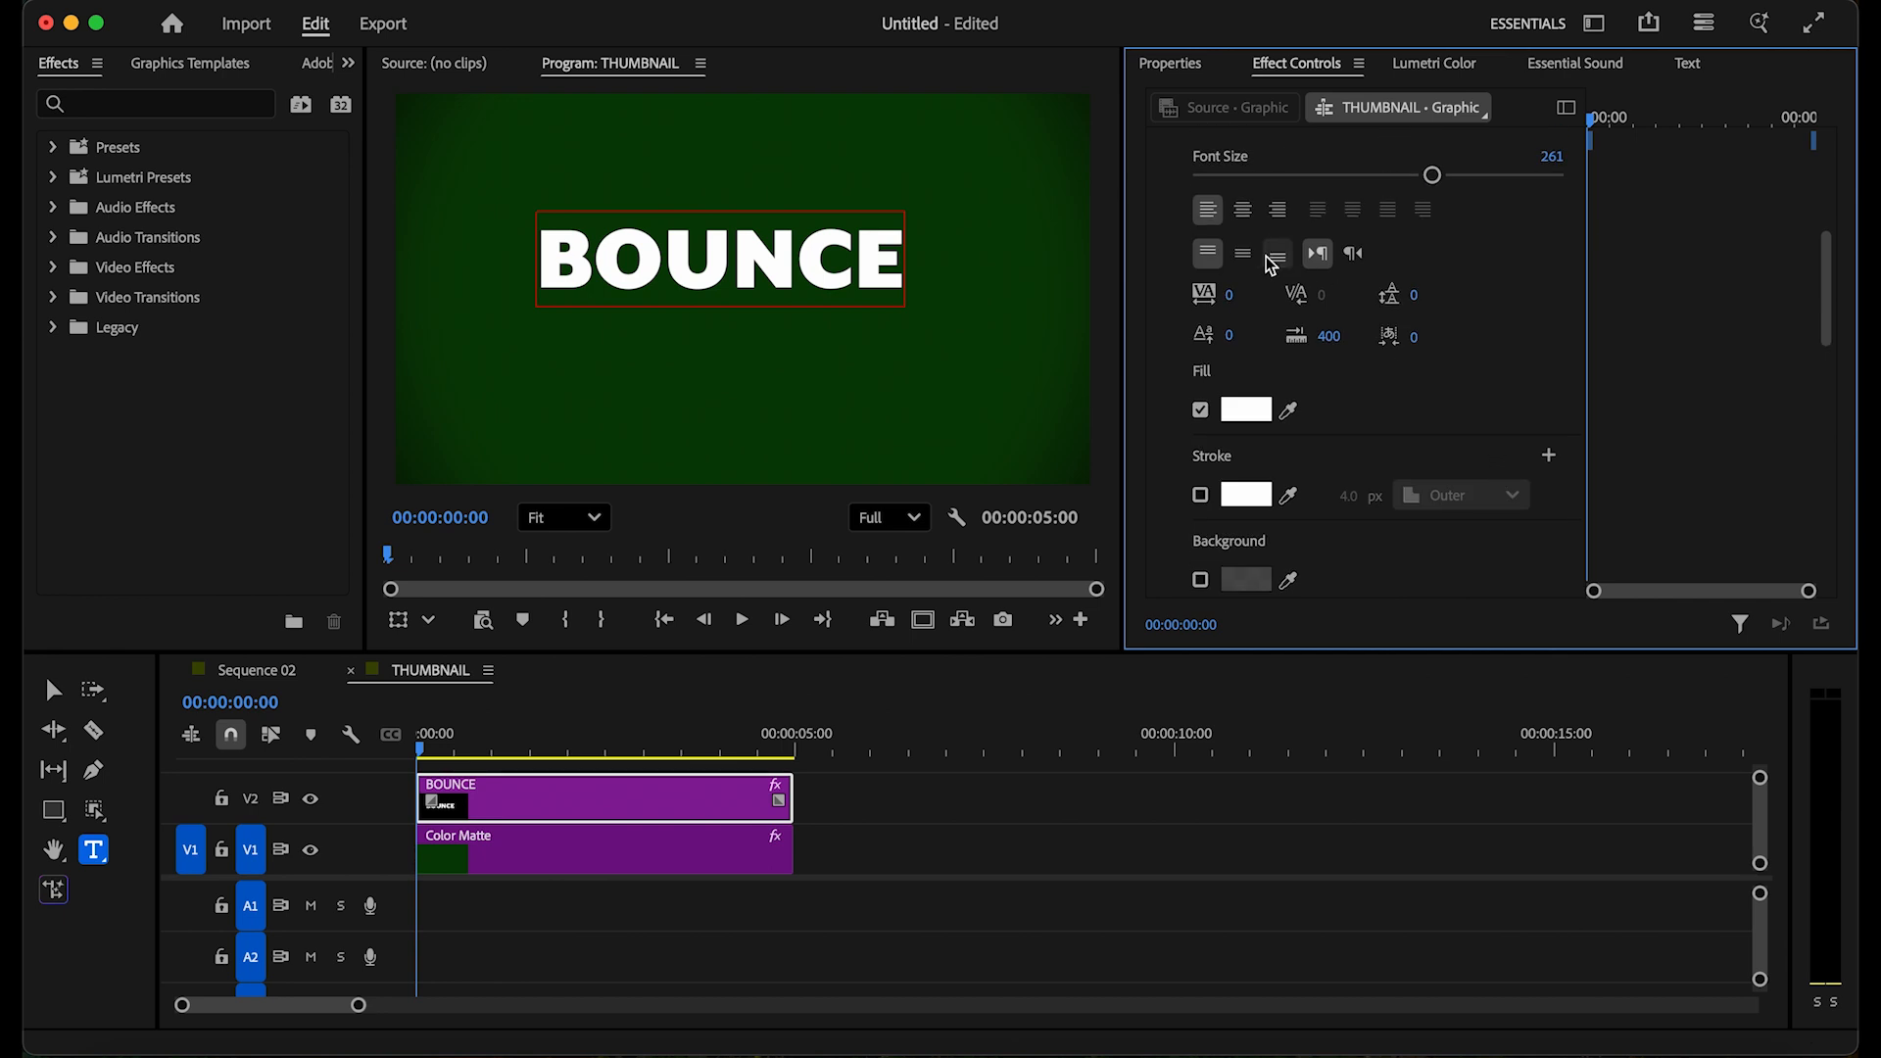
Step: Find the Transform effect, apply it to the BOUNCE text clip, and clear the effects search
{"action": "scroll", "coordinate": [1359, 353], "scroll_direction": "up", "scroll_amount": 5}
{"action": "left_click", "coordinate": [199, 104]}
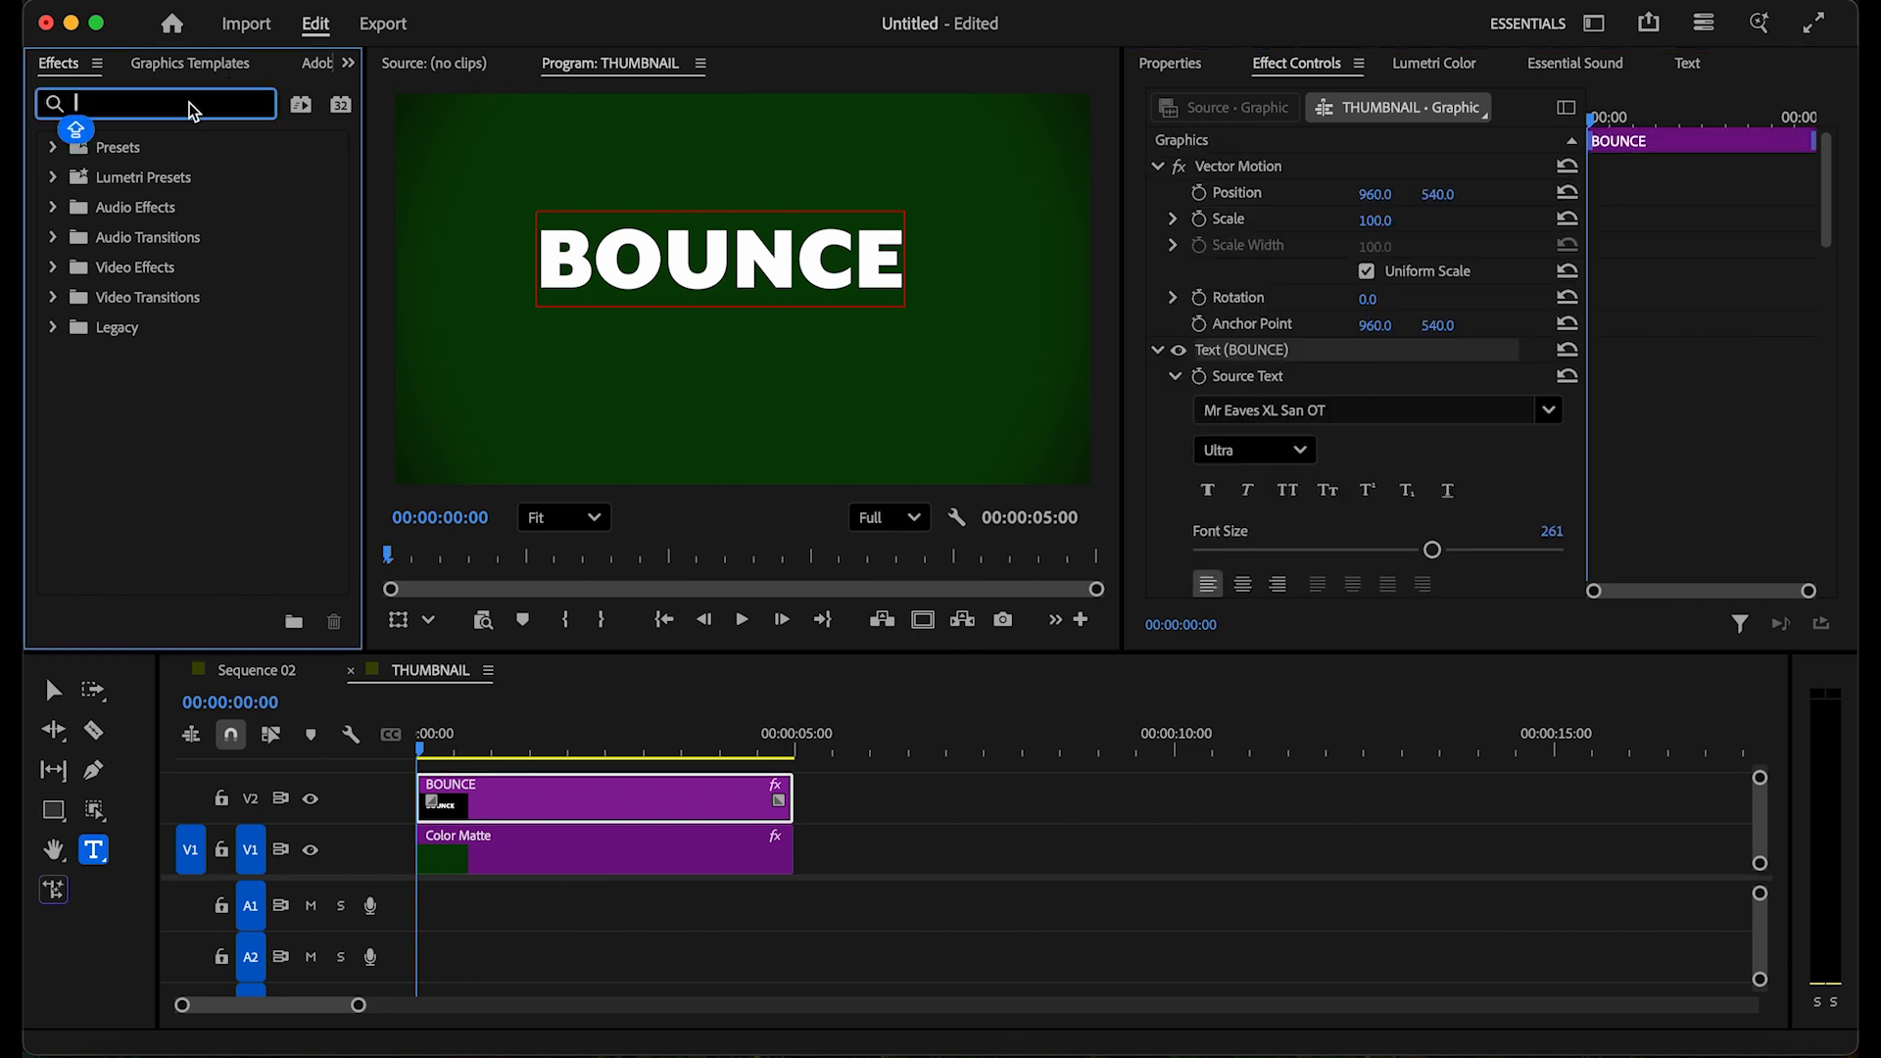
{"action": "type", "text": "TRANSFO"}
{"action": "scroll", "coordinate": [185, 392], "scroll_direction": "down", "scroll_amount": 3}
{"action": "left_click_drag", "start_coordinate": [154, 477], "coordinate": [456, 818]}
{"action": "left_click", "coordinate": [261, 103]}
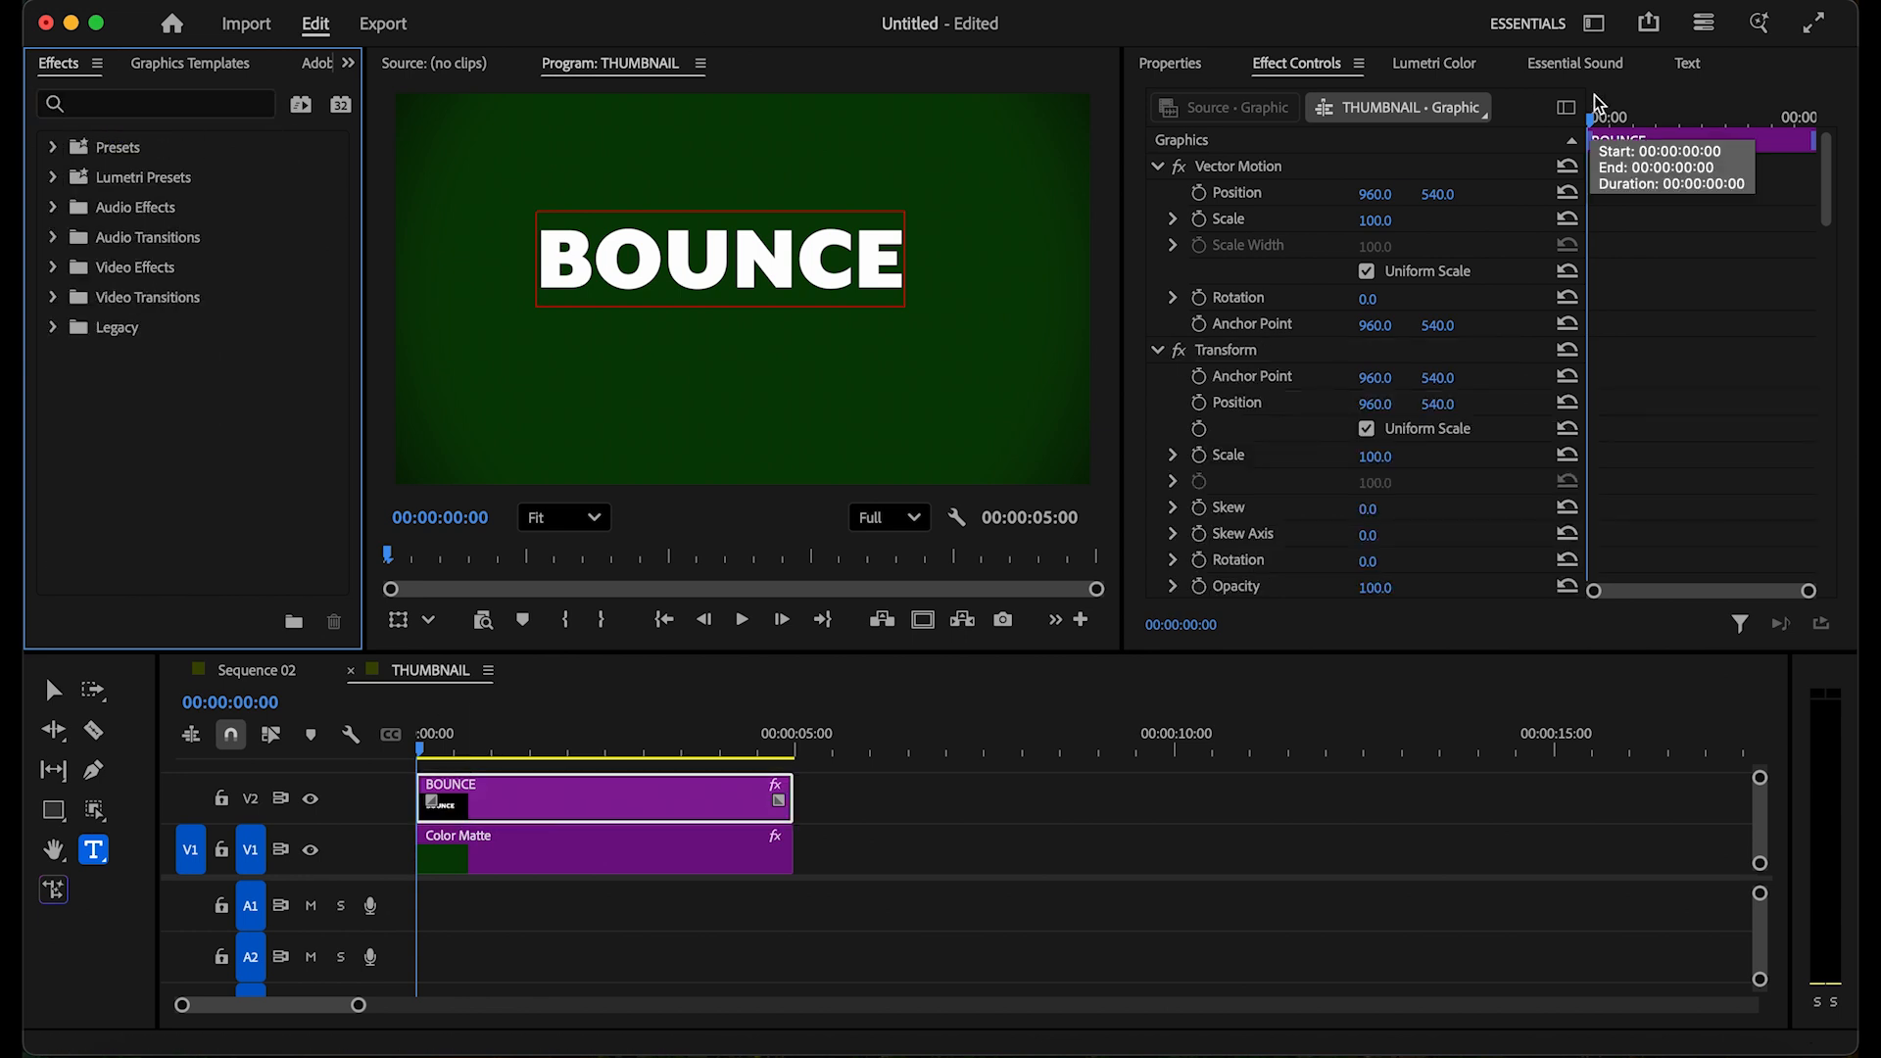
Step: Turn off the Transform effect's use of the composition's shutter angle and set its Shutter Angle to 360
{"action": "scroll", "coordinate": [1236, 457], "scroll_direction": "down", "scroll_amount": 3}
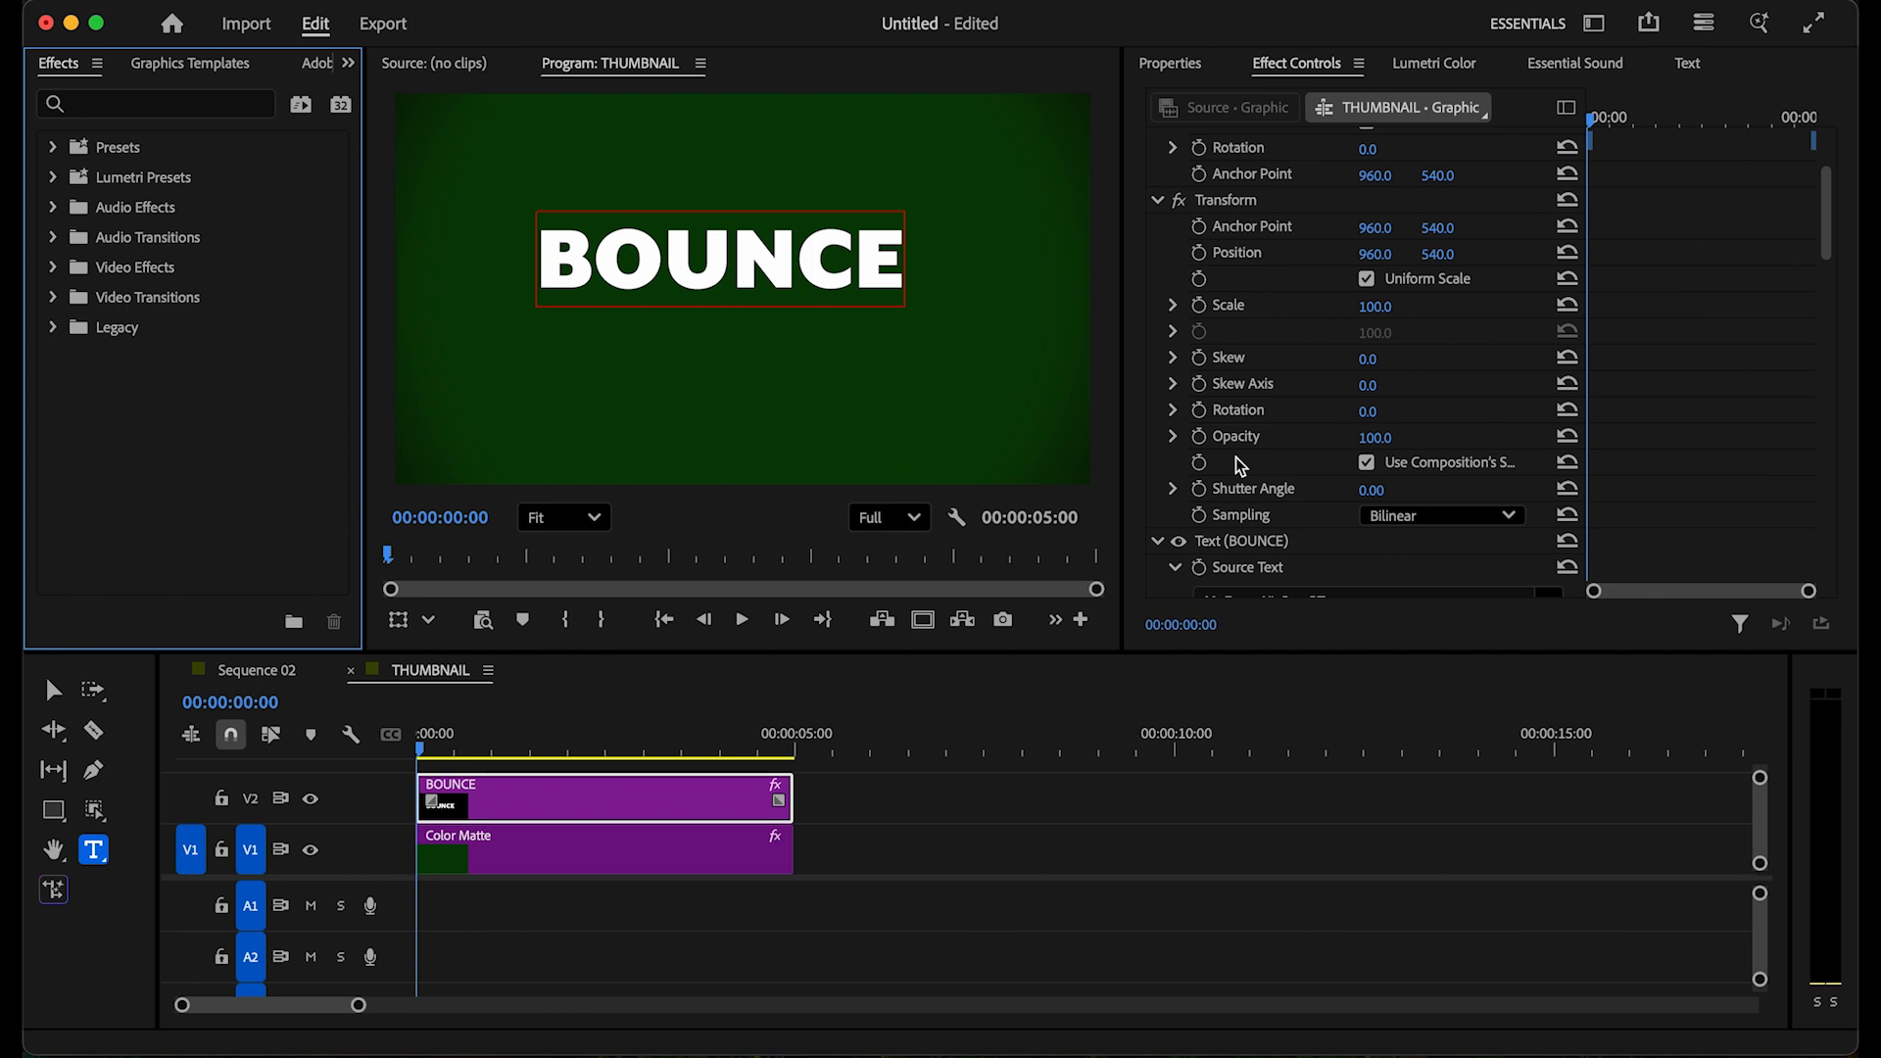
{"action": "left_click", "coordinate": [1367, 463]}
{"action": "left_click", "coordinate": [1372, 489]}
{"action": "type", "text": "360"}
{"action": "key", "text": "Return"}
Step: Start keyframing the Transform Position at frame 0 with a vertical value of 640
{"action": "scroll", "coordinate": [1451, 367], "scroll_direction": "up", "scroll_amount": 2}
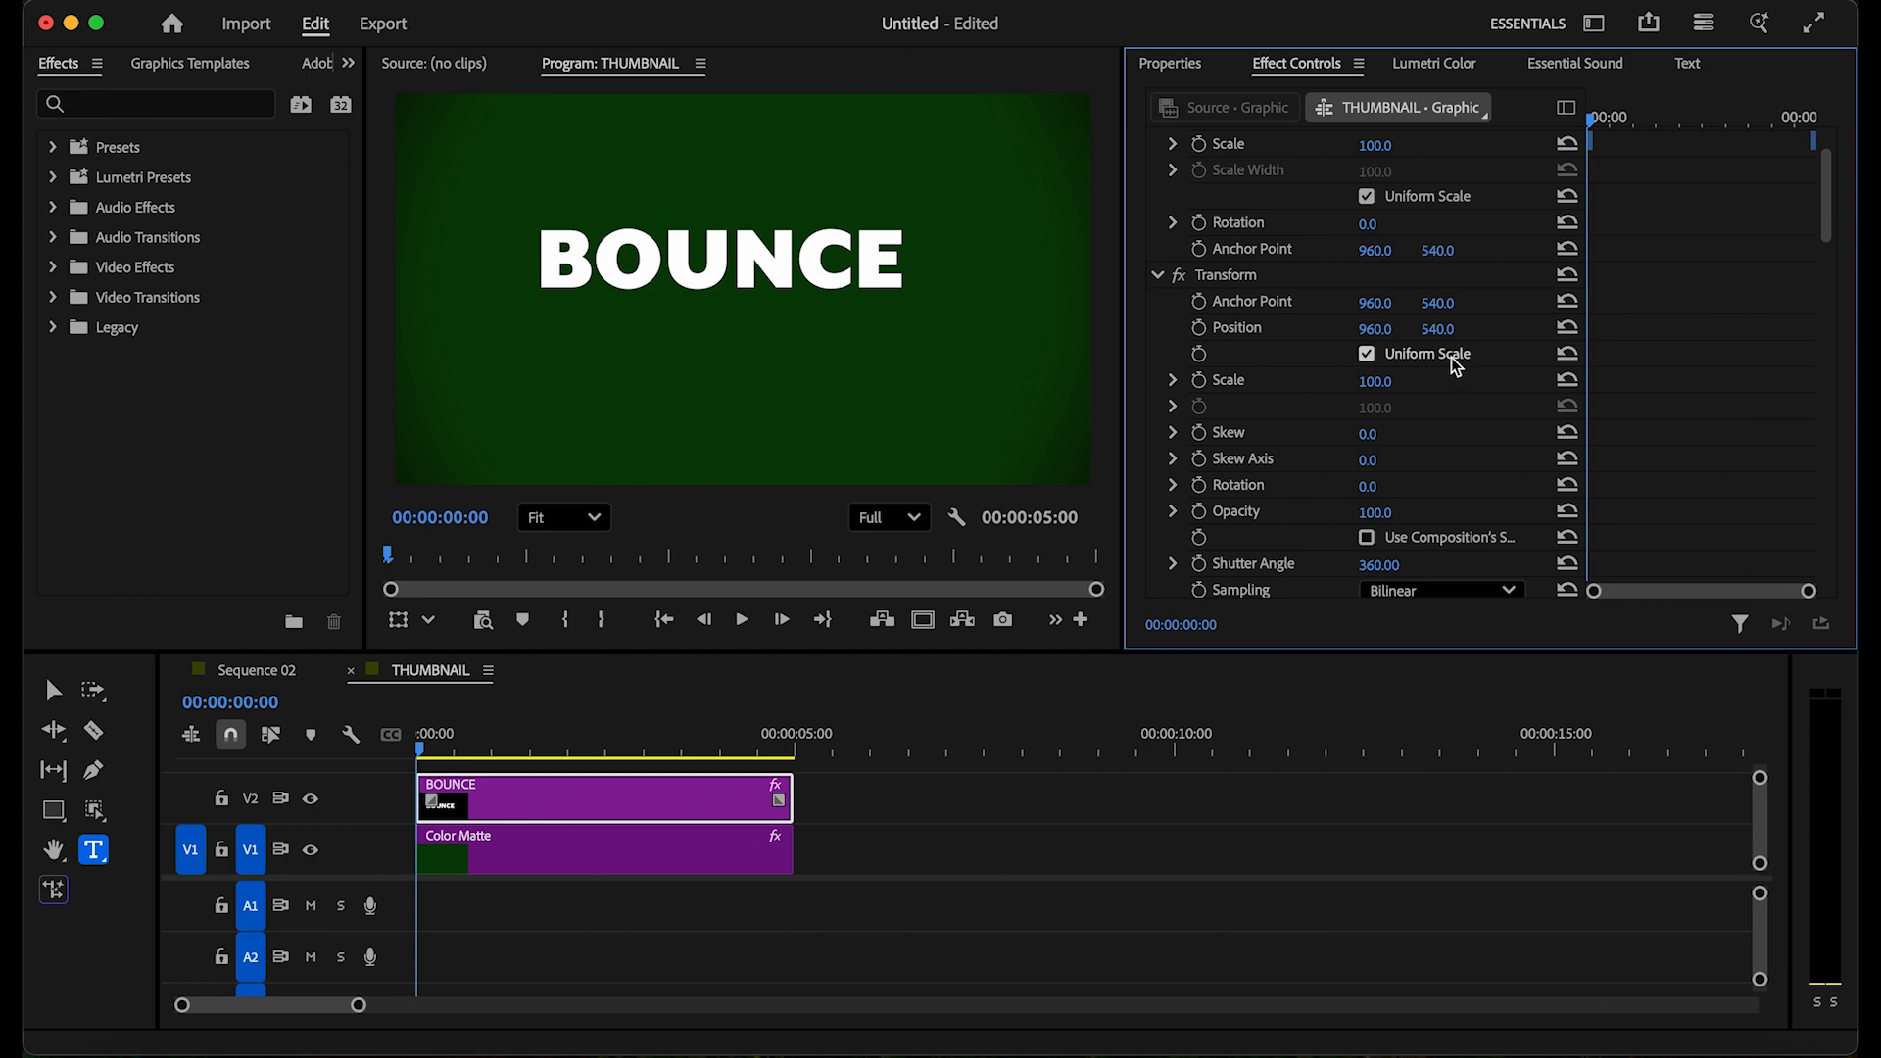
{"action": "left_click", "coordinate": [1198, 329]}
{"action": "key", "text": "Right"}
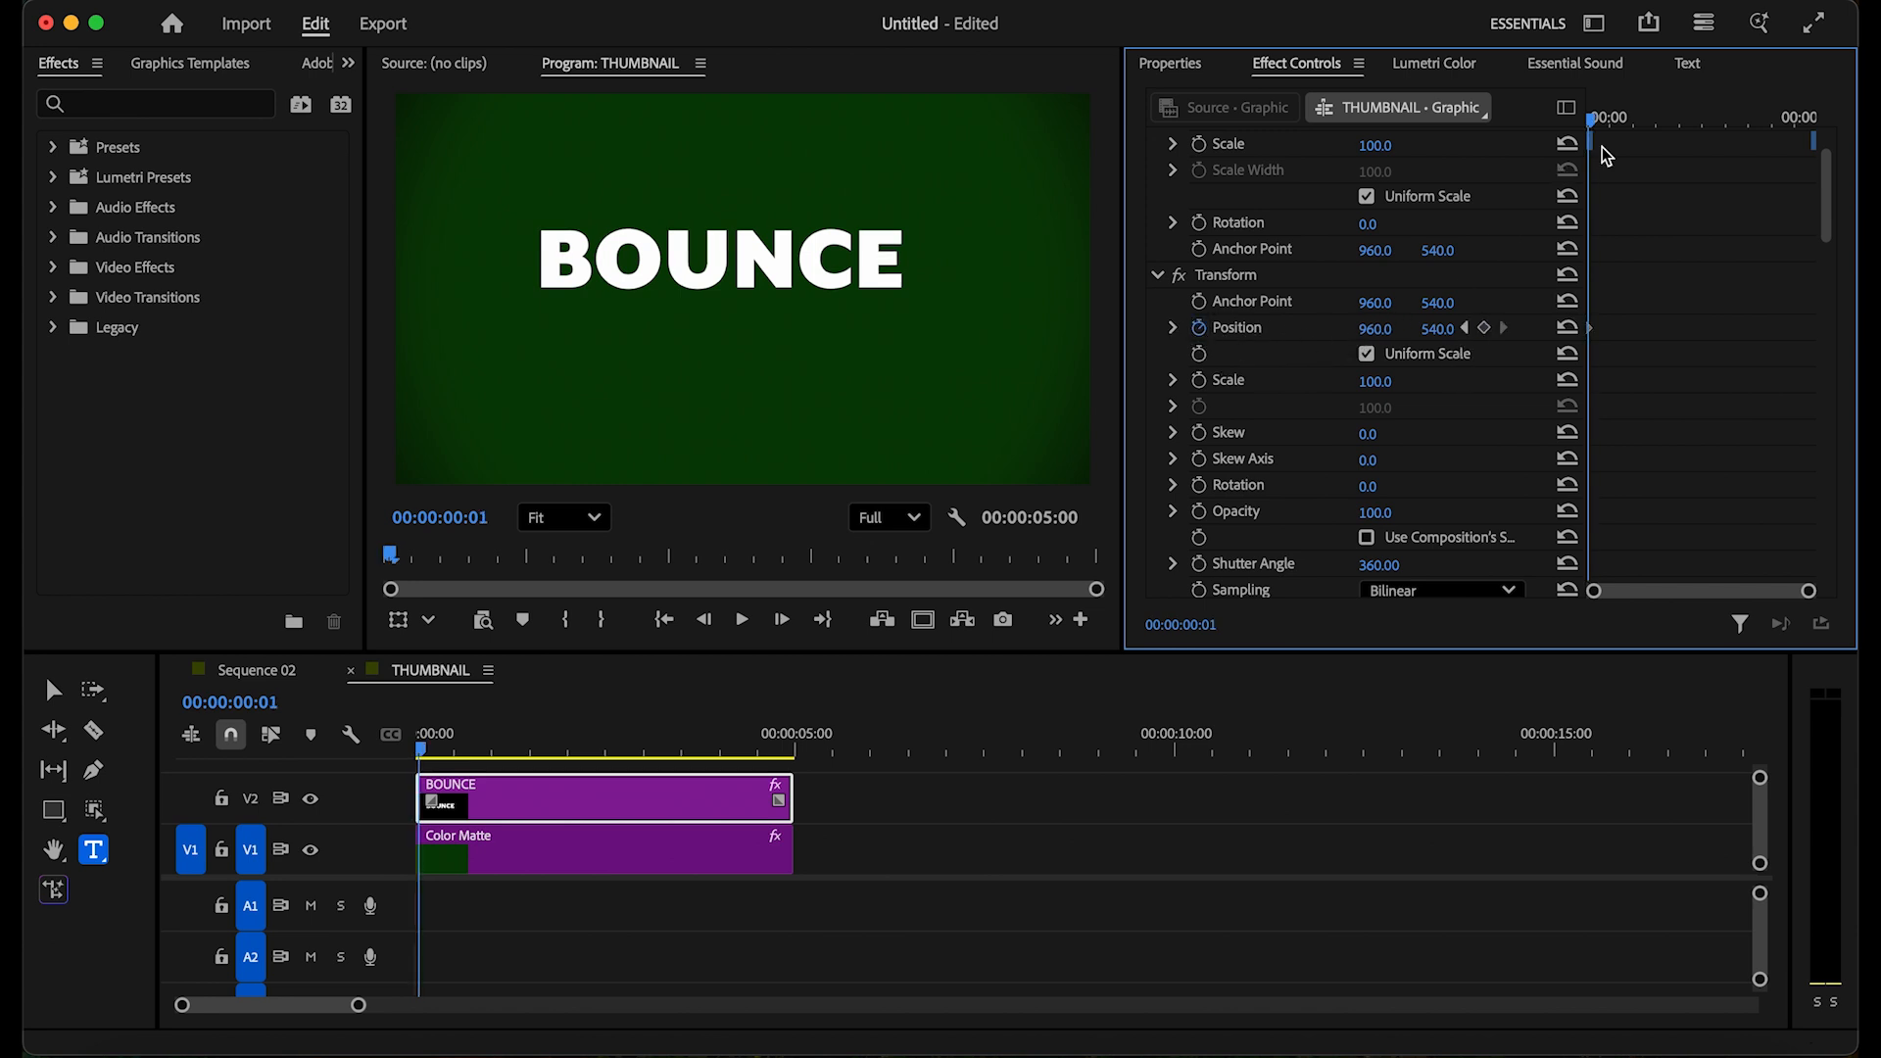
{"action": "left_click", "coordinate": [1461, 328]}
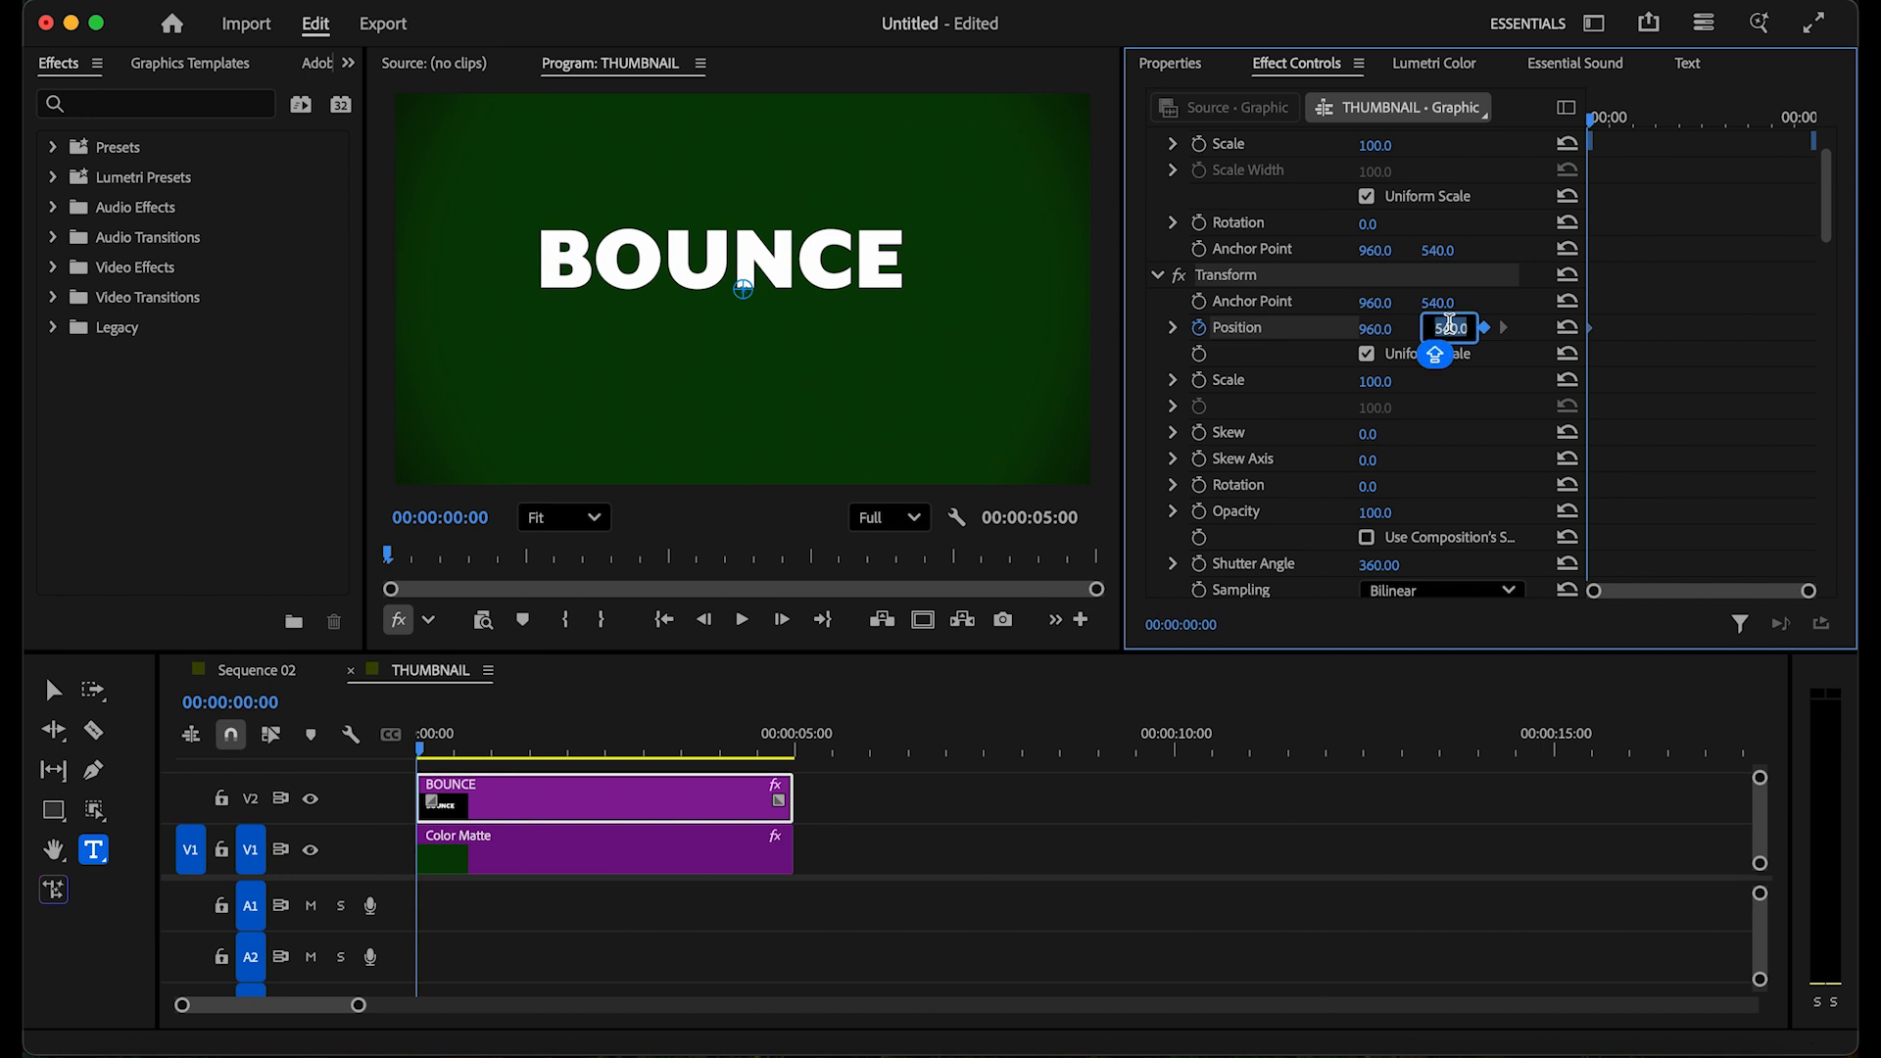
{"action": "key", "text": "BackSpace"}
{"action": "type", "text": "640"}
{"action": "left_click", "coordinate": [1518, 298]}
Step: Add a Transform Position keyframe at frame 4 with a vertical value of 480
{"action": "key", "text": "Right"}
{"action": "key", "text": "Right"}
{"action": "key", "text": "Right"}
{"action": "key", "text": "Right"}
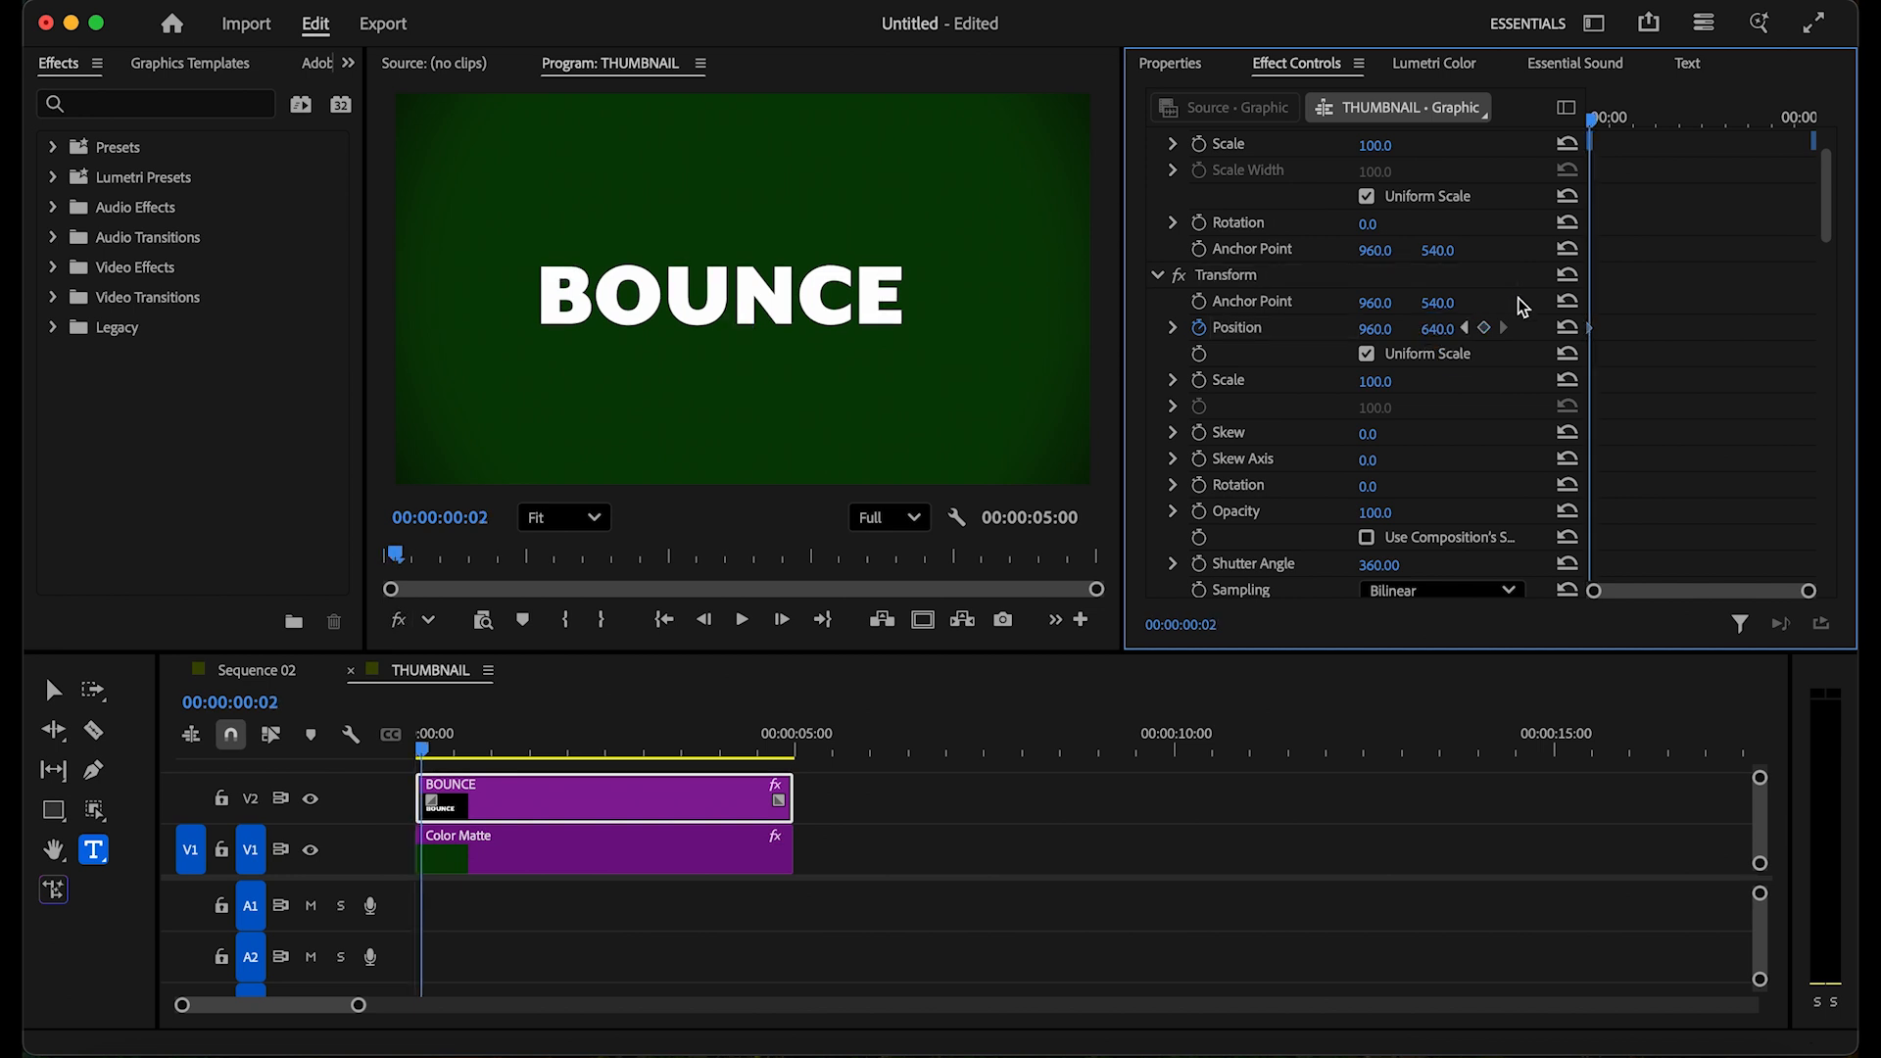
{"action": "left_click", "coordinate": [1449, 328]}
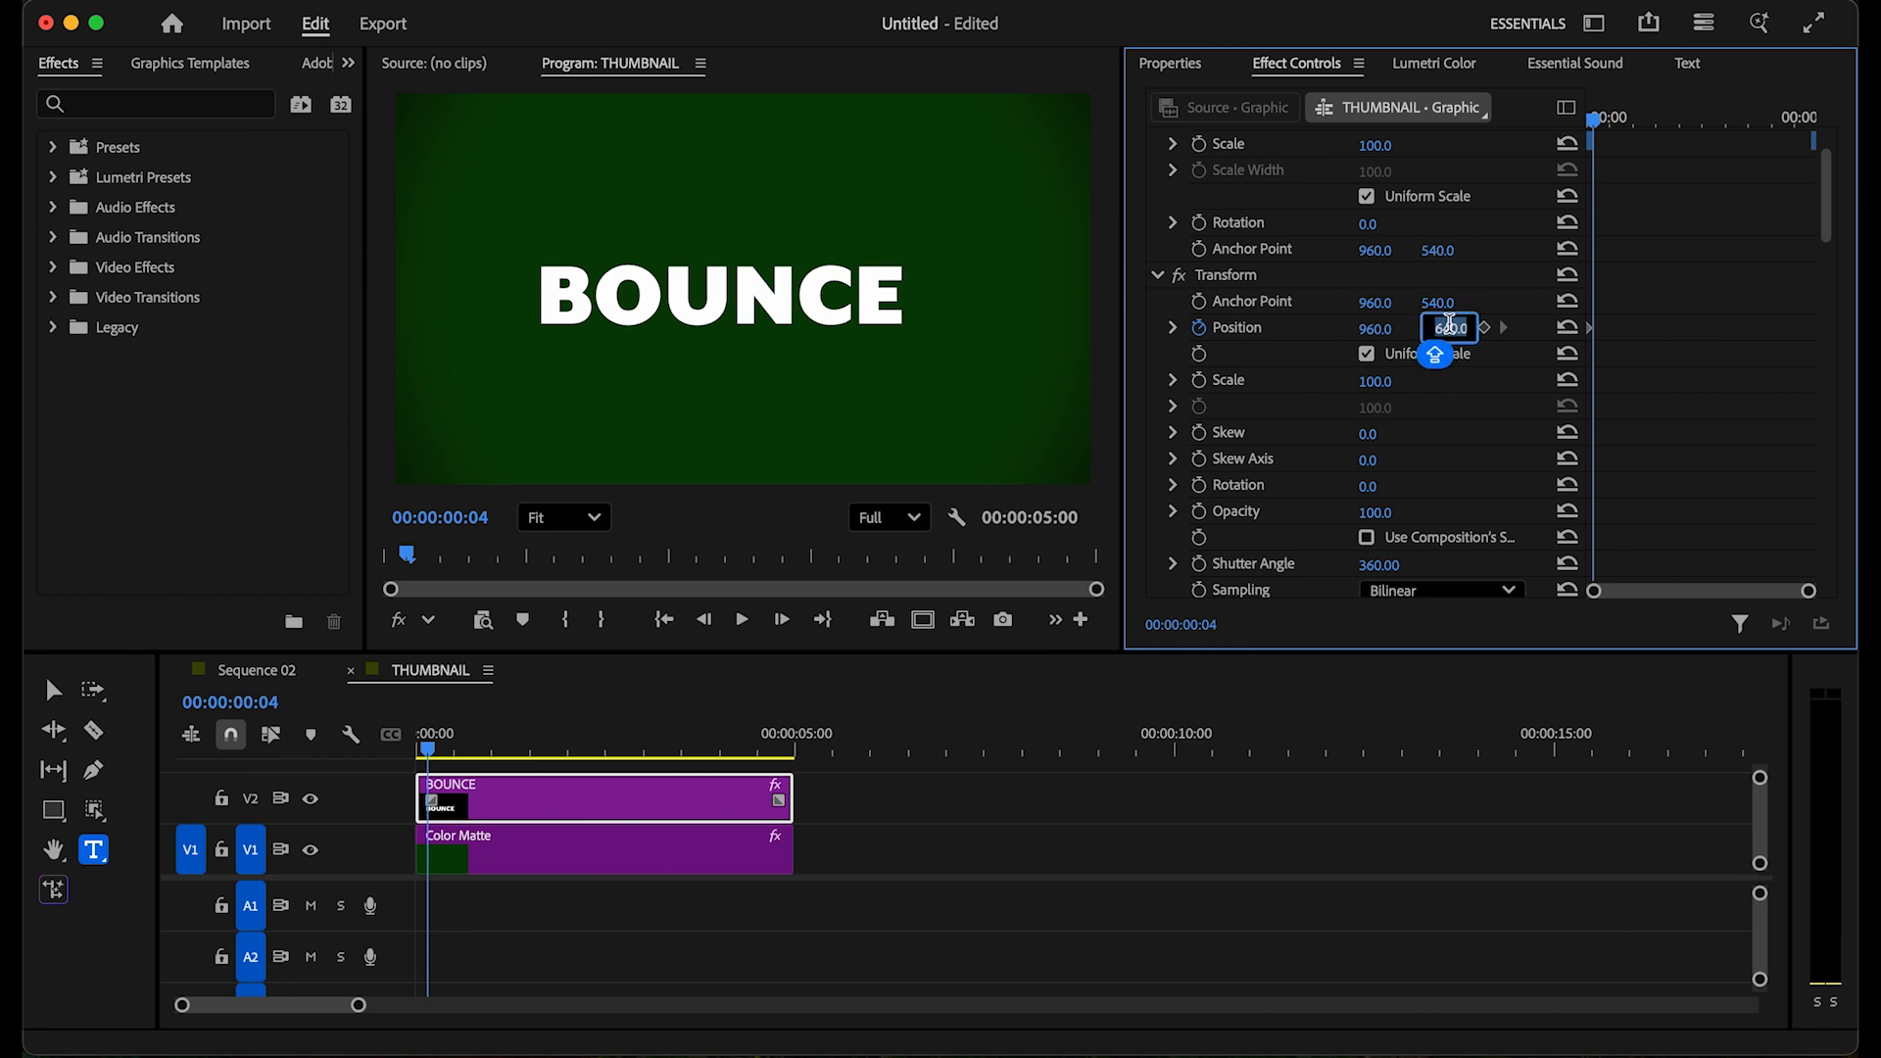
{"action": "key", "text": "BackSpace"}
{"action": "type", "text": "480"}
{"action": "key", "text": "Return"}
Step: Add a Transform Position keyframe at frame 8 with a vertical value of 580
{"action": "key", "text": "Right"}
{"action": "key", "text": "Right"}
{"action": "key", "text": "Right"}
{"action": "key", "text": "Right"}
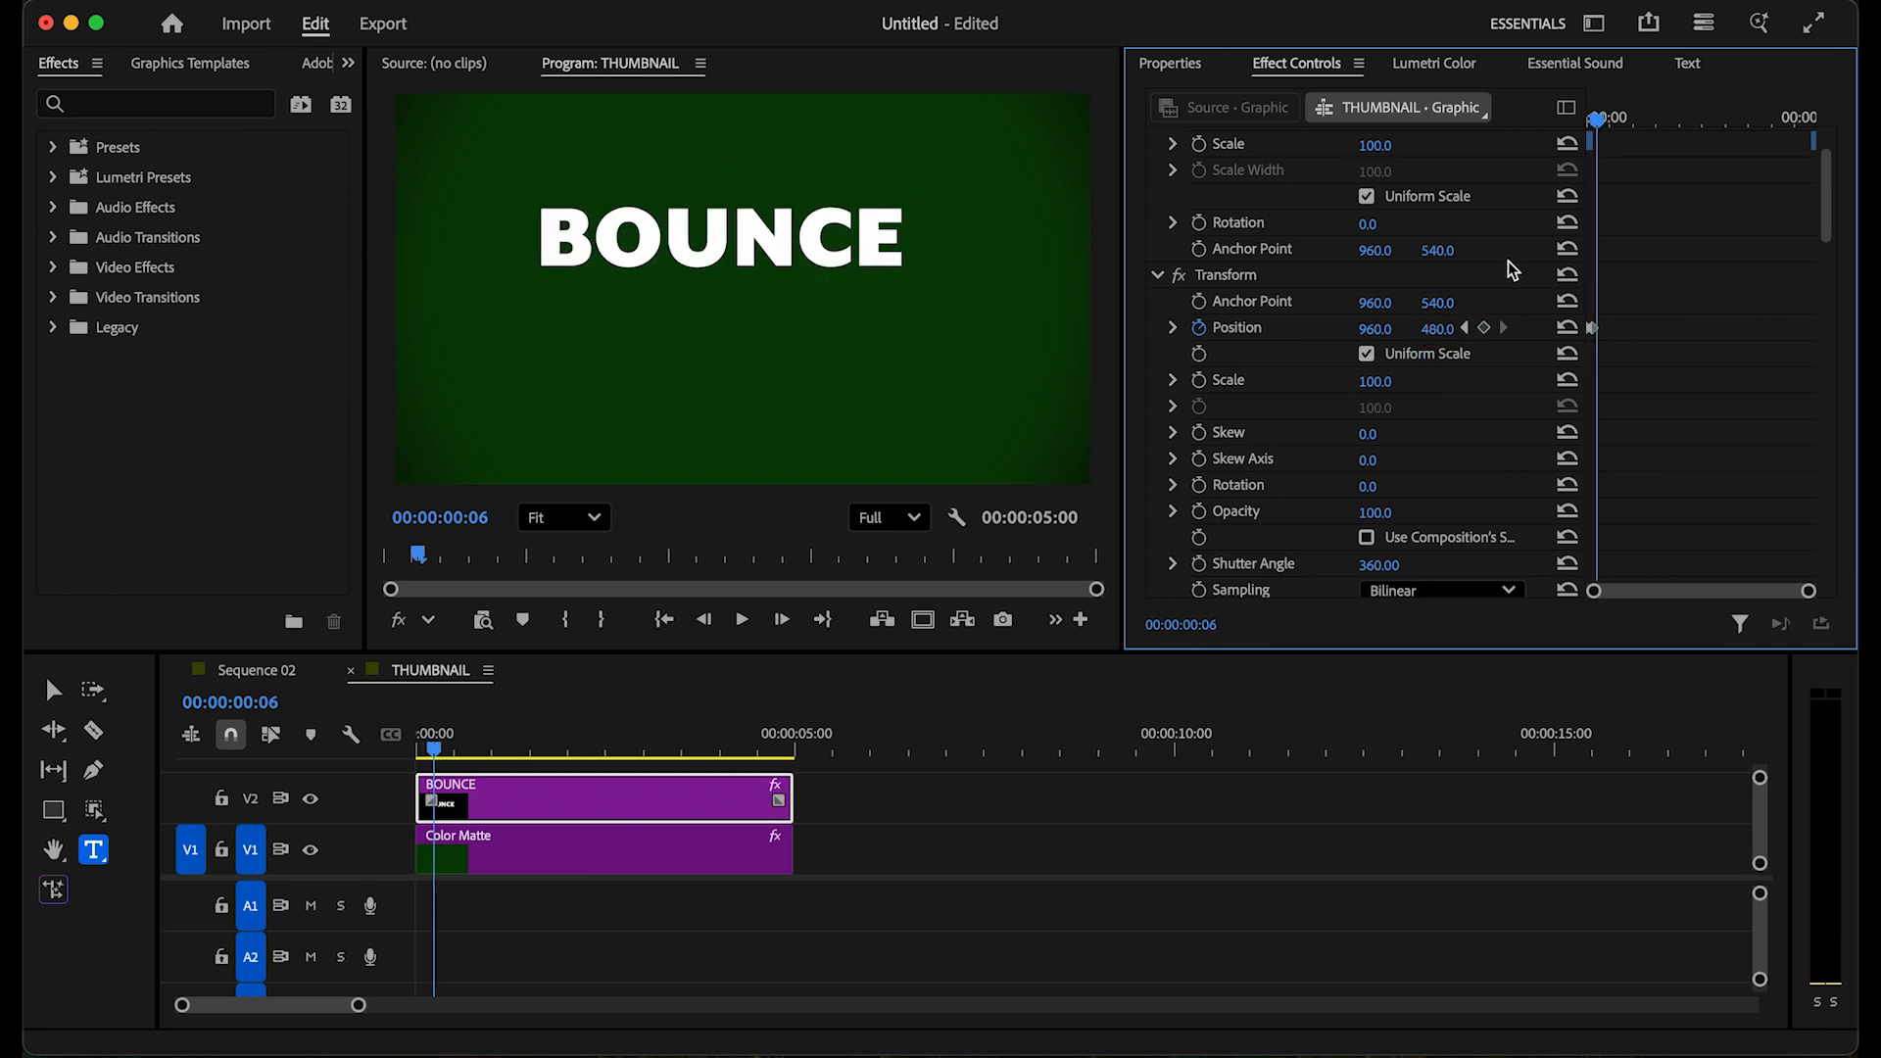
{"action": "left_click", "coordinate": [1450, 327]}
{"action": "key", "text": "BackSpace"}
{"action": "type", "text": "580"}
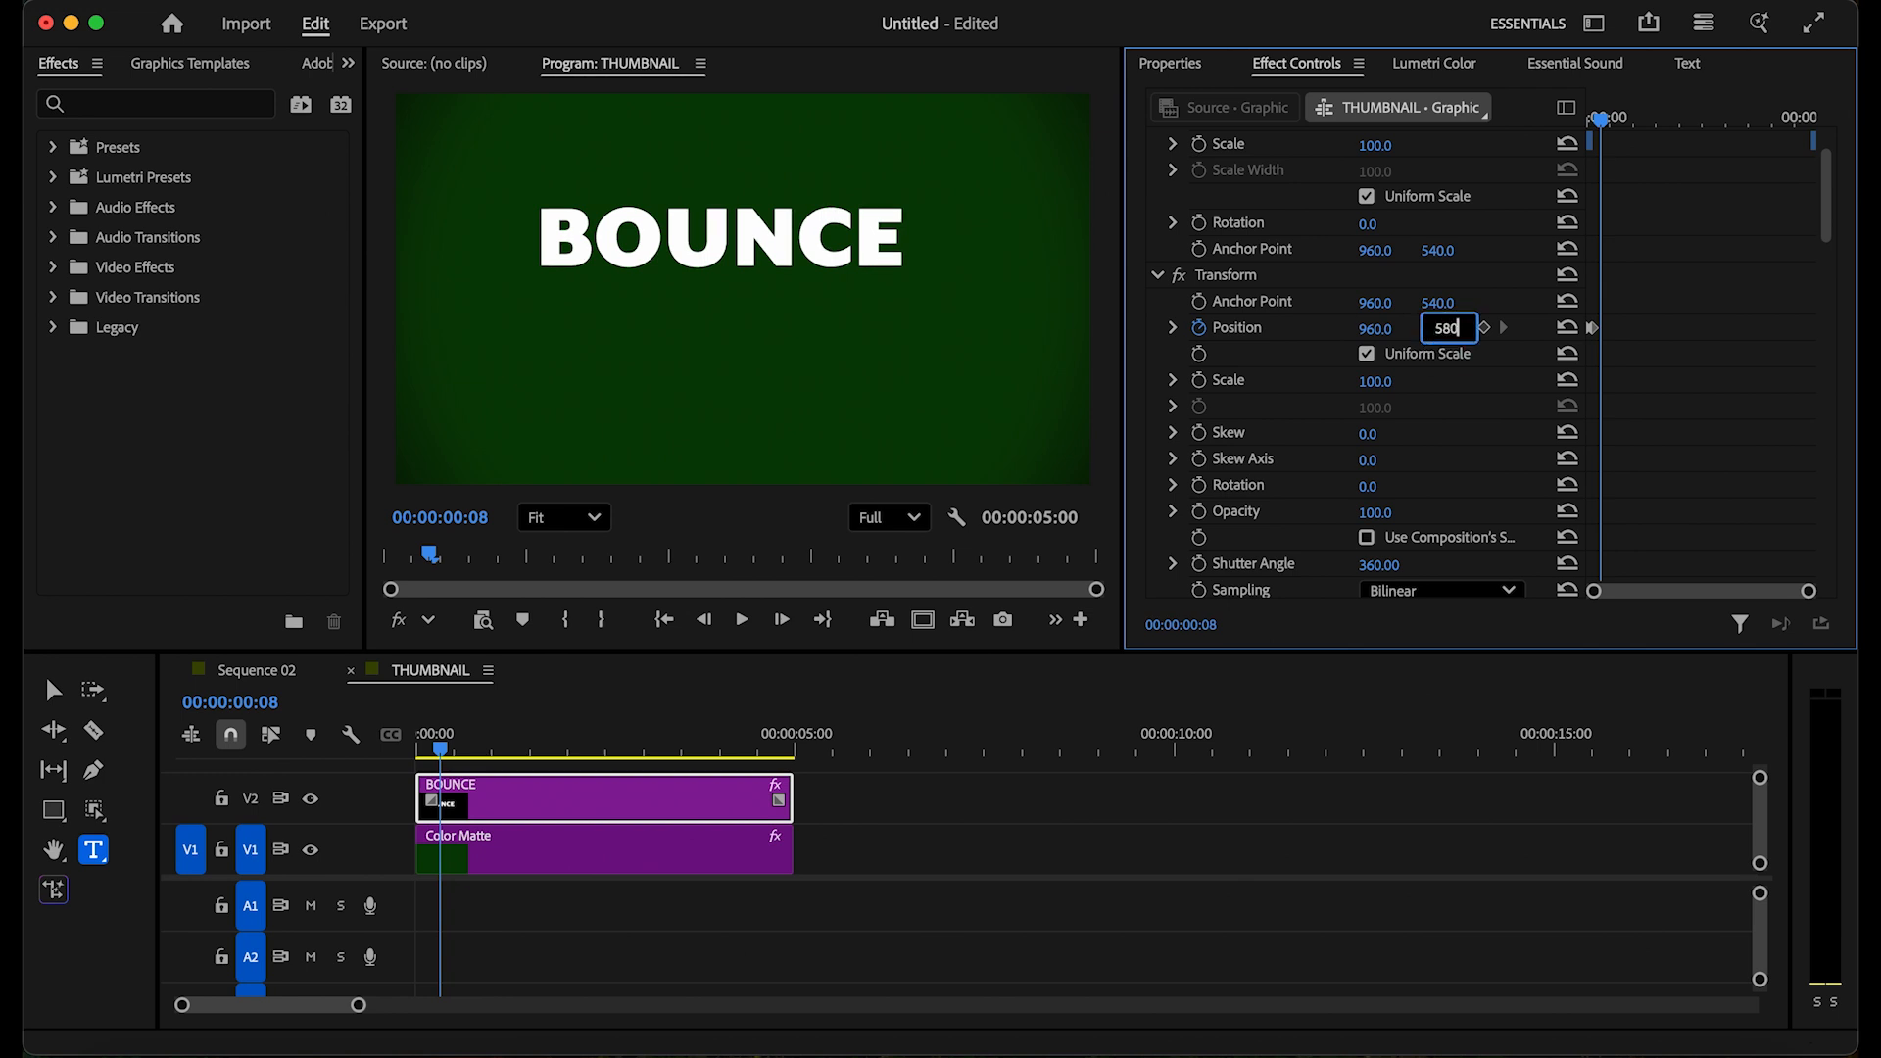
{"action": "key", "text": "Return"}
Step: Add a Transform Position keyframe at frame 12 with a vertical value of 540
{"action": "key", "text": "Right"}
{"action": "key", "text": "Right"}
{"action": "key", "text": "Right"}
{"action": "key", "text": "Right"}
{"action": "left_click", "coordinate": [1438, 334]}
{"action": "type", "text": "5"}
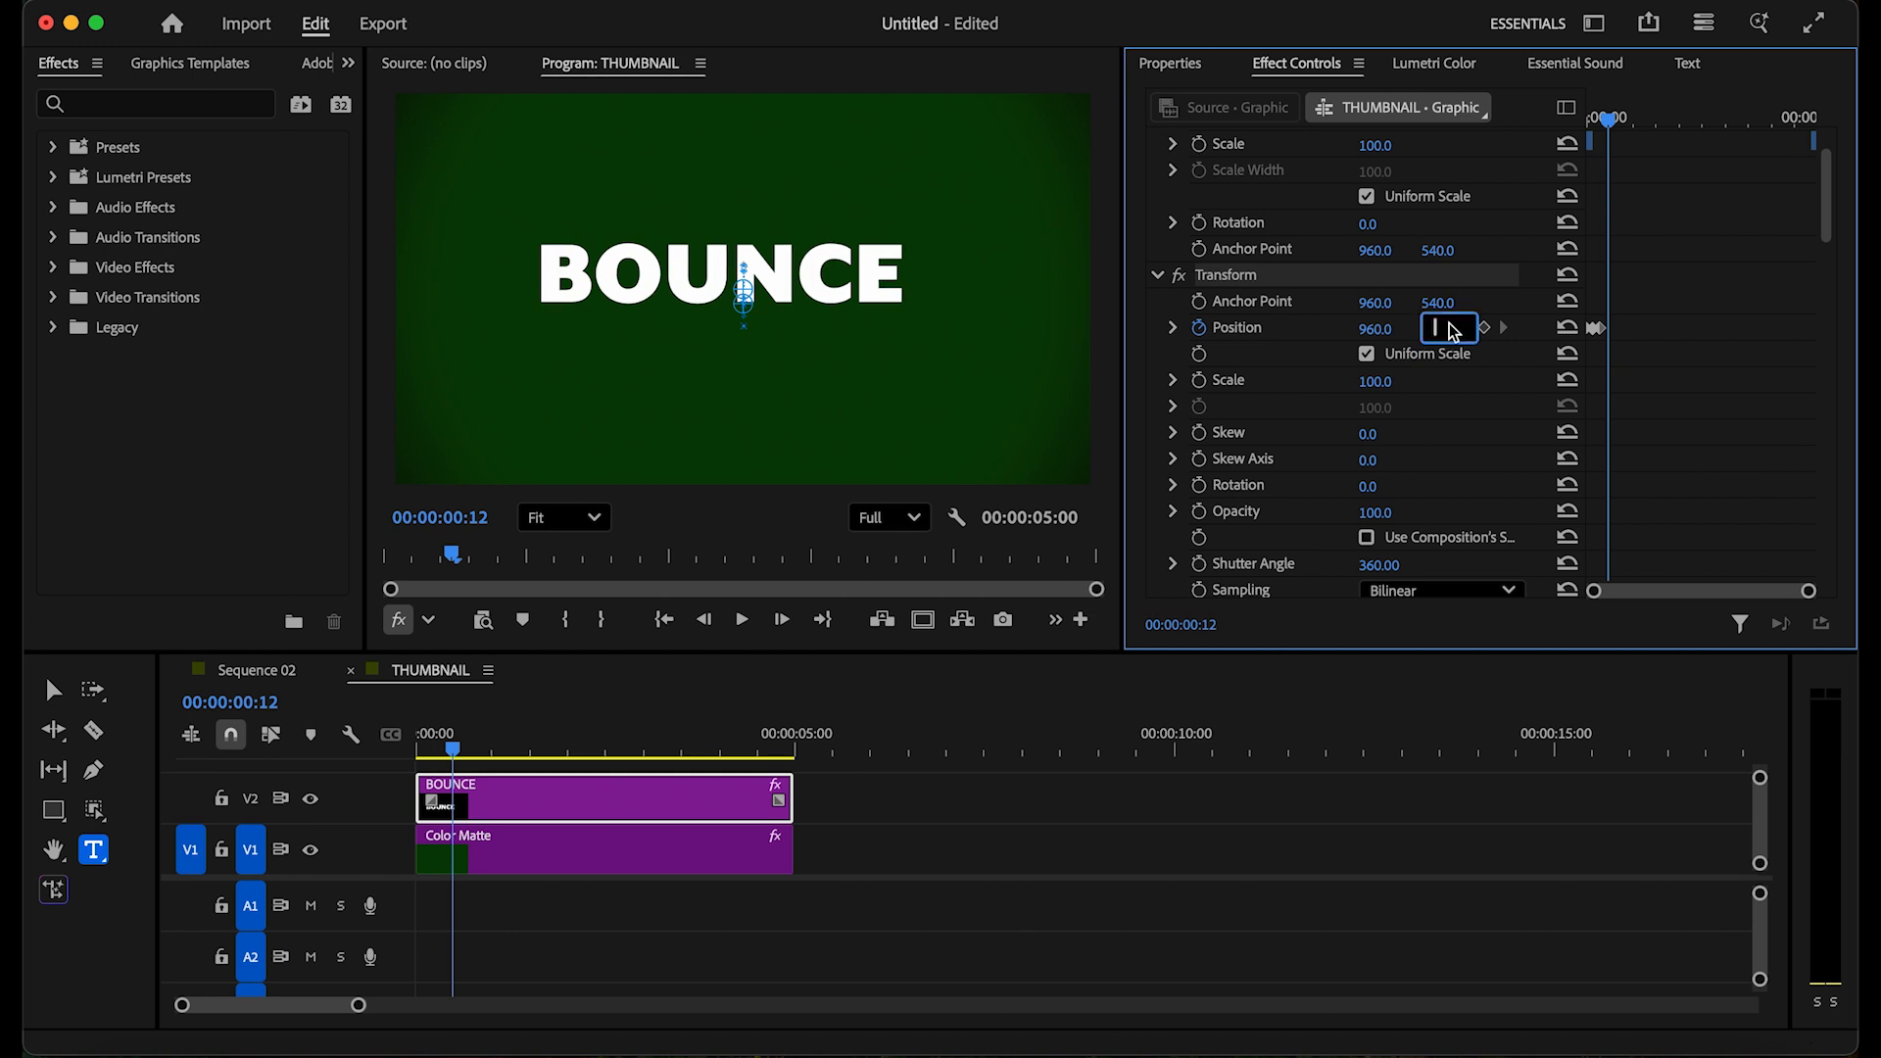
{"action": "type", "text": "40"}
{"action": "key", "text": "Return"}
Step: Keyframe the Transform Opacity for a fade-in, lowering it at frame 0 and raising it to 100 at frame 4
{"action": "left_click_drag", "start_coordinate": [1808, 591], "coordinate": [1751, 599]}
{"action": "left_click_drag", "start_coordinate": [1601, 106], "coordinate": [1562, 118]}
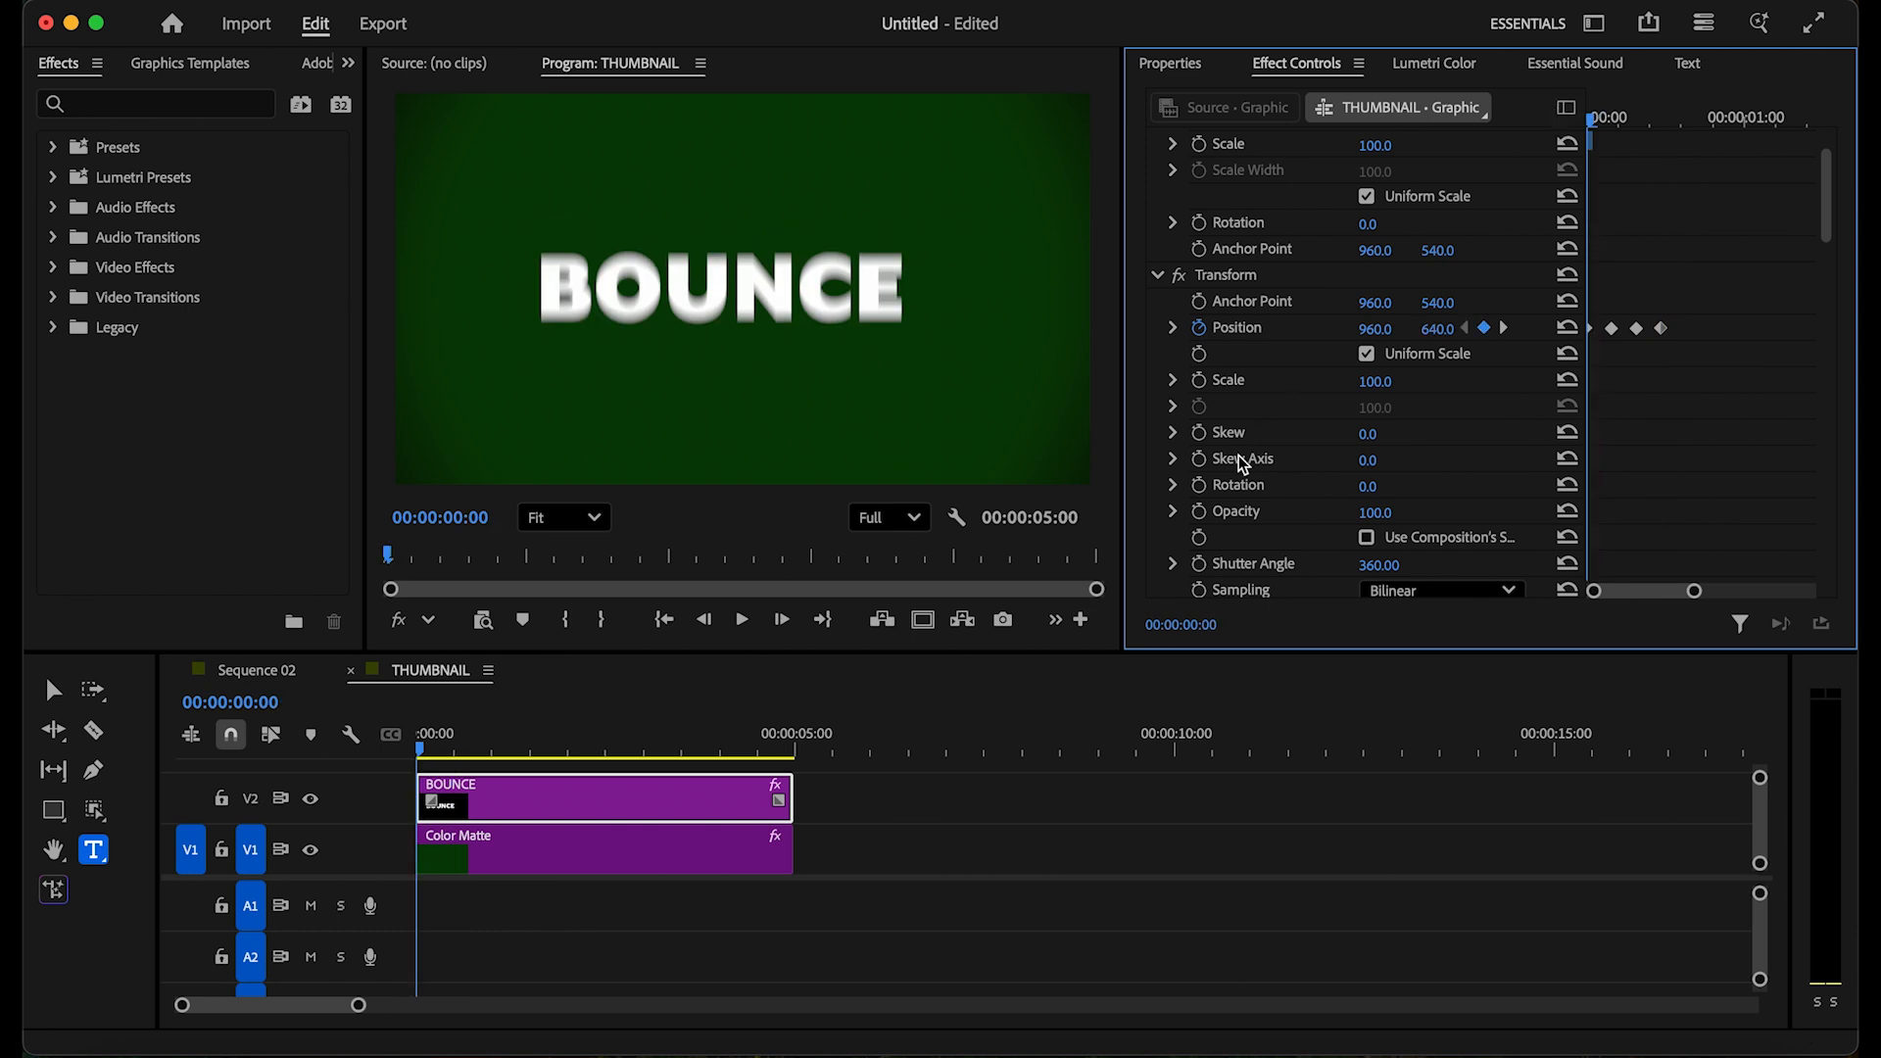
{"action": "left_click", "coordinate": [1199, 511]}
{"action": "left_click_drag", "start_coordinate": [1381, 516], "coordinate": [1273, 516]}
{"action": "left_click_drag", "start_coordinate": [1594, 119], "coordinate": [1621, 125]}
{"action": "left_click_drag", "start_coordinate": [1372, 516], "coordinate": [1470, 516]}
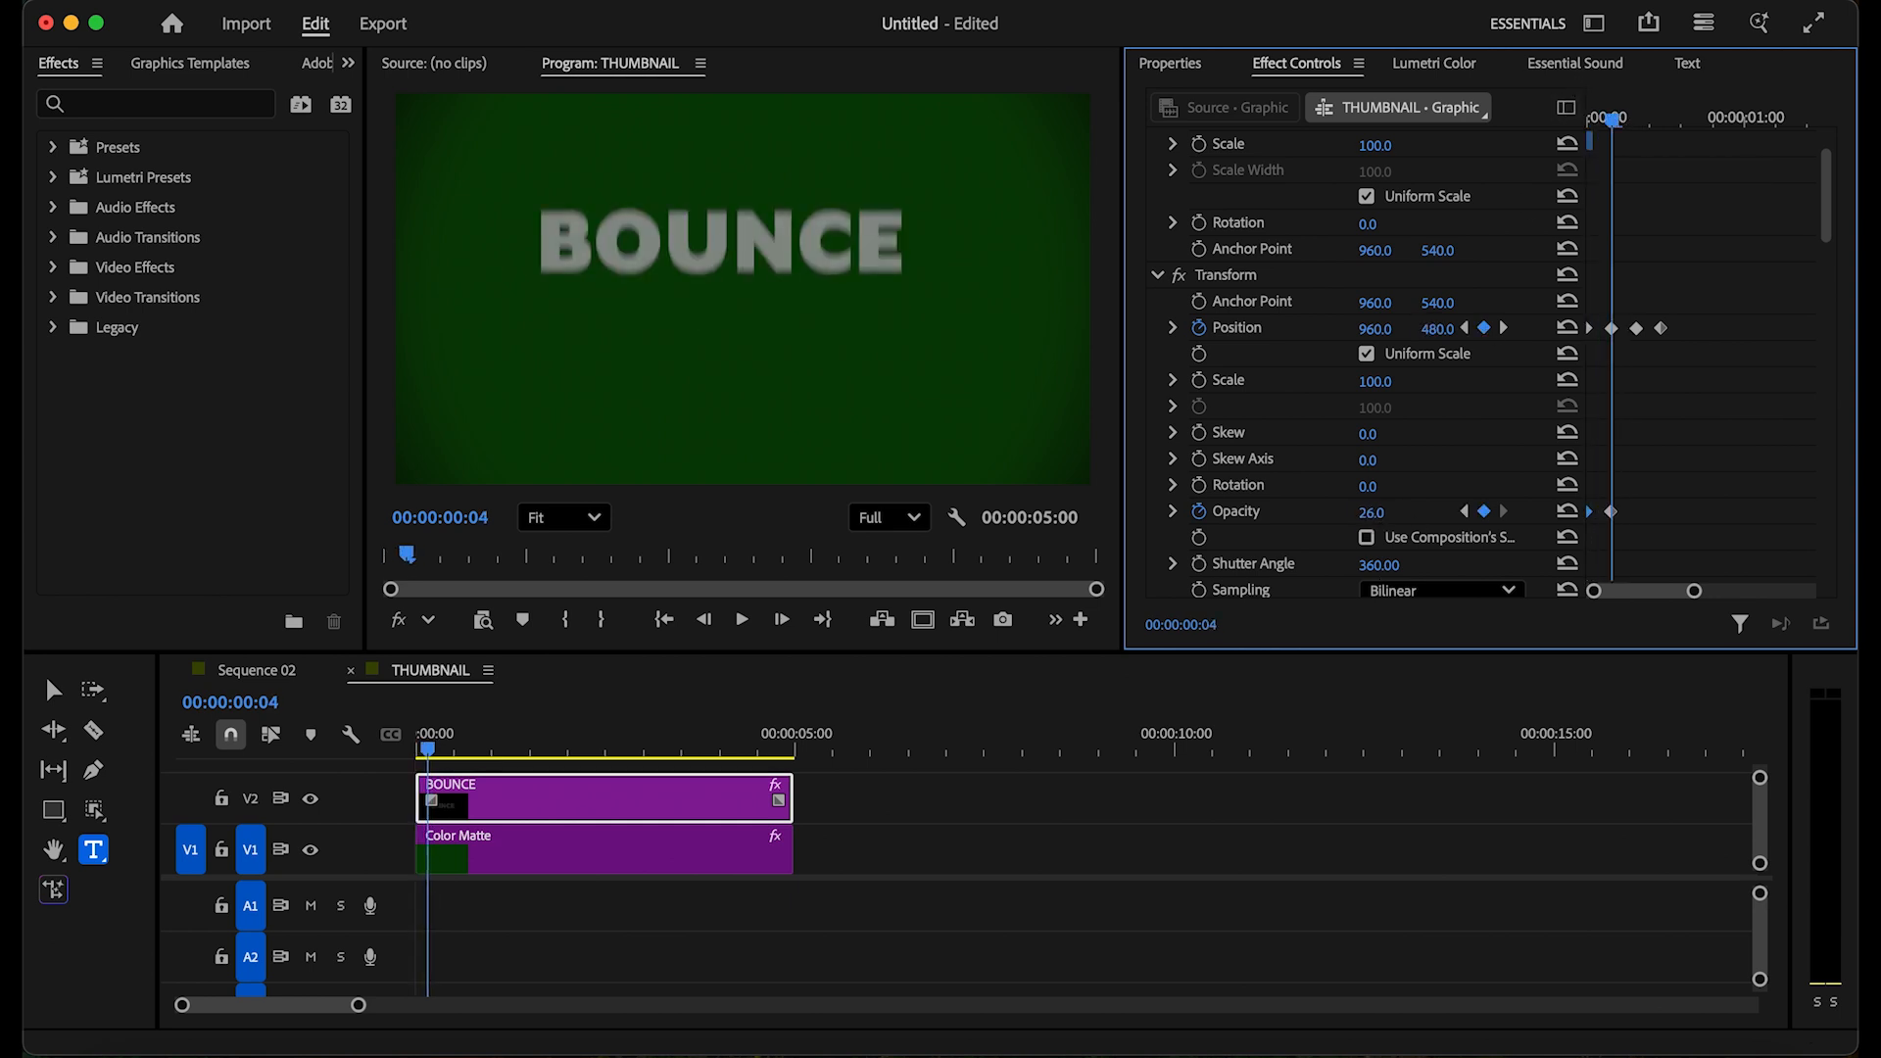
Step: Apply Ease In and Ease Out to all Position and Opacity keyframes, and play the animation from the start
{"action": "left_click_drag", "start_coordinate": [1752, 245], "coordinate": [1618, 520]}
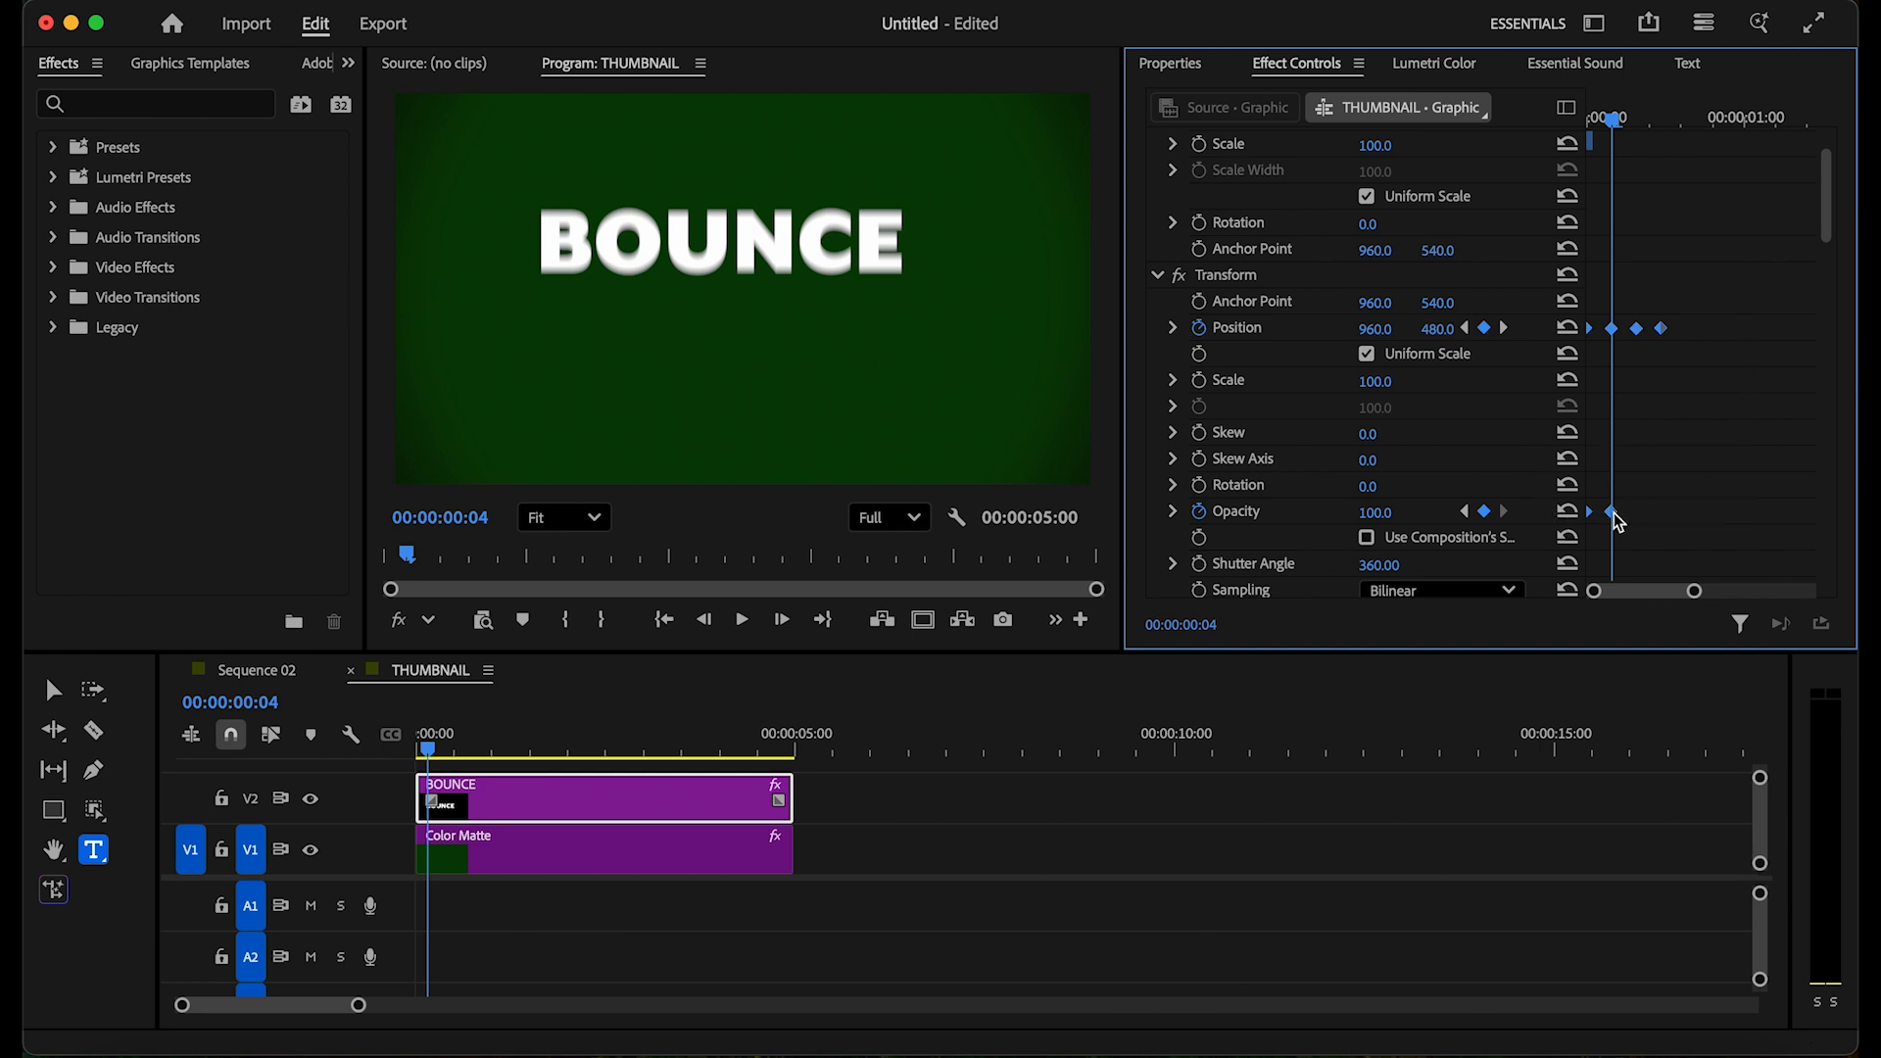
{"action": "right_click", "coordinate": [1614, 517]}
{"action": "mouse_move", "coordinate": [1533, 744]}
{"action": "left_click", "coordinate": [1665, 895]}
{"action": "right_click", "coordinate": [1611, 513]}
{"action": "left_click", "coordinate": [1716, 931]}
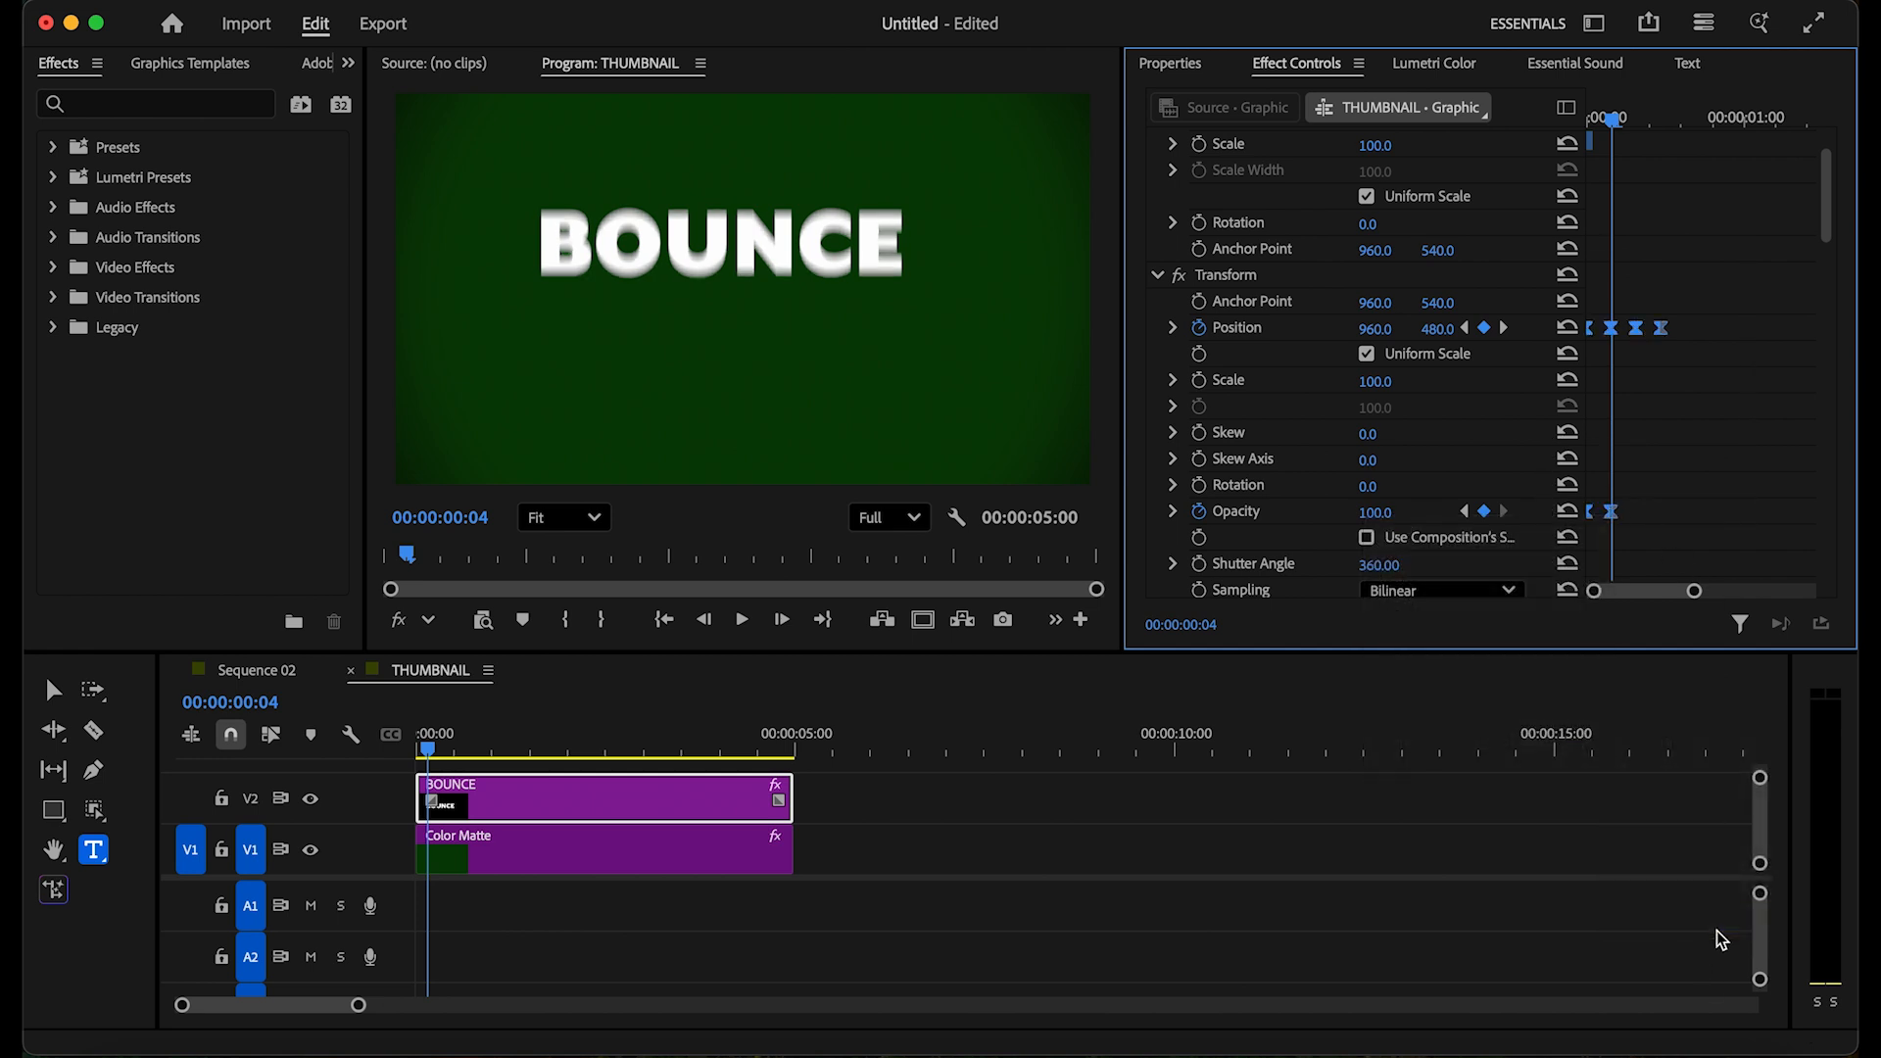
{"action": "left_click_drag", "start_coordinate": [1615, 126], "coordinate": [1511, 125]}
{"action": "key", "text": "space"}
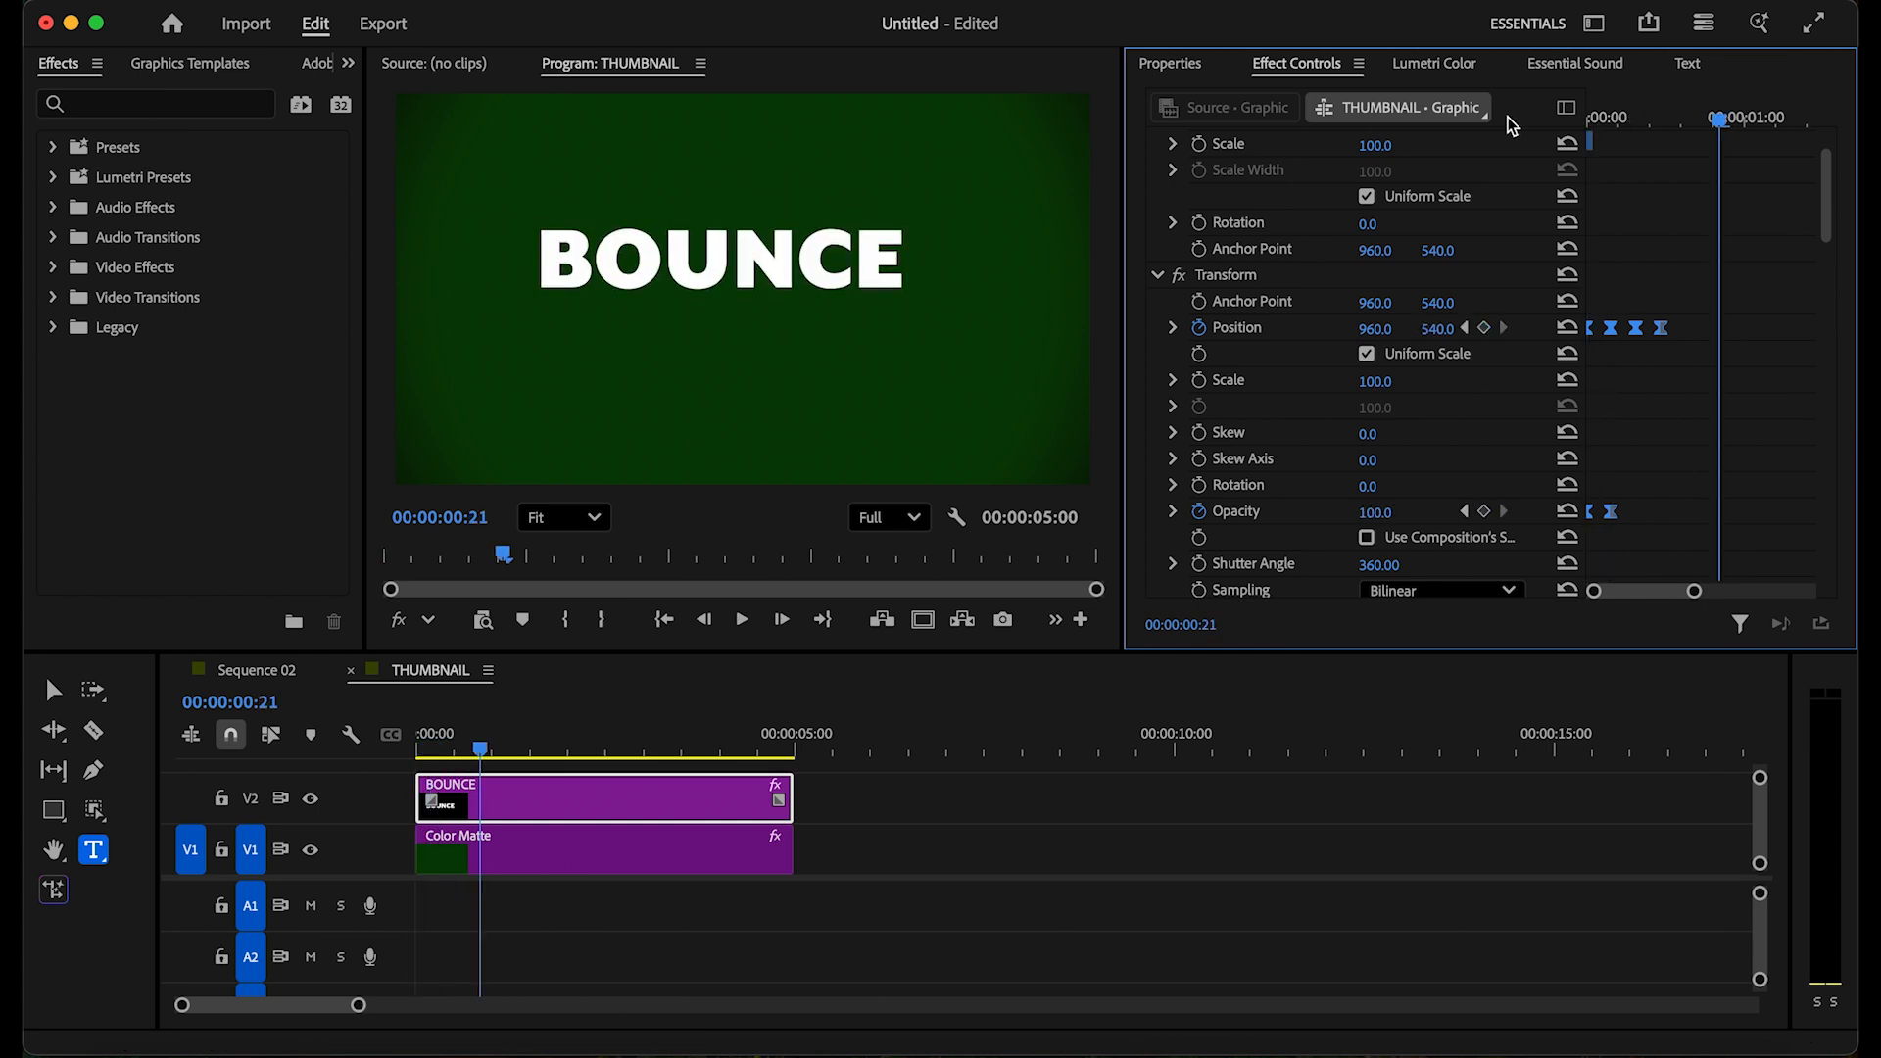
Step: Nest the BOUNCE text clip, keeping the name Nested Sequence 02
{"action": "scroll", "coordinate": [1758, 343], "scroll_direction": "down", "scroll_amount": 3}
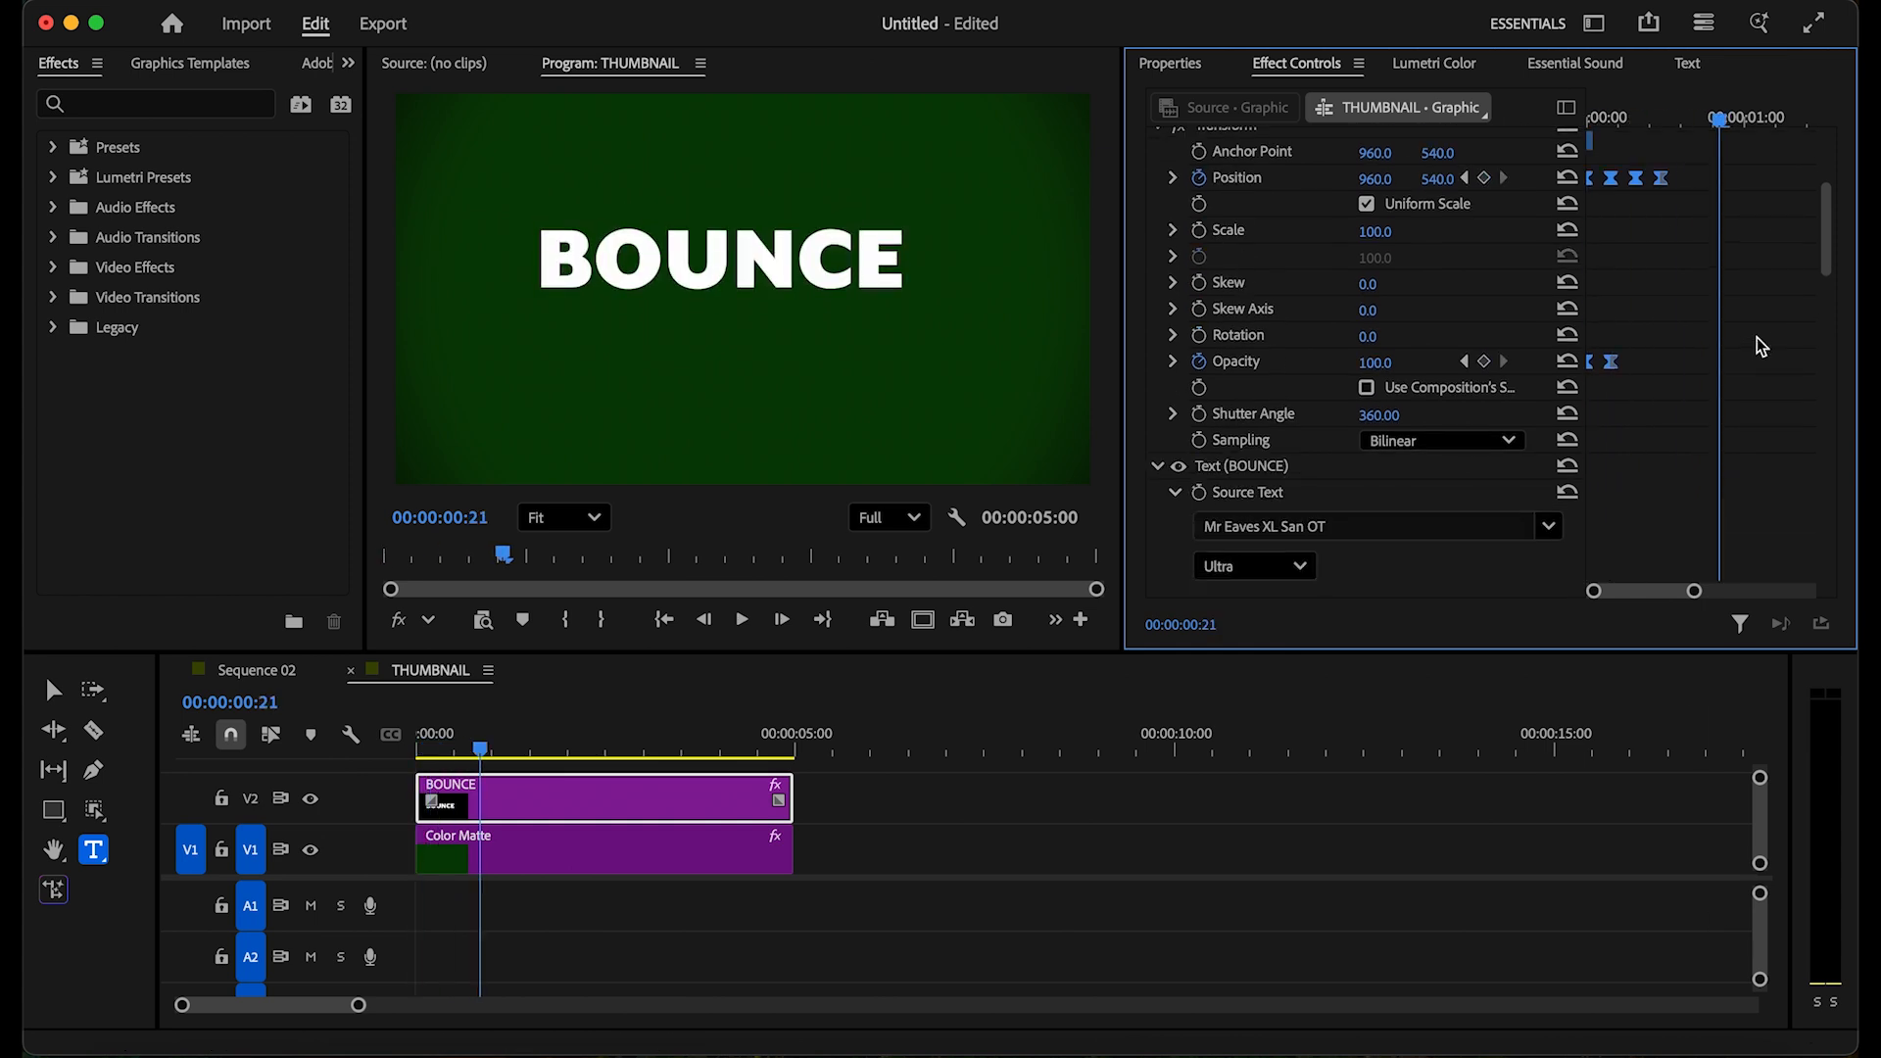
{"action": "right_click", "coordinate": [526, 807]}
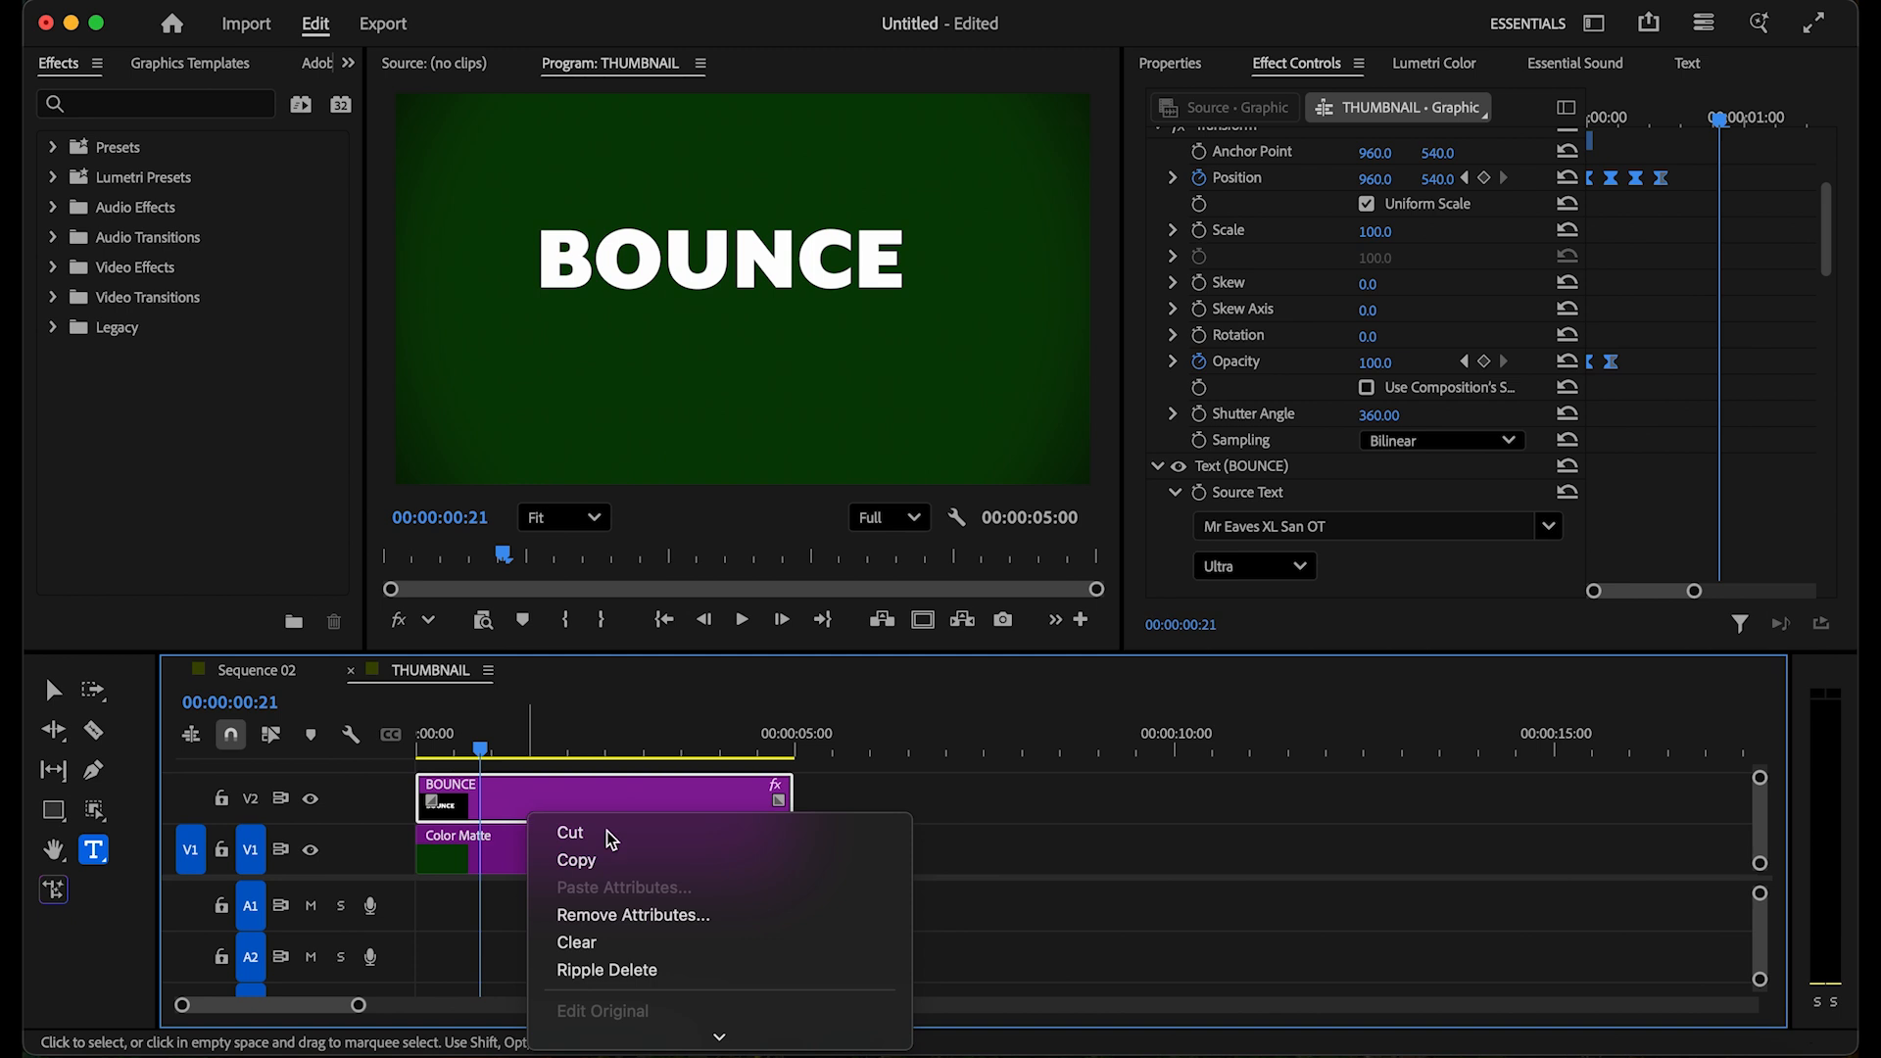
{"action": "scroll", "coordinate": [680, 856], "scroll_direction": "down", "scroll_amount": 3}
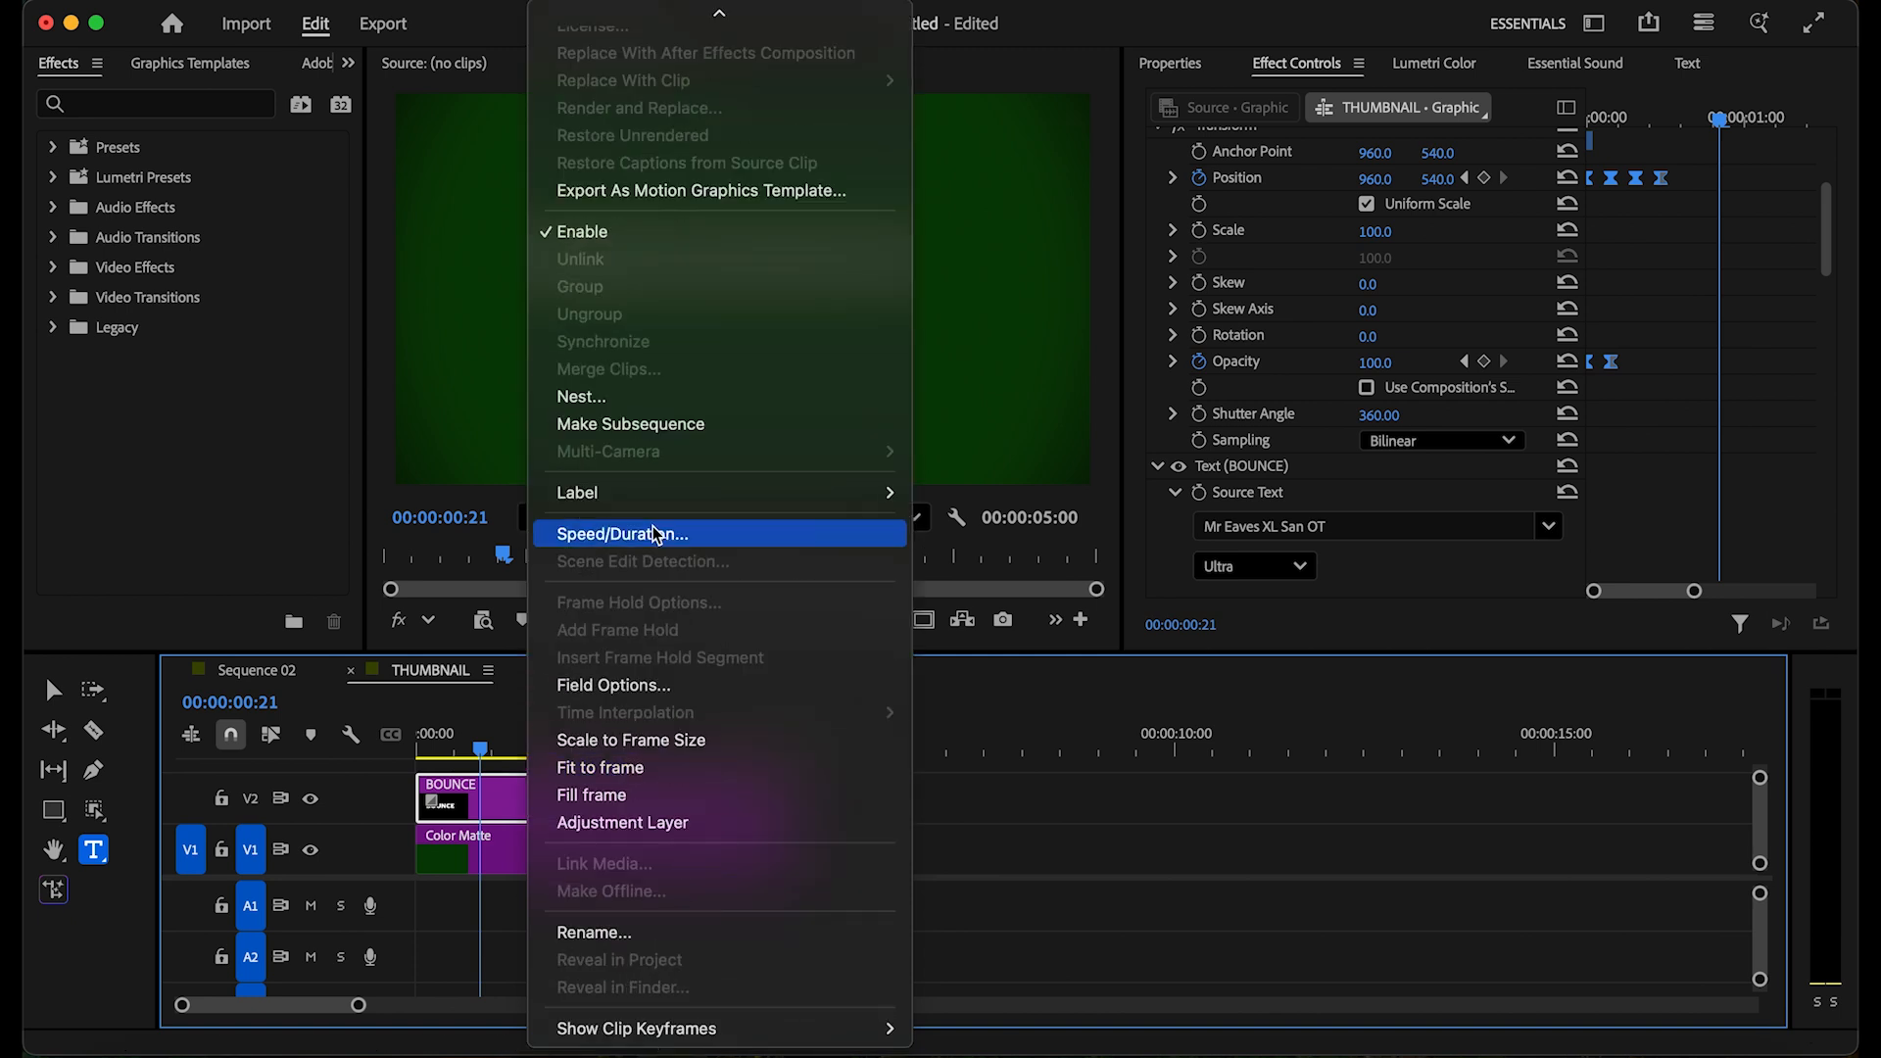
{"action": "left_click", "coordinate": [633, 394]}
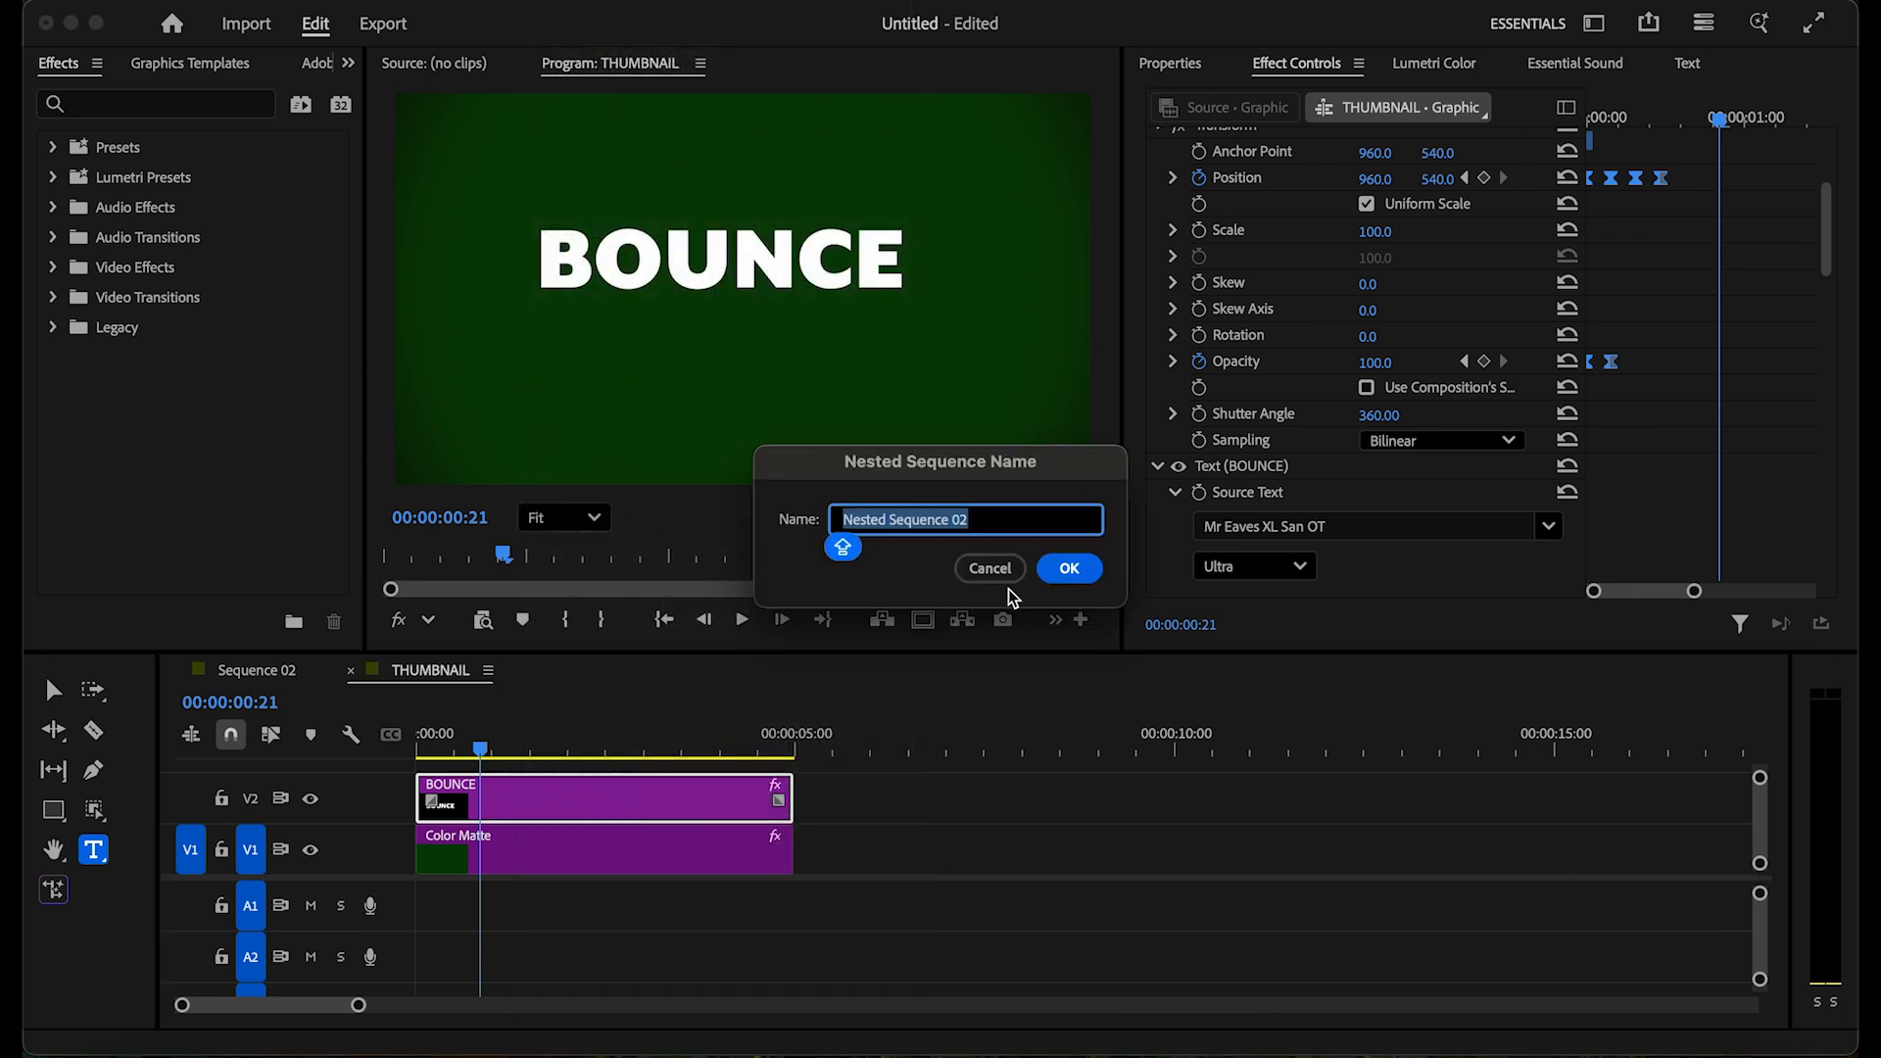
{"action": "left_click", "coordinate": [1074, 569]}
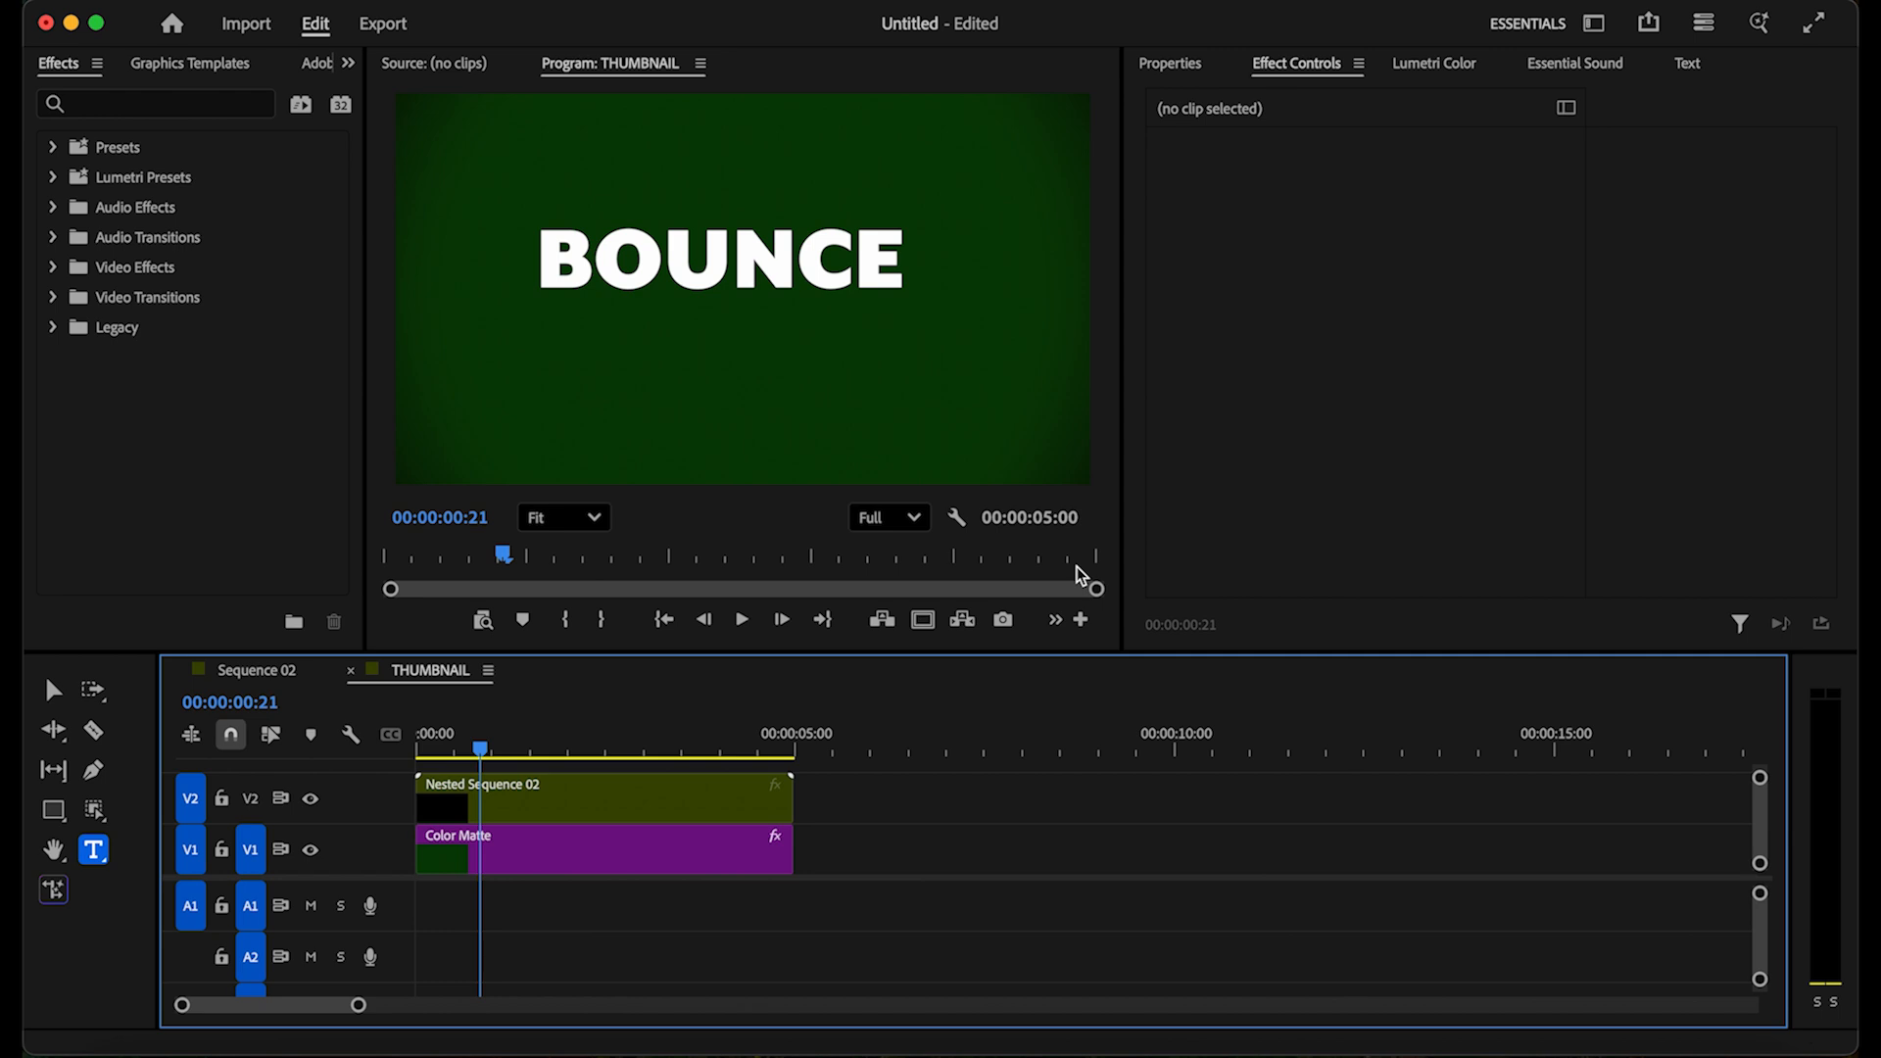
Step: Duplicate the nested clip onto video tracks V3 through V6, stacked directly above the original
{"action": "left_click", "coordinate": [584, 811]}
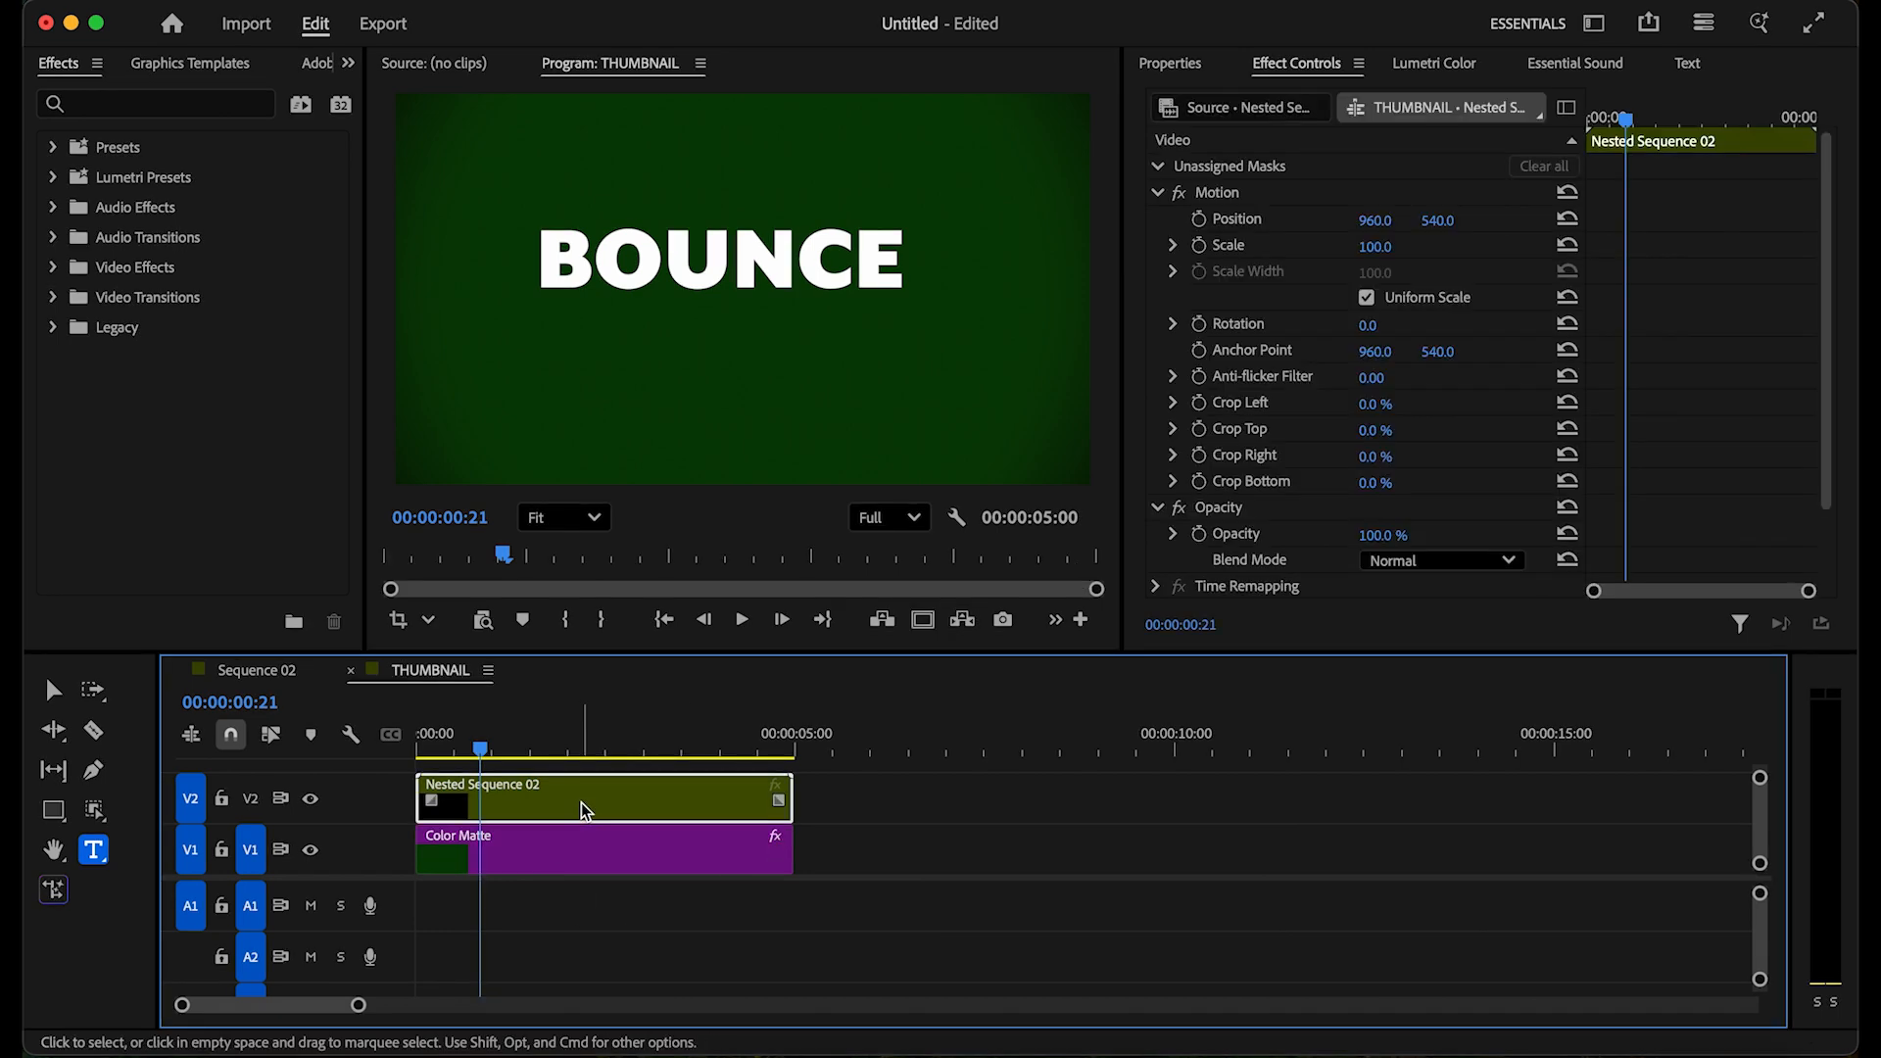
{"action": "left_click_drag", "start_coordinate": [581, 802], "coordinate": [597, 786]}
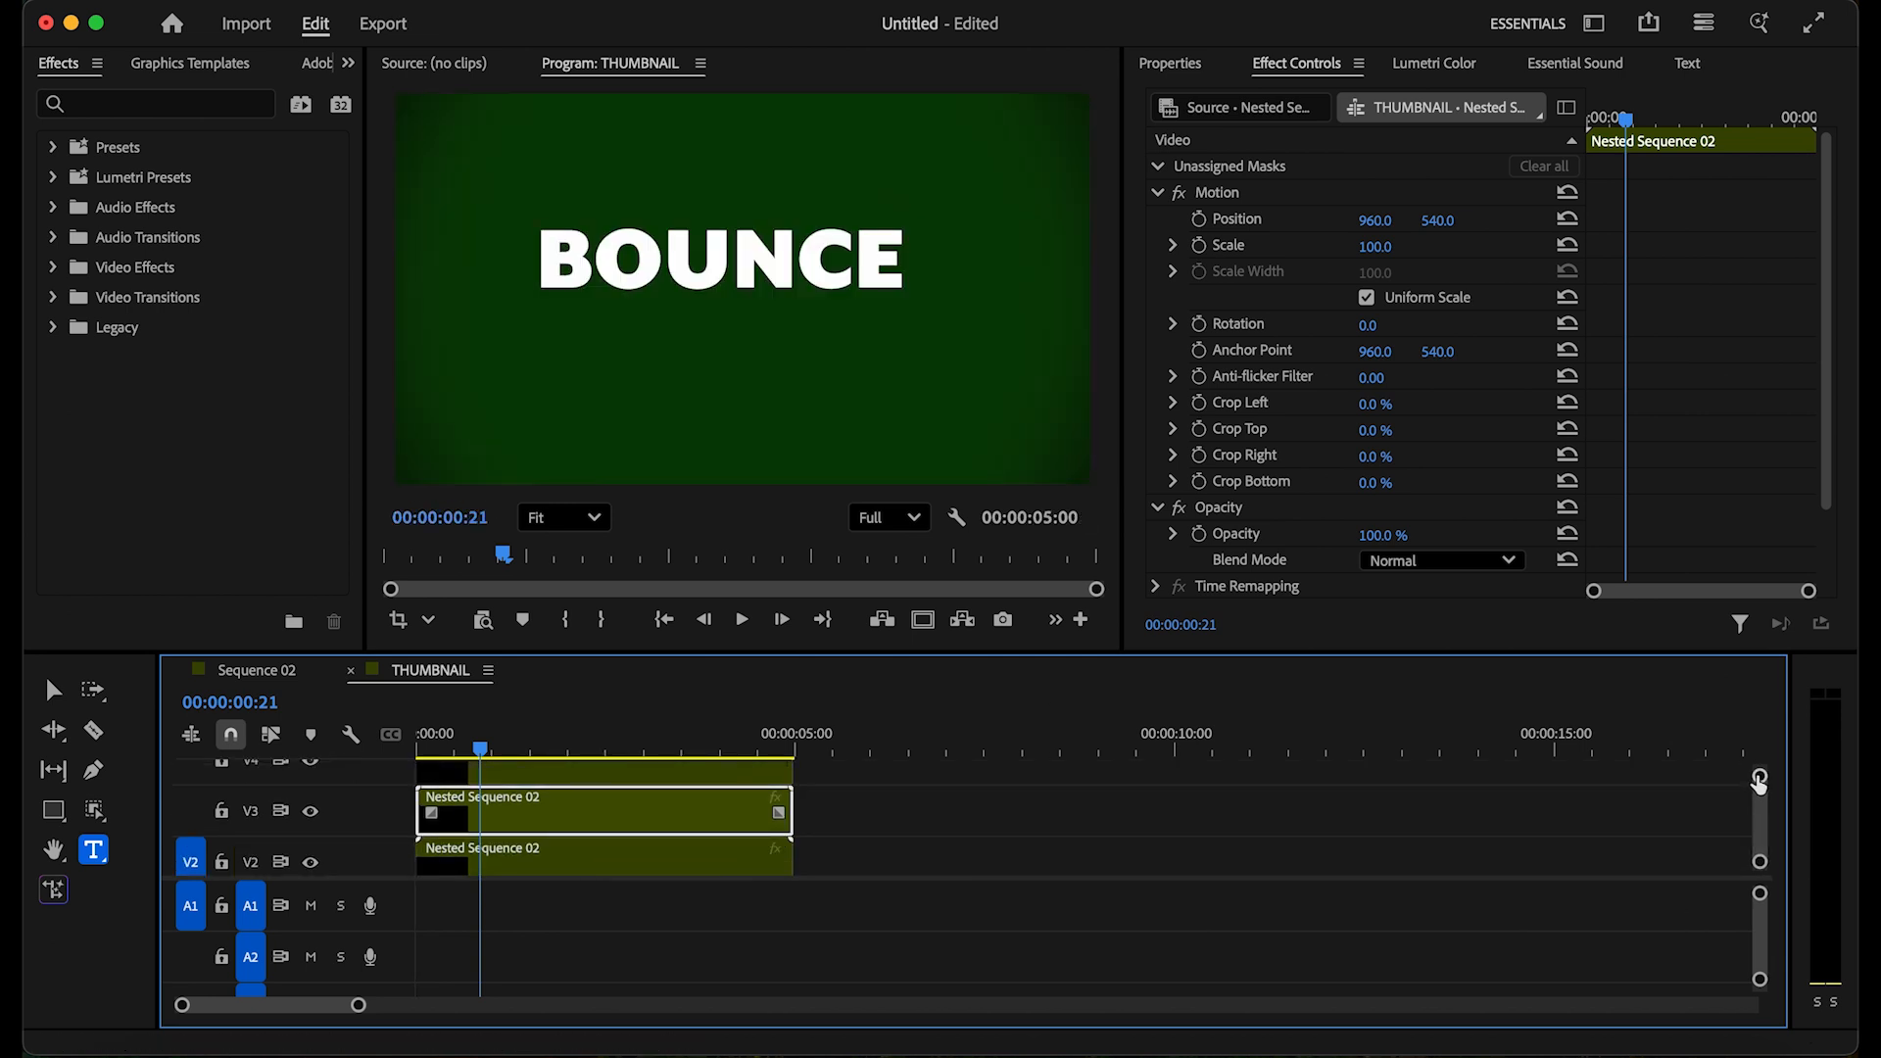
{"action": "left_click_drag", "start_coordinate": [1758, 779], "coordinate": [1759, 750]}
{"action": "left_click", "coordinate": [680, 813]}
{"action": "left_click_drag", "start_coordinate": [680, 813], "coordinate": [680, 776]}
{"action": "scroll", "coordinate": [680, 775], "scroll_direction": "up", "scroll_amount": 1}
{"action": "left_click", "coordinate": [645, 791]}
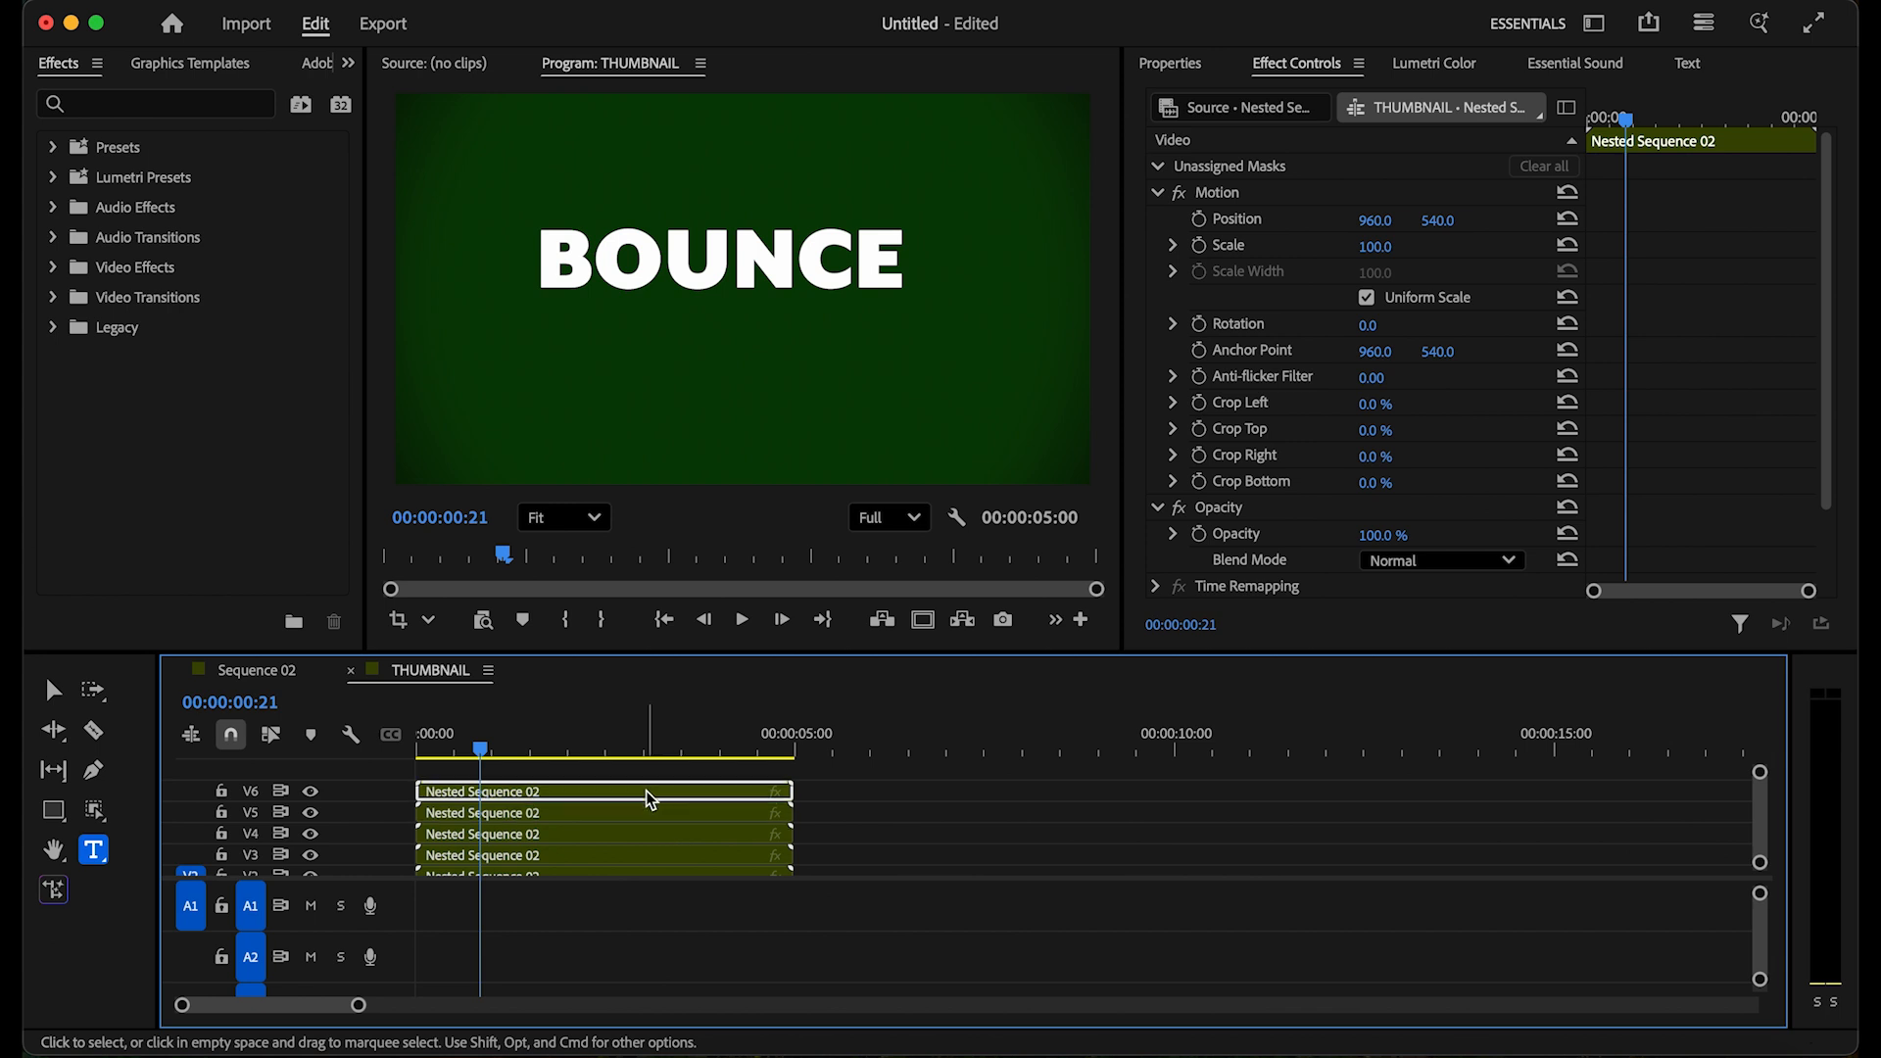
Step: Find the legacy Crop effect and apply it to the nested clips on V2 through V5 together
{"action": "scroll", "coordinate": [645, 791], "scroll_direction": "down", "scroll_amount": 1}
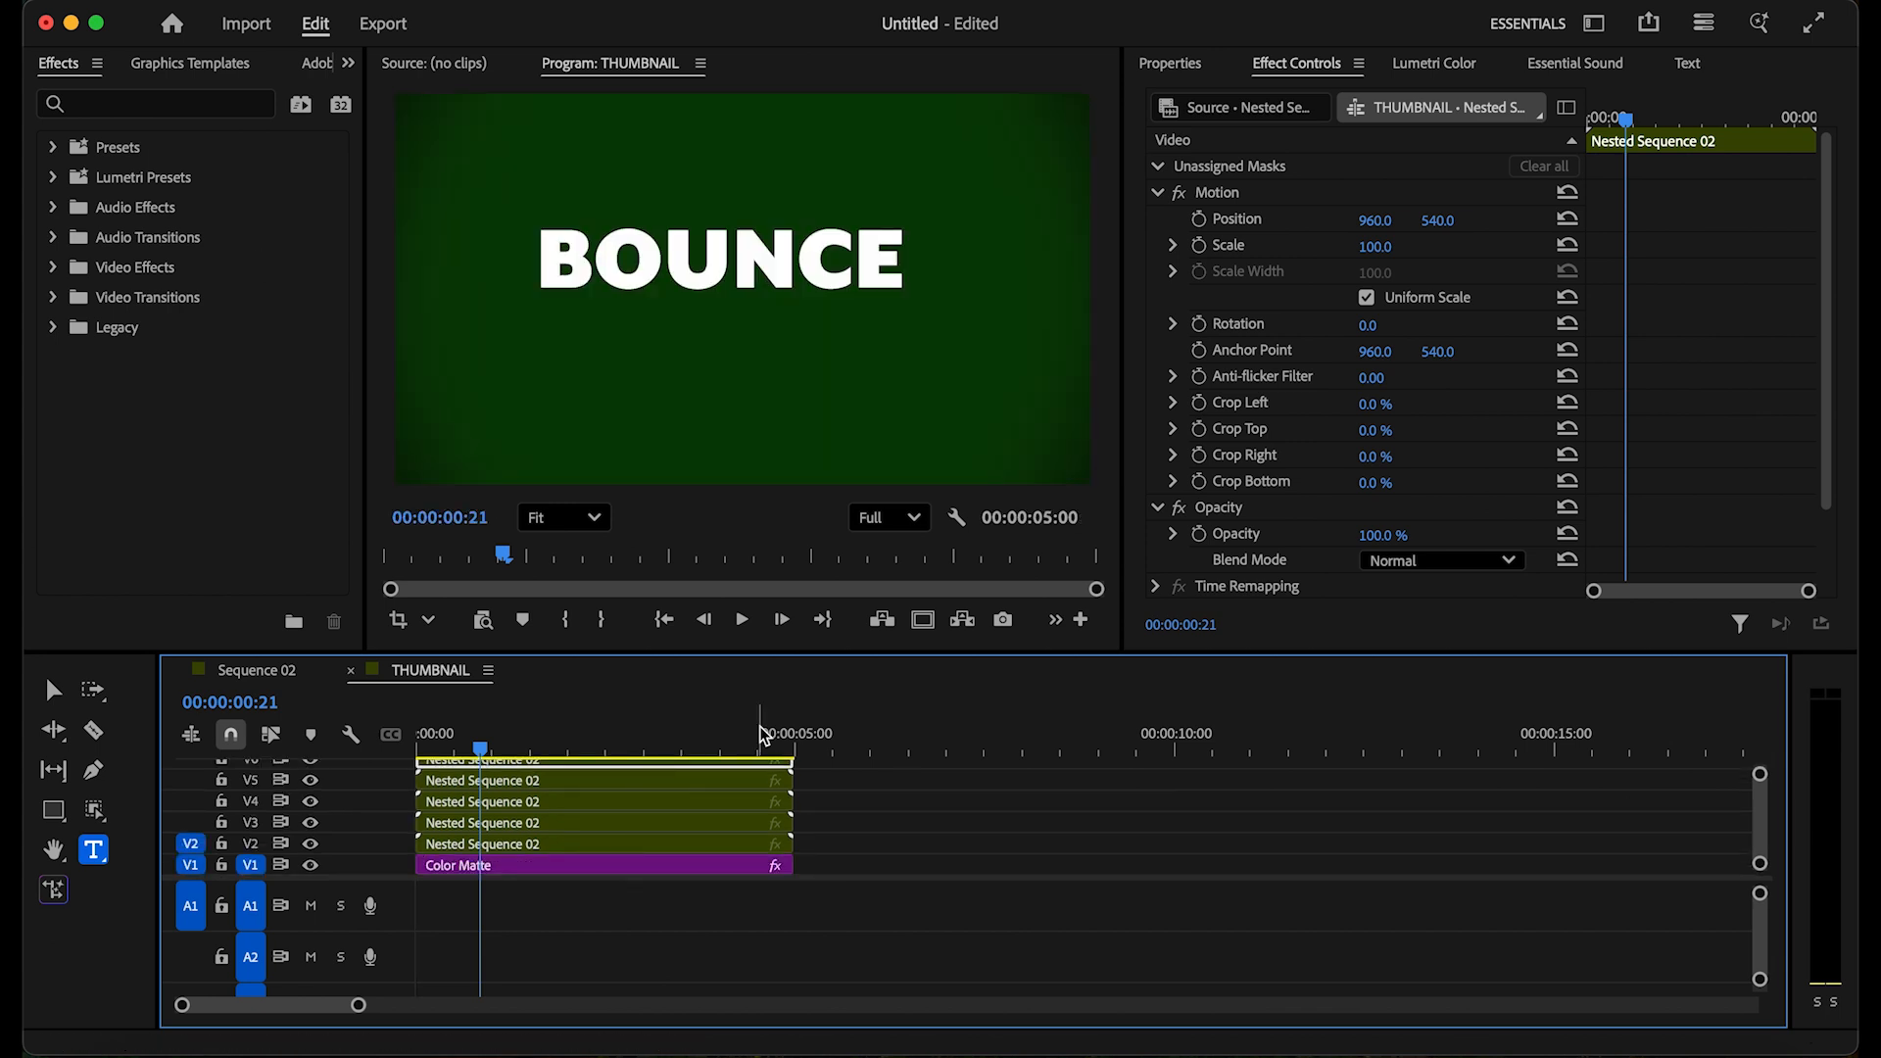
{"action": "left_click_drag", "start_coordinate": [821, 774], "coordinate": [723, 854]}
{"action": "left_click", "coordinate": [131, 106]}
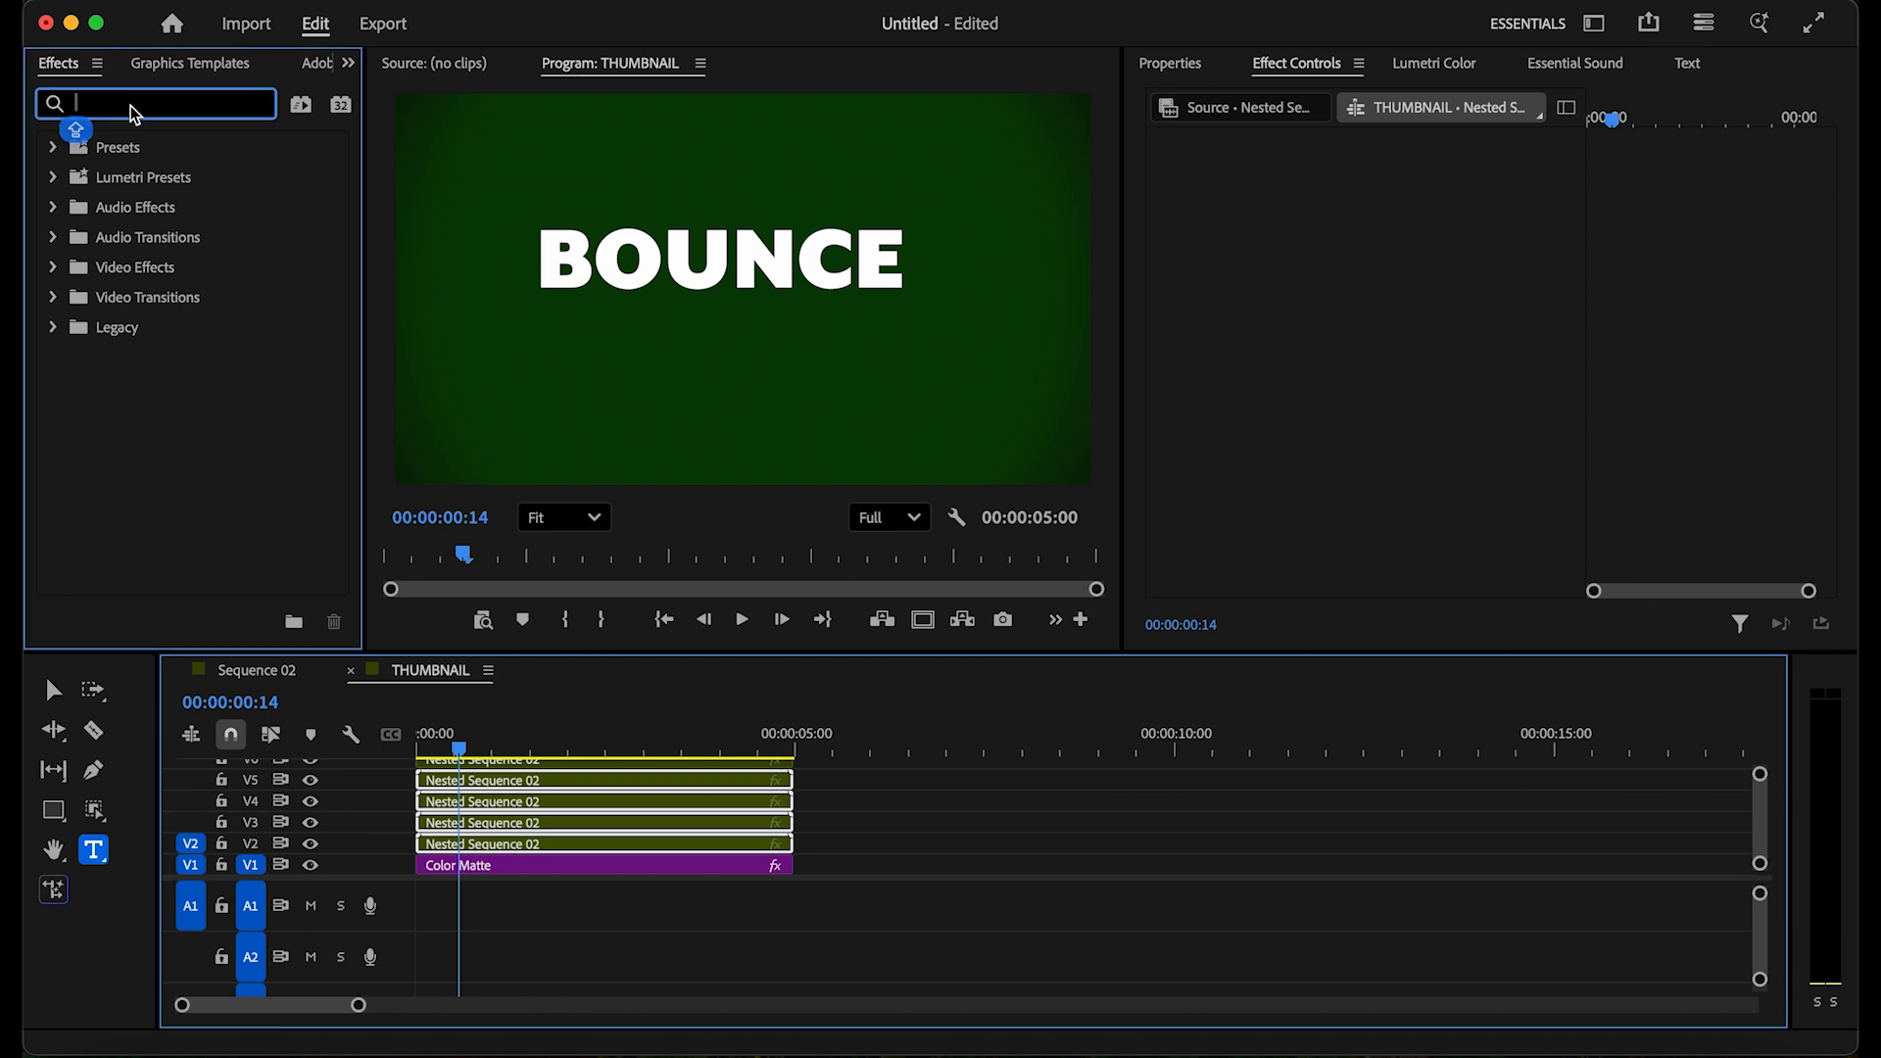
{"action": "type", "text": "CROP"}
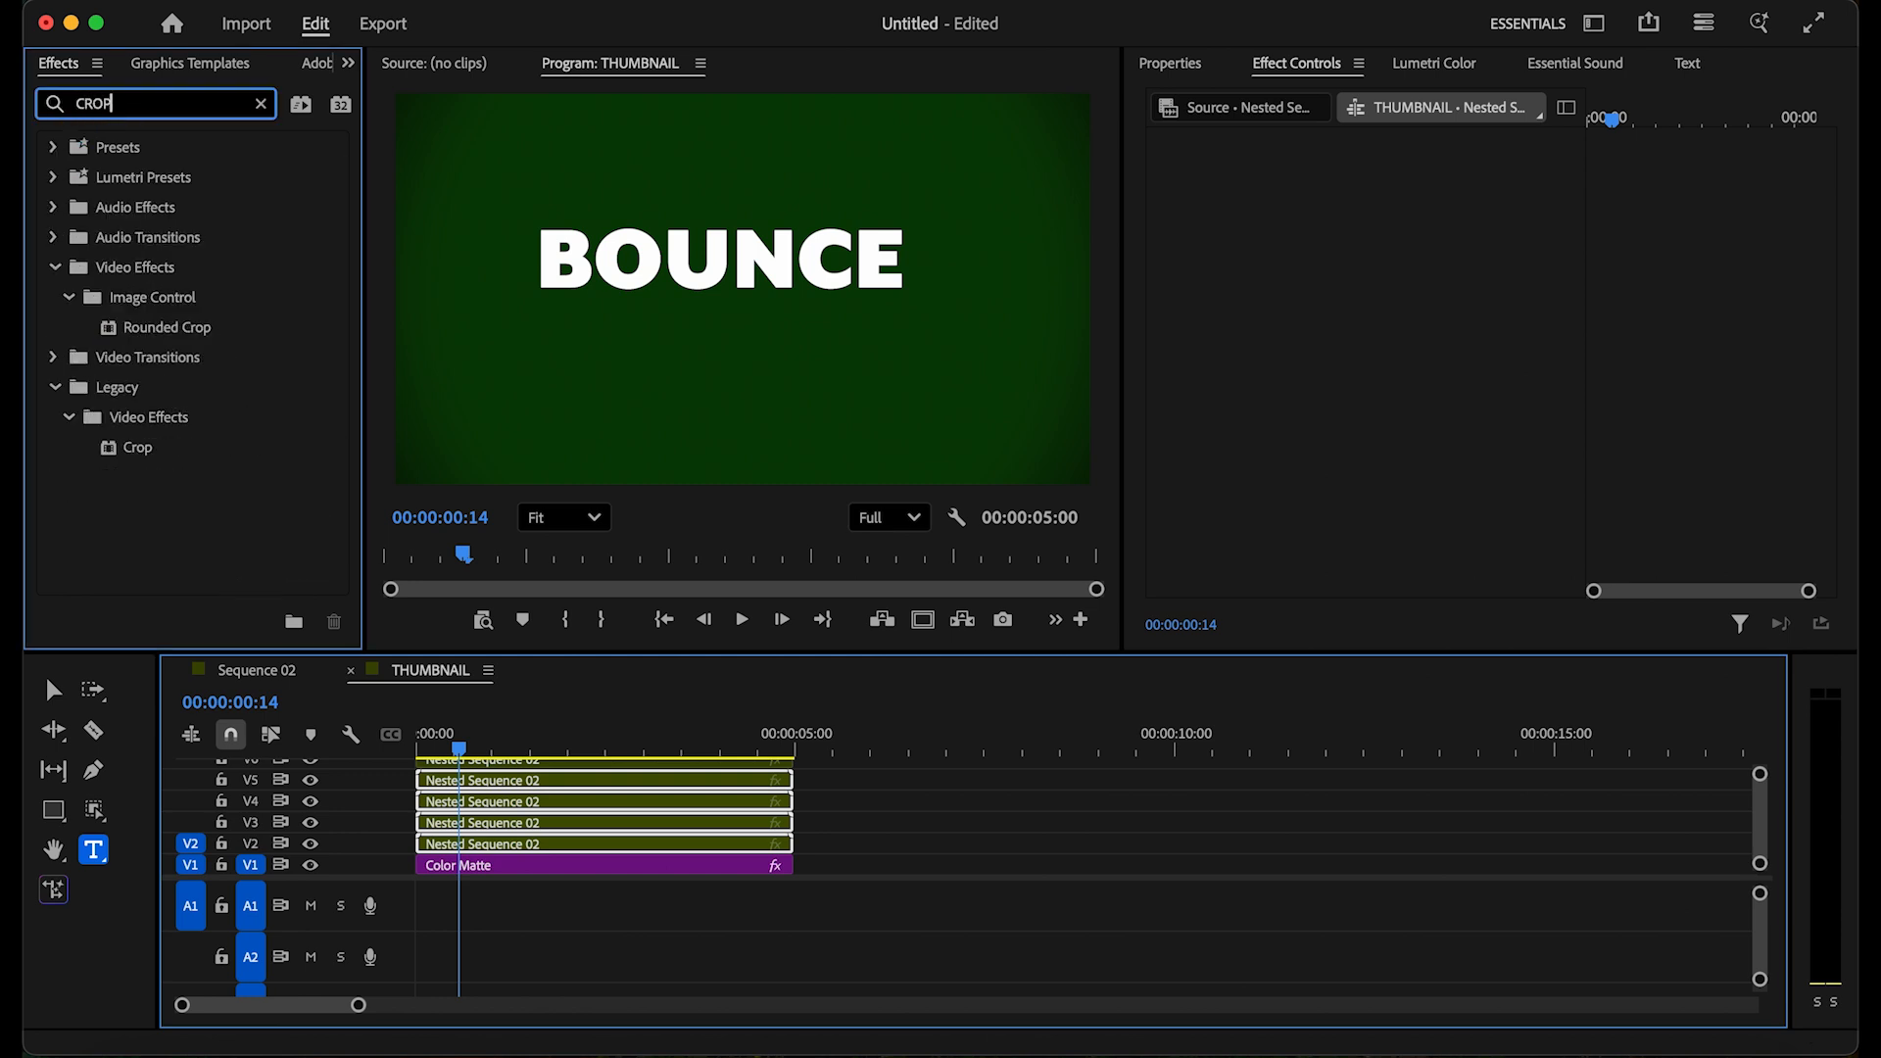
{"action": "left_click", "coordinate": [143, 454]}
{"action": "left_click_drag", "start_coordinate": [553, 776], "coordinate": [571, 788]}
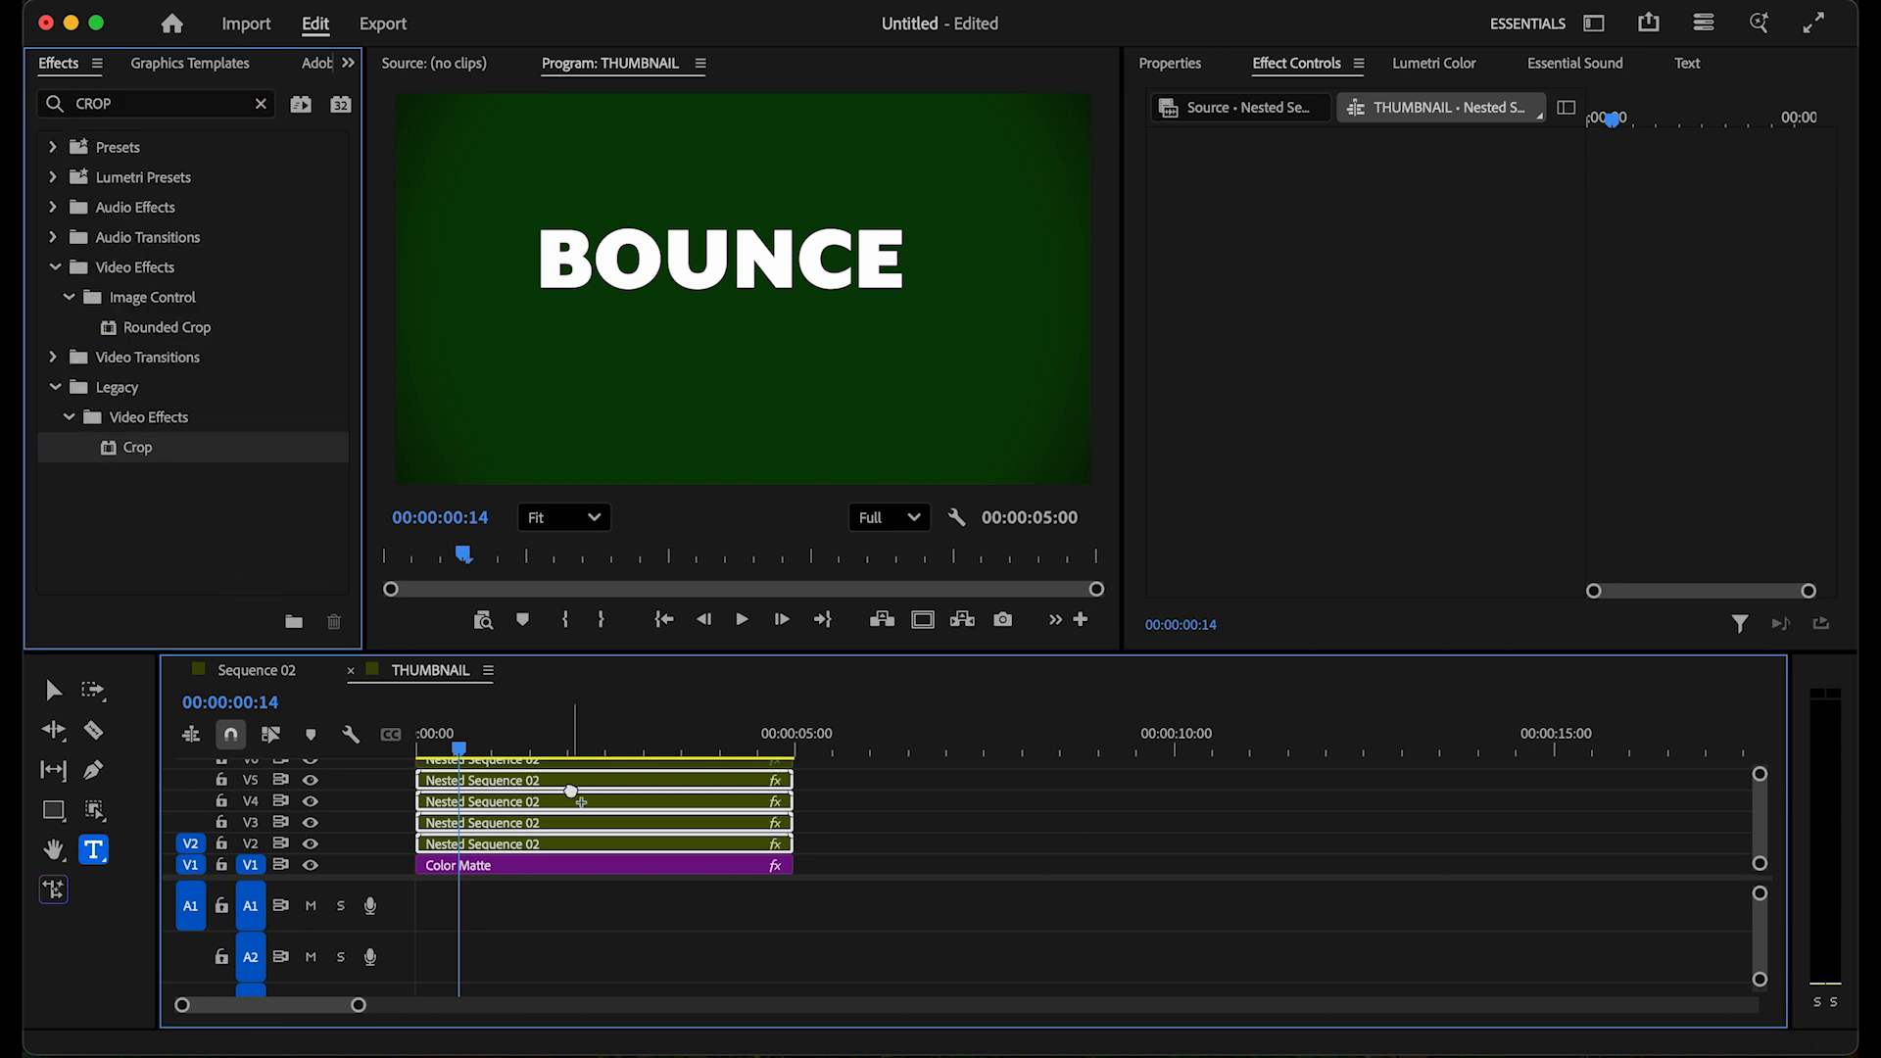
{"action": "left_click", "coordinate": [846, 802]}
Step: Crop the V2 nested clip from both sides so that it frames only the letter B
{"action": "left_click", "coordinate": [701, 843]}
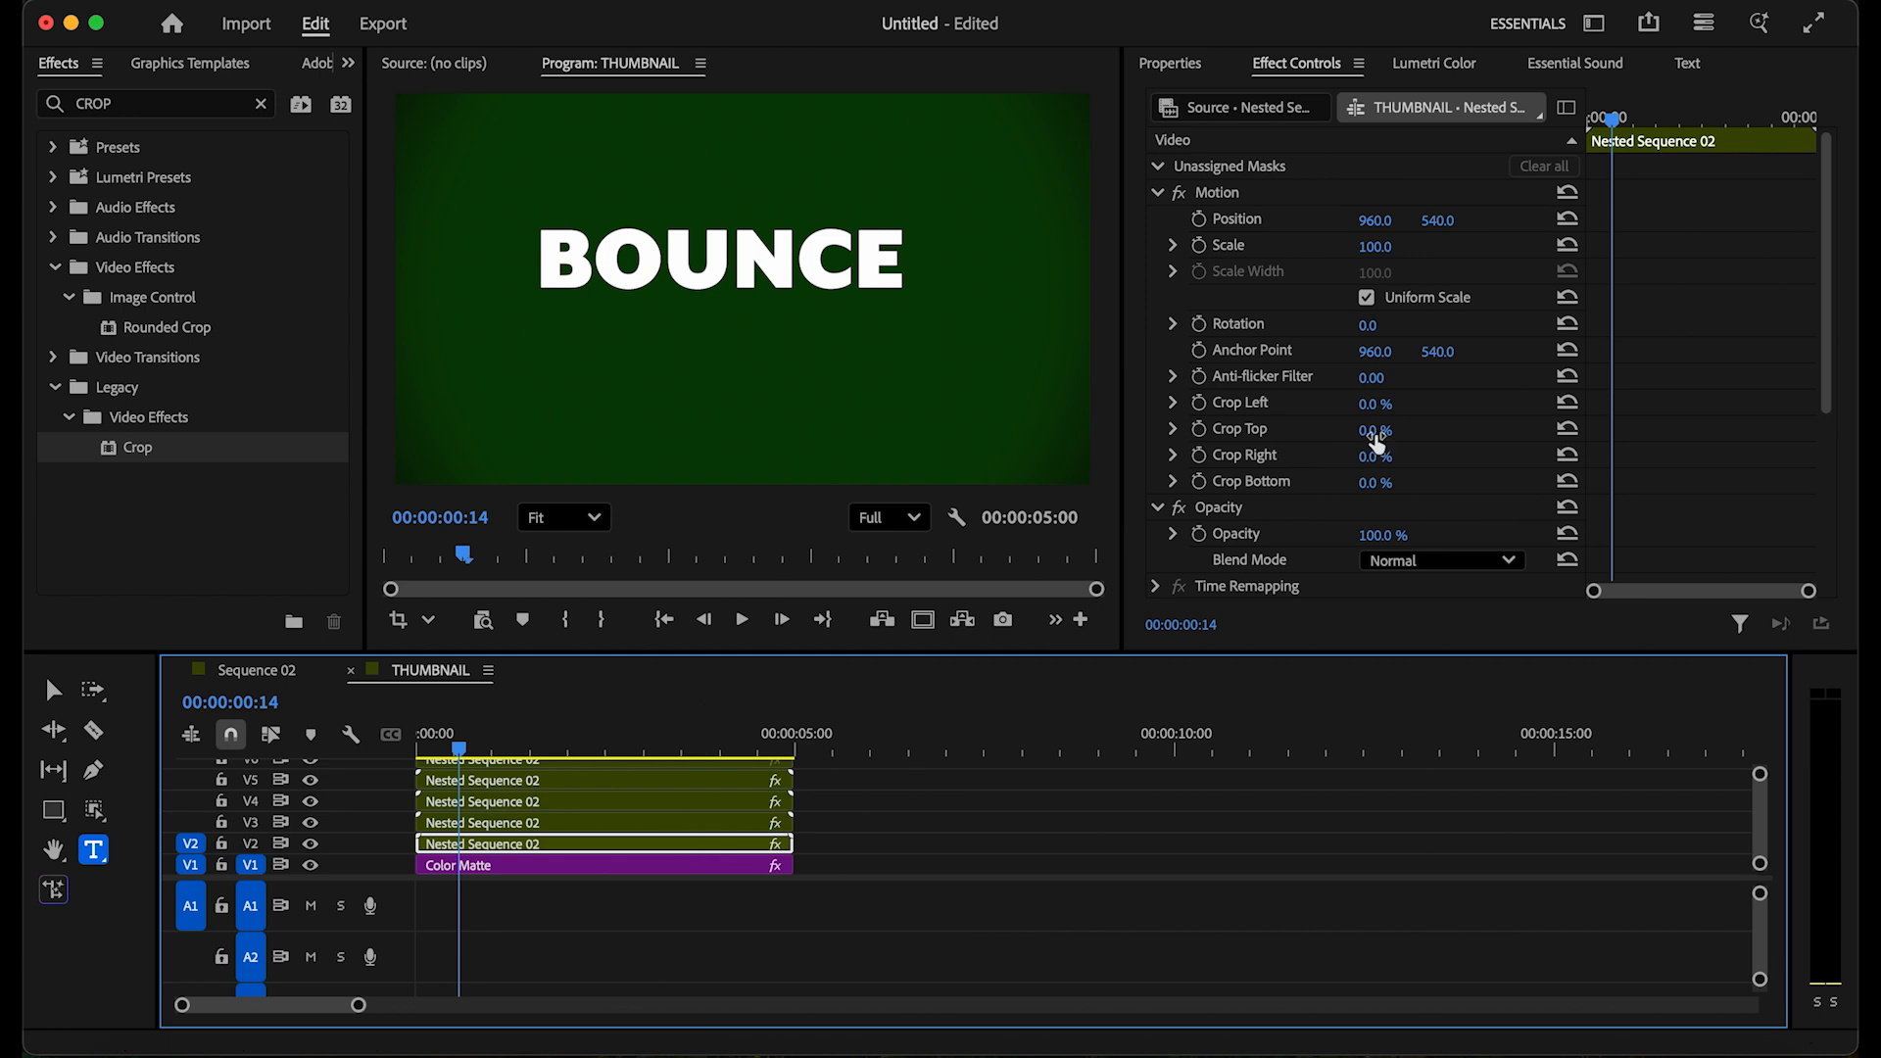
{"action": "scroll", "coordinate": [1373, 432], "scroll_direction": "down", "scroll_amount": 8}
{"action": "left_click", "coordinate": [1276, 350]}
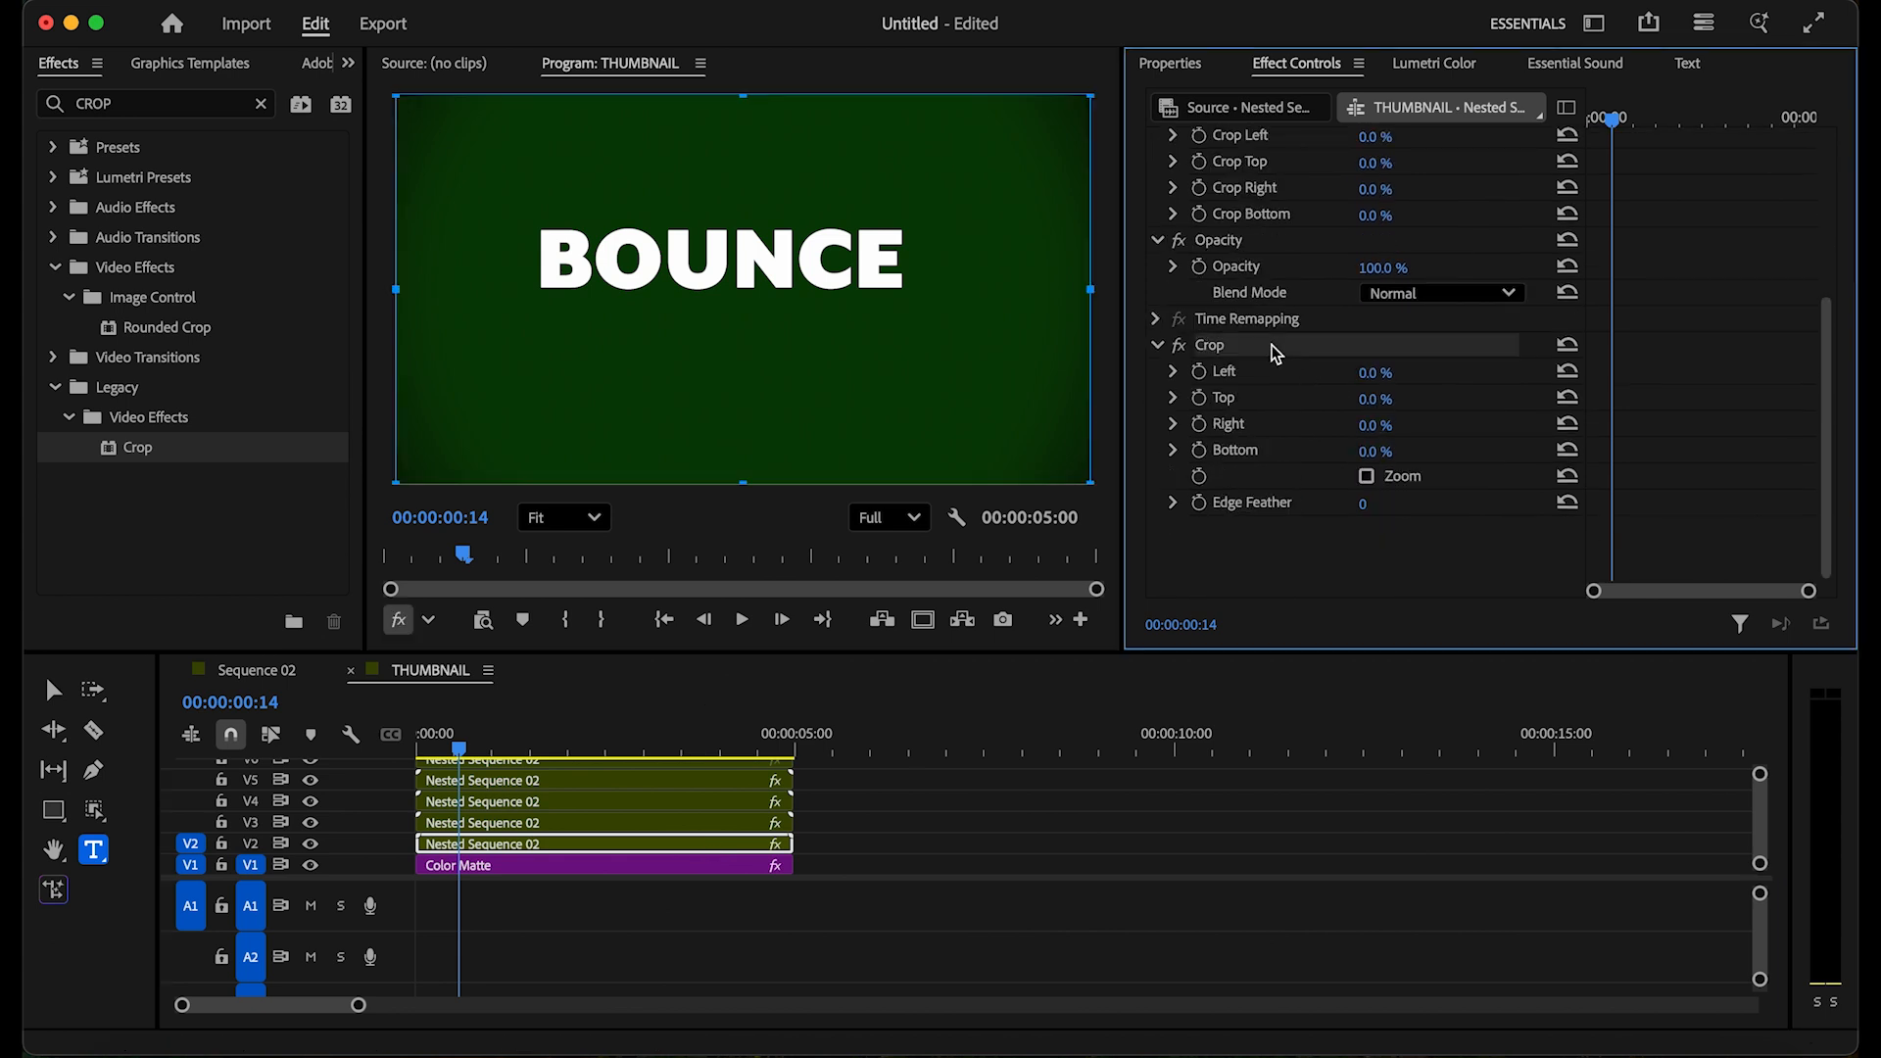
{"action": "left_click_drag", "start_coordinate": [1091, 290], "coordinate": [593, 292]}
{"action": "left_click_drag", "start_coordinate": [416, 292], "coordinate": [548, 291]}
Step: Crop the V3 nested clip from both sides so that it frames only the letter O
{"action": "left_click", "coordinate": [558, 822]}
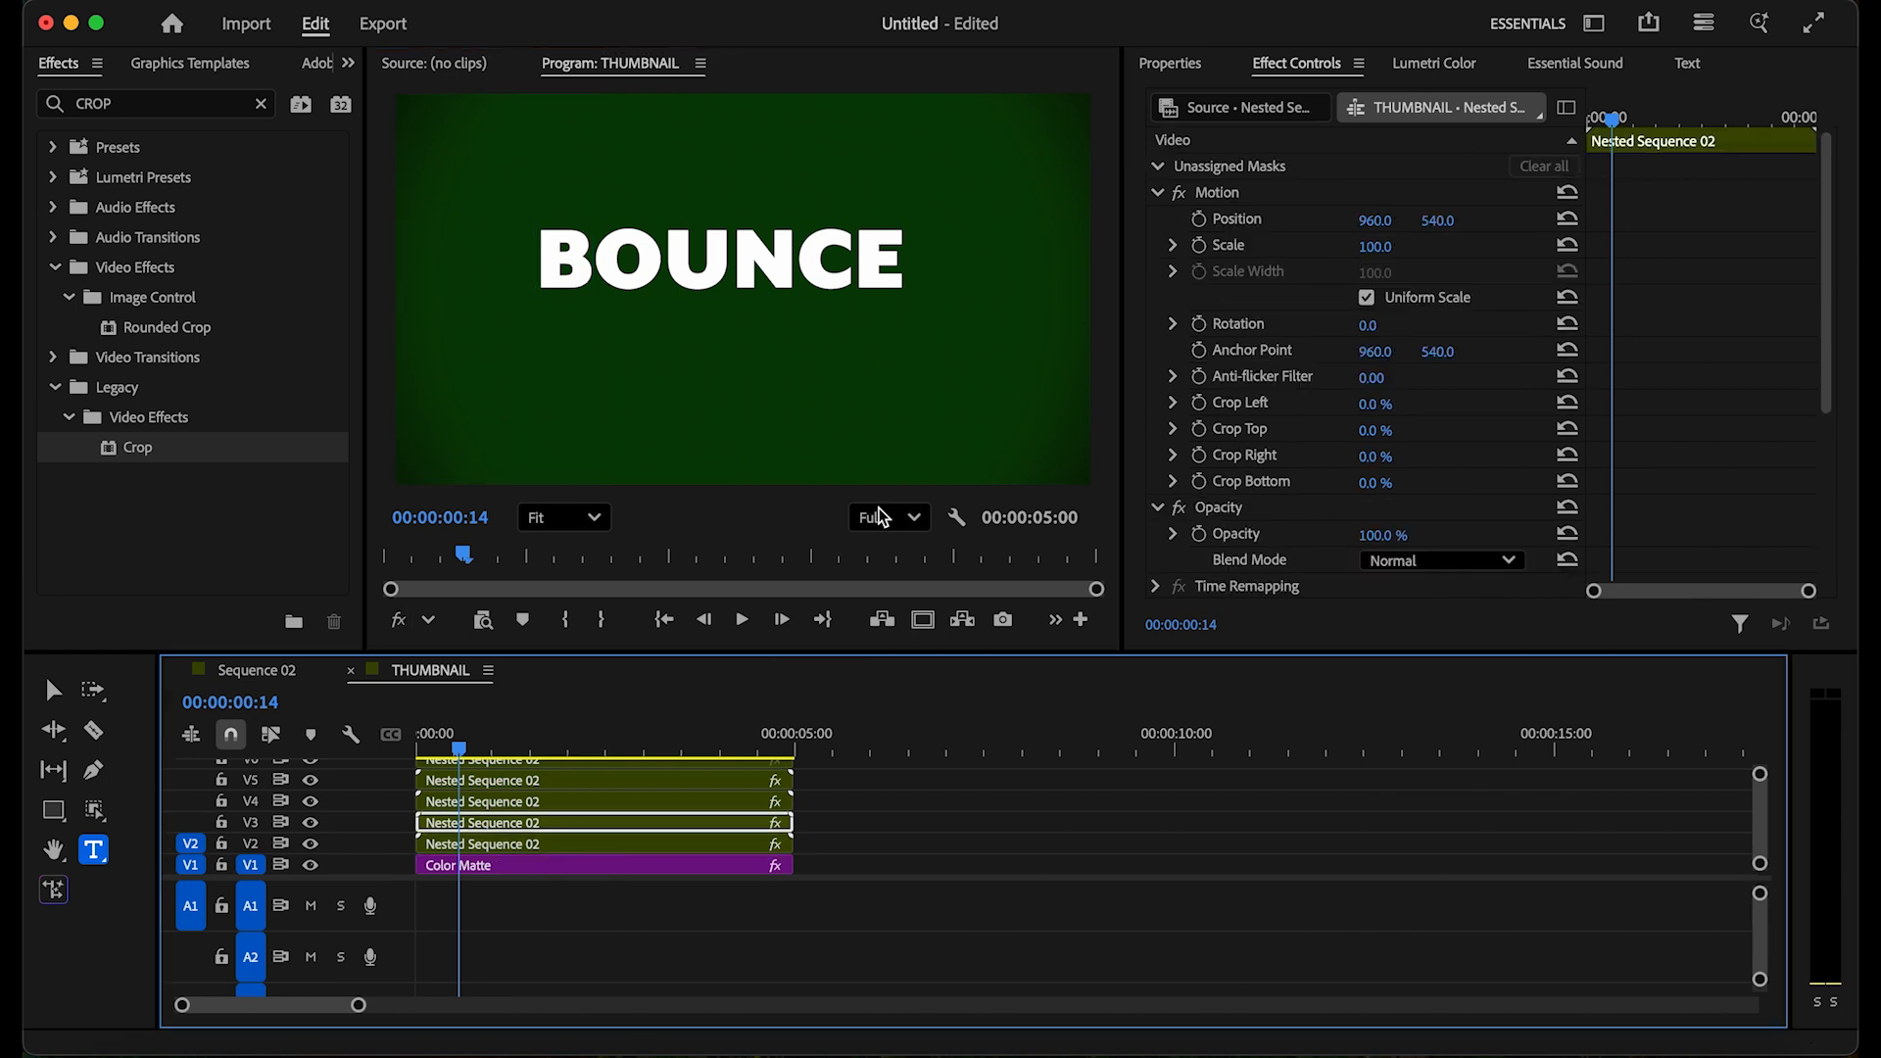
{"action": "scroll", "coordinate": [1268, 578], "scroll_direction": "down", "scroll_amount": 5}
{"action": "left_click", "coordinate": [1242, 358]}
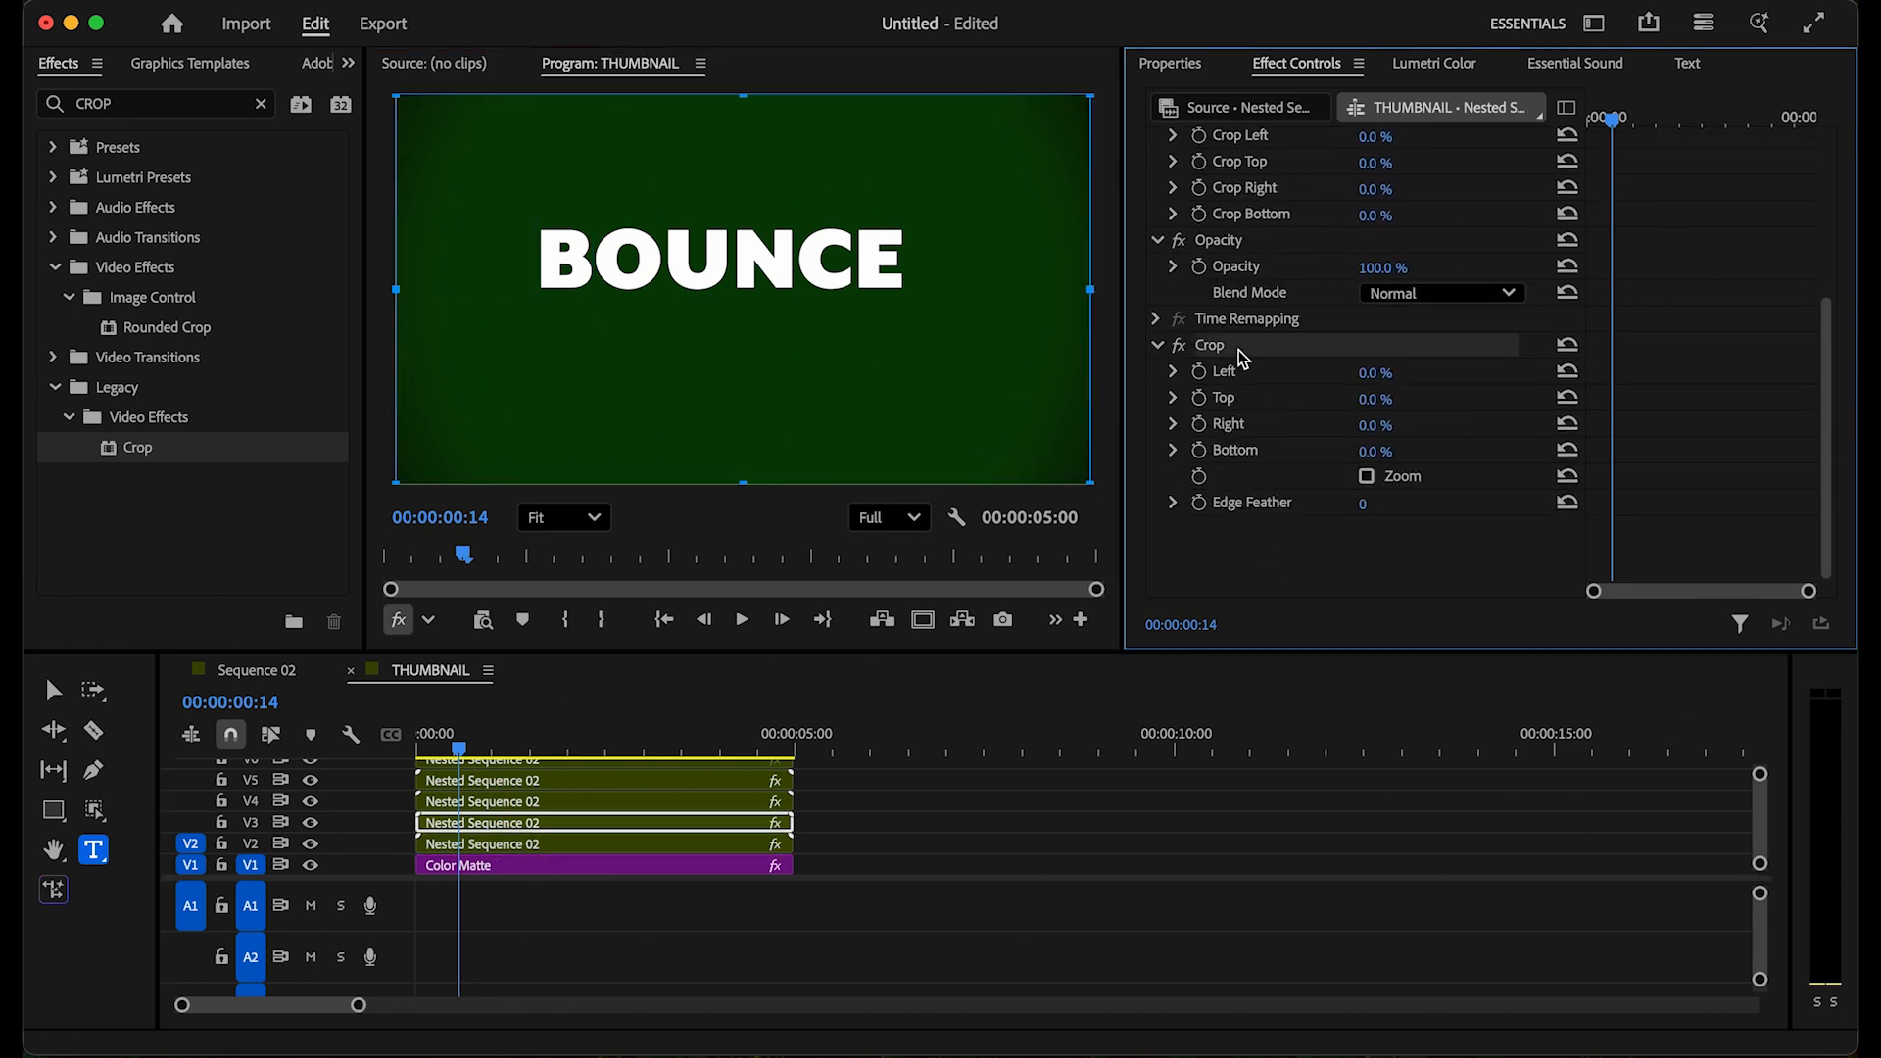
{"action": "left_click_drag", "start_coordinate": [1097, 286], "coordinate": [666, 333]}
{"action": "left_click_drag", "start_coordinate": [394, 289], "coordinate": [595, 300]}
Step: Crop the V4 nested clip from both sides so that it frames only the letter U
{"action": "left_click", "coordinate": [634, 802]}
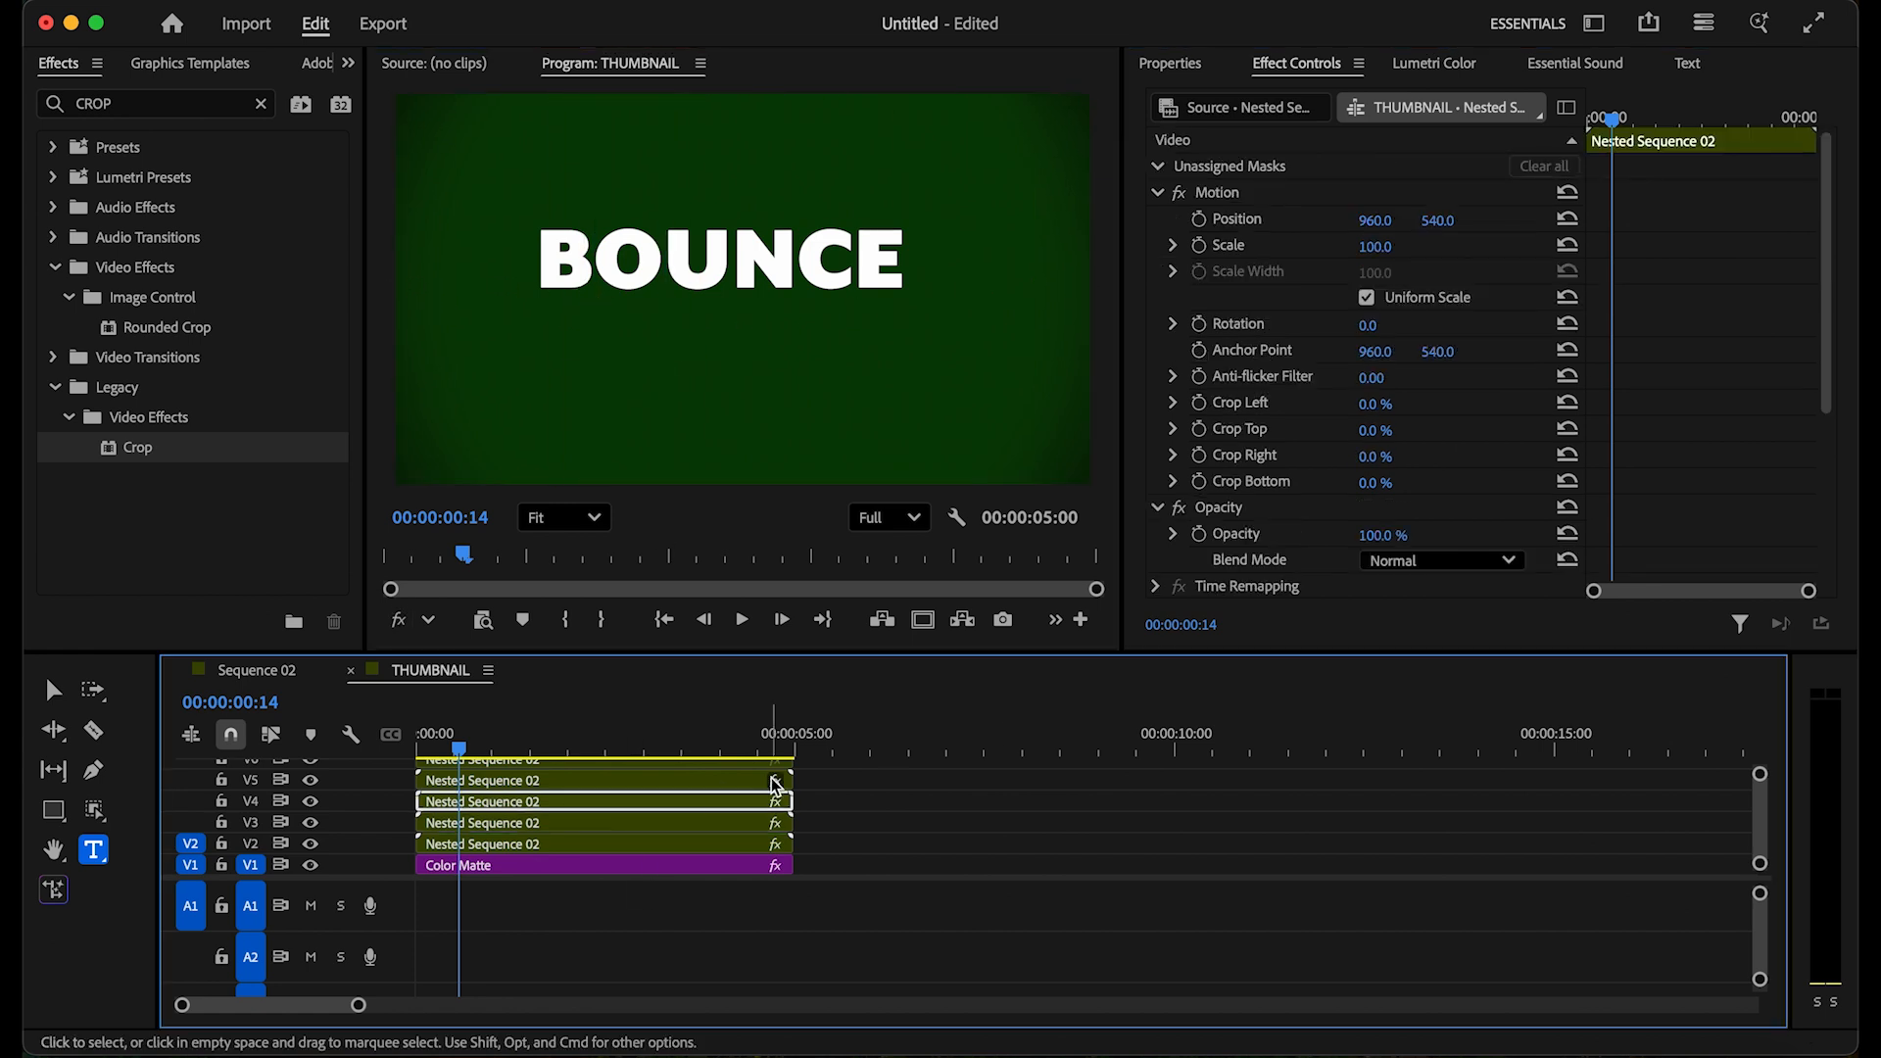
{"action": "left_click", "coordinate": [1279, 355]}
{"action": "left_click_drag", "start_coordinate": [1091, 289], "coordinate": [739, 324]}
{"action": "left_click_drag", "start_coordinate": [396, 291], "coordinate": [663, 295]}
Step: Crop the V5 nested clip from both sides so that it frames only the letter N
{"action": "left_click", "coordinate": [586, 783]}
{"action": "left_click", "coordinate": [1273, 349]}
{"action": "left_click_drag", "start_coordinate": [1091, 289], "coordinate": [796, 323]}
{"action": "left_click_drag", "start_coordinate": [396, 290], "coordinate": [733, 294]}
Step: Apply Crop to the V6 nested clip and trim both sides so that it frames only the letter C
{"action": "scroll", "coordinate": [544, 807], "scroll_direction": "up", "scroll_amount": 3}
{"action": "left_click", "coordinate": [548, 822]}
{"action": "scroll", "coordinate": [1270, 431], "scroll_direction": "down", "scroll_amount": 2}
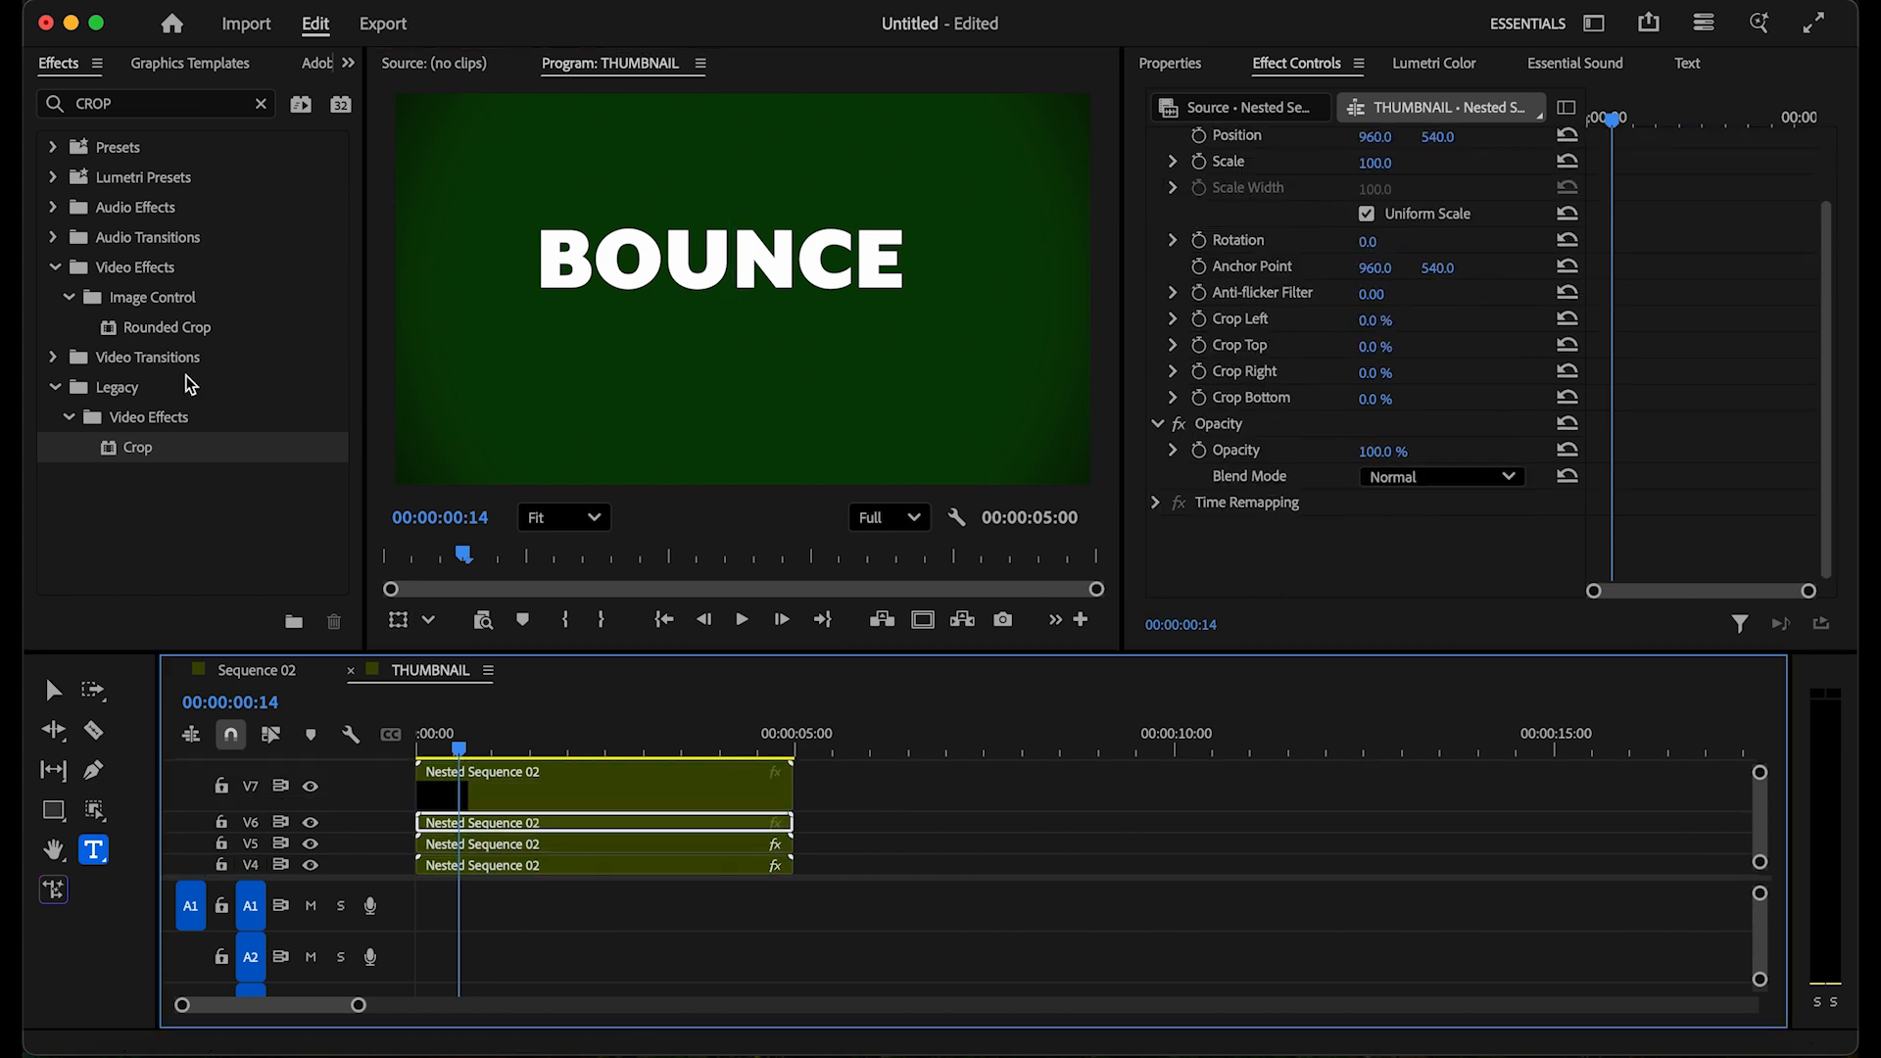
{"action": "double_click", "coordinate": [138, 448]}
{"action": "scroll", "coordinate": [1217, 543], "scroll_direction": "down", "scroll_amount": 3}
{"action": "left_click", "coordinate": [1254, 379]}
{"action": "left_click_drag", "start_coordinate": [1092, 289], "coordinate": [855, 310]}
{"action": "left_click_drag", "start_coordinate": [395, 289], "coordinate": [796, 294]}
Step: Apply Crop to the V7 nested clip and crop its left side about 65.6% to isolate the letter E
{"action": "left_click", "coordinate": [586, 782]}
{"action": "left_click_drag", "start_coordinate": [138, 448], "coordinate": [1259, 549]}
{"action": "scroll", "coordinate": [1273, 534], "scroll_direction": "down", "scroll_amount": 3}
{"action": "left_click", "coordinate": [1263, 346]}
{"action": "left_click_drag", "start_coordinate": [396, 289], "coordinate": [851, 288]}
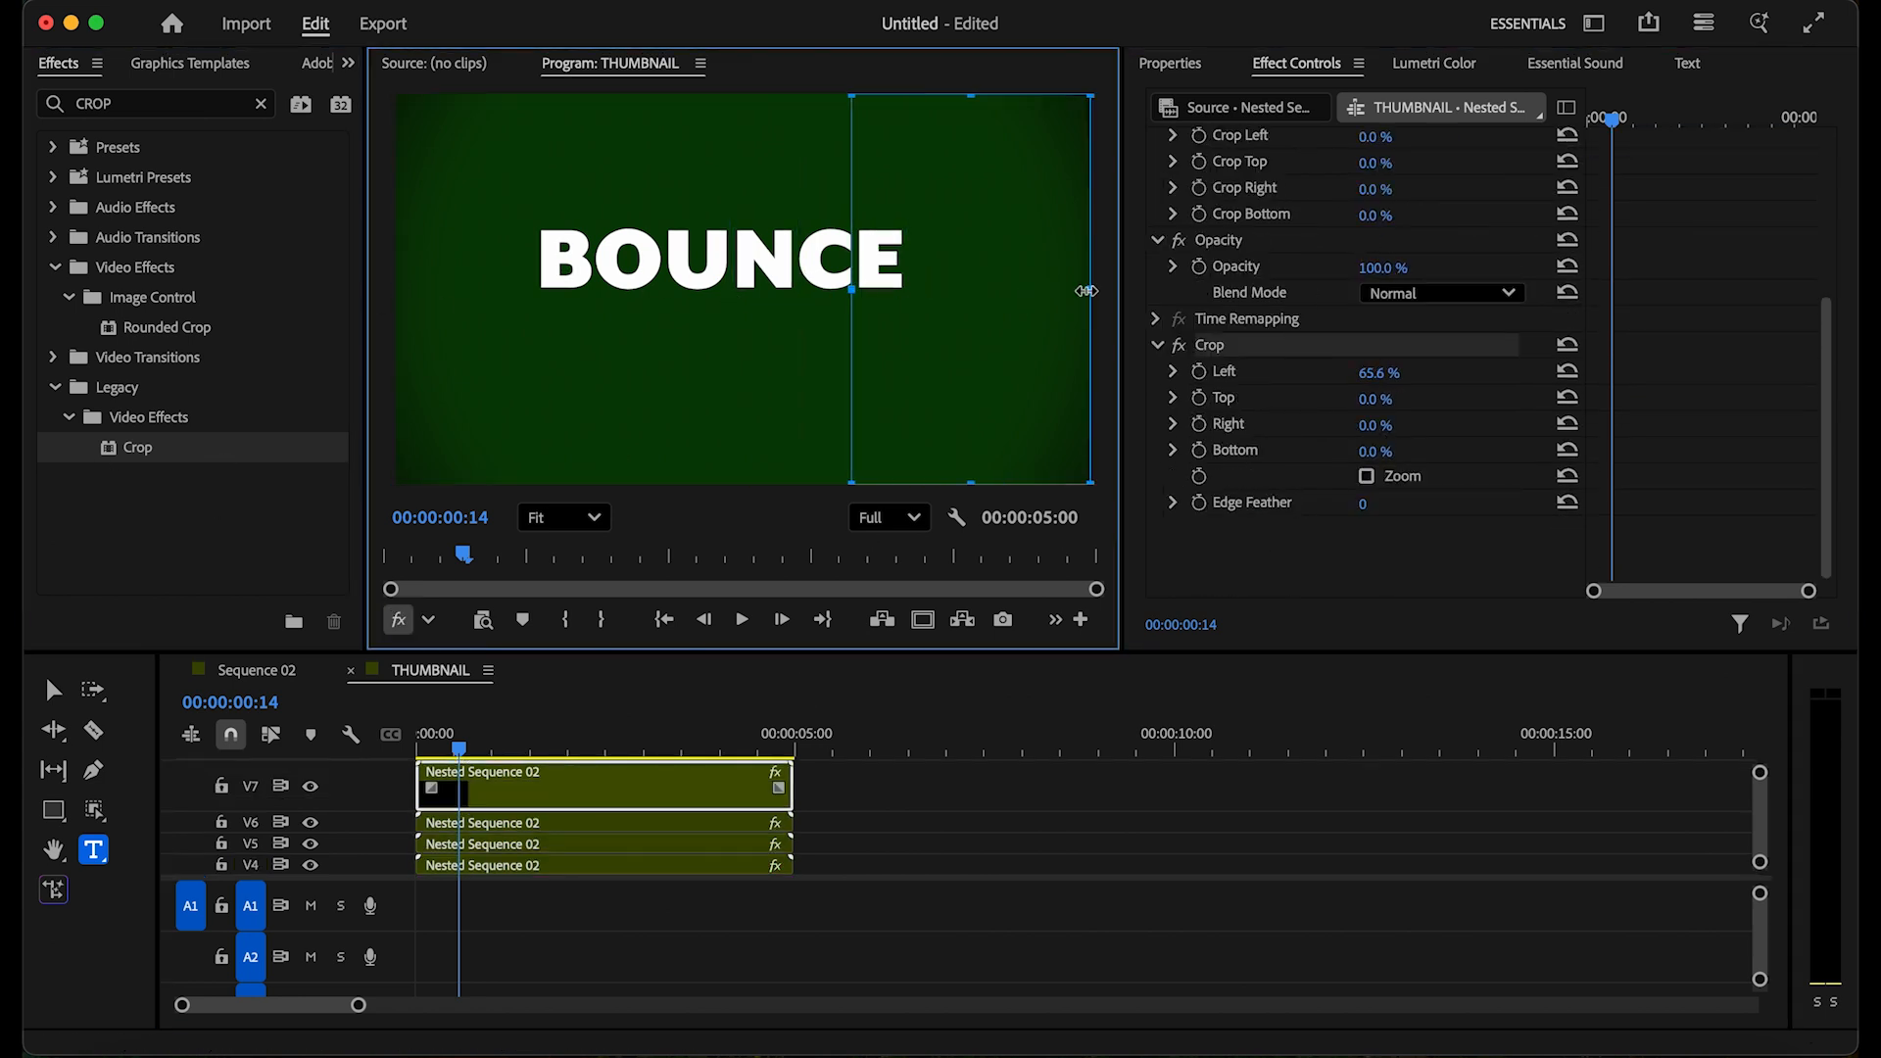
Step: Crop the right side of the V7 nested clip close to the edge of the letter E and deselect it
{"action": "left_click_drag", "start_coordinate": [1089, 289], "coordinate": [908, 294]}
{"action": "left_click", "coordinate": [924, 827]}
{"action": "scroll", "coordinate": [708, 844], "scroll_direction": "down", "scroll_amount": 3}
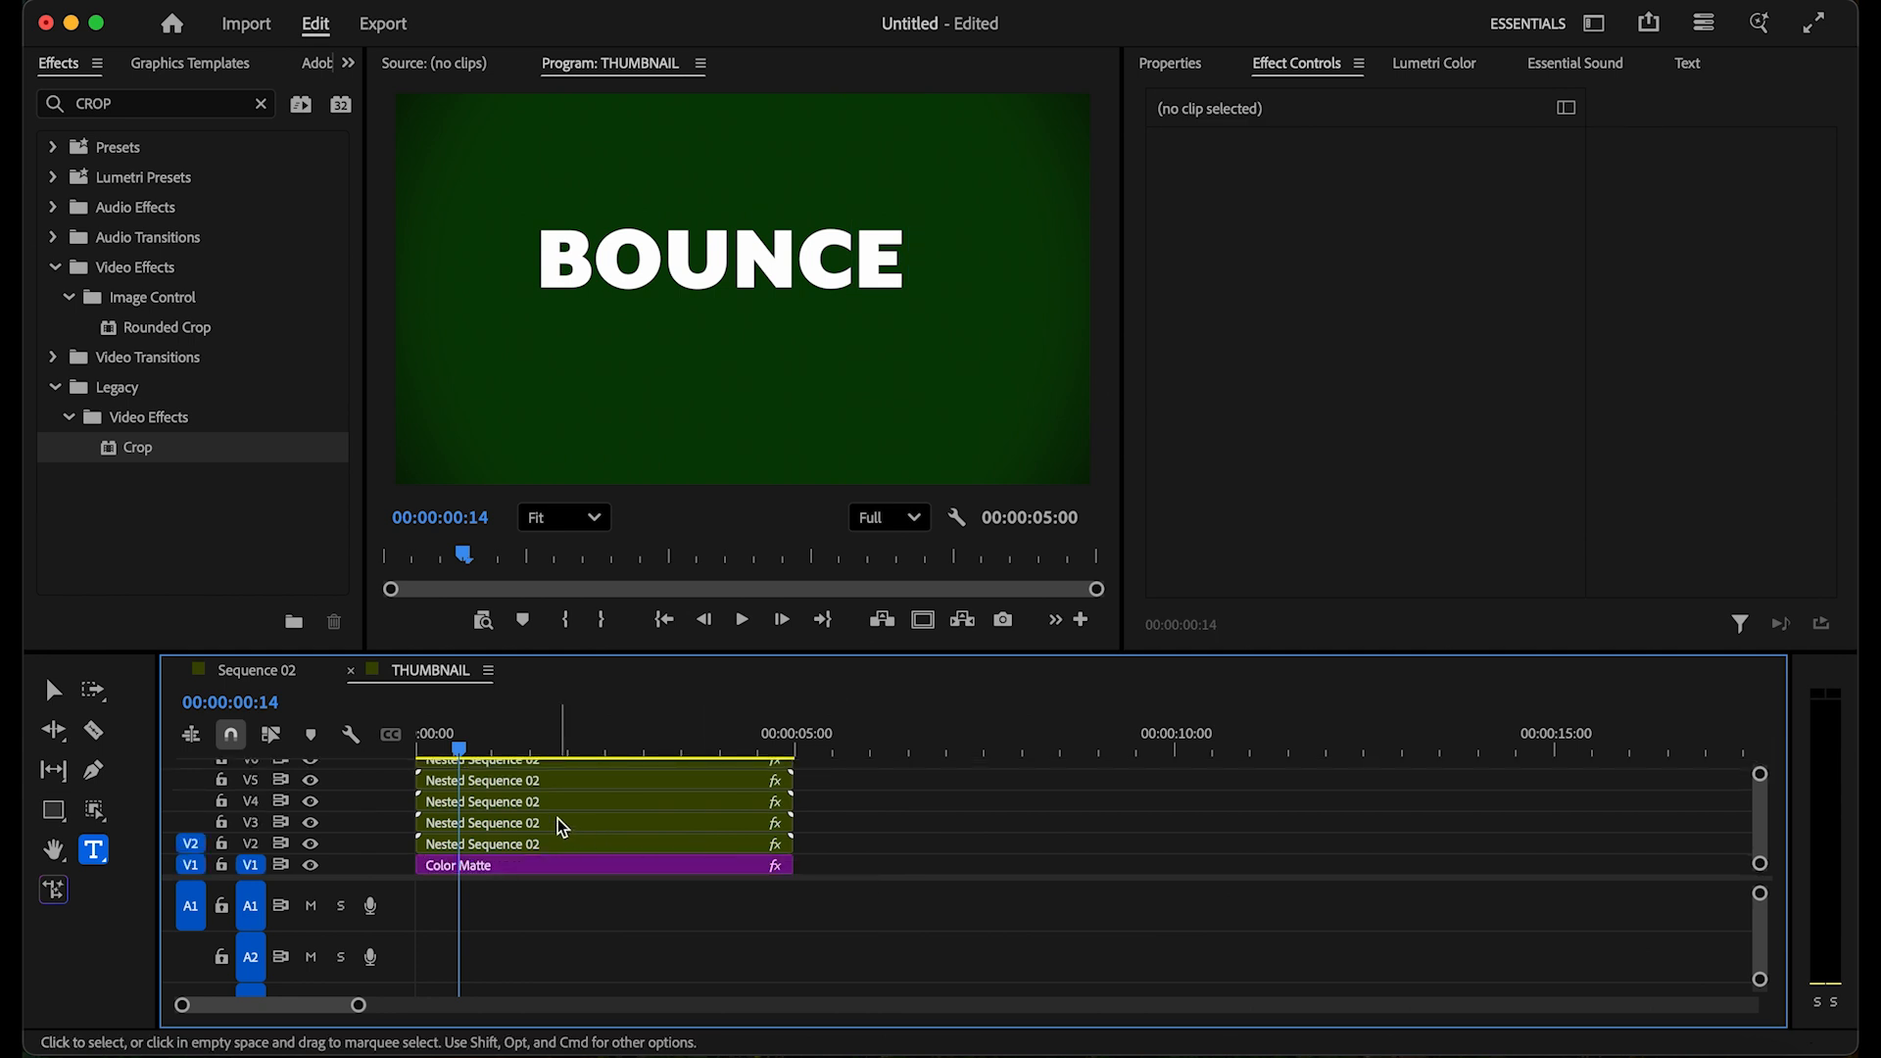
Step: Offset the V3 and V4 nested clips so that they start at frames 3 and 6
{"action": "left_click", "coordinate": [405, 746]}
{"action": "key", "text": "space"}
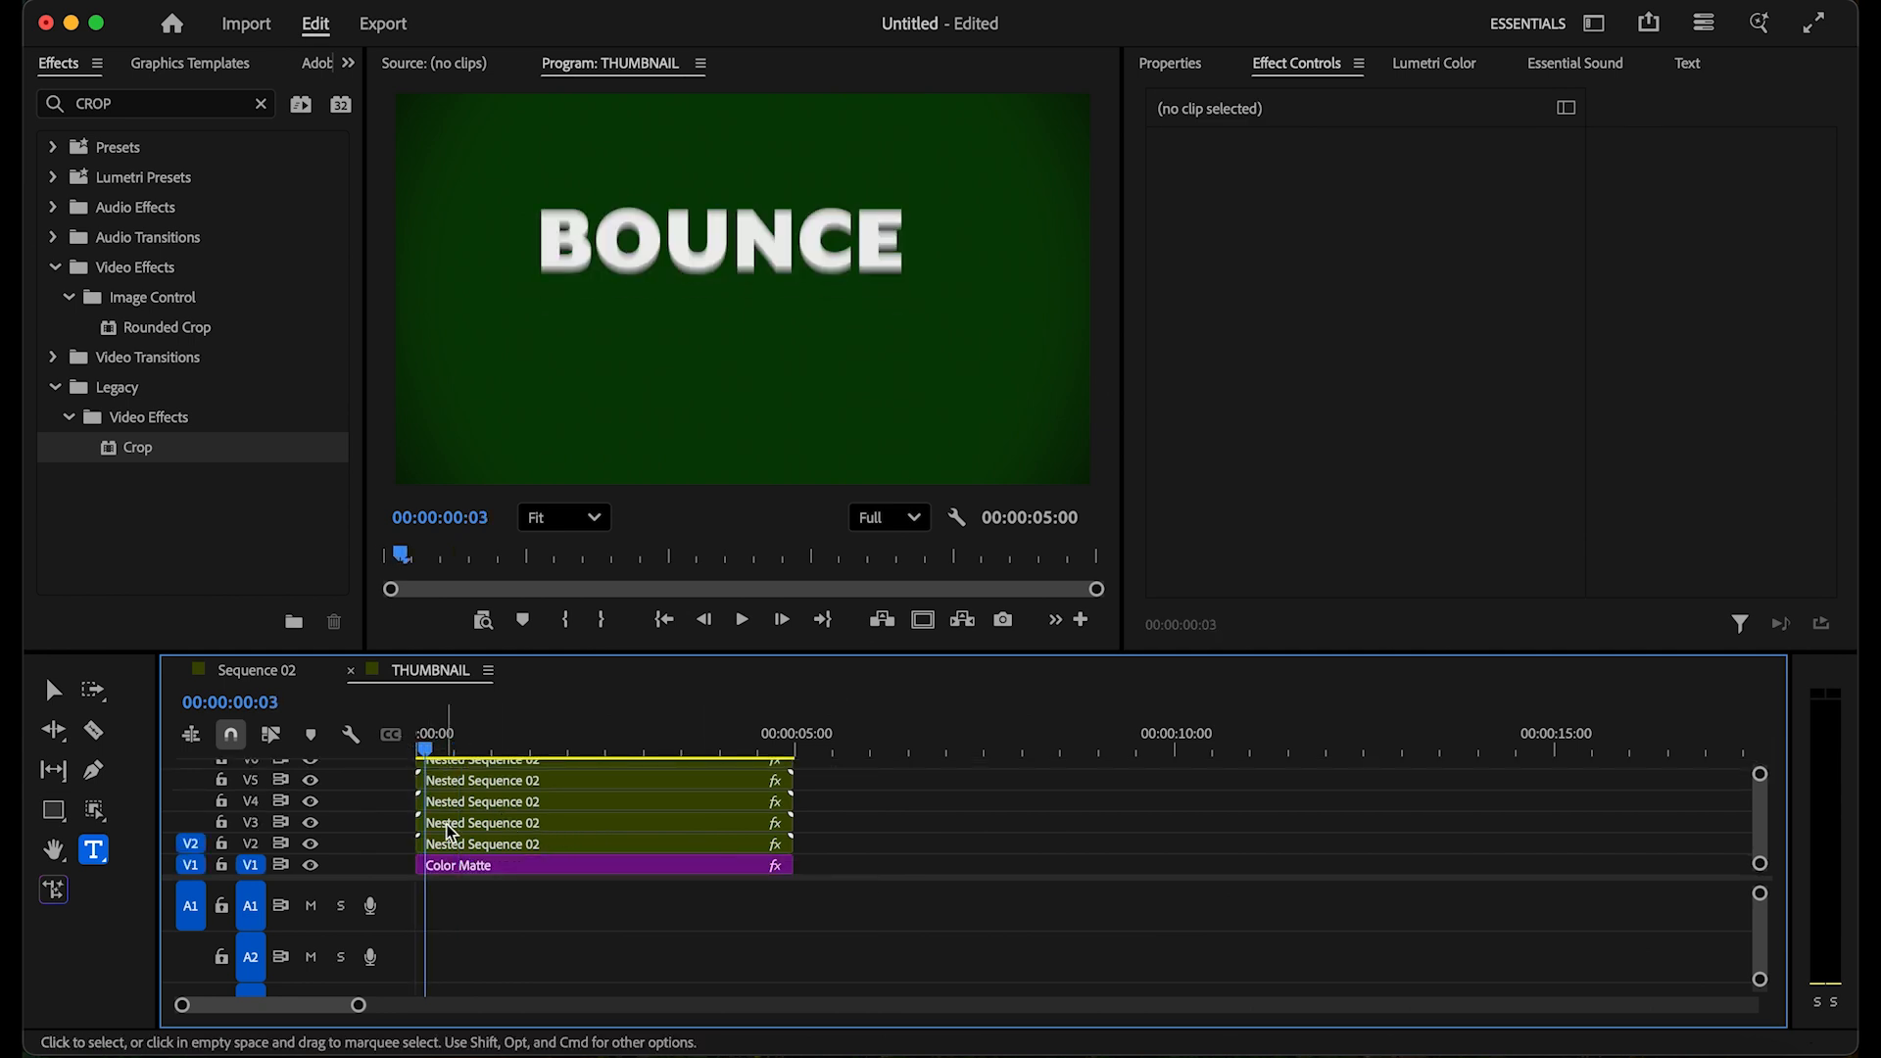
{"action": "left_click_drag", "start_coordinate": [465, 831], "coordinate": [510, 802]}
{"action": "key", "text": "Right"}
{"action": "key", "text": "Right"}
{"action": "key", "text": "Right"}
{"action": "key", "text": "Right"}
{"action": "key", "text": "Right"}
{"action": "key", "text": "Right"}
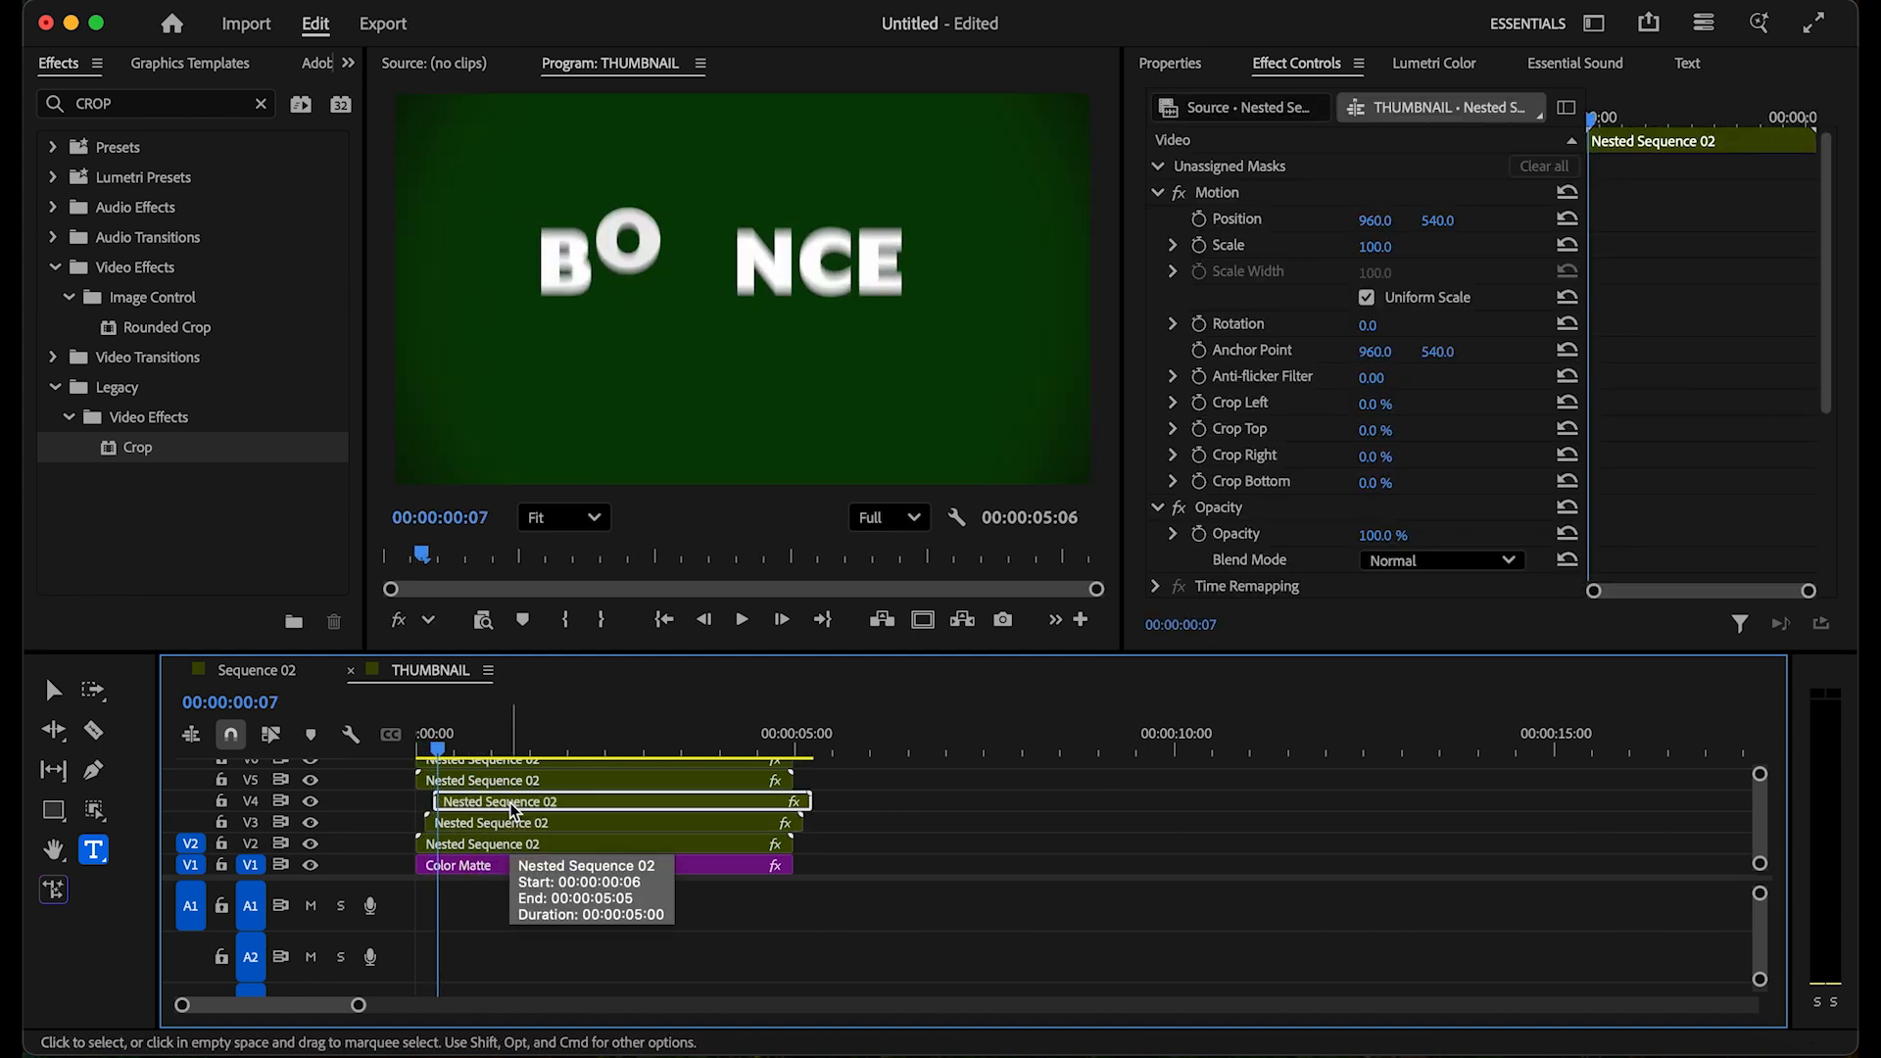
Step: Stagger the V5, V6 and V7 nested clips in further three-frame offsets and play back the bounce animation
{"action": "left_click_drag", "start_coordinate": [477, 780], "coordinate": [603, 828]}
{"action": "key", "text": "Right"}
{"action": "key", "text": "Right"}
{"action": "key", "text": "Right"}
{"action": "scroll", "coordinate": [549, 764], "scroll_direction": "up", "scroll_amount": 3}
{"action": "key", "text": "Right"}
{"action": "key", "text": "Right"}
{"action": "key", "text": "Right"}
{"action": "key", "text": "space"}
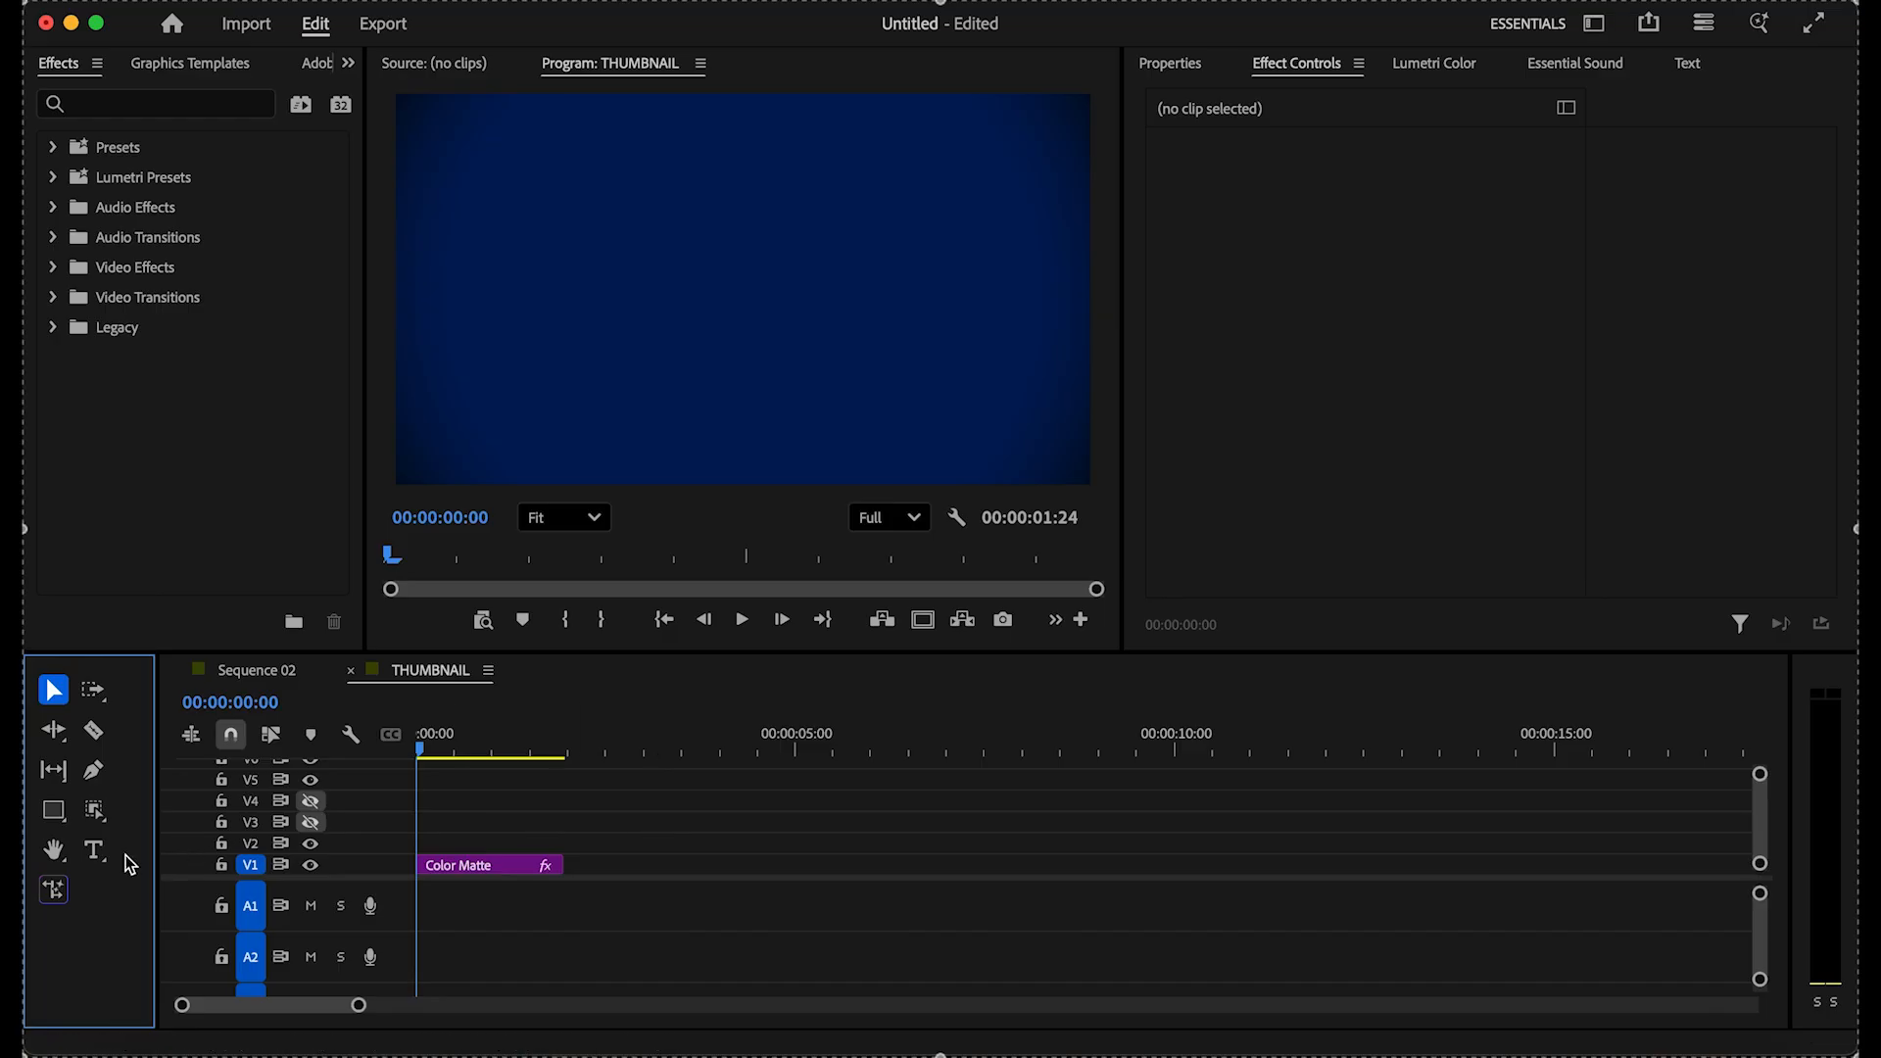
Step: Add a text layer reading STRETCH EFFECT over the blue colour matte at the start of the sequence
{"action": "left_click", "coordinate": [95, 851]}
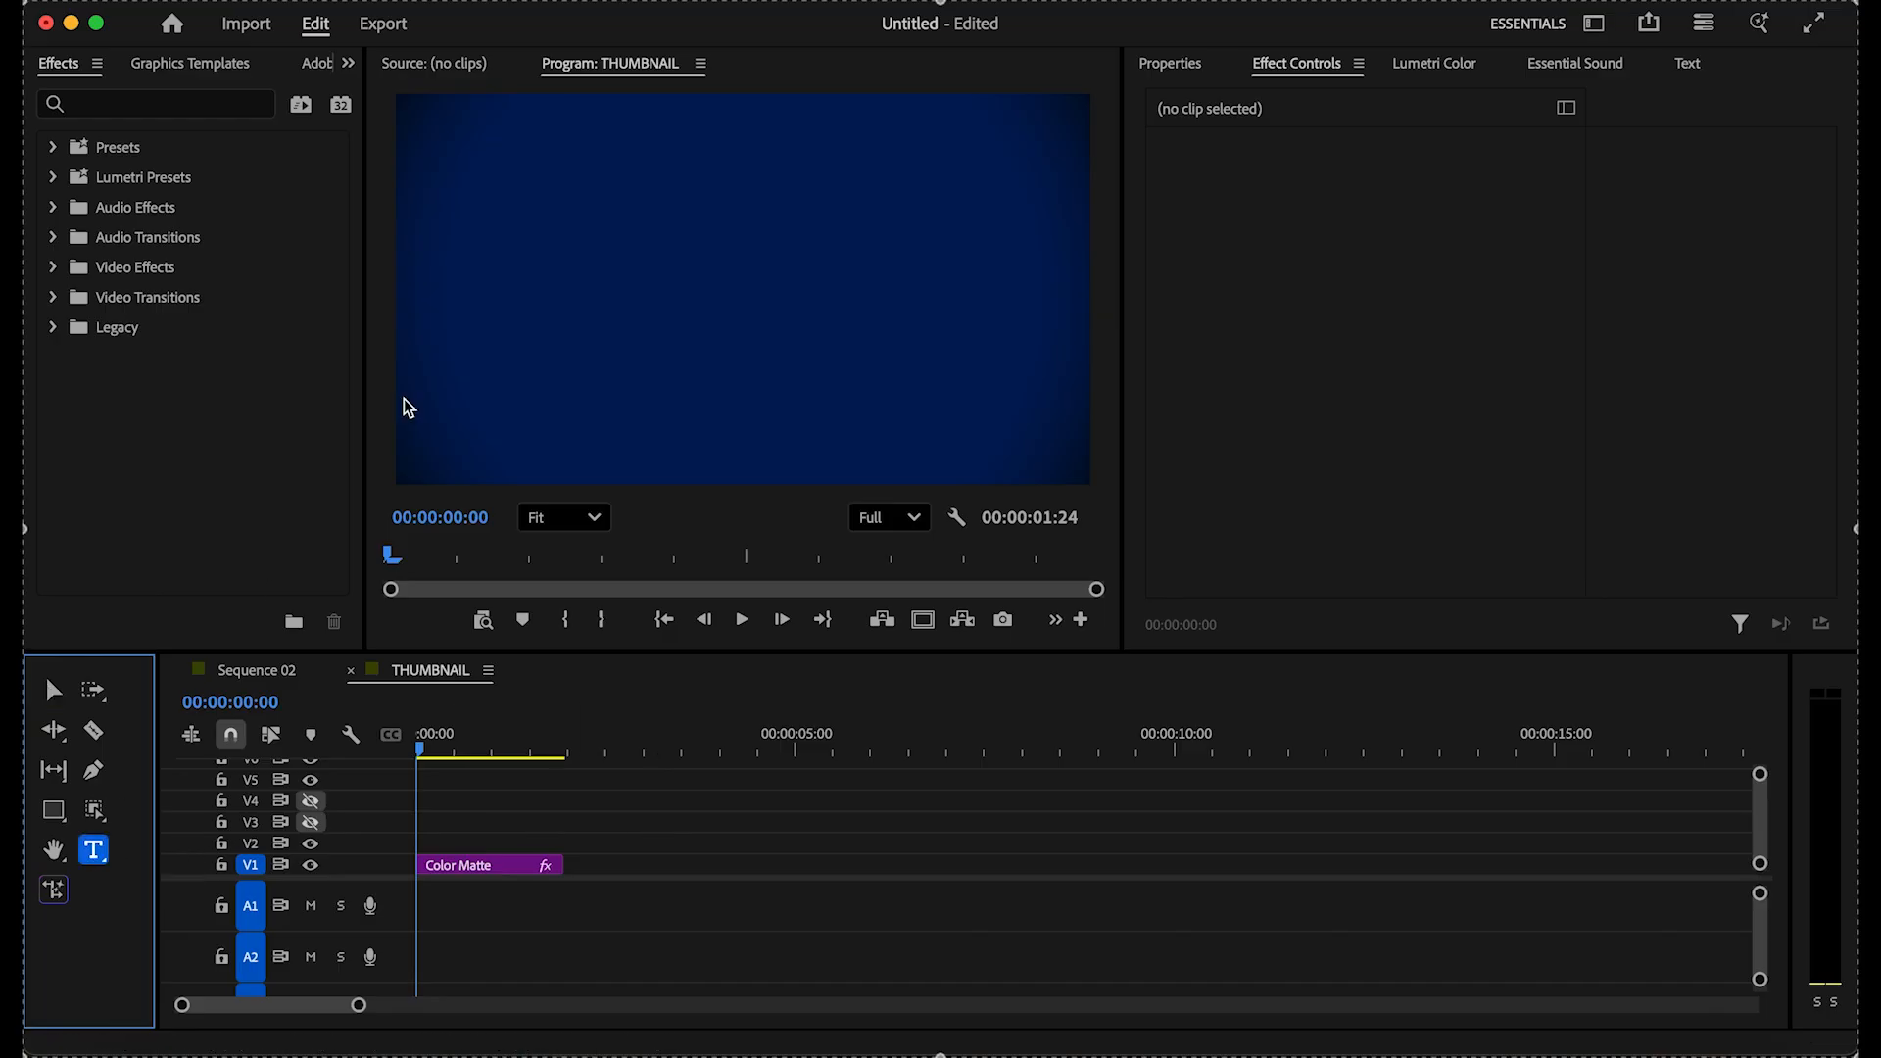
{"action": "left_click", "coordinate": [537, 286]}
{"action": "type", "text": "STRET"}
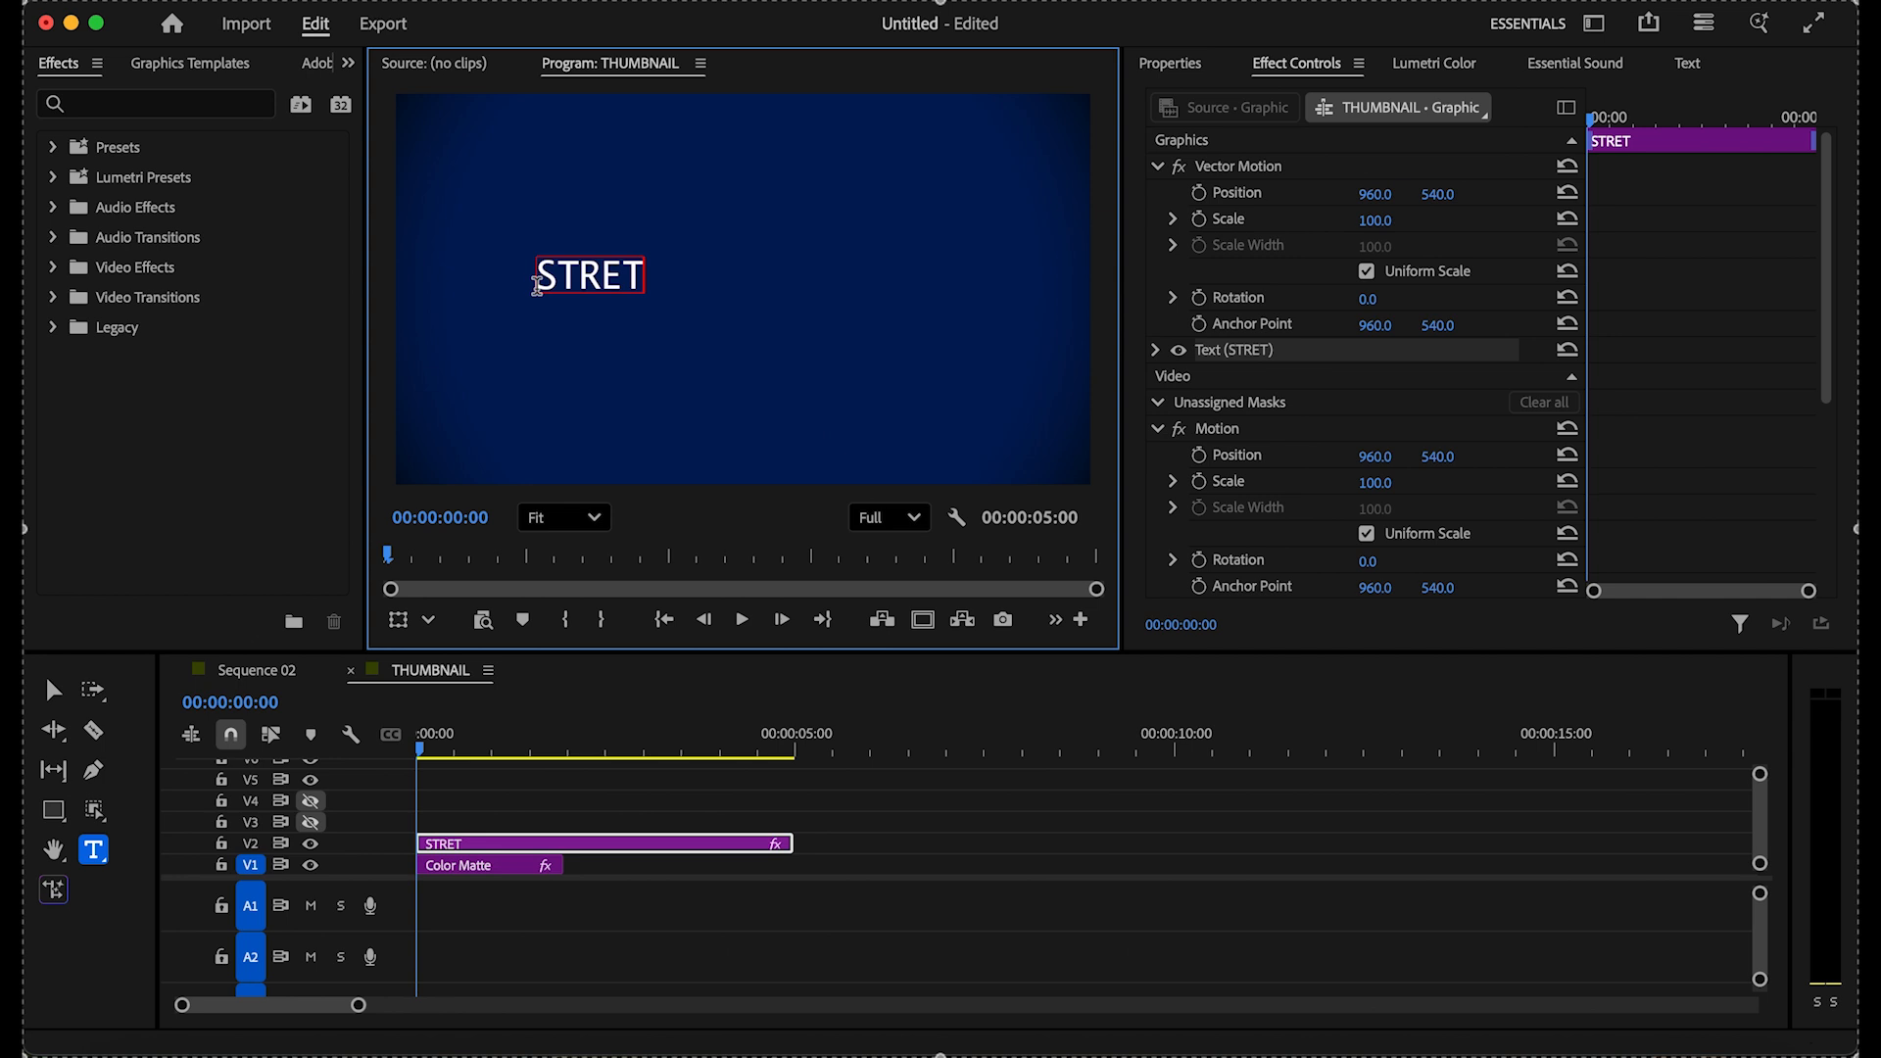
{"action": "type", "text": "CH EFFECT"}
Step: Format the STRETCH EFFECT text in Mr Eaves XL San OT Bold at size 151 with centred vertical alignment
{"action": "left_click", "coordinate": [1156, 350]}
{"action": "left_click", "coordinate": [1209, 490]}
{"action": "left_click", "coordinate": [1279, 410]}
{"action": "left_click", "coordinate": [1340, 655]}
{"action": "left_click", "coordinate": [1293, 452]}
{"action": "left_click", "coordinate": [1253, 732]}
{"action": "scroll", "coordinate": [1393, 455], "scroll_direction": "down", "scroll_amount": 5}
{"action": "left_click", "coordinate": [1243, 403]}
{"action": "left_click_drag", "start_coordinate": [1289, 324], "coordinate": [1334, 327]}
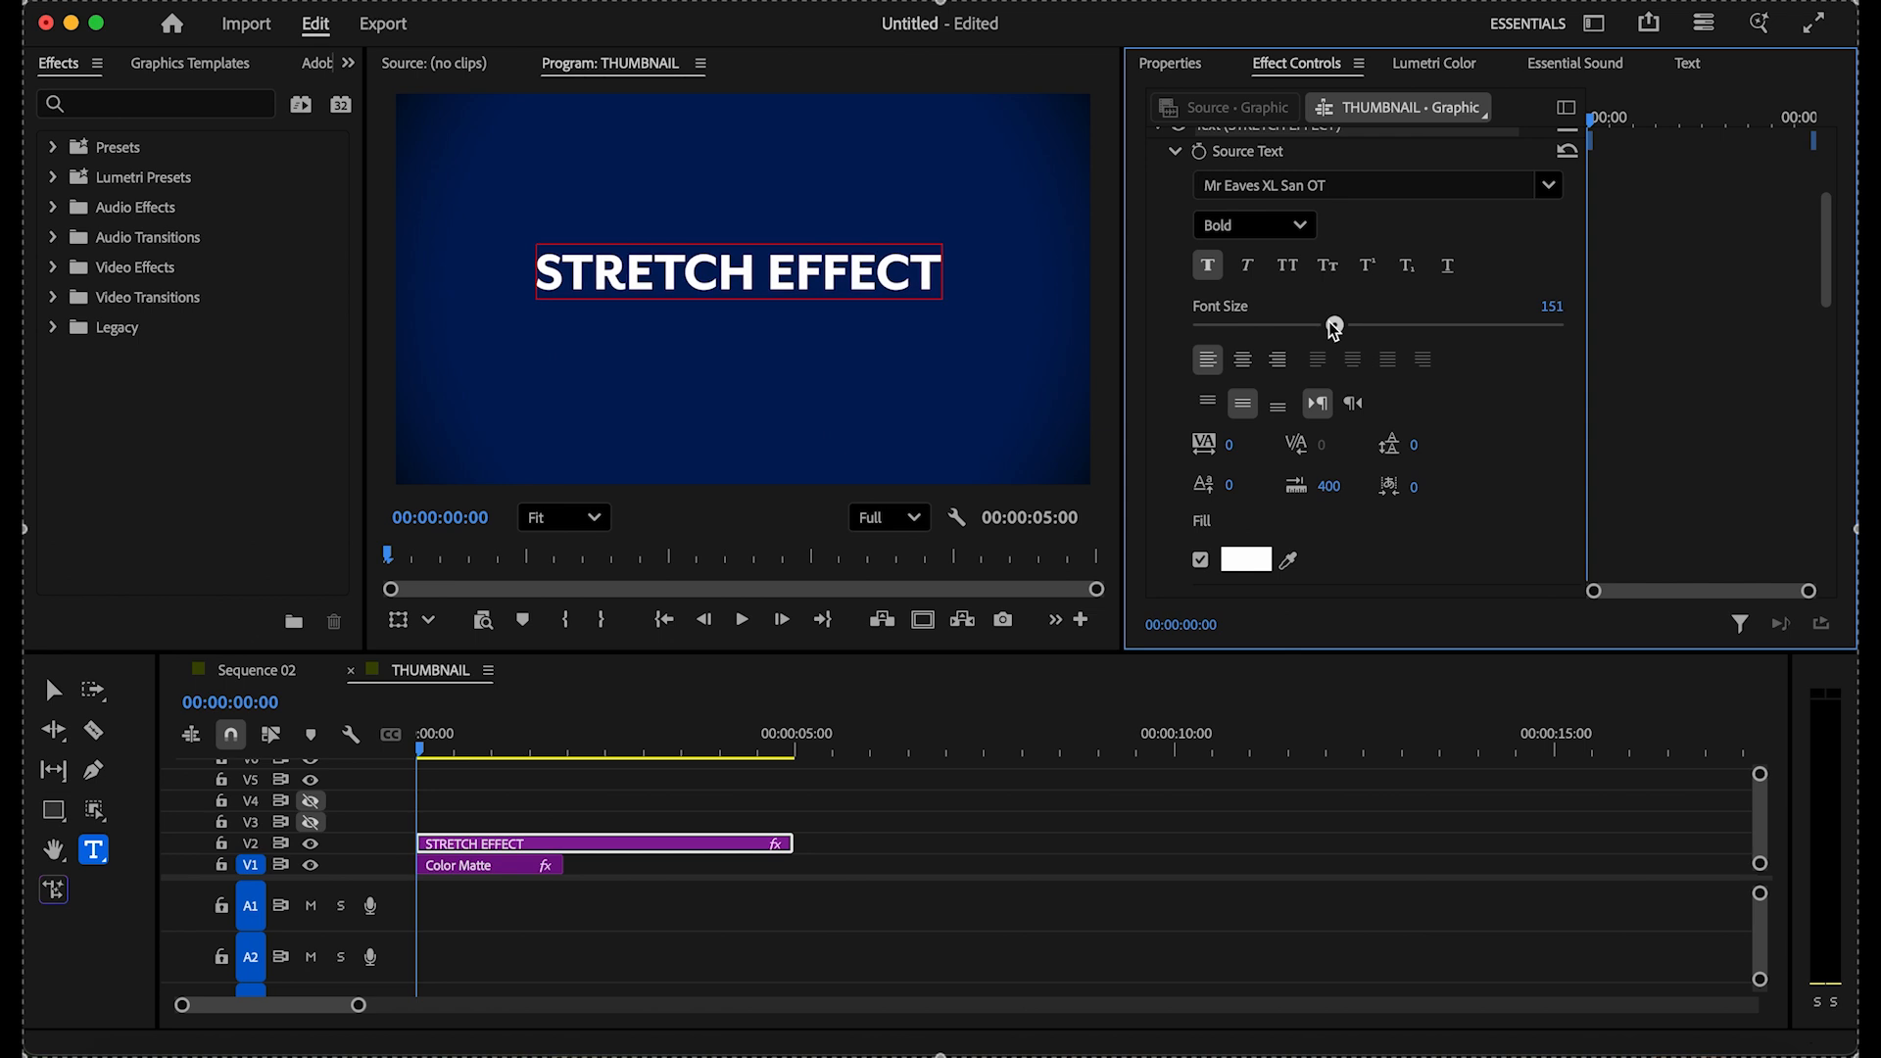
Step: Find the Transform video effect and apply it to the STRETCH EFFECT clip on V2
{"action": "scroll", "coordinate": [1427, 415], "scroll_direction": "up", "scroll_amount": 5}
{"action": "left_click", "coordinate": [116, 104]}
{"action": "type", "text": "TRANSFORM"}
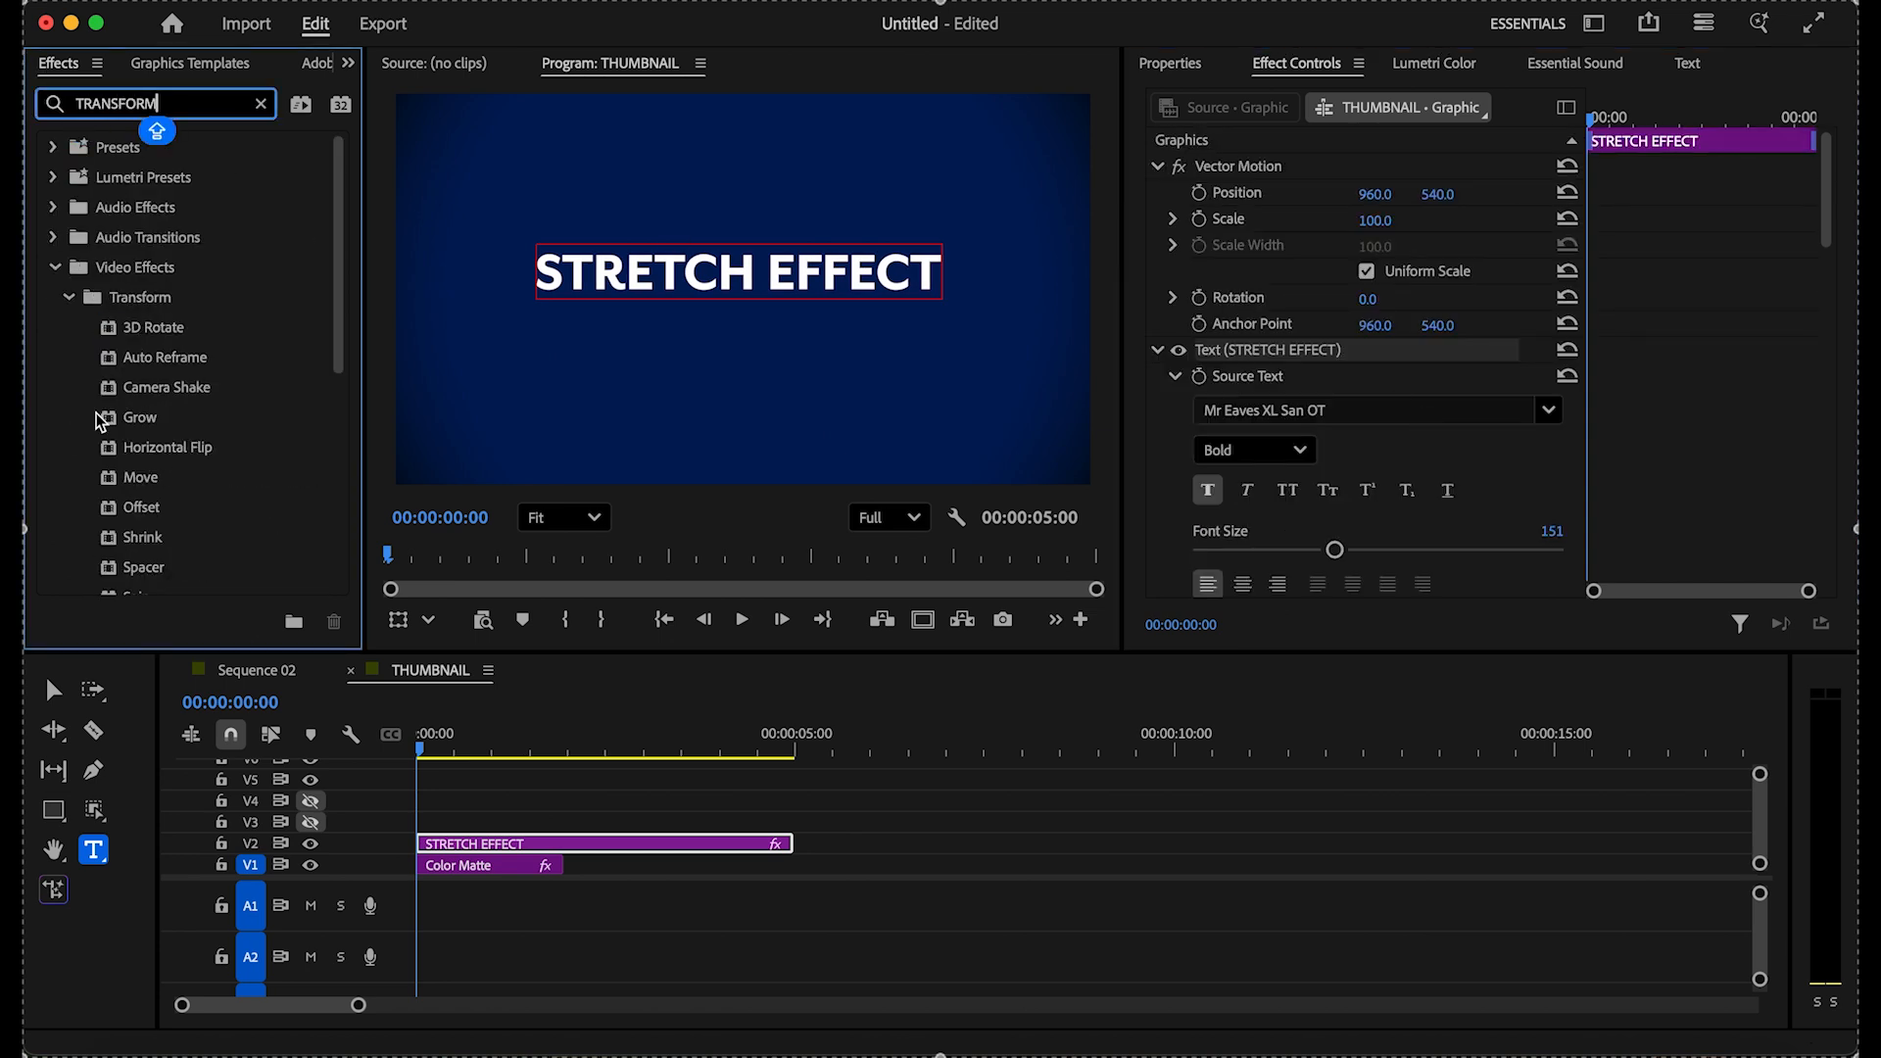
{"action": "scroll", "coordinate": [117, 430], "scroll_direction": "down", "scroll_amount": 3}
{"action": "left_click", "coordinate": [156, 374]}
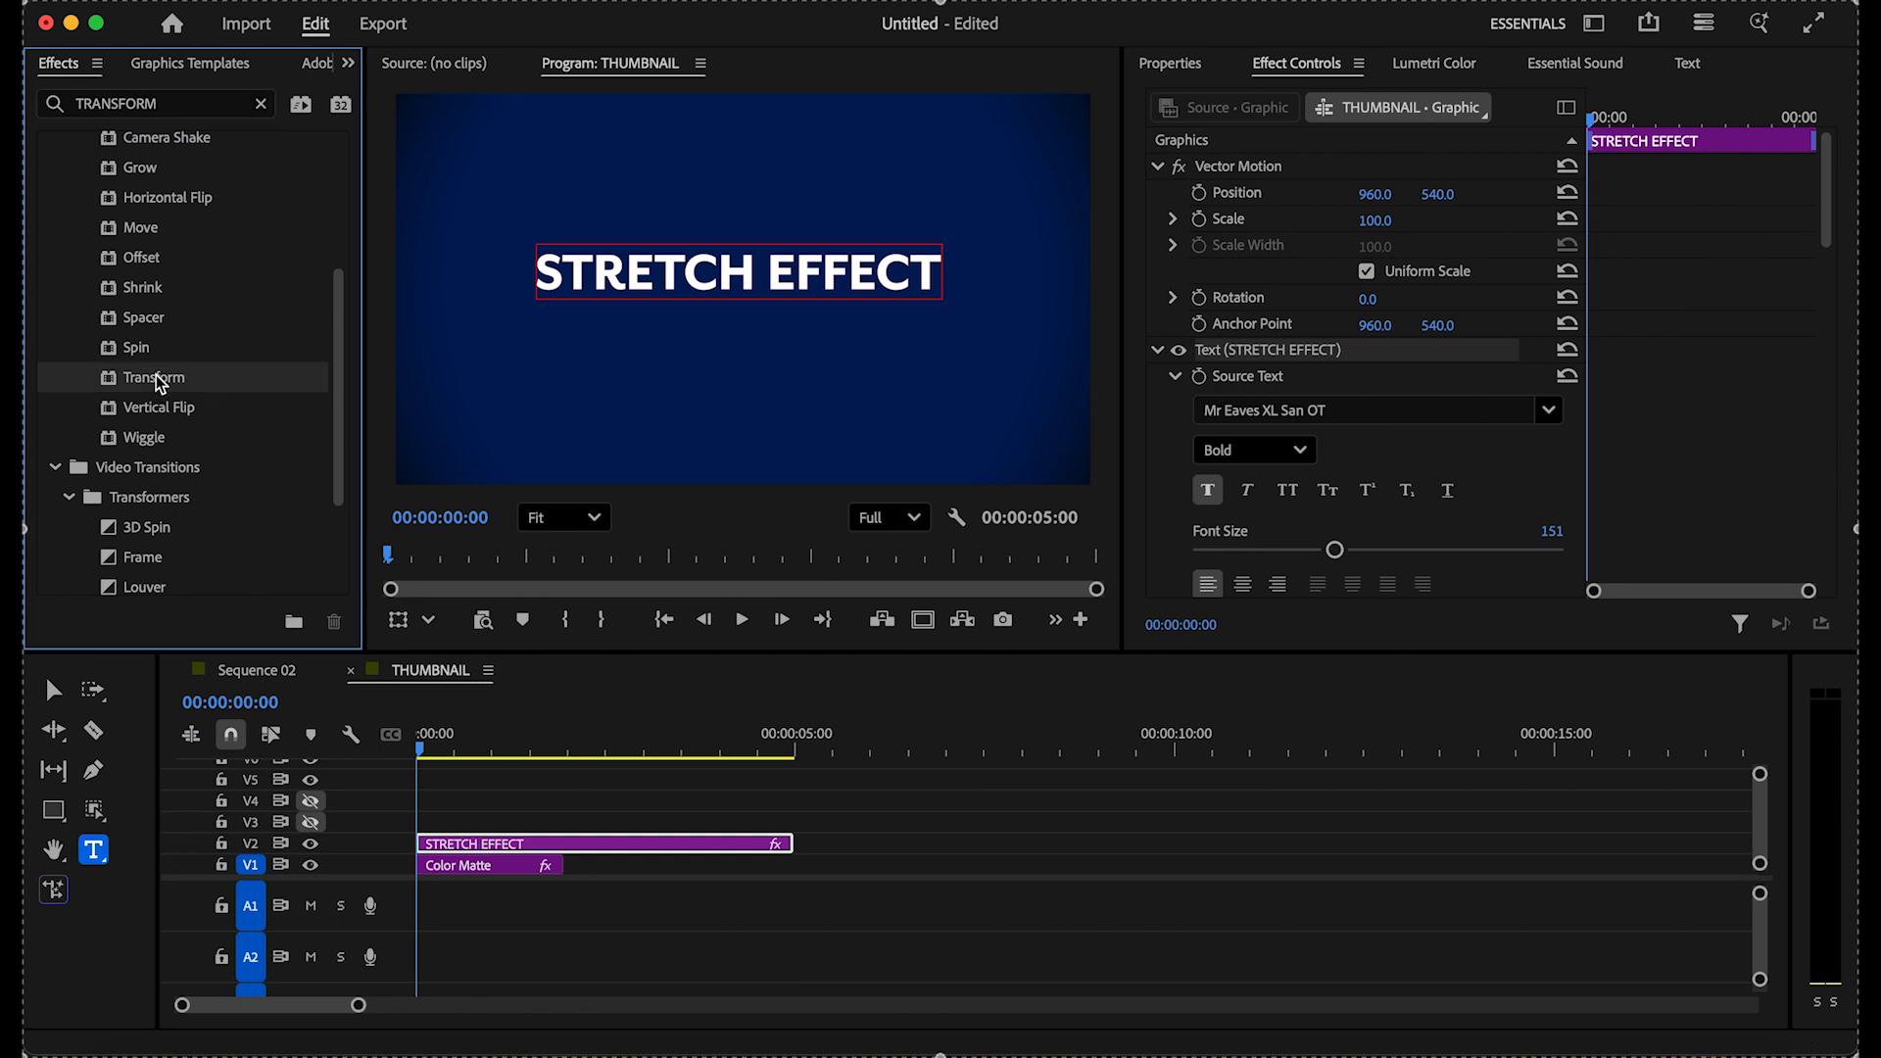
{"action": "left_click_drag", "start_coordinate": [149, 374], "coordinate": [584, 849]}
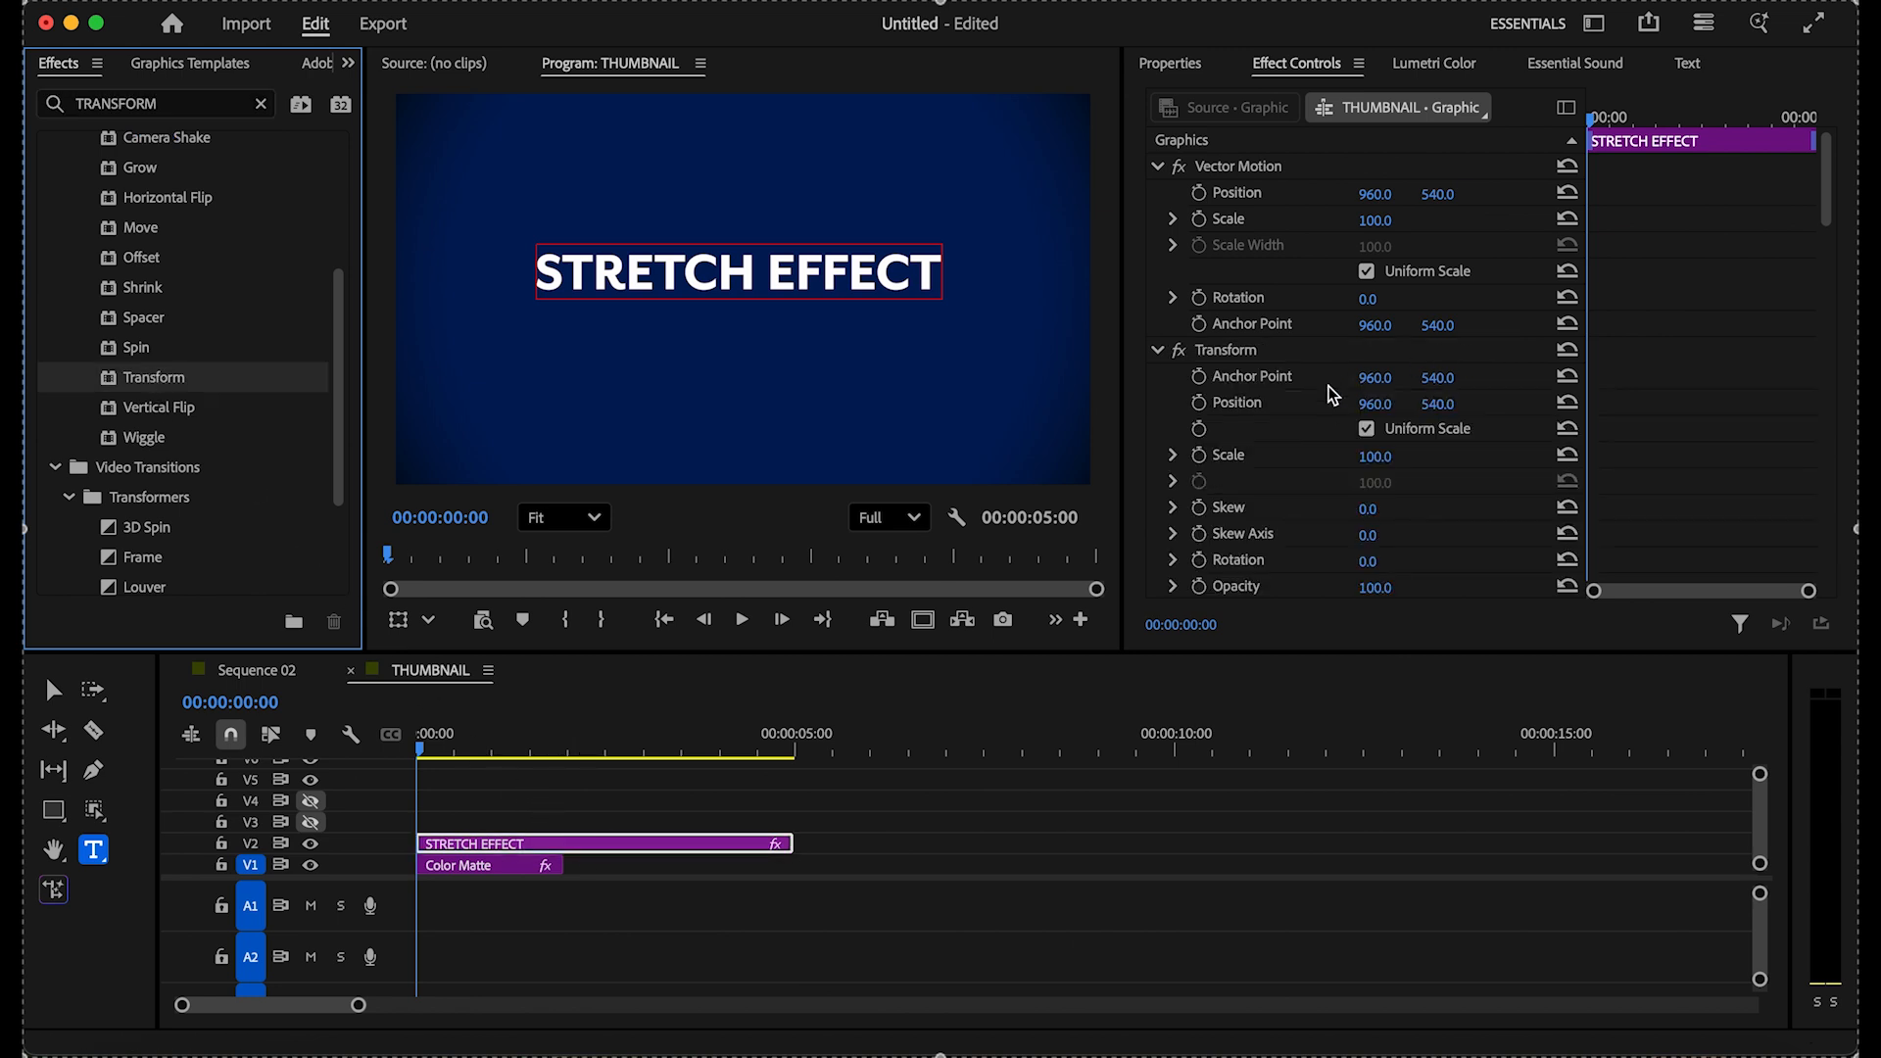
Step: Turn off Uniform Scale in the Transform effect and keyframe Scale Width at 1 on the first frame
{"action": "scroll", "coordinate": [1329, 386], "scroll_direction": "down", "scroll_amount": 3}
{"action": "left_click", "coordinate": [1367, 280]}
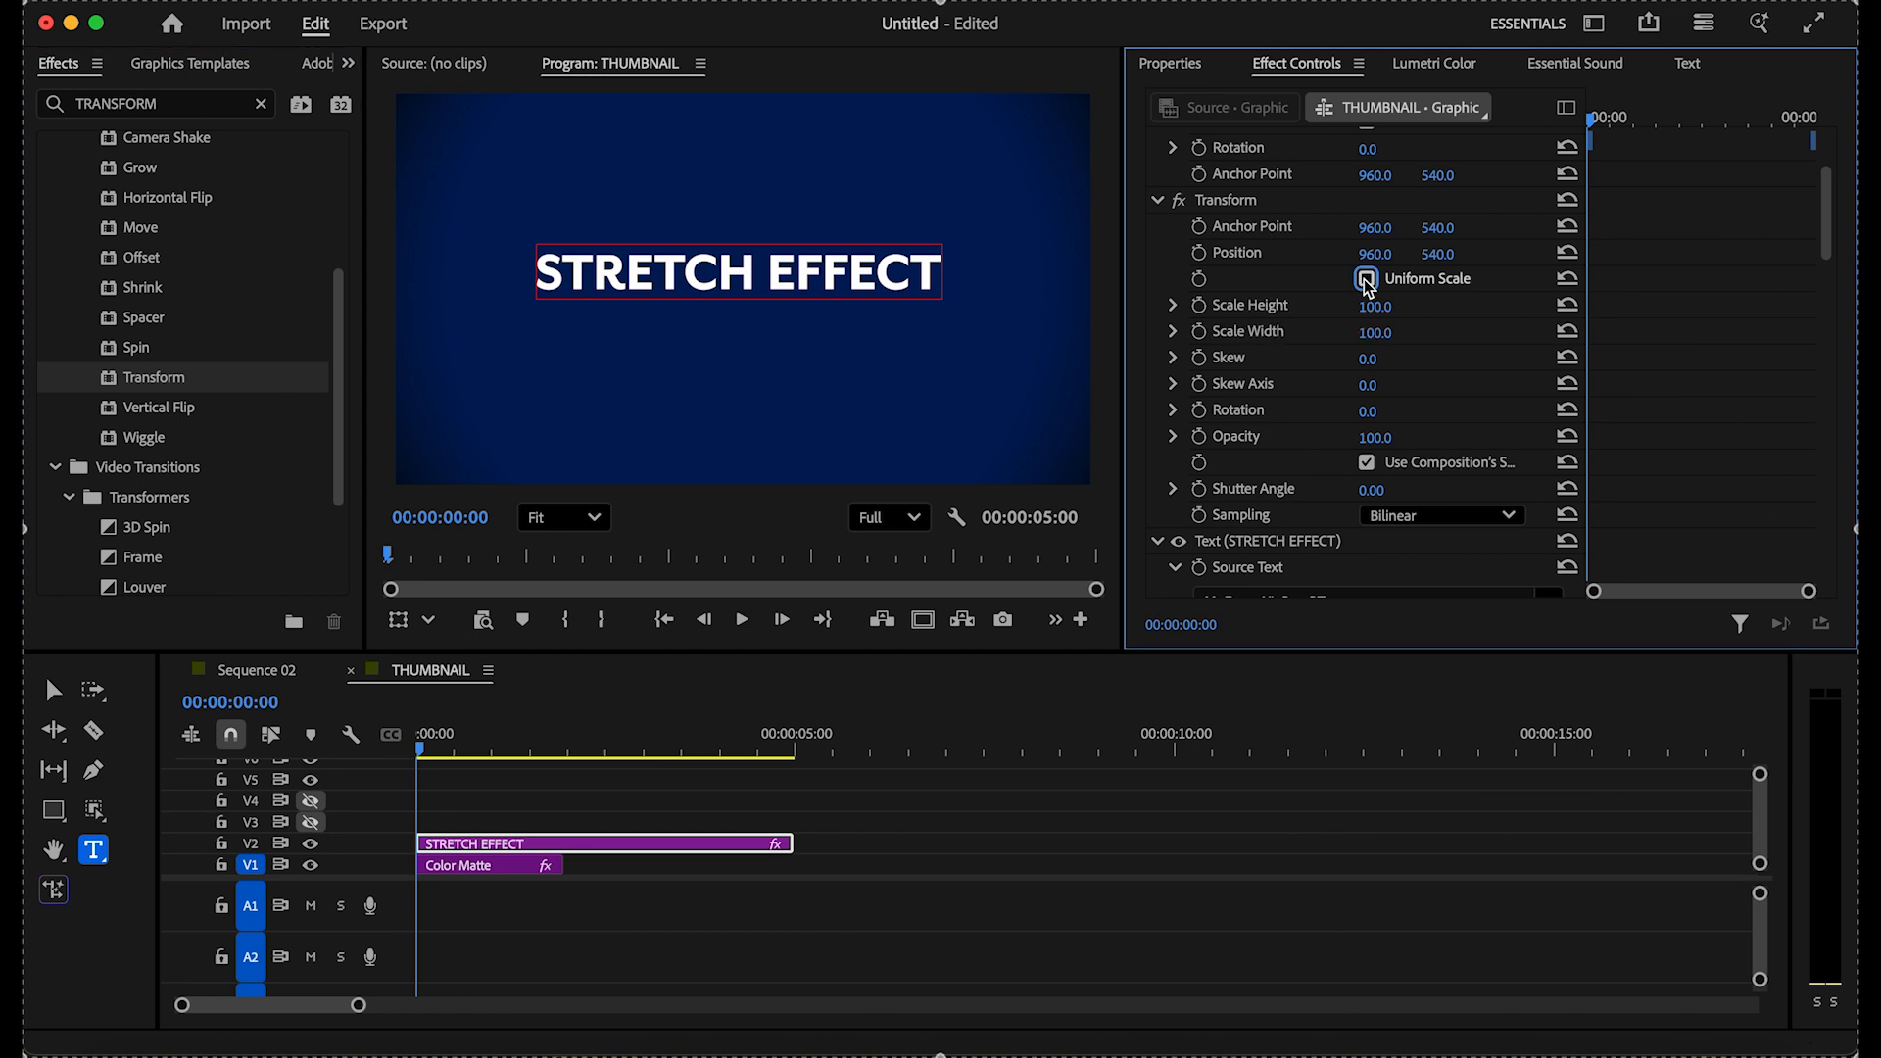
{"action": "left_click", "coordinate": [1391, 331]}
{"action": "type", "text": "1"}
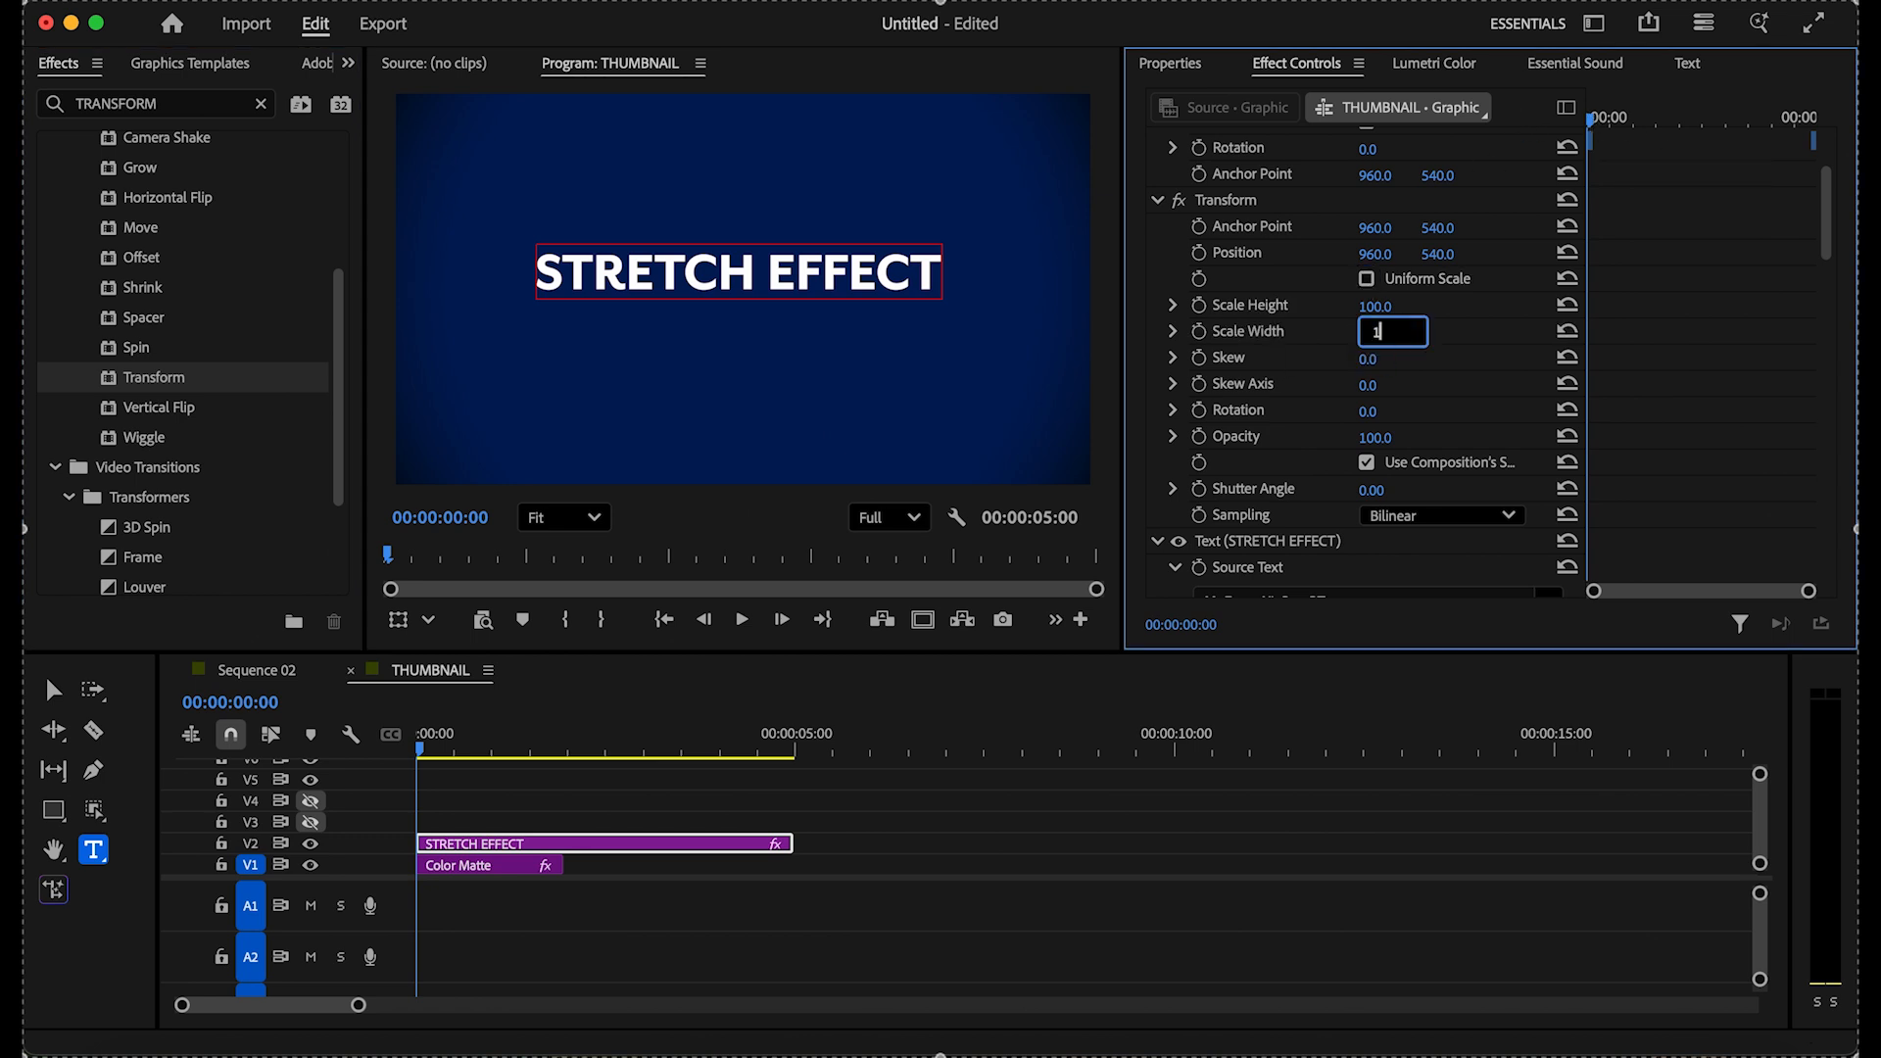
{"action": "key", "text": "Return"}
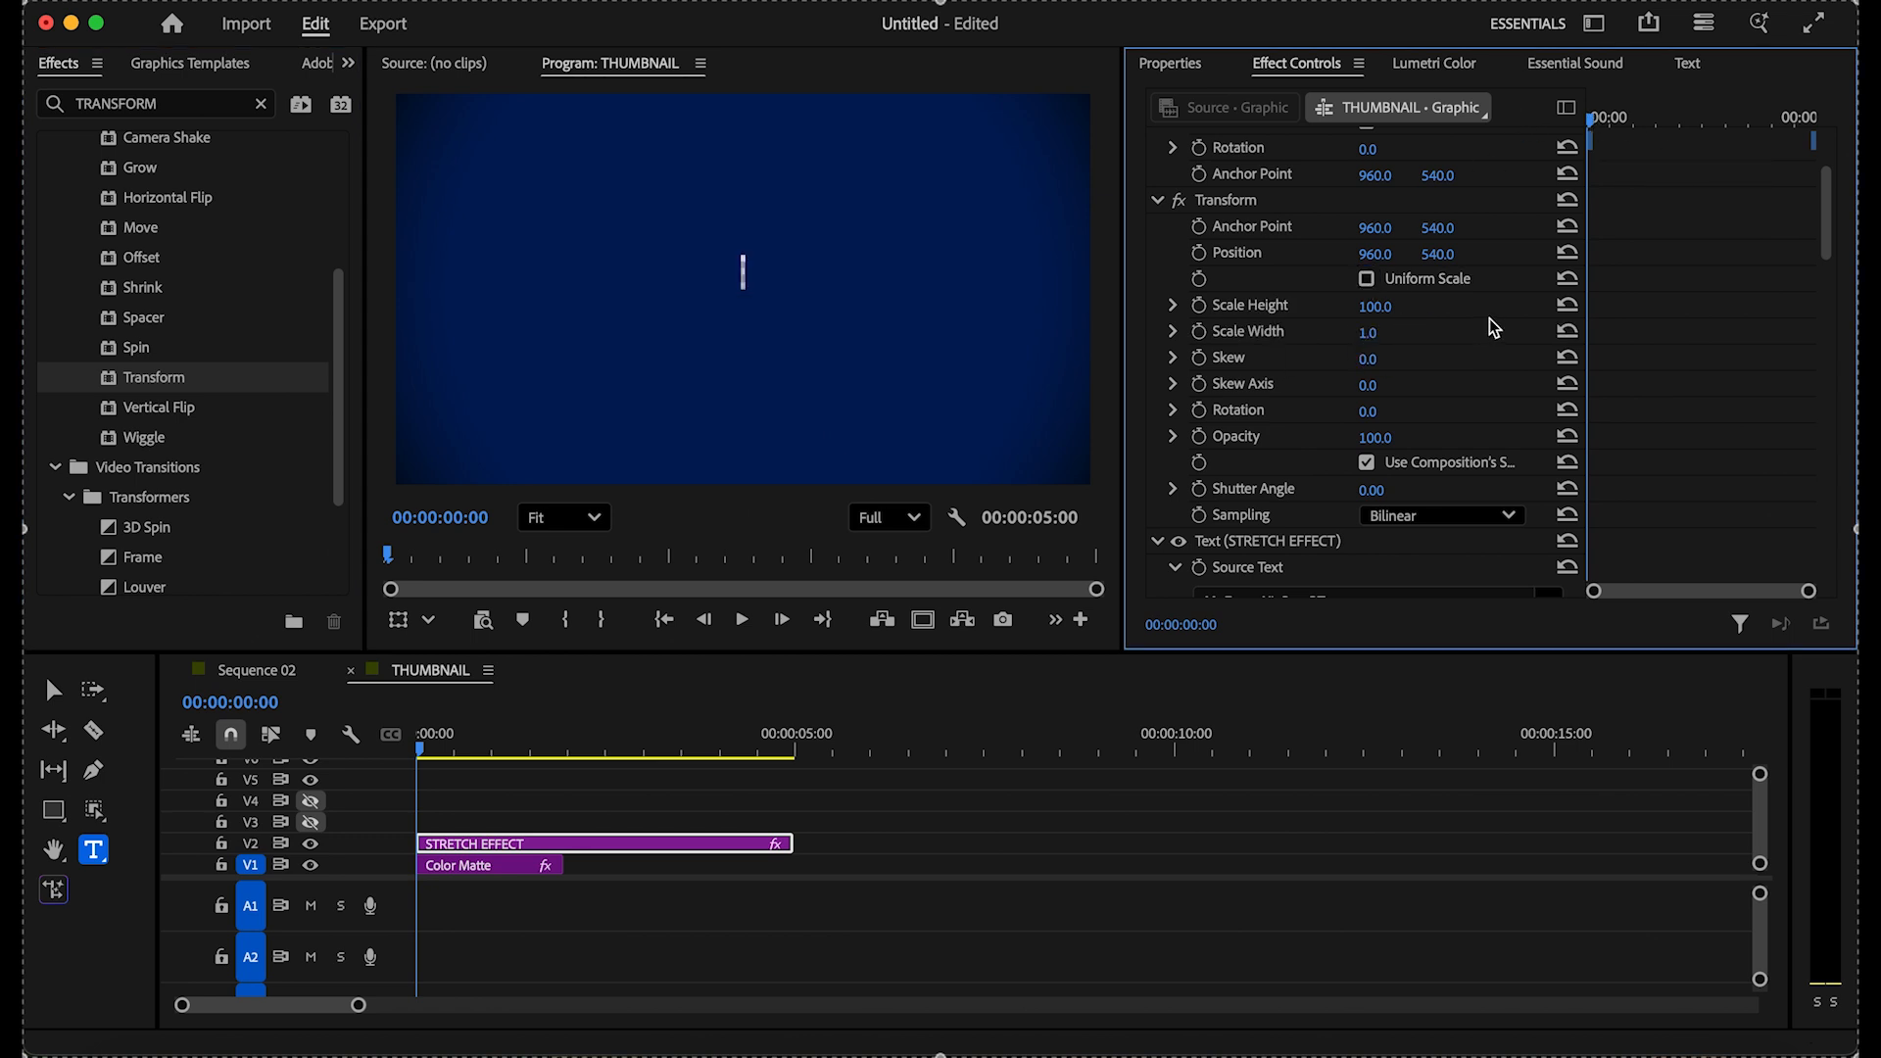
{"action": "left_click", "coordinate": [1199, 333]}
Step: Add a Transform Scale Width keyframe of 125 at frame 3
{"action": "key", "text": "Right"}
{"action": "key", "text": "Right"}
{"action": "key", "text": "Right"}
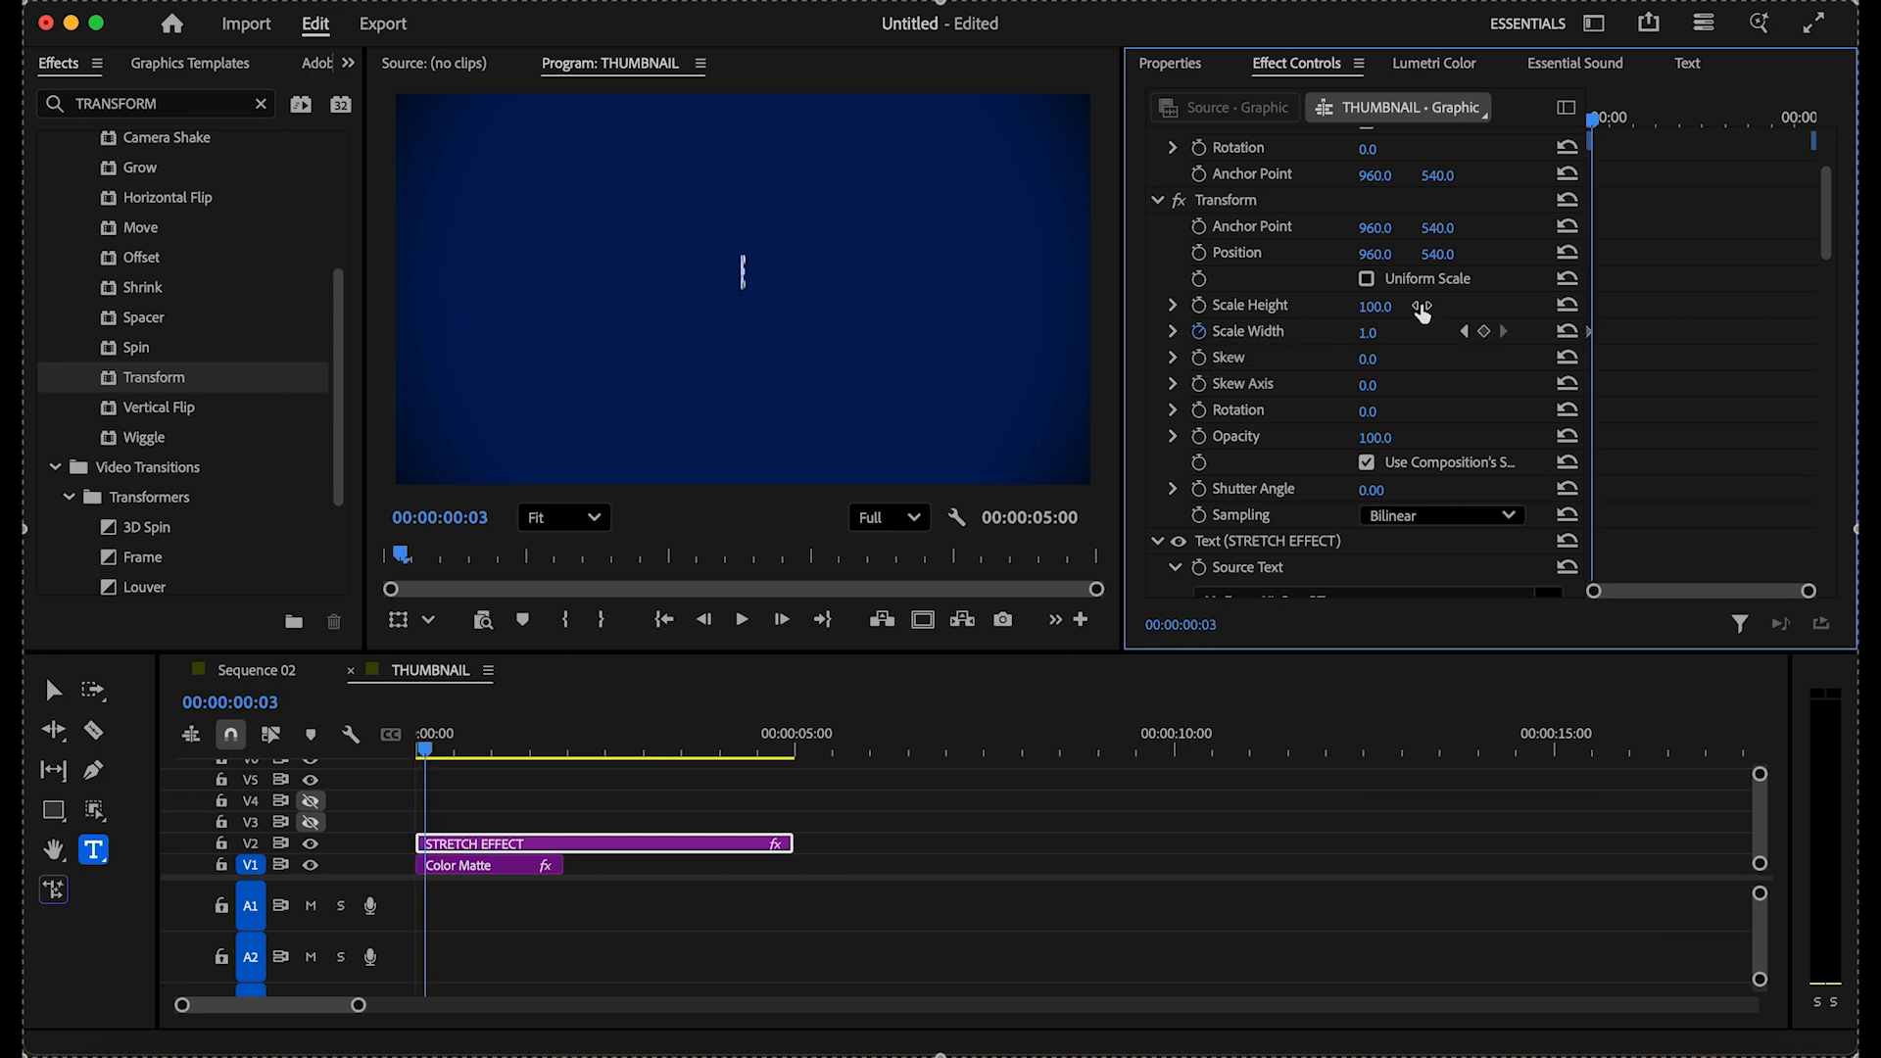
{"action": "left_click", "coordinate": [1370, 336]}
{"action": "type", "text": "12"}
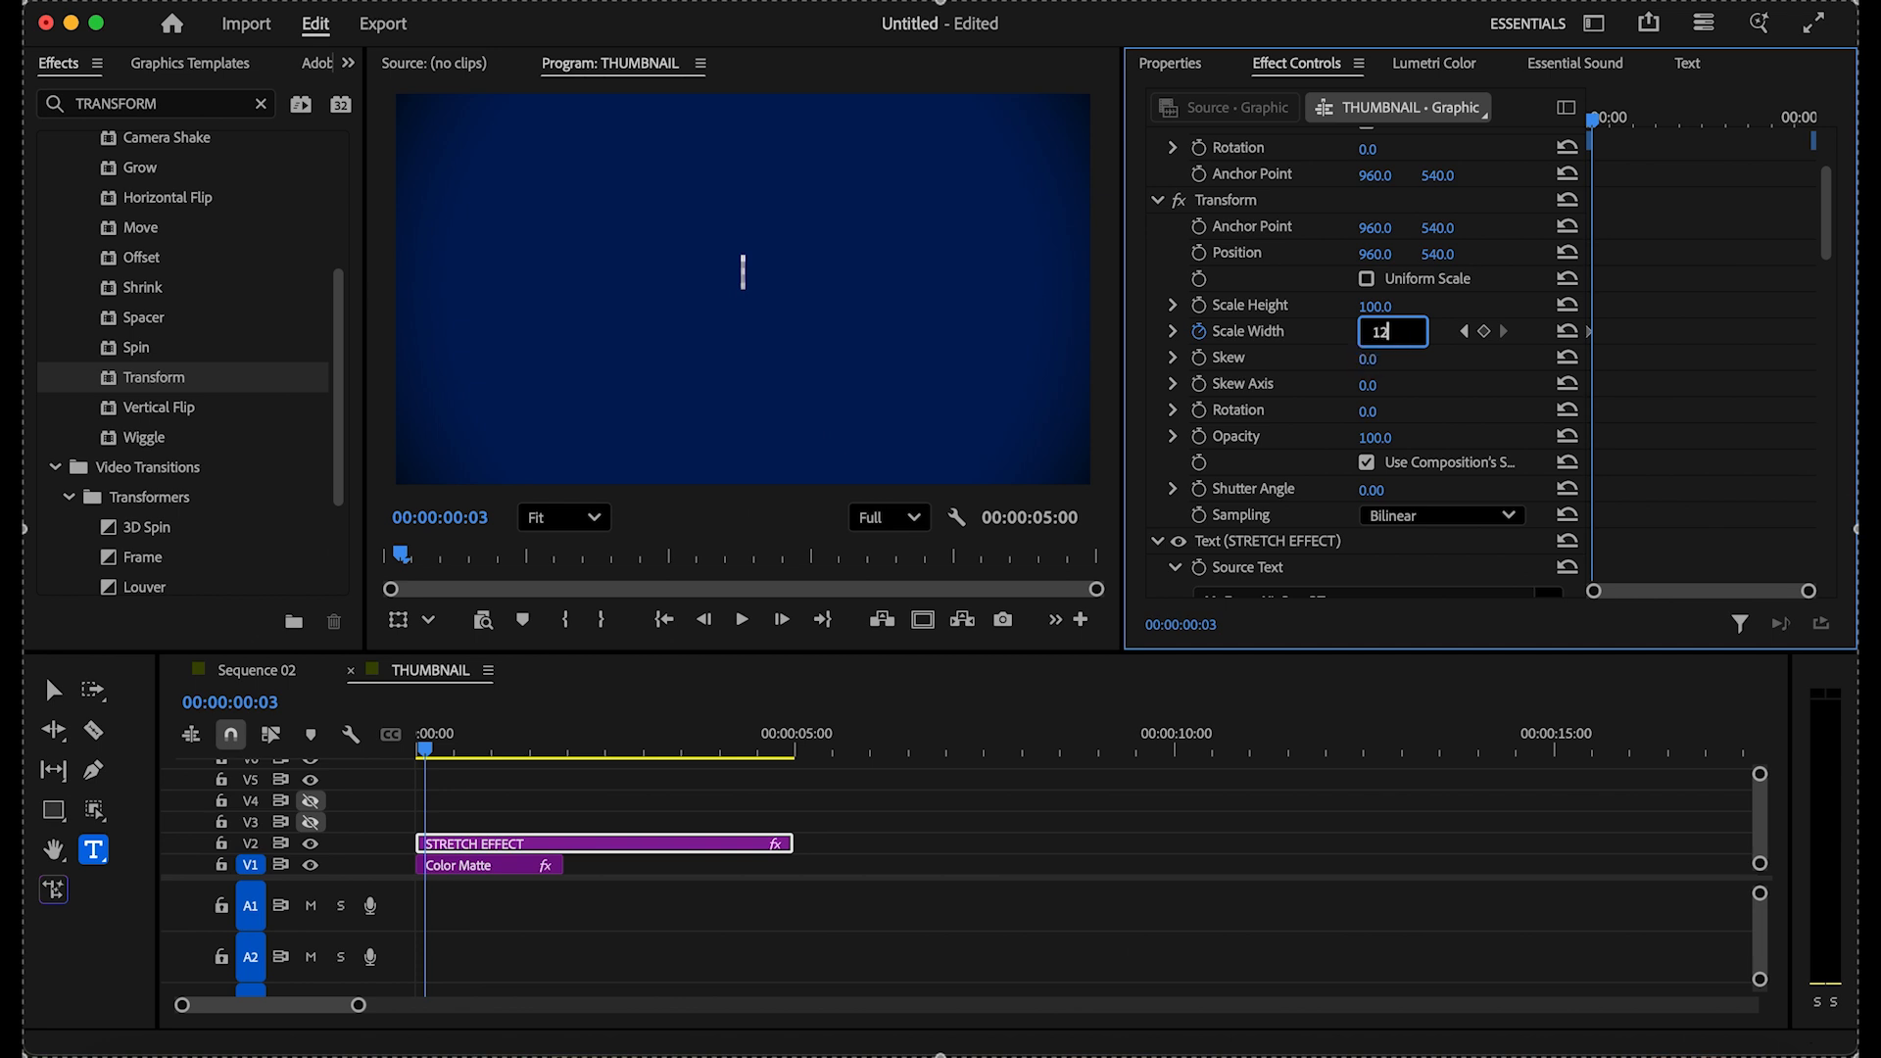
{"action": "type", "text": "5"}
{"action": "key", "text": "Return"}
Step: Reset the Transform Scale Width to 100 at frame 6 to add a third keyframe
{"action": "key", "text": "Right"}
{"action": "key", "text": "Right"}
{"action": "key", "text": "Right"}
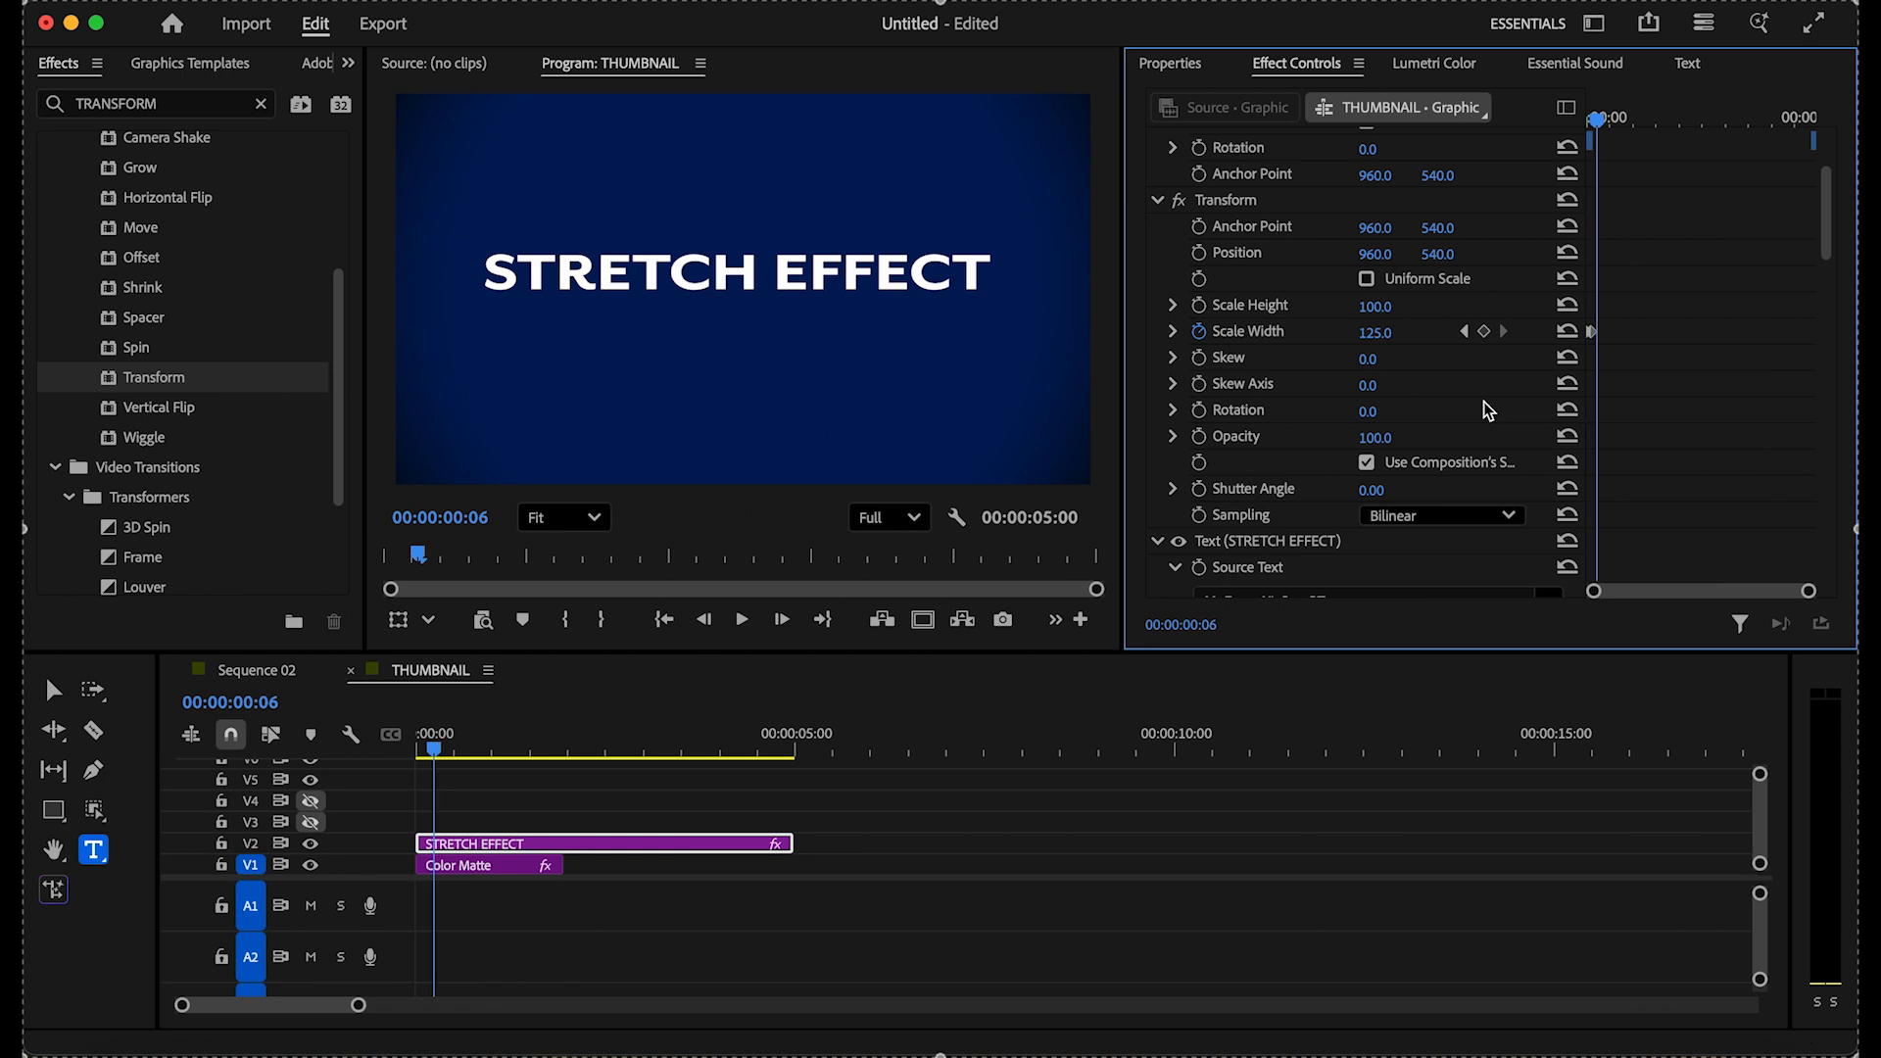
{"action": "left_click", "coordinate": [1567, 333]}
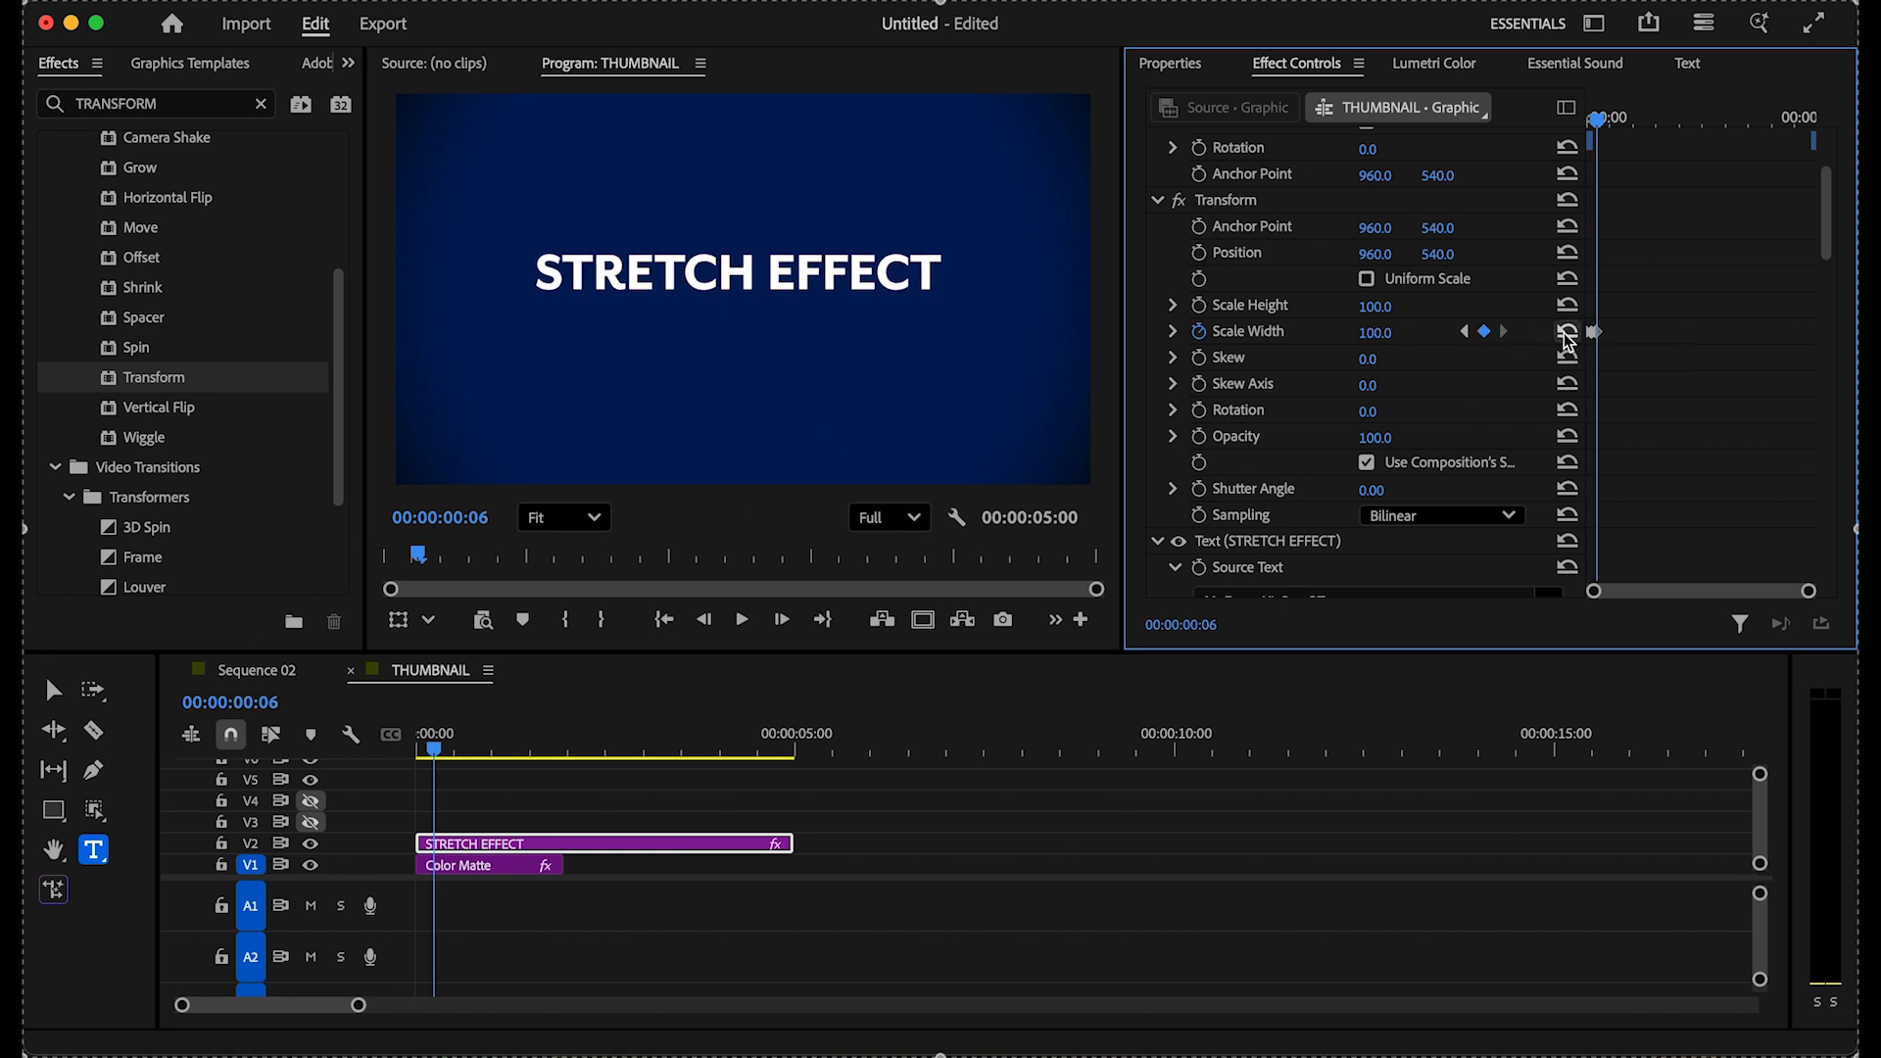
Step: Turn off Use Composition's Shutter Angle and set the Transform Shutter Angle to 360
{"action": "left_click", "coordinate": [1389, 488]}
{"action": "key", "text": "BackSpace"}
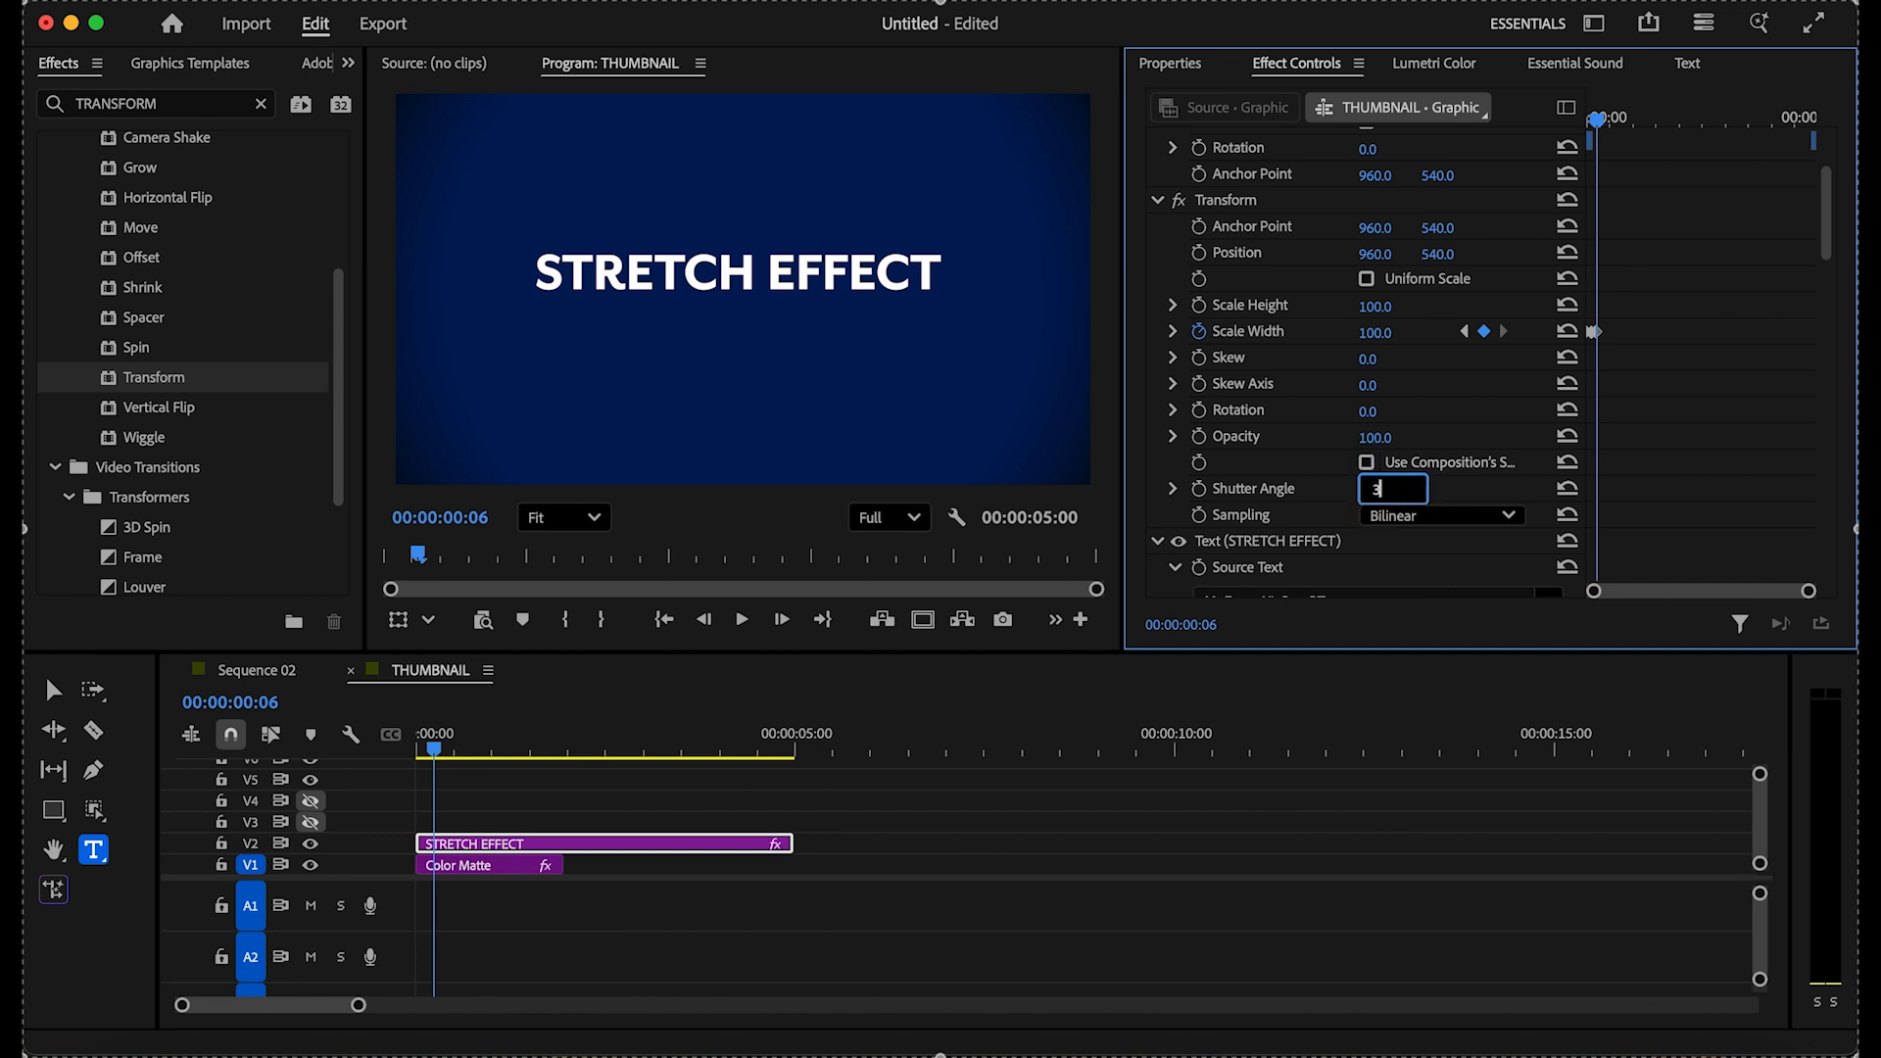
{"action": "key", "text": "Return"}
Step: Keyframe the Transform Opacity from 0 on the first frame to 100 at frame 2, then preview the result
{"action": "key", "text": "Home"}
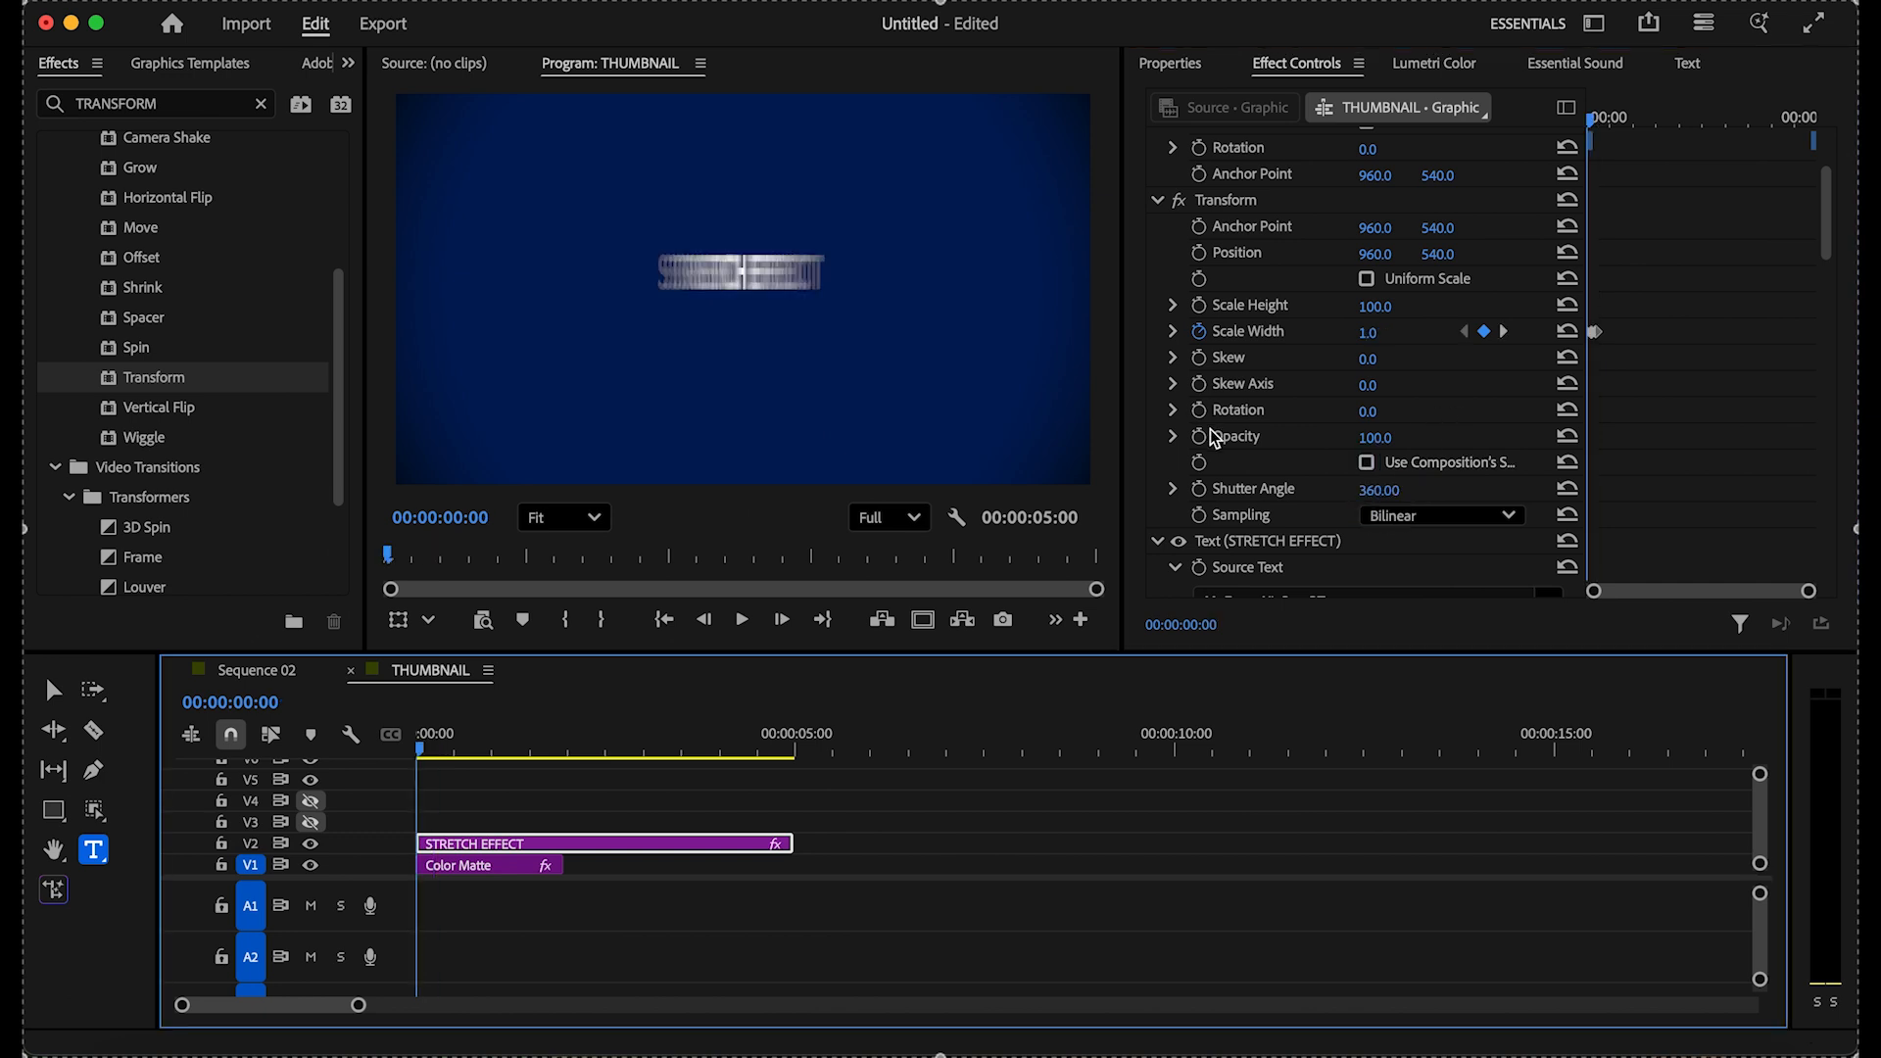
{"action": "left_click", "coordinate": [1198, 437]}
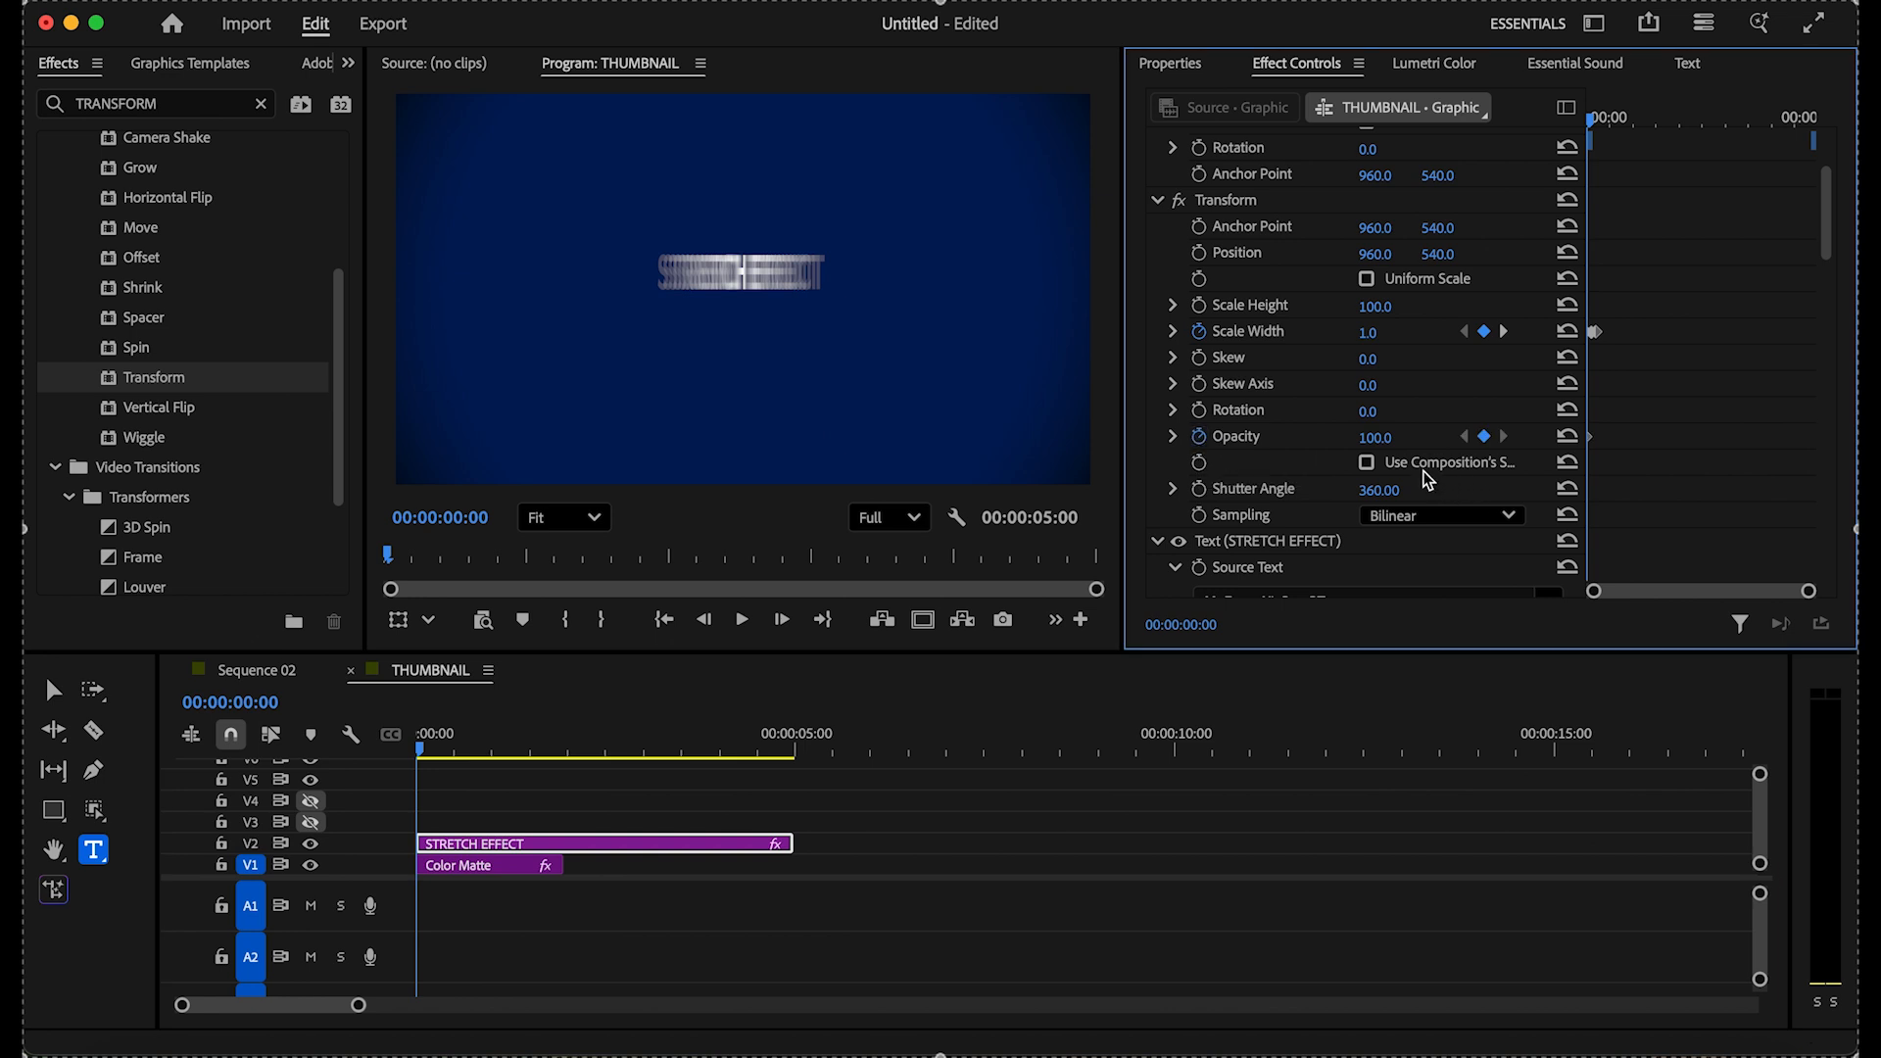
{"action": "left_click_drag", "start_coordinate": [1374, 438], "coordinate": [1277, 438]}
{"action": "key", "text": "Right"}
{"action": "key", "text": "Right"}
{"action": "key", "text": "Right"}
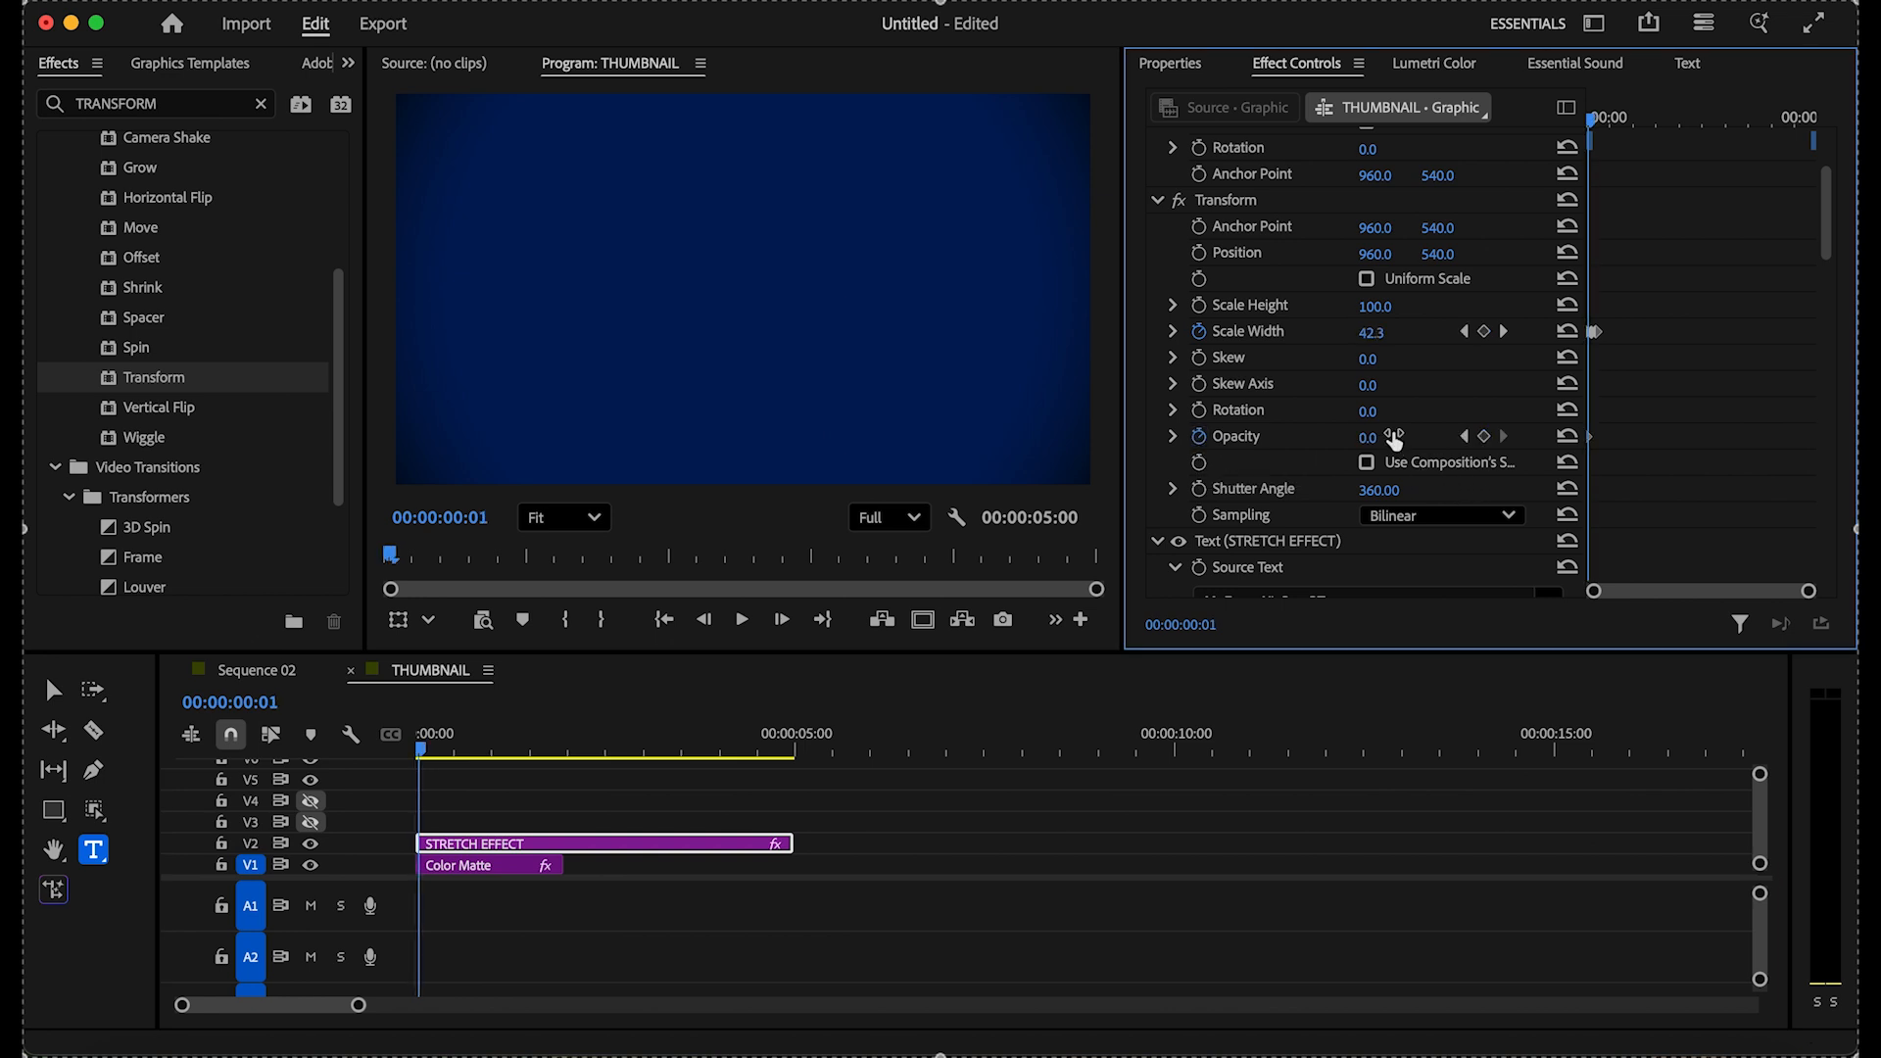
{"action": "key", "text": "Left"}
{"action": "key", "text": "space"}
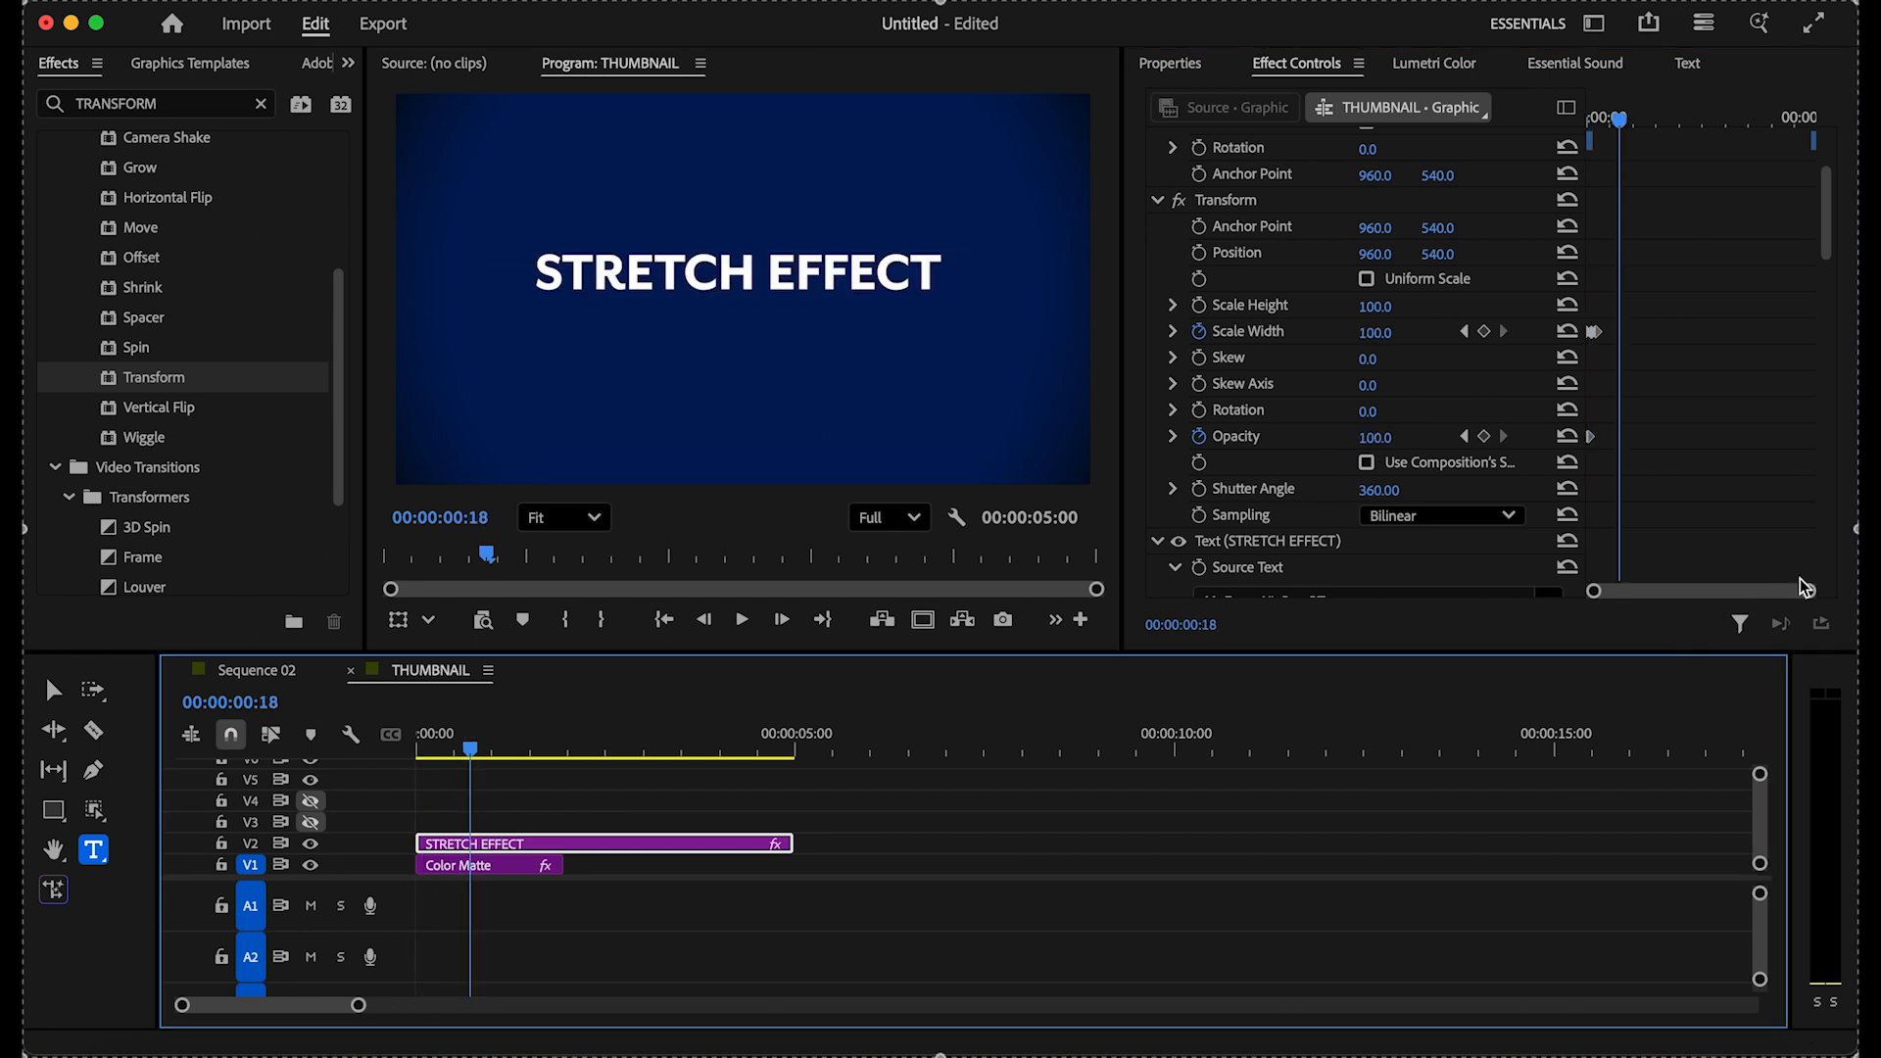
Step: Apply Ease In and Ease Out to all the Scale Width and Opacity keyframes
{"action": "left_click_drag", "start_coordinate": [1808, 591], "coordinate": [1669, 592]}
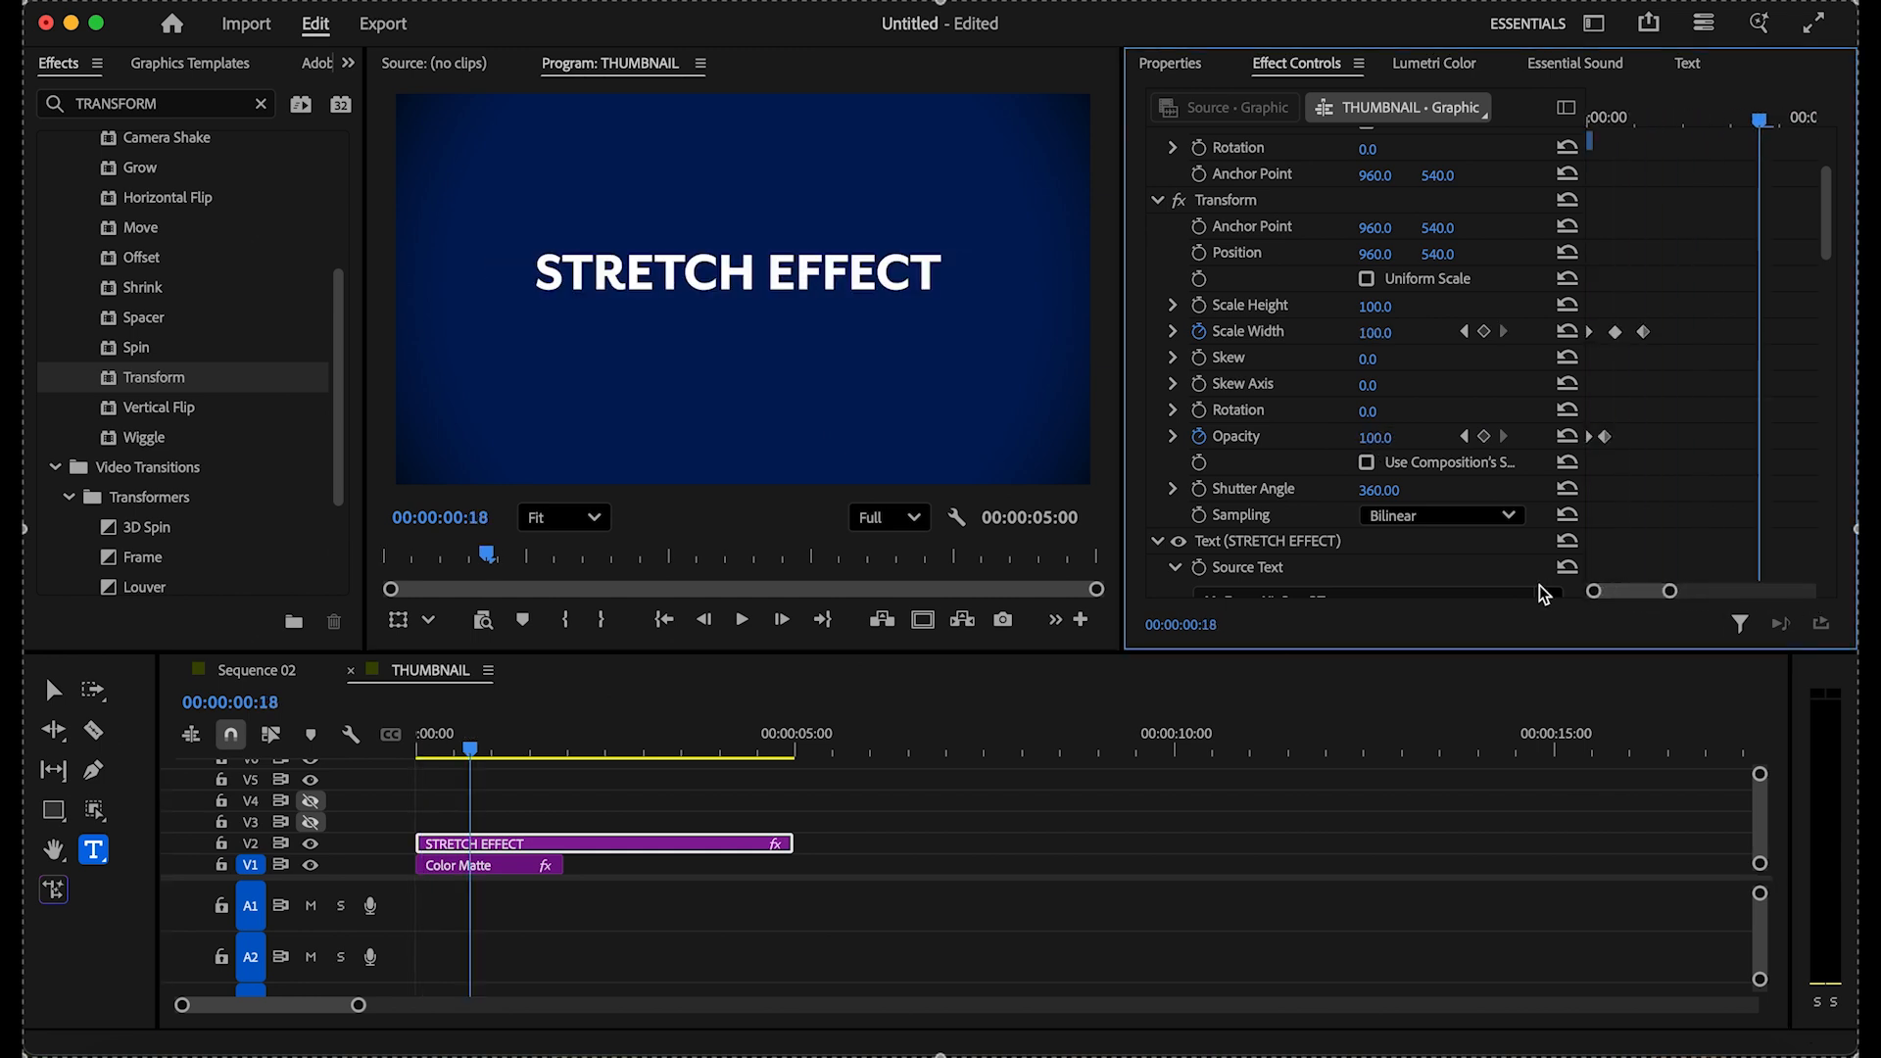
{"action": "left_click_drag", "start_coordinate": [1702, 306], "coordinate": [1597, 466]}
{"action": "right_click", "coordinate": [1607, 442]}
{"action": "left_click", "coordinate": [1699, 782]}
{"action": "right_click", "coordinate": [1609, 437]}
{"action": "left_click", "coordinate": [1695, 808]}
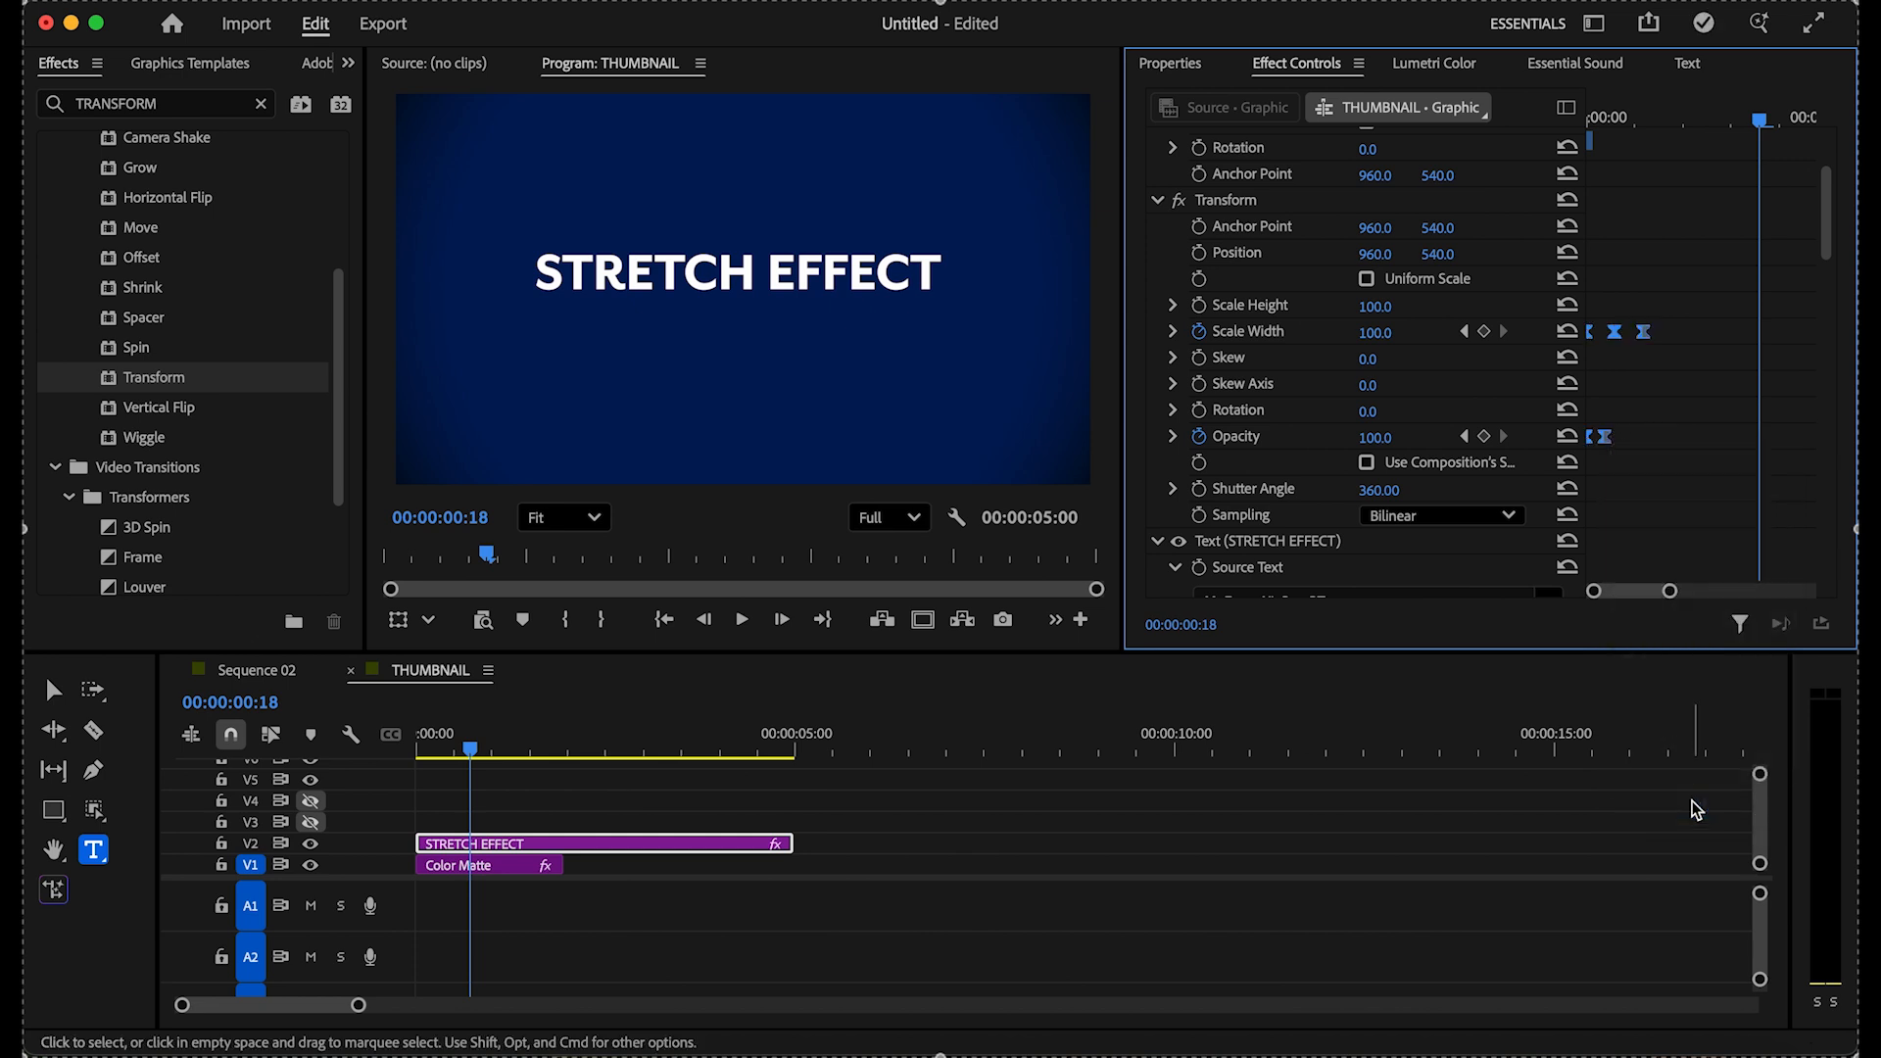
Step: Play the eased stretch animation from the start of the sequence to check its motion
{"action": "left_click_drag", "start_coordinate": [1619, 104], "coordinate": [1433, 97]}
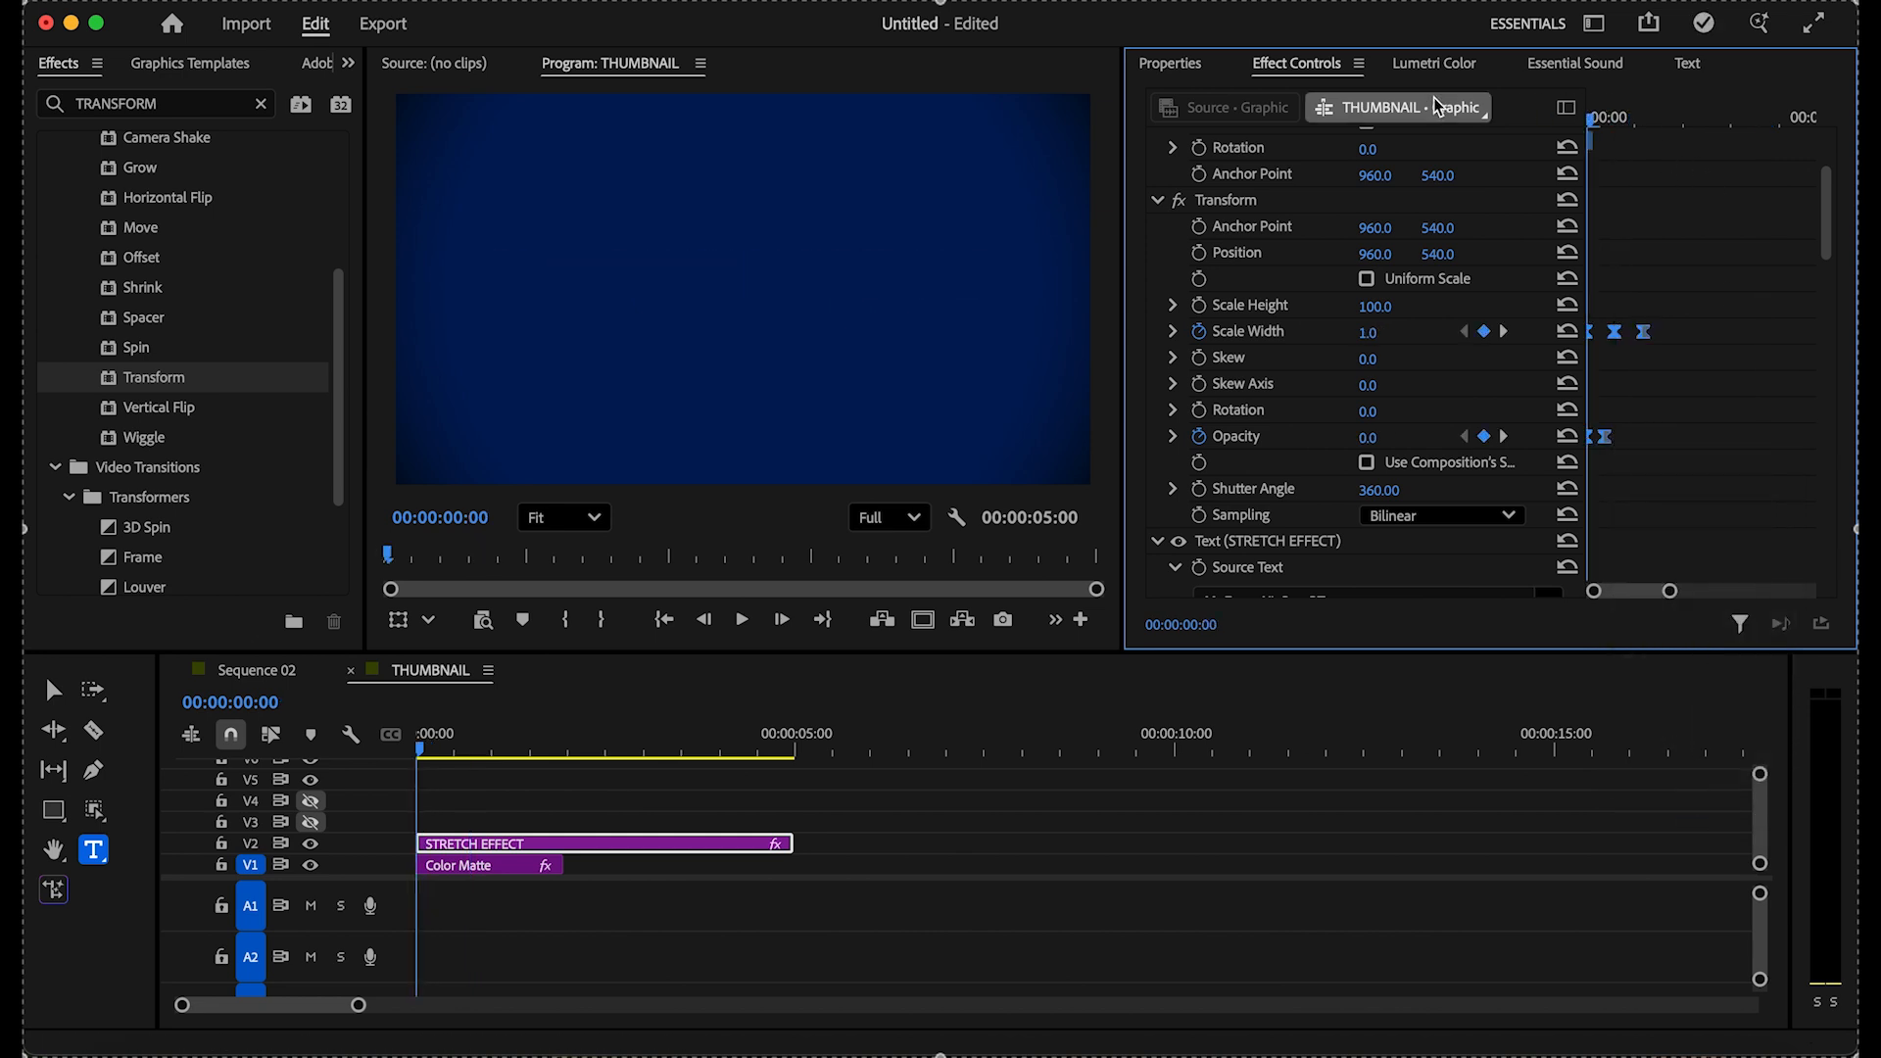
{"action": "key", "text": "space"}
{"action": "key", "text": "space"}
{"action": "left_click", "coordinate": [1592, 115]}
{"action": "key", "text": "space"}
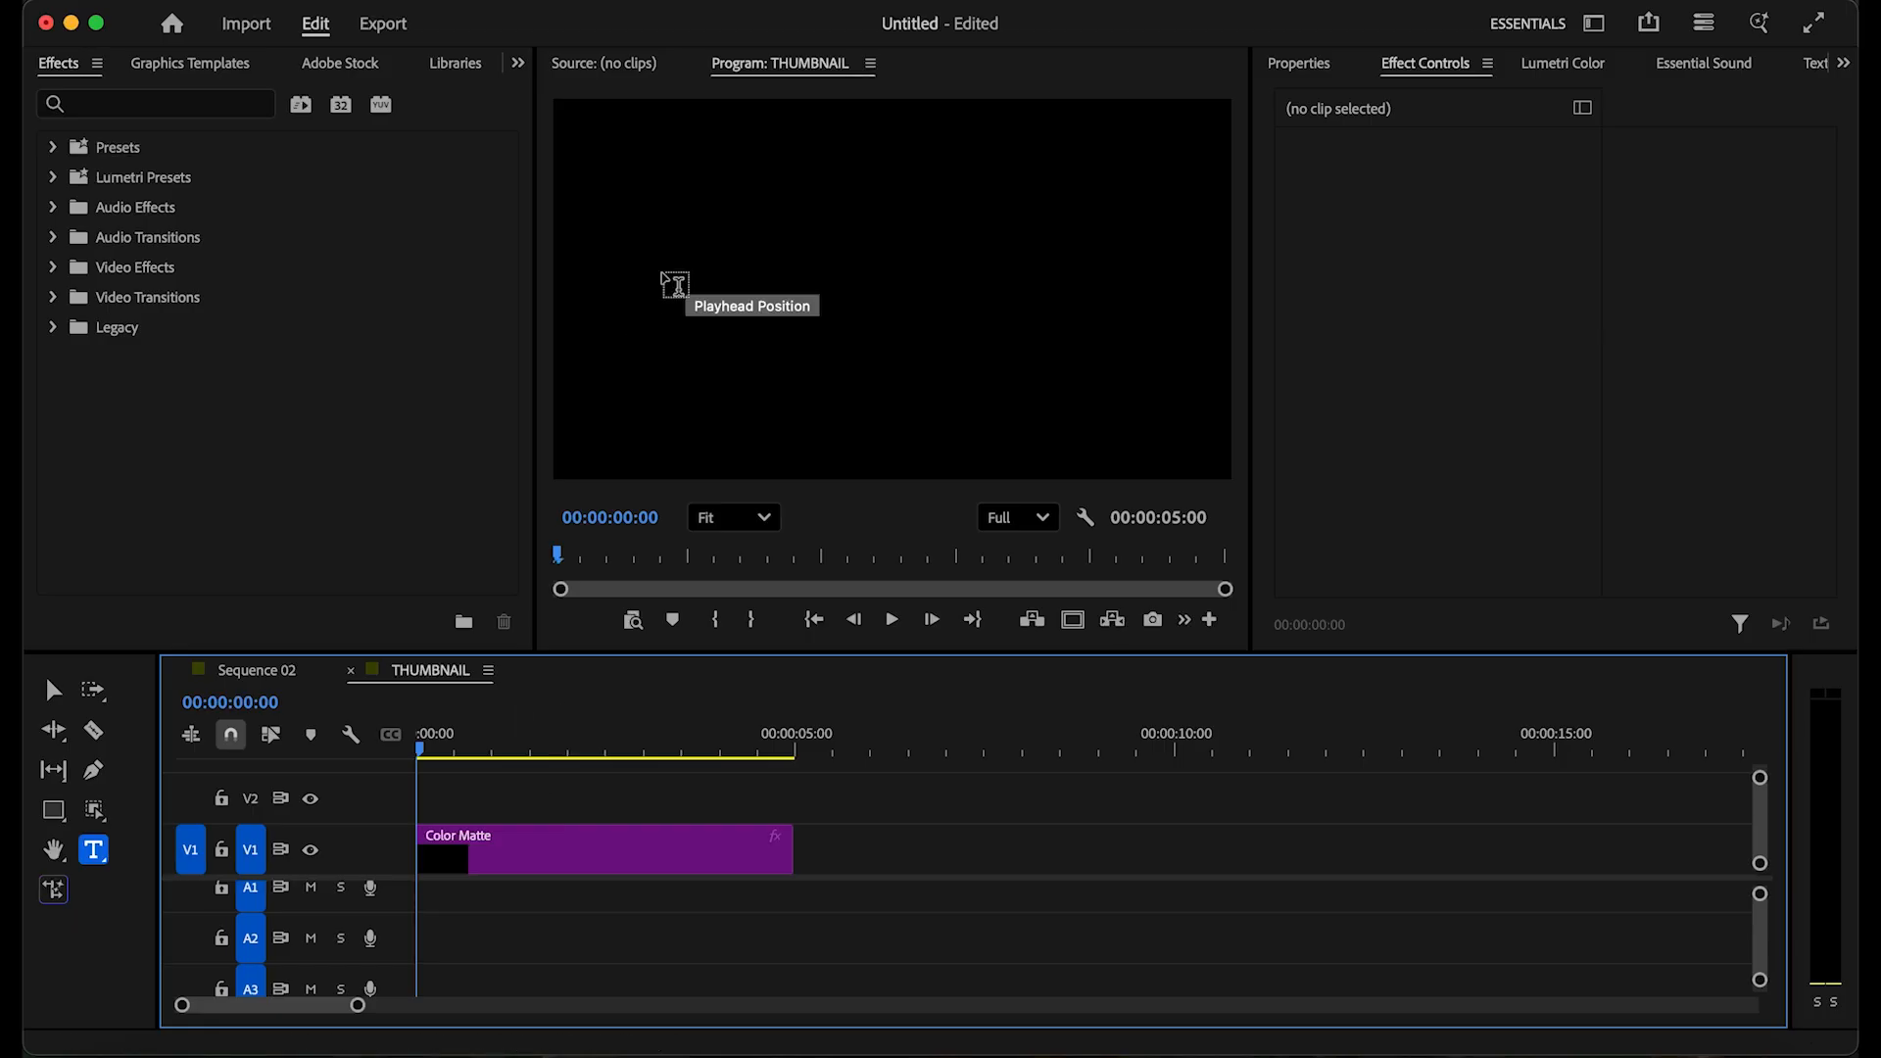
Step: Add a text layer reading "typewriter effect..." above the black colour matte
{"action": "left_click", "coordinate": [689, 262]}
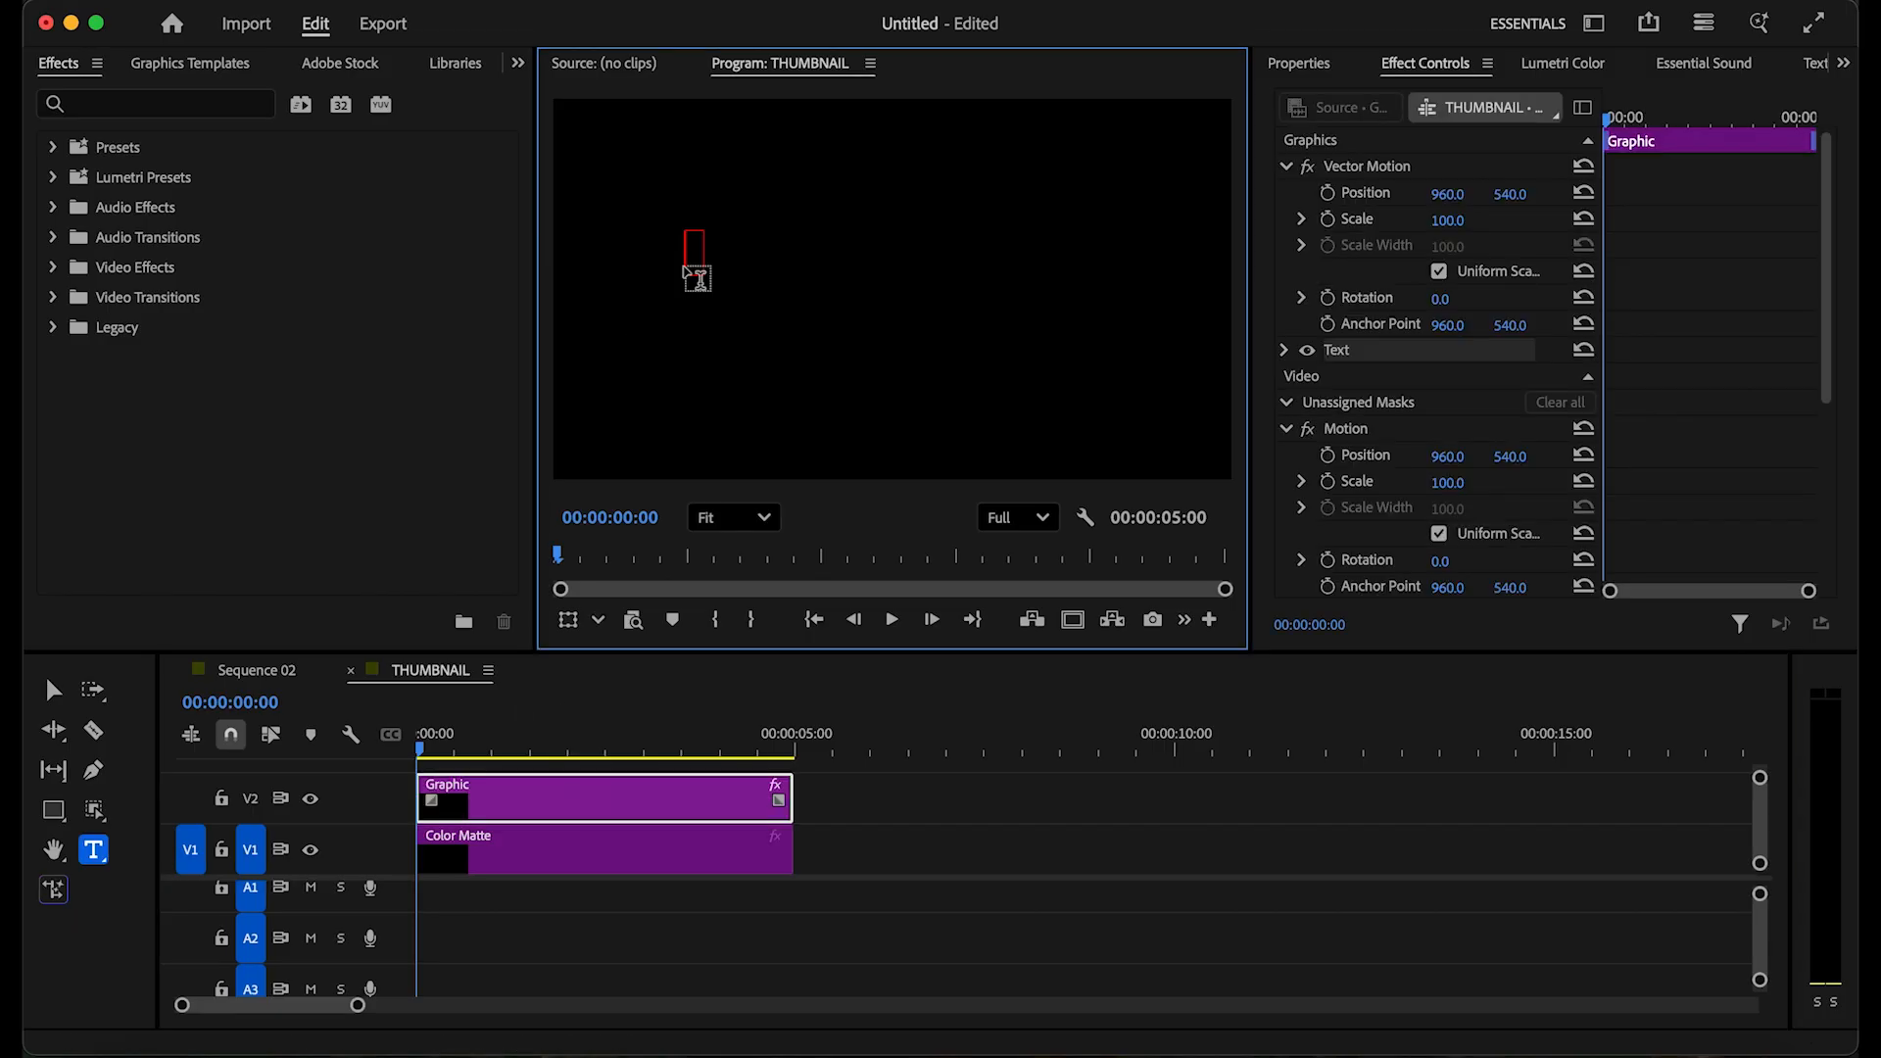
{"action": "type", "text": "typew"}
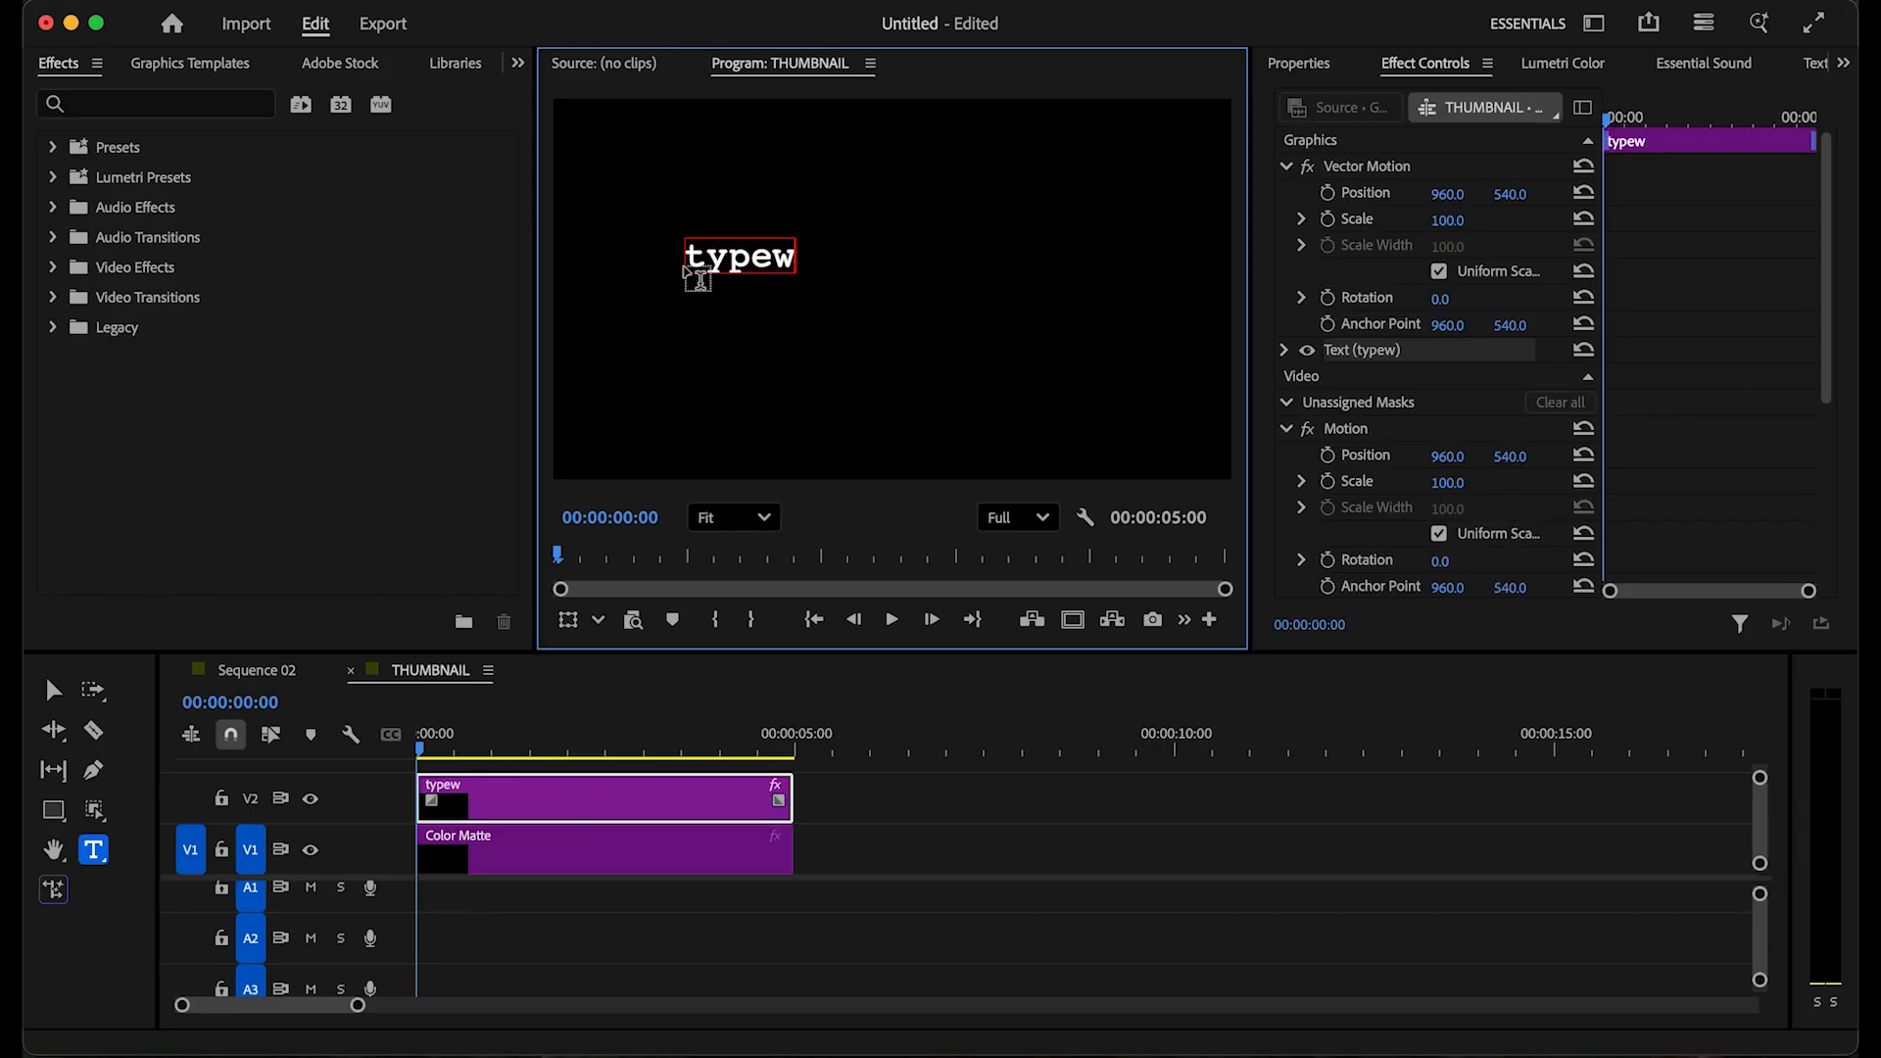
{"action": "type", "text": "riter effect..."}
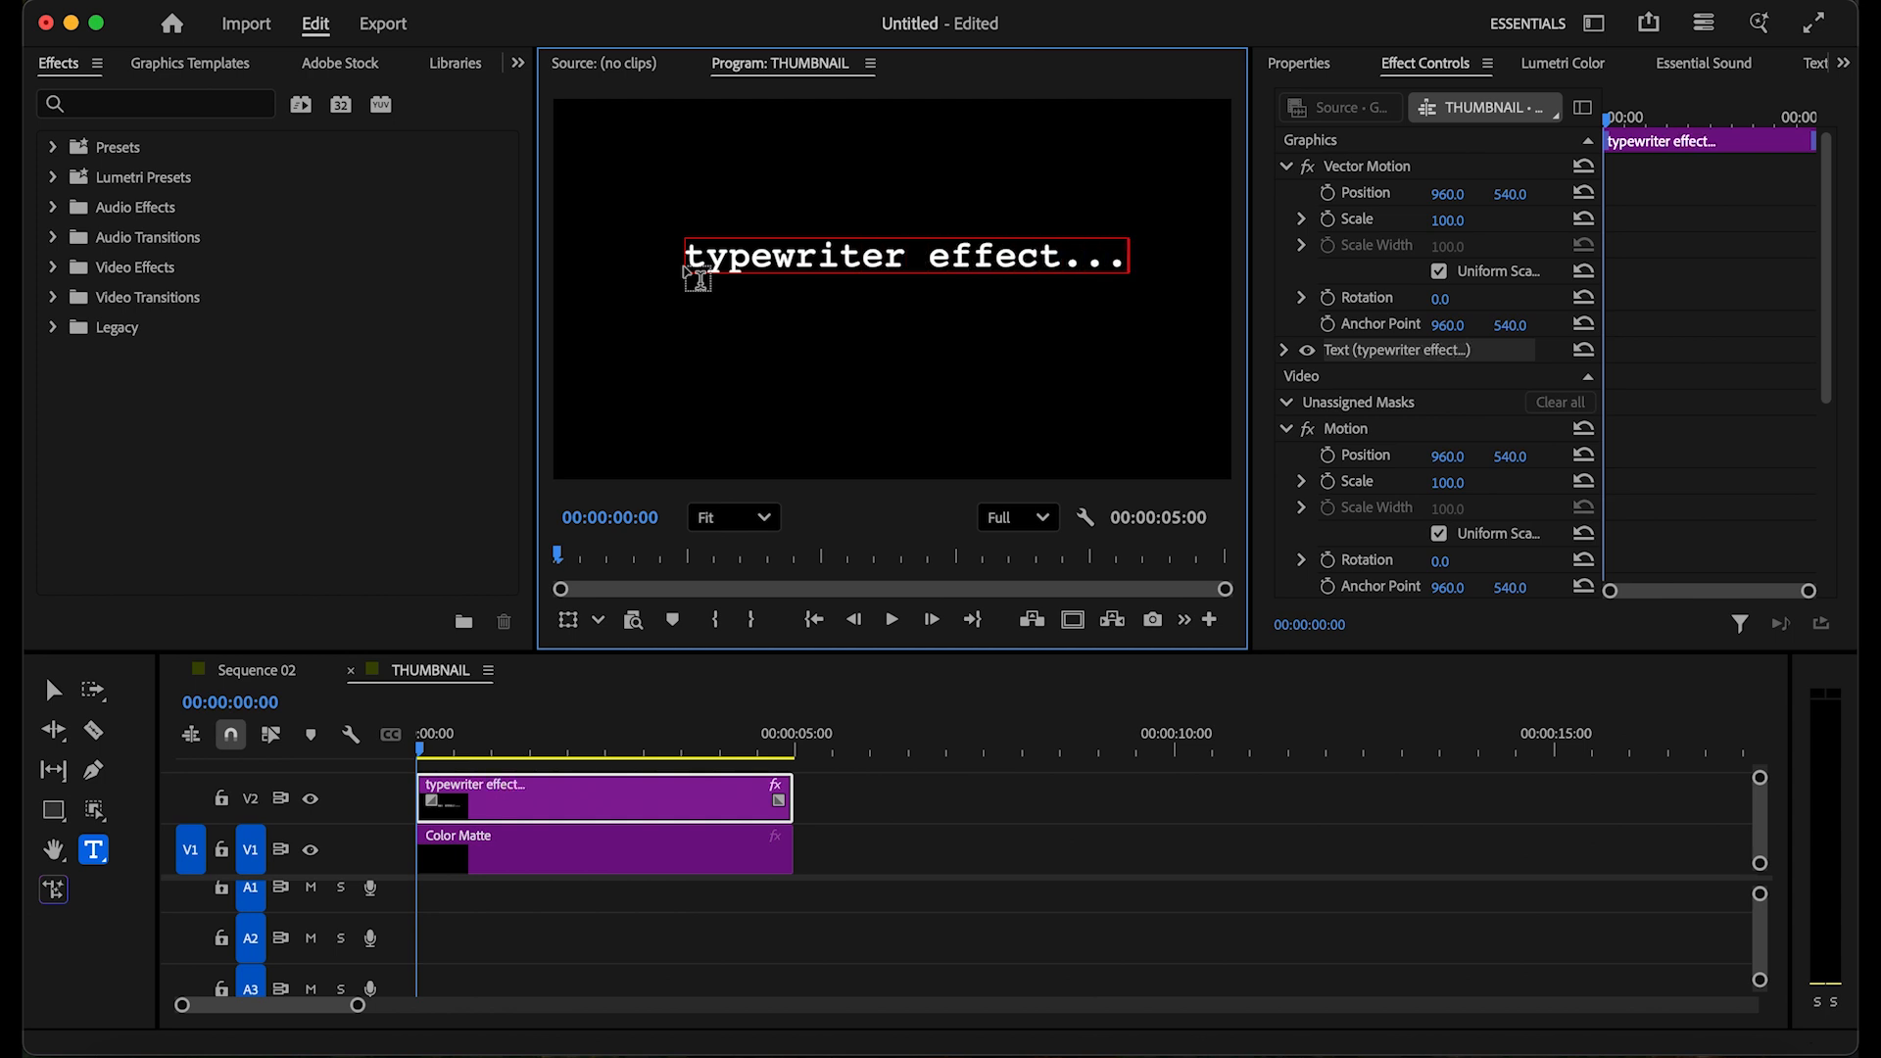
Step: Turn off faux bold on the typewriter text, set its font size to 105 and centre its vertical alignment
{"action": "left_click", "coordinate": [1284, 350]}
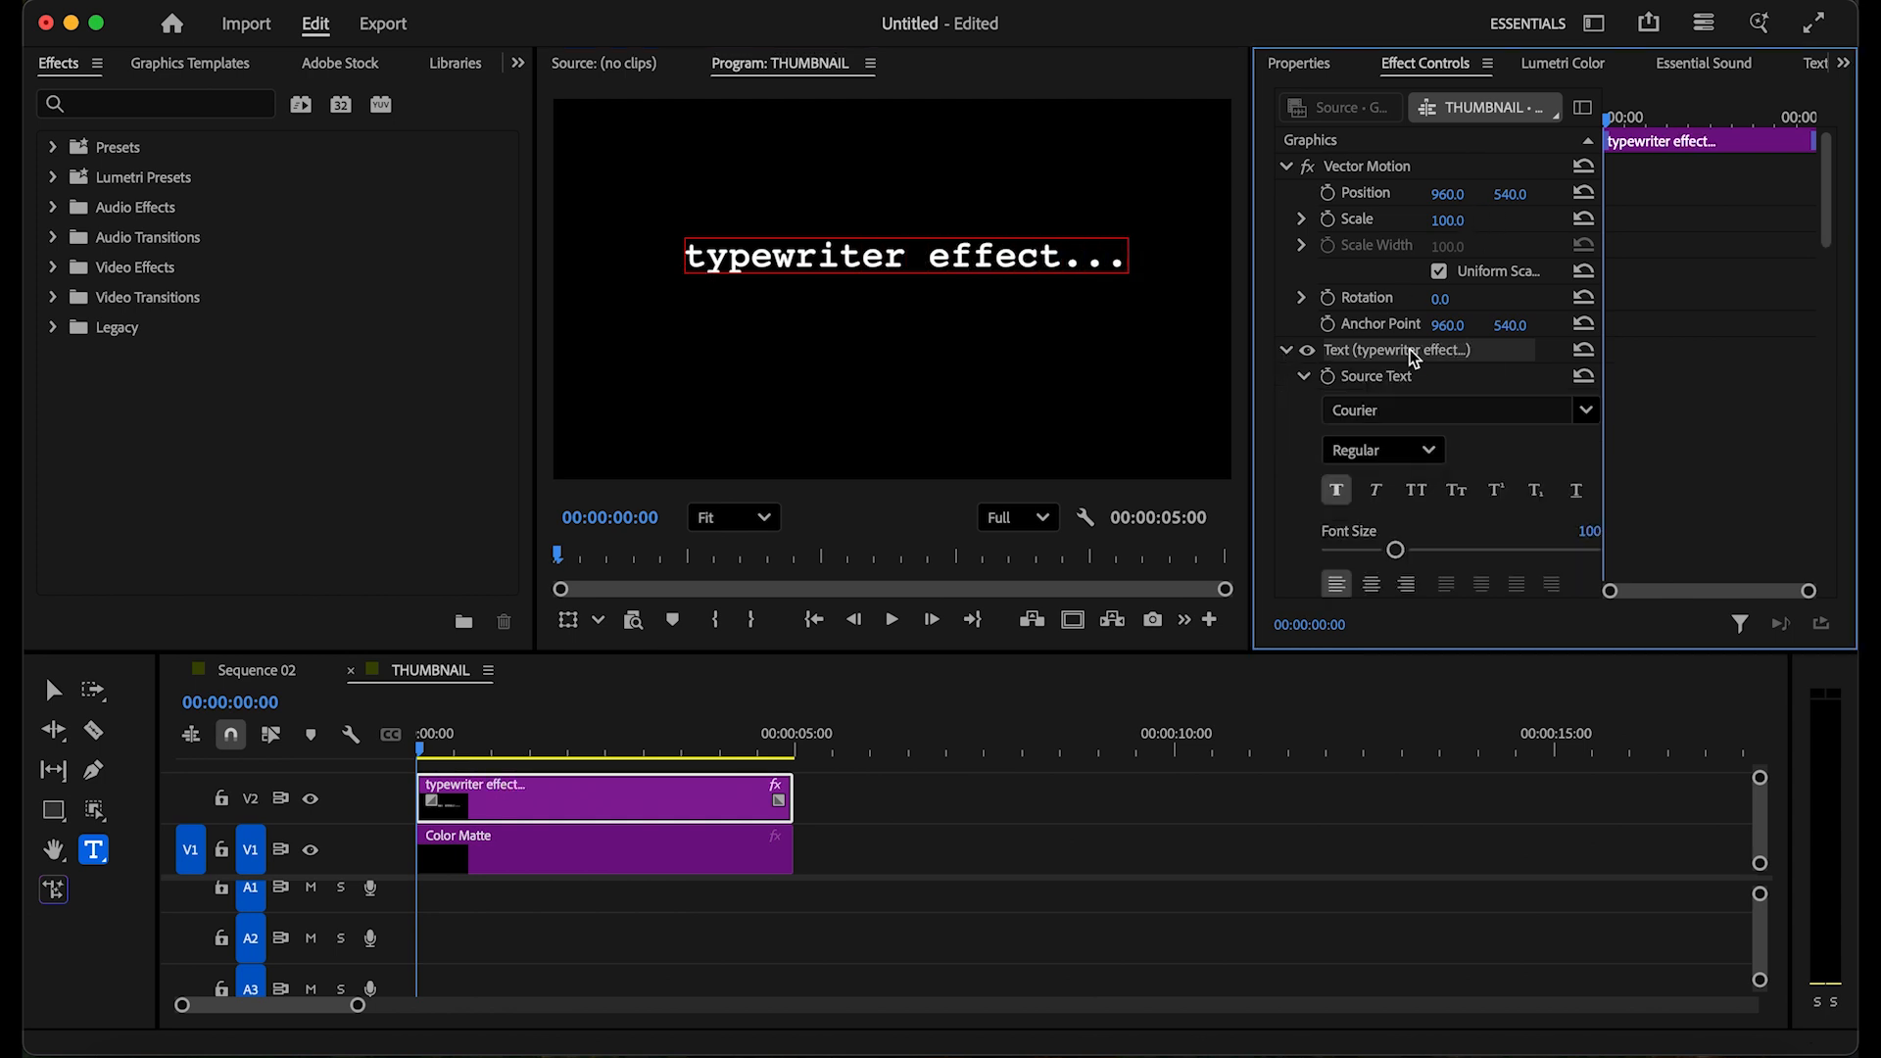
{"action": "scroll", "coordinate": [1514, 458], "scroll_direction": "down", "scroll_amount": 3}
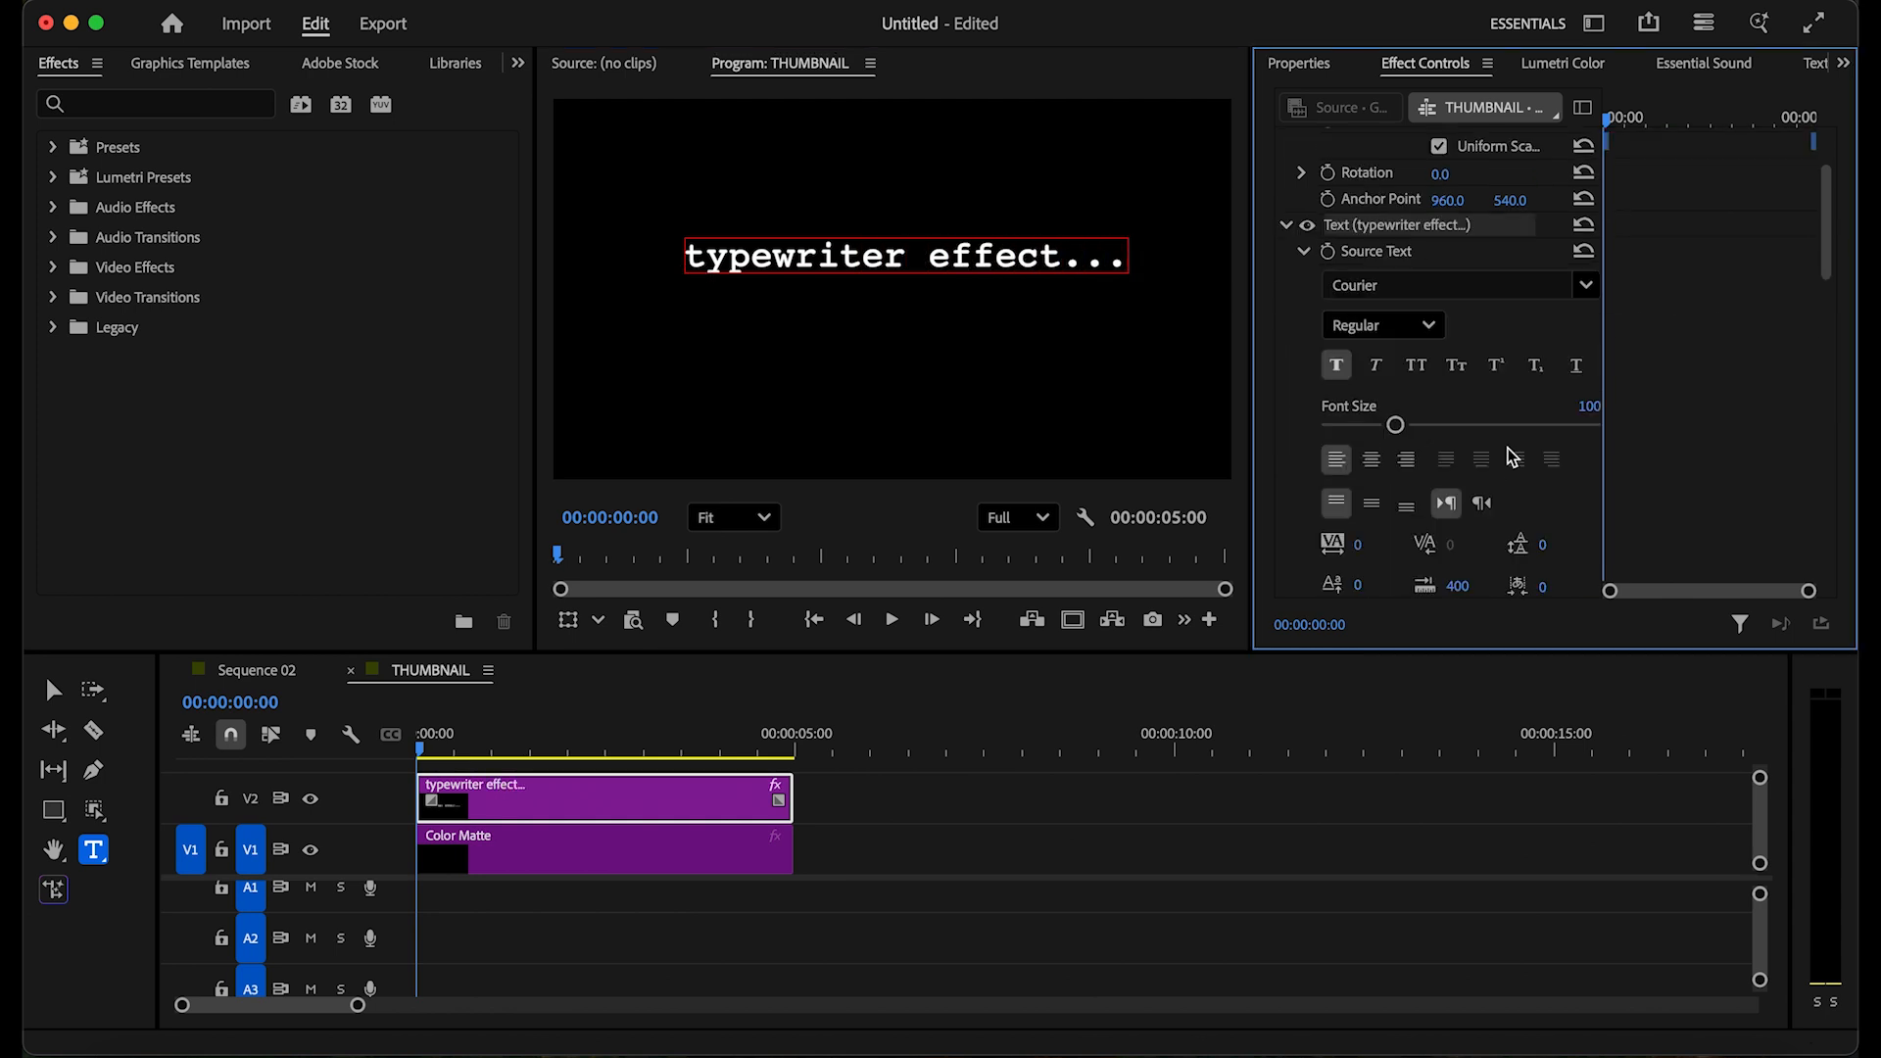
{"action": "scroll", "coordinate": [1514, 458], "scroll_direction": "down", "scroll_amount": 1}
{"action": "left_click_drag", "start_coordinate": [1395, 375], "coordinate": [1398, 374]}
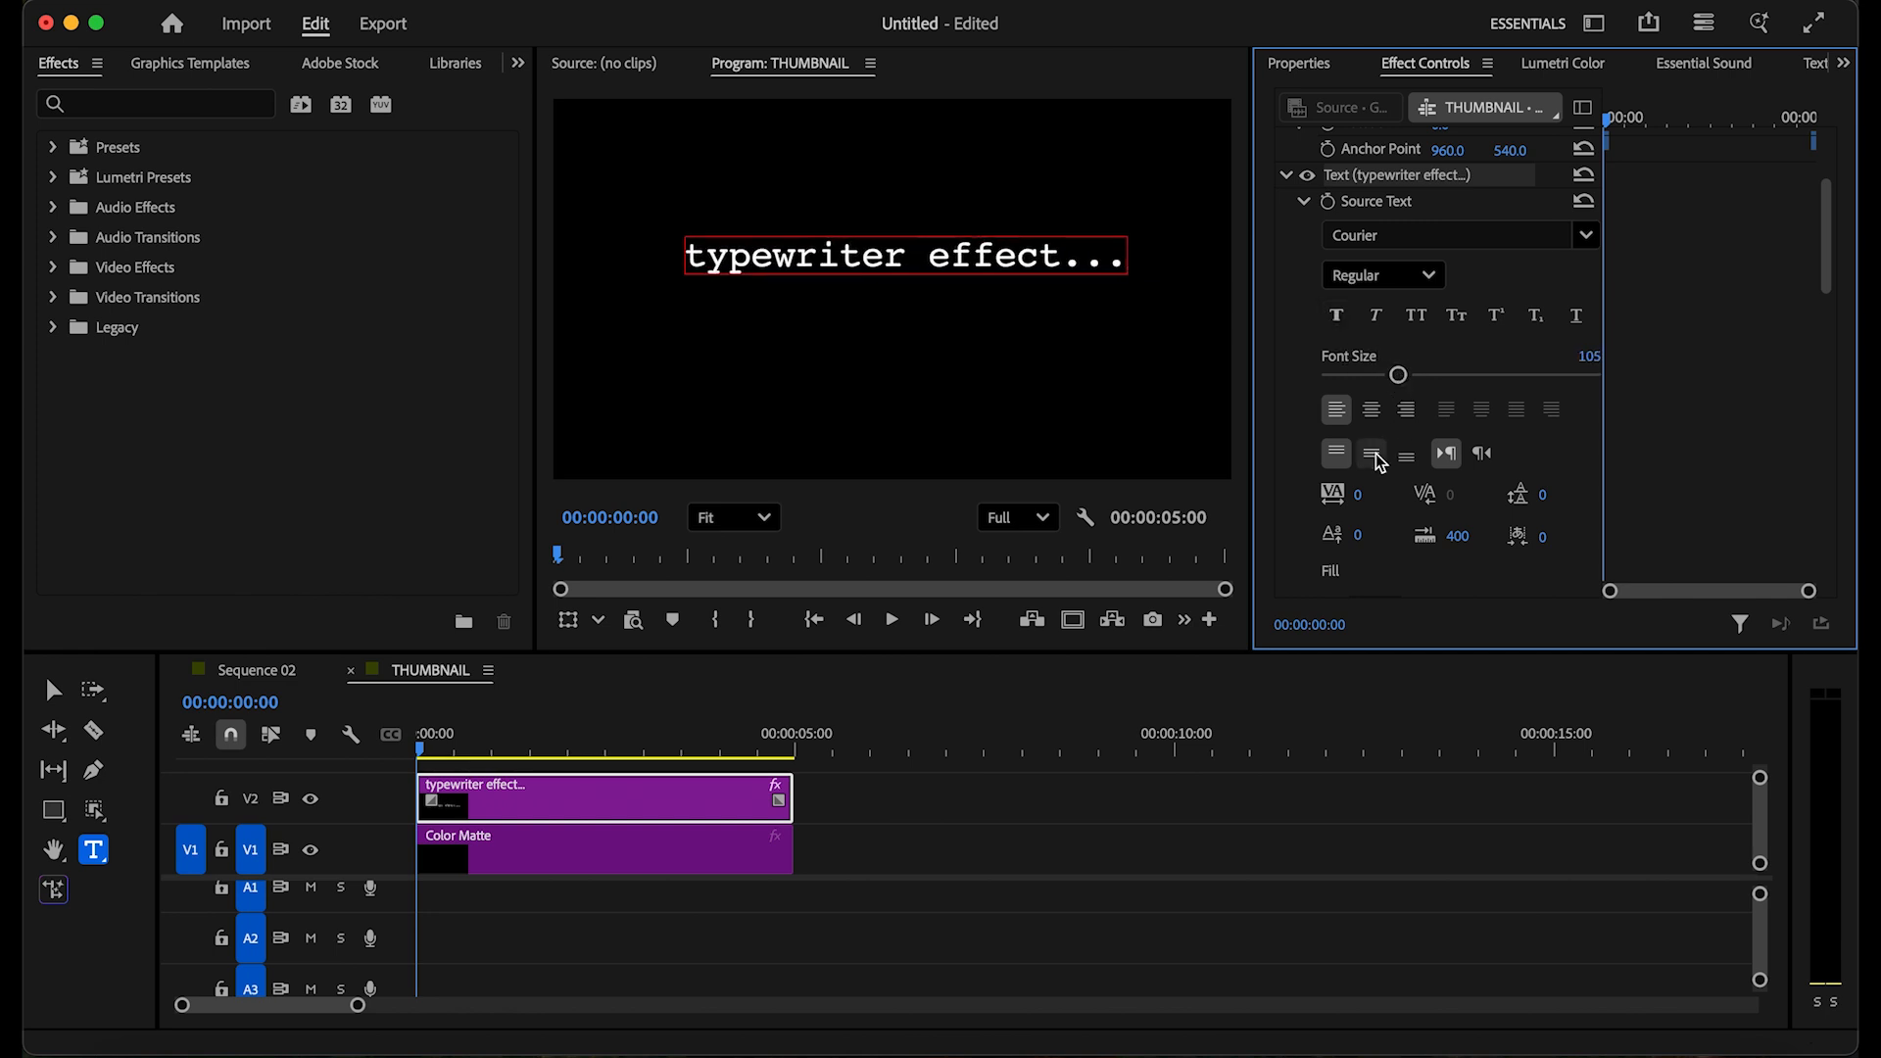
{"action": "left_click", "coordinate": [1374, 454]}
Step: Lower the typewriter text by setting its Vector Motion vertical position to 591
{"action": "scroll", "coordinate": [1389, 517], "scroll_direction": "down", "scroll_amount": 3}
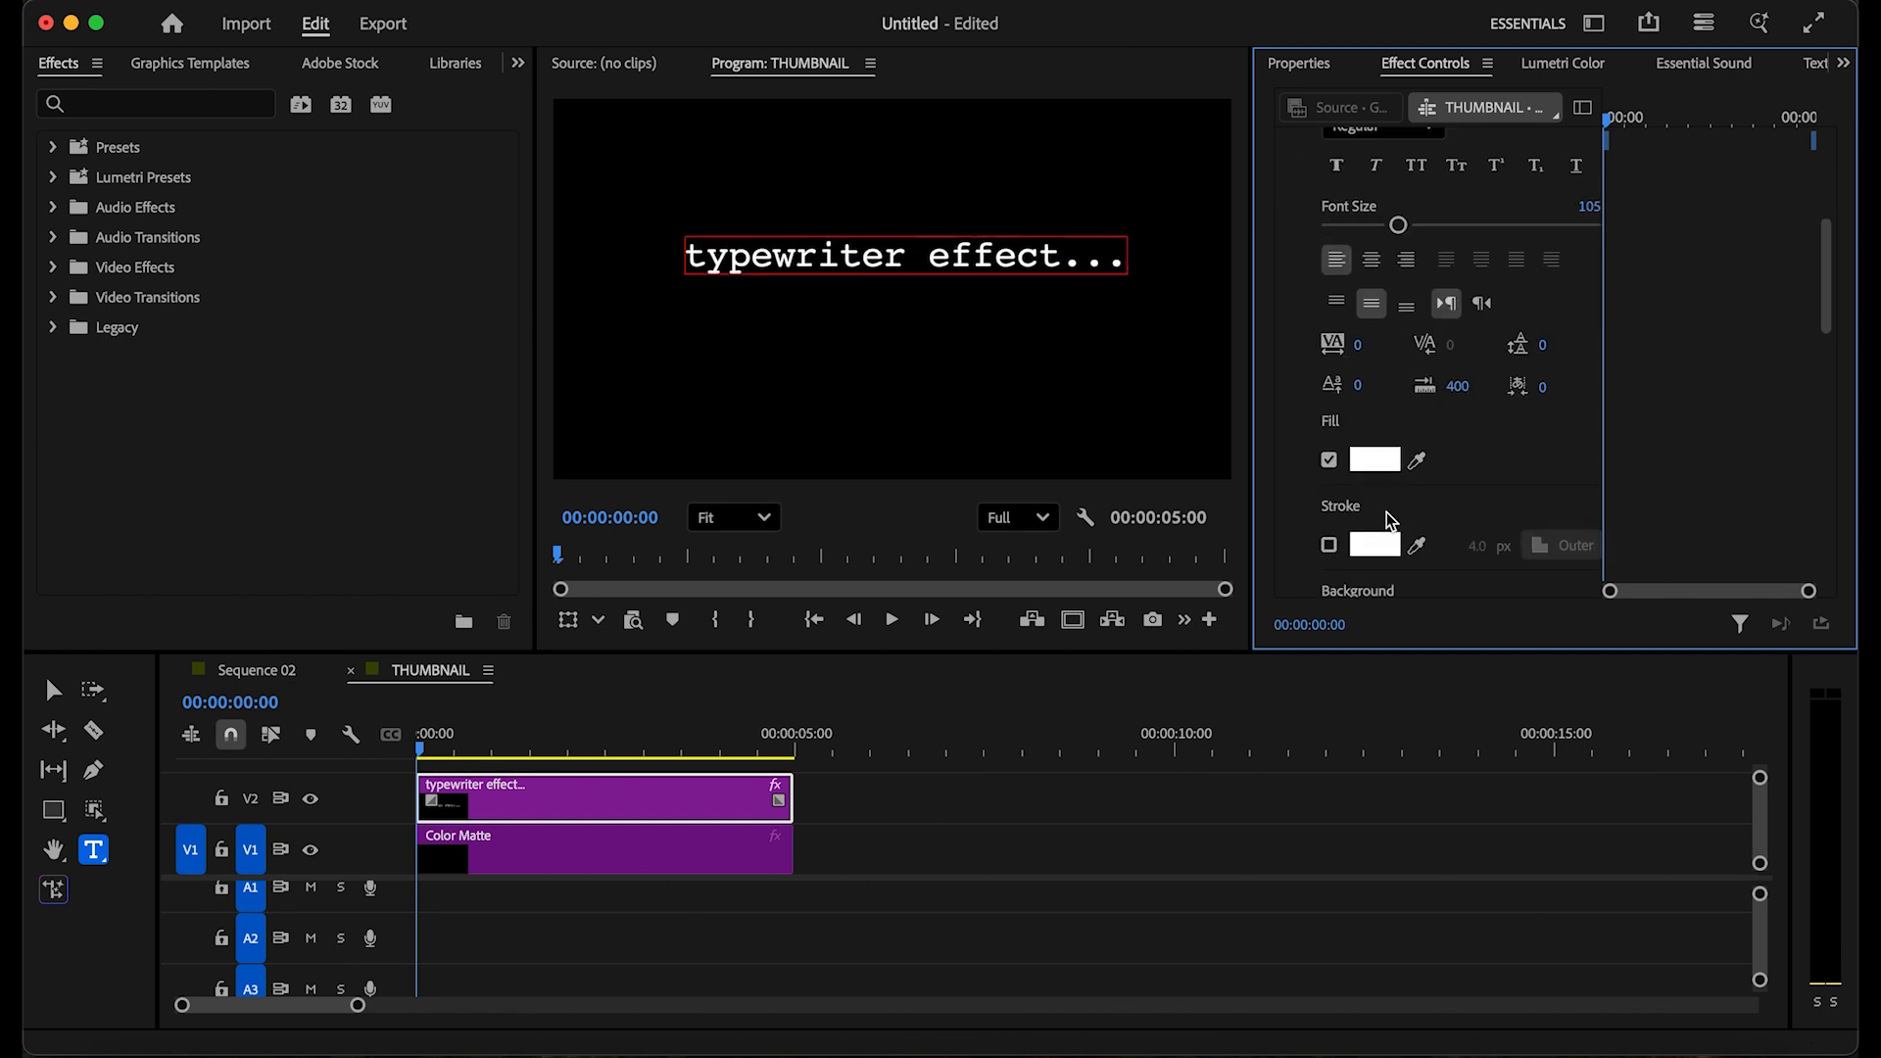
{"action": "scroll", "coordinate": [1389, 517], "scroll_direction": "up", "scroll_amount": 7}
{"action": "left_click_drag", "start_coordinate": [1509, 194], "coordinate": [1560, 194]}
Step: Find the Typewriter text transition, apply it to the start of the typewriter text clip and select it
{"action": "left_click", "coordinate": [168, 104]}
{"action": "type", "text": "tye"}
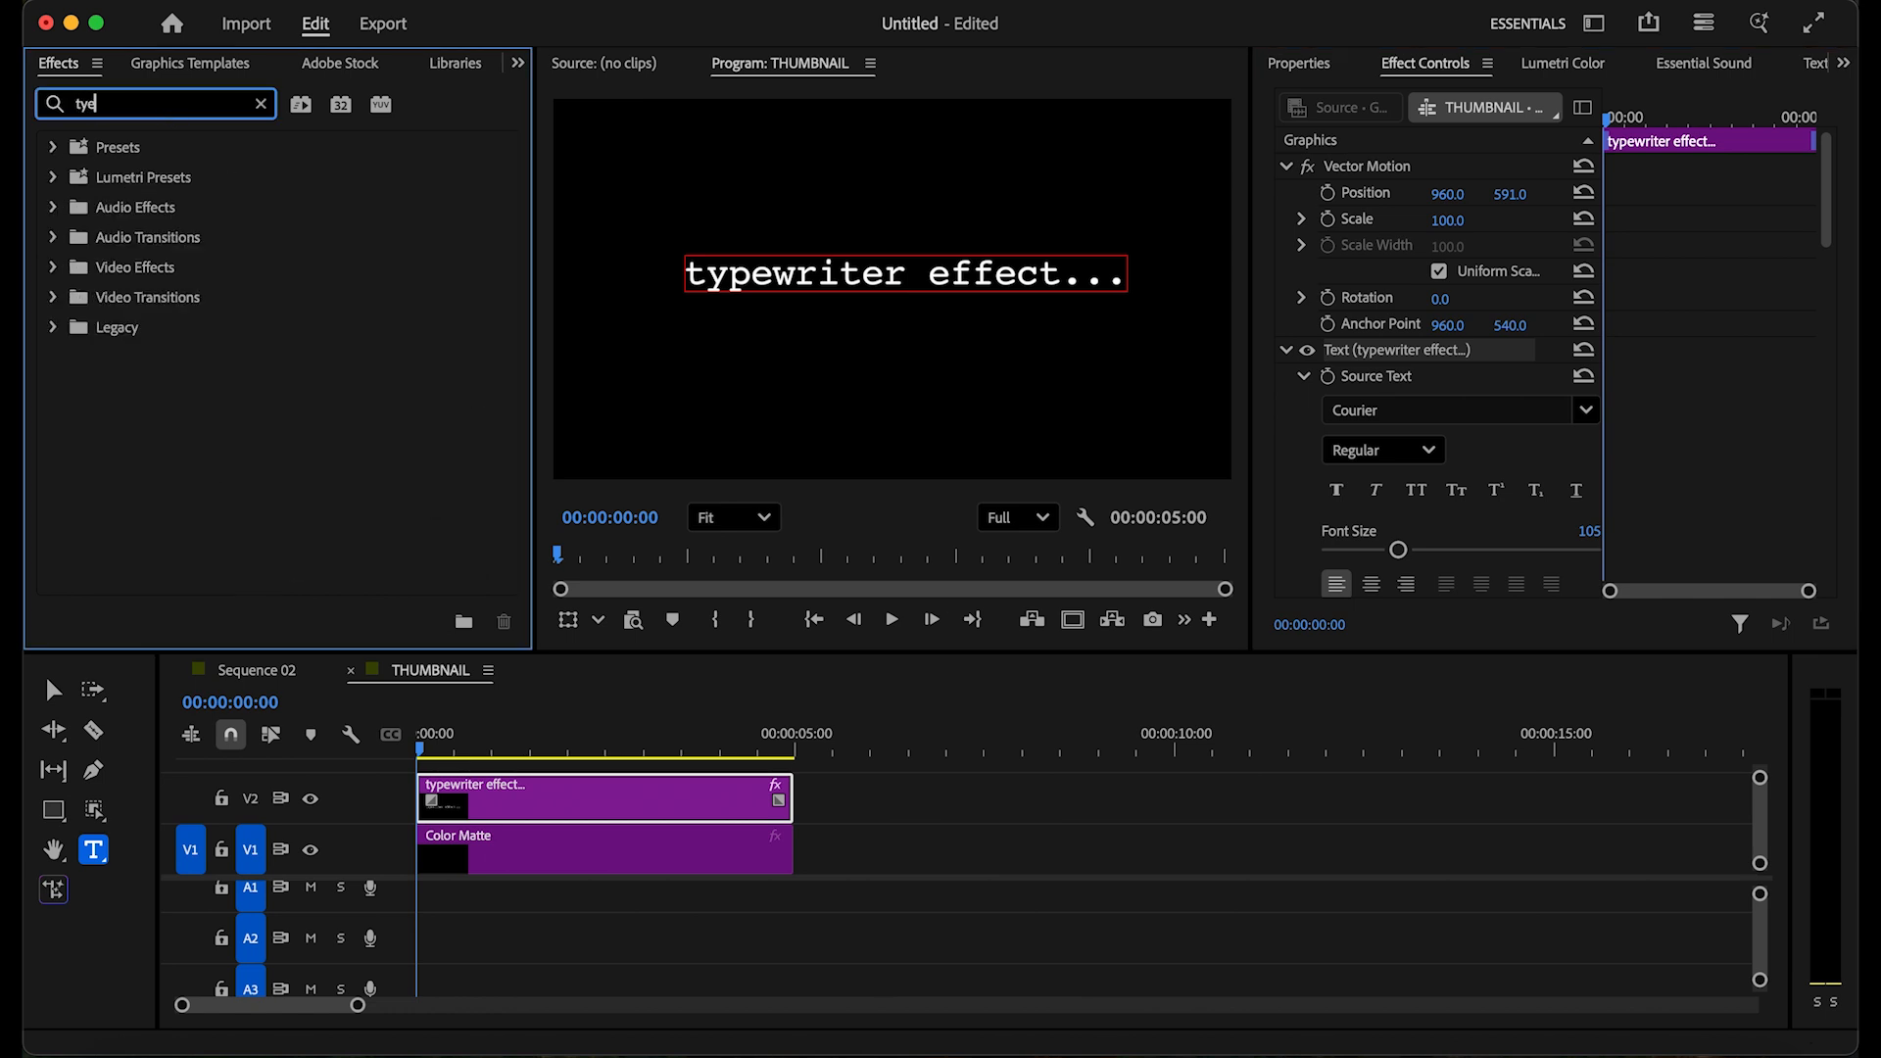
{"action": "key", "text": "BackSpace"}
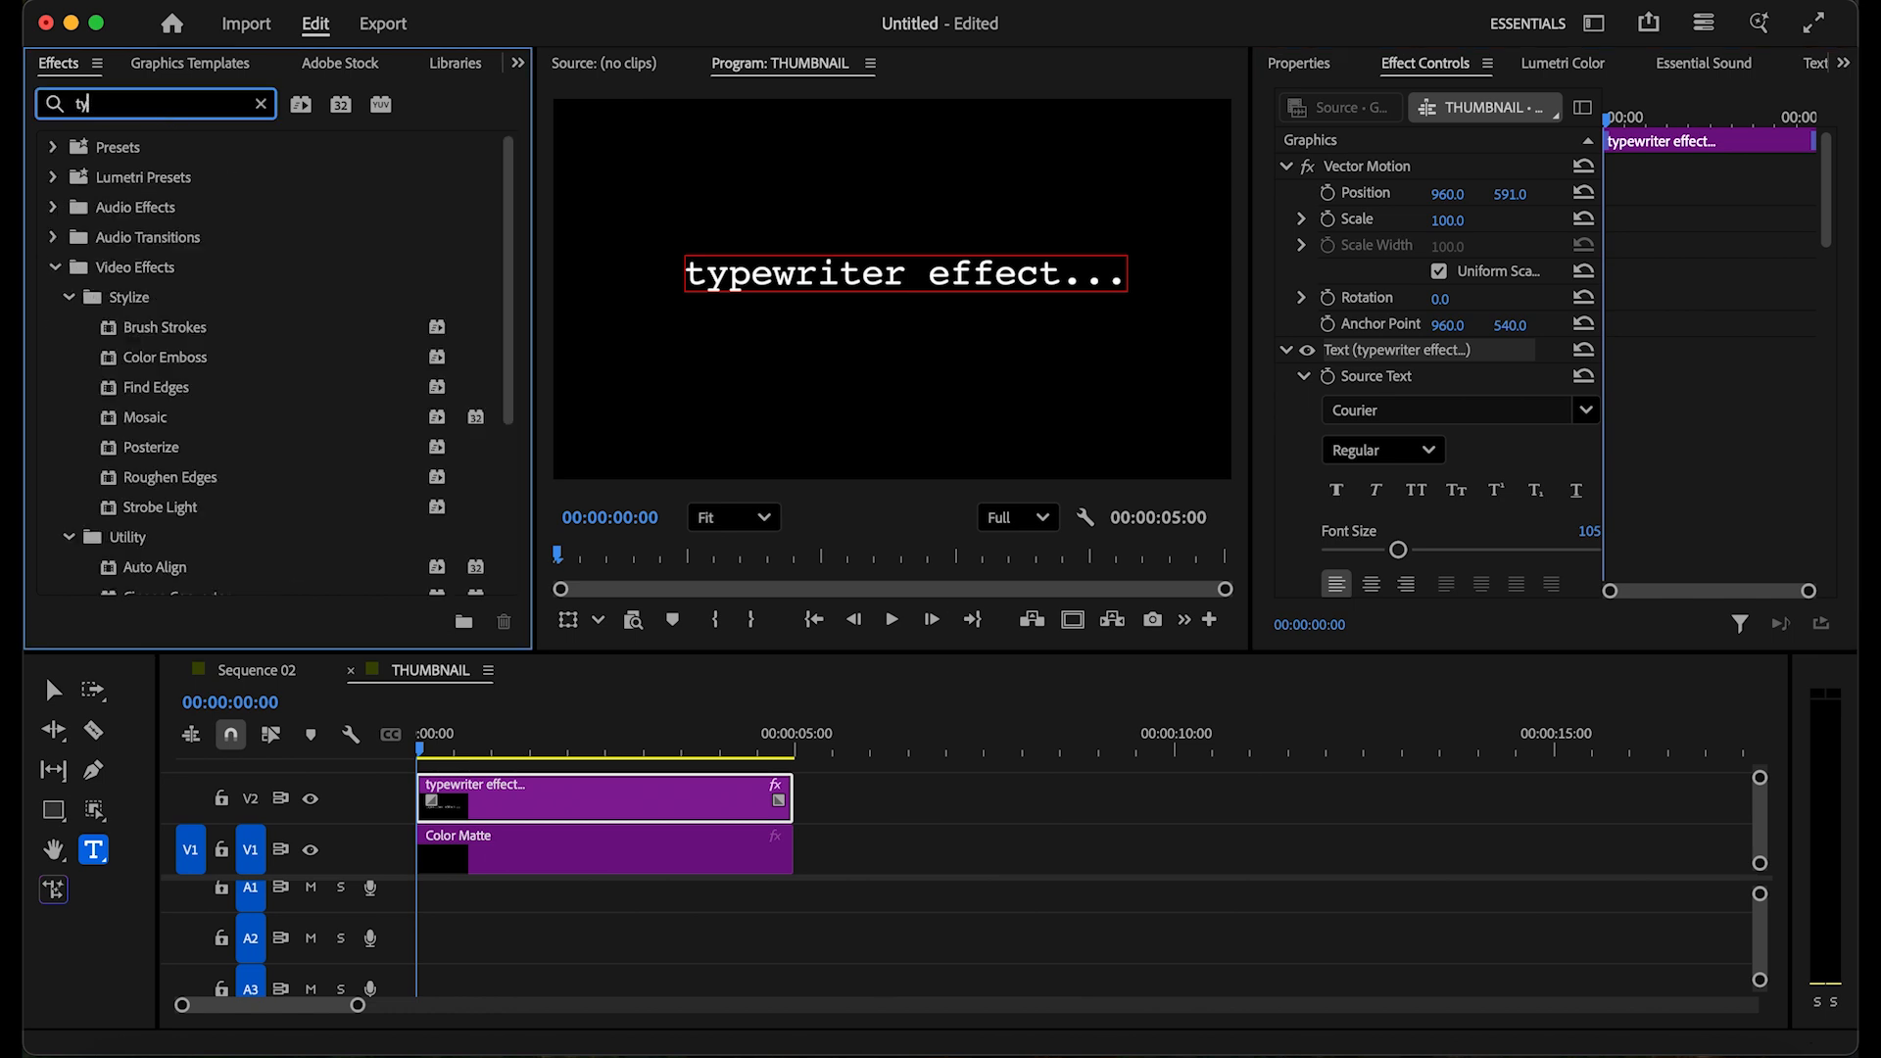
{"action": "type", "text": "pe"}
{"action": "left_click", "coordinate": [120, 359]}
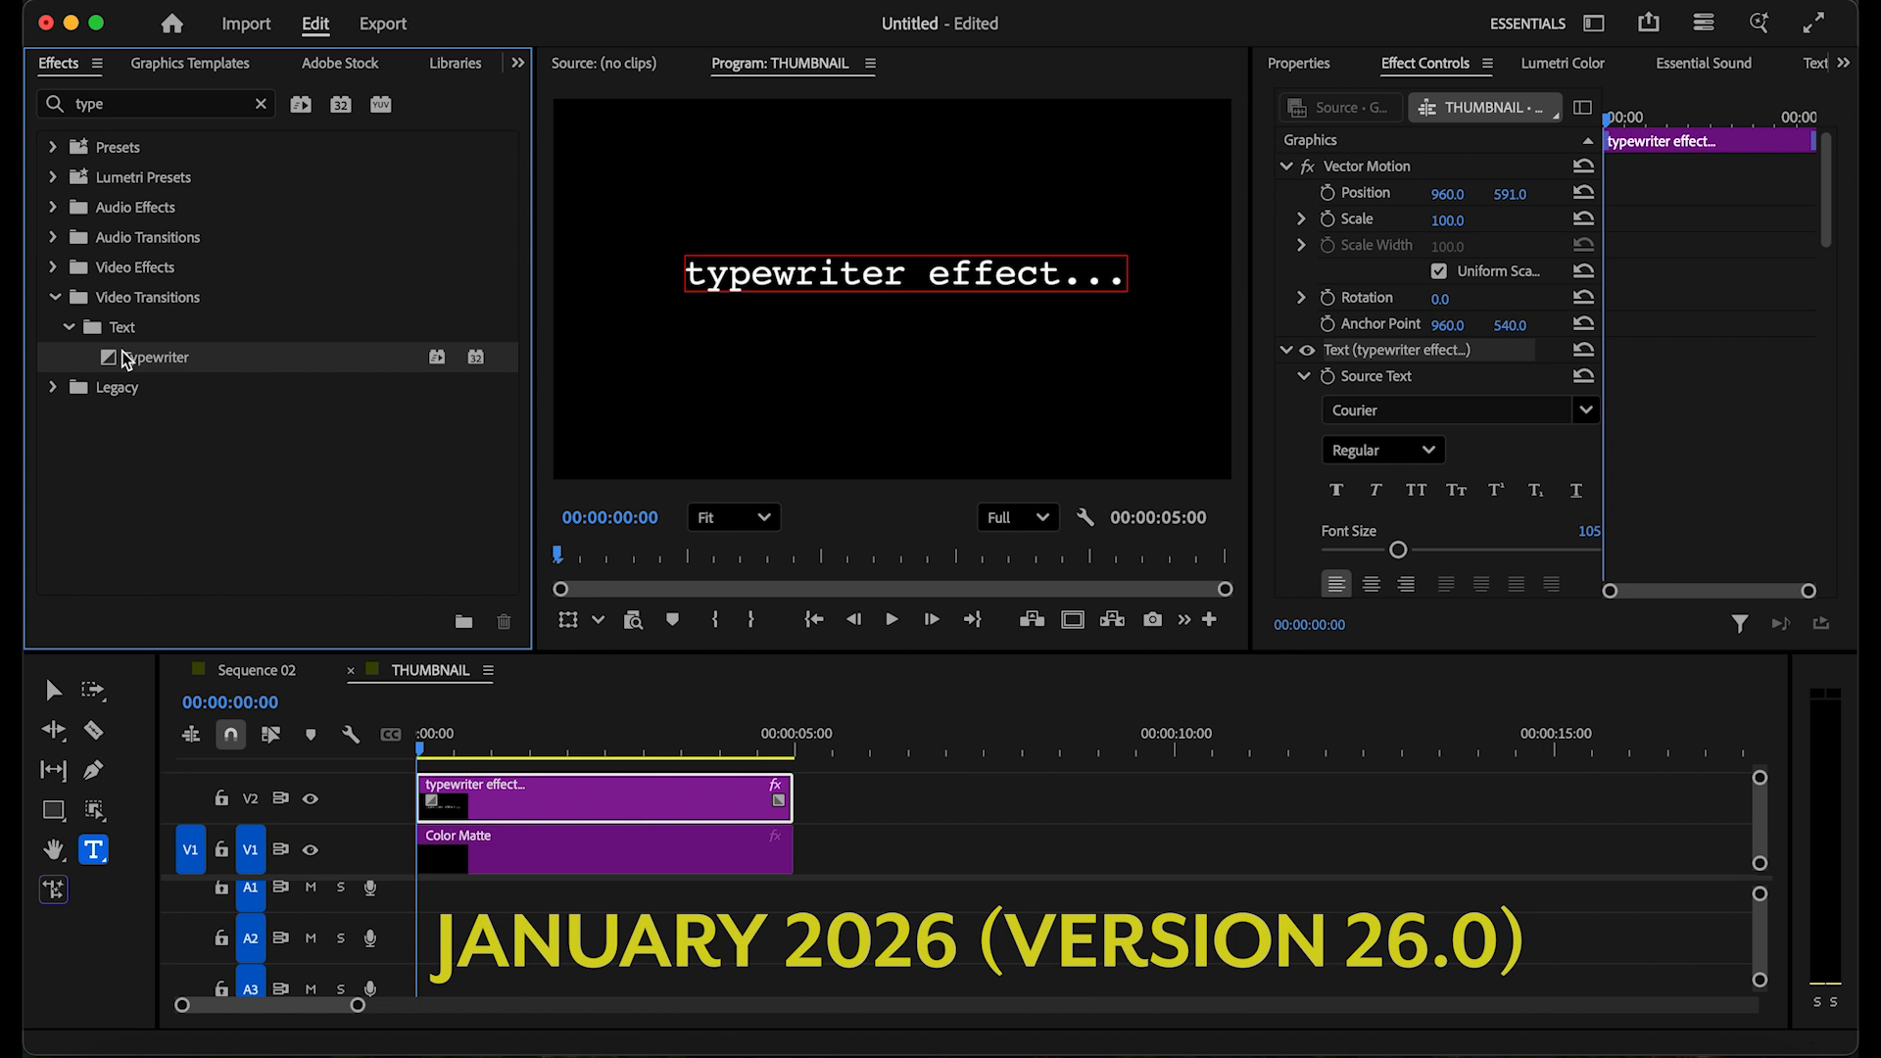
{"action": "left_click_drag", "start_coordinate": [184, 425], "coordinate": [463, 813]}
{"action": "left_click", "coordinate": [466, 809]}
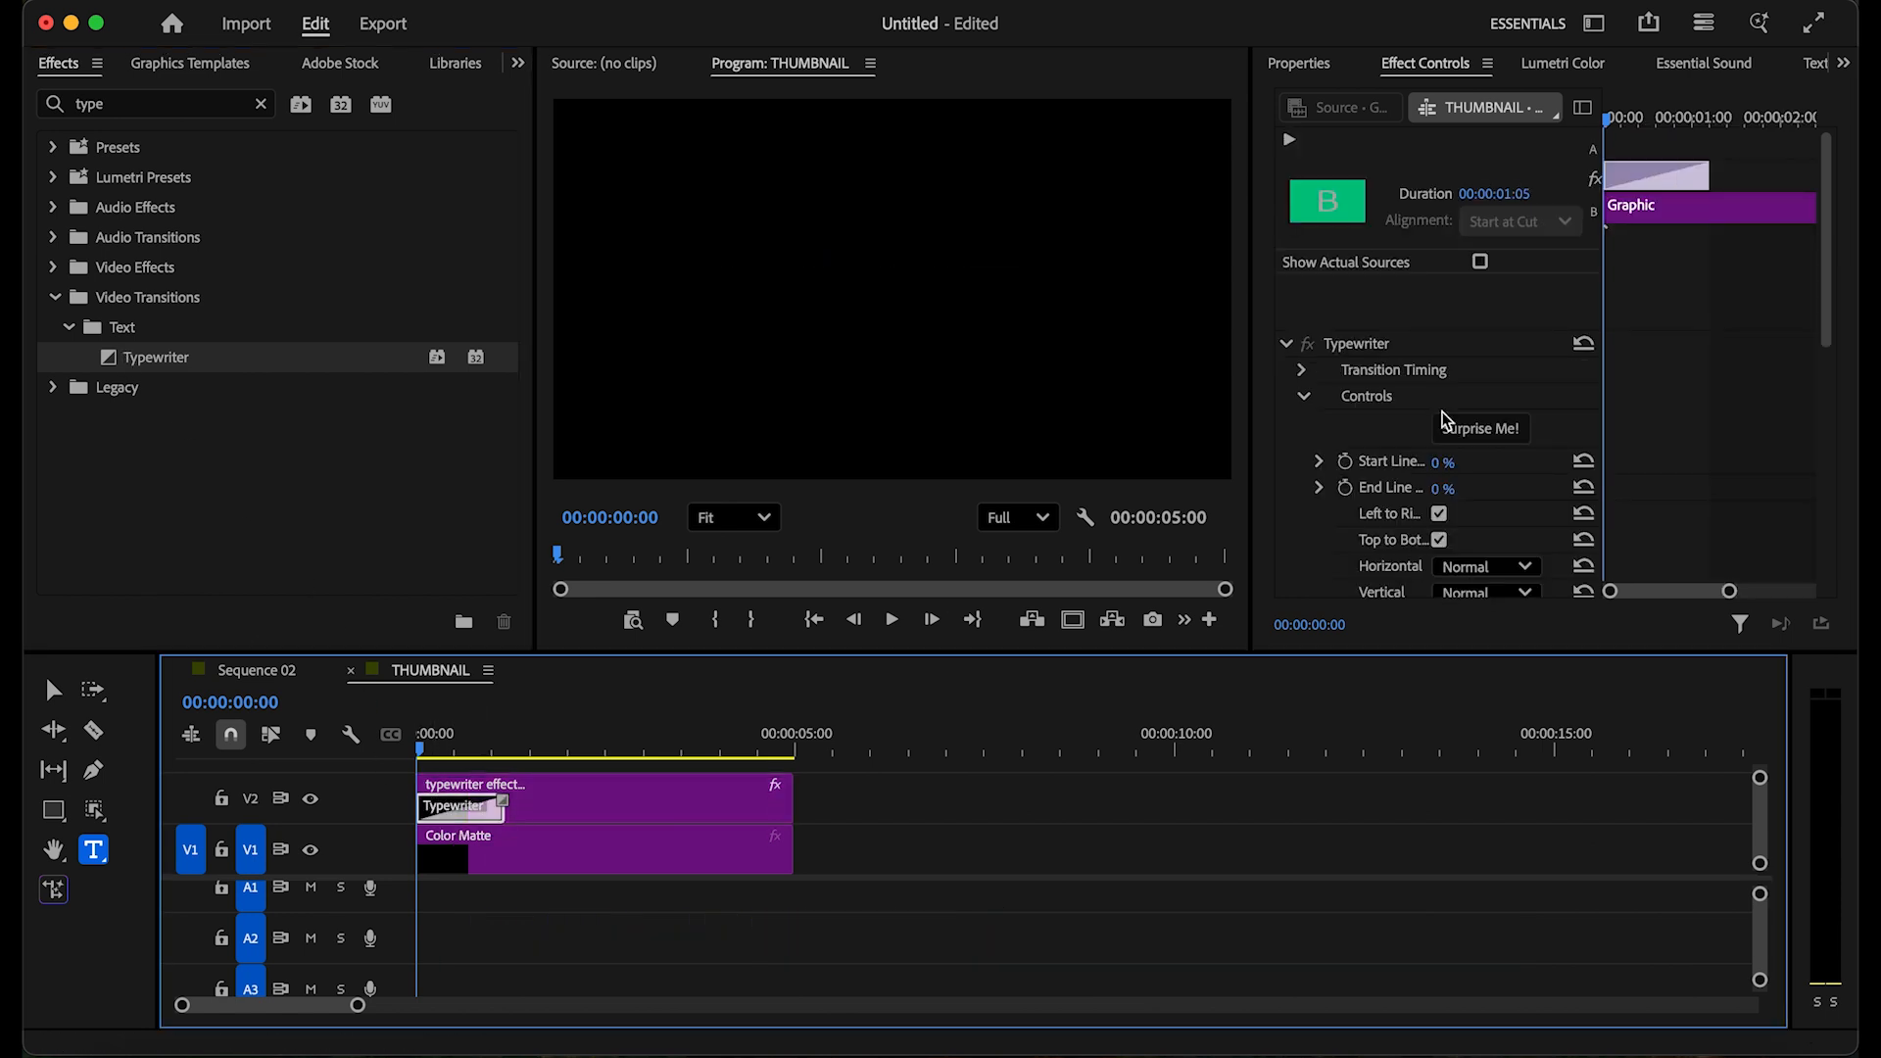
Step: Make the Typewriter transition's caret visible in yellow (D9D120) and play the effect from the start
{"action": "key", "text": "shift+Down"}
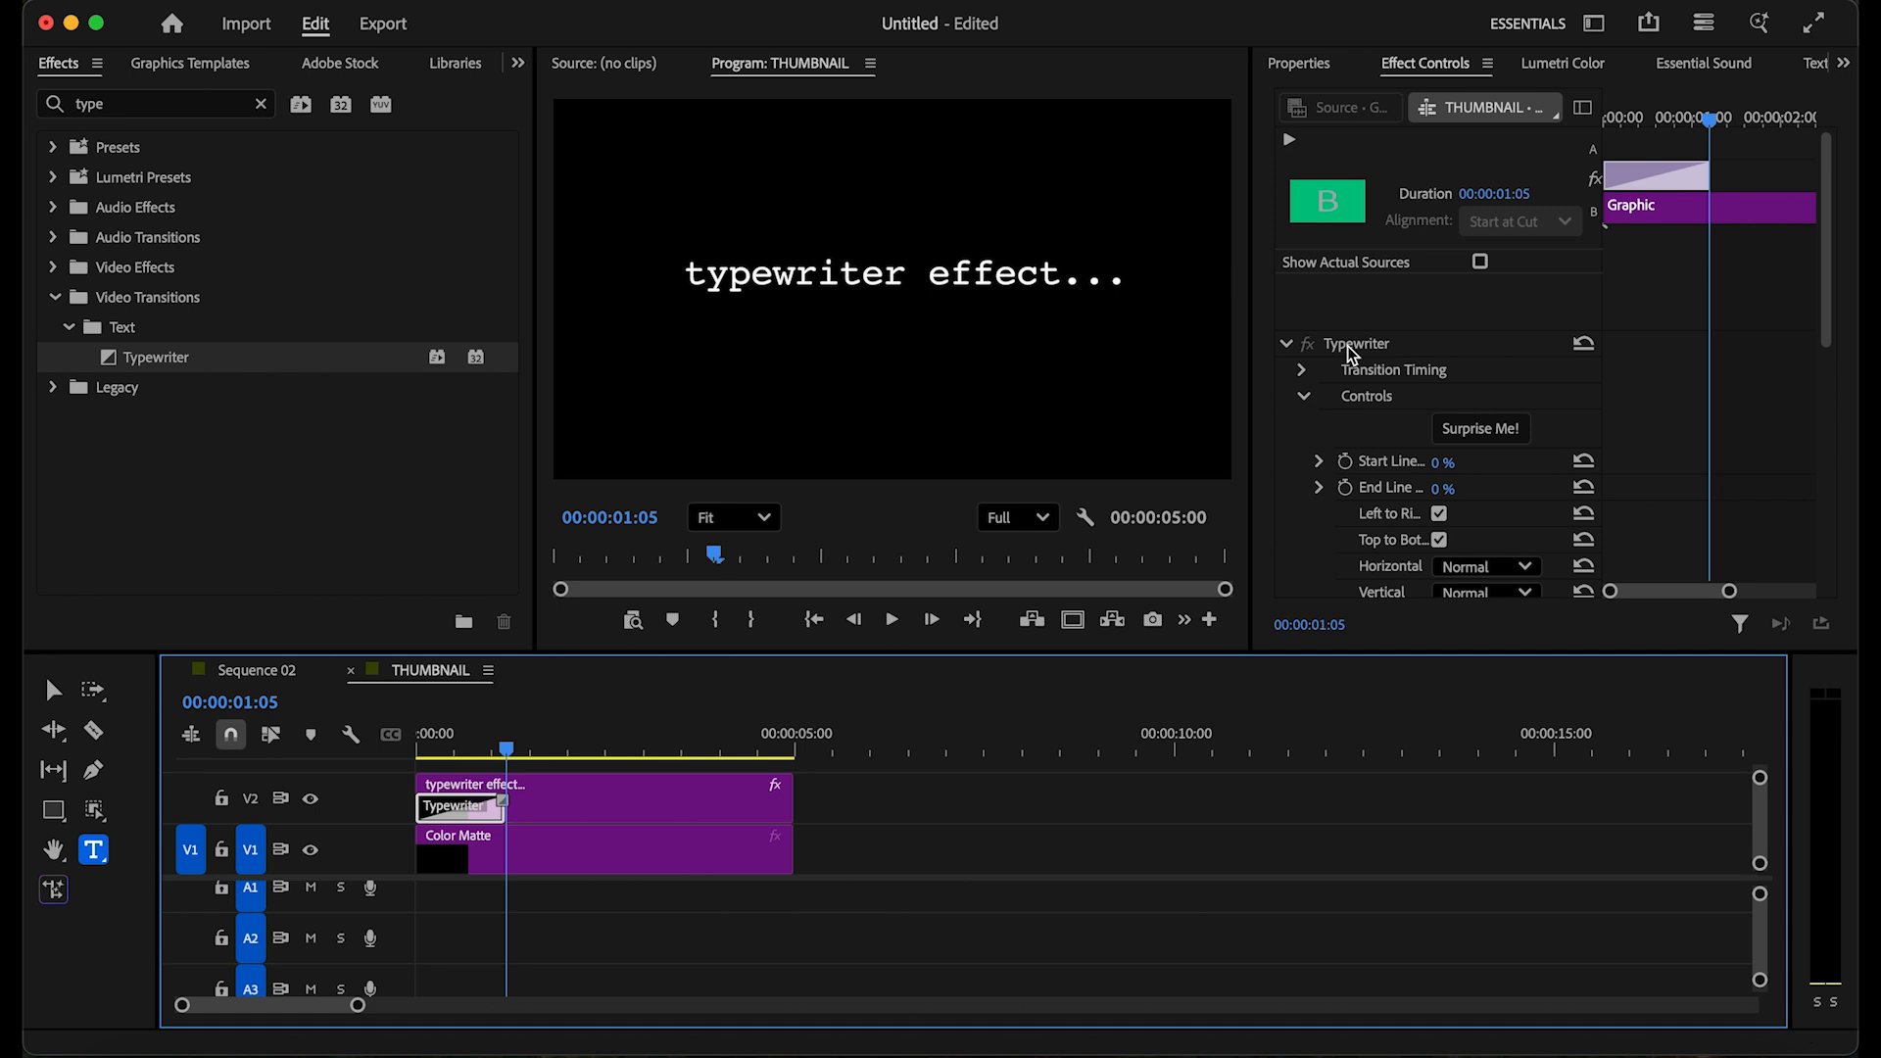
{"action": "scroll", "coordinate": [1351, 353], "scroll_direction": "down", "scroll_amount": 8}
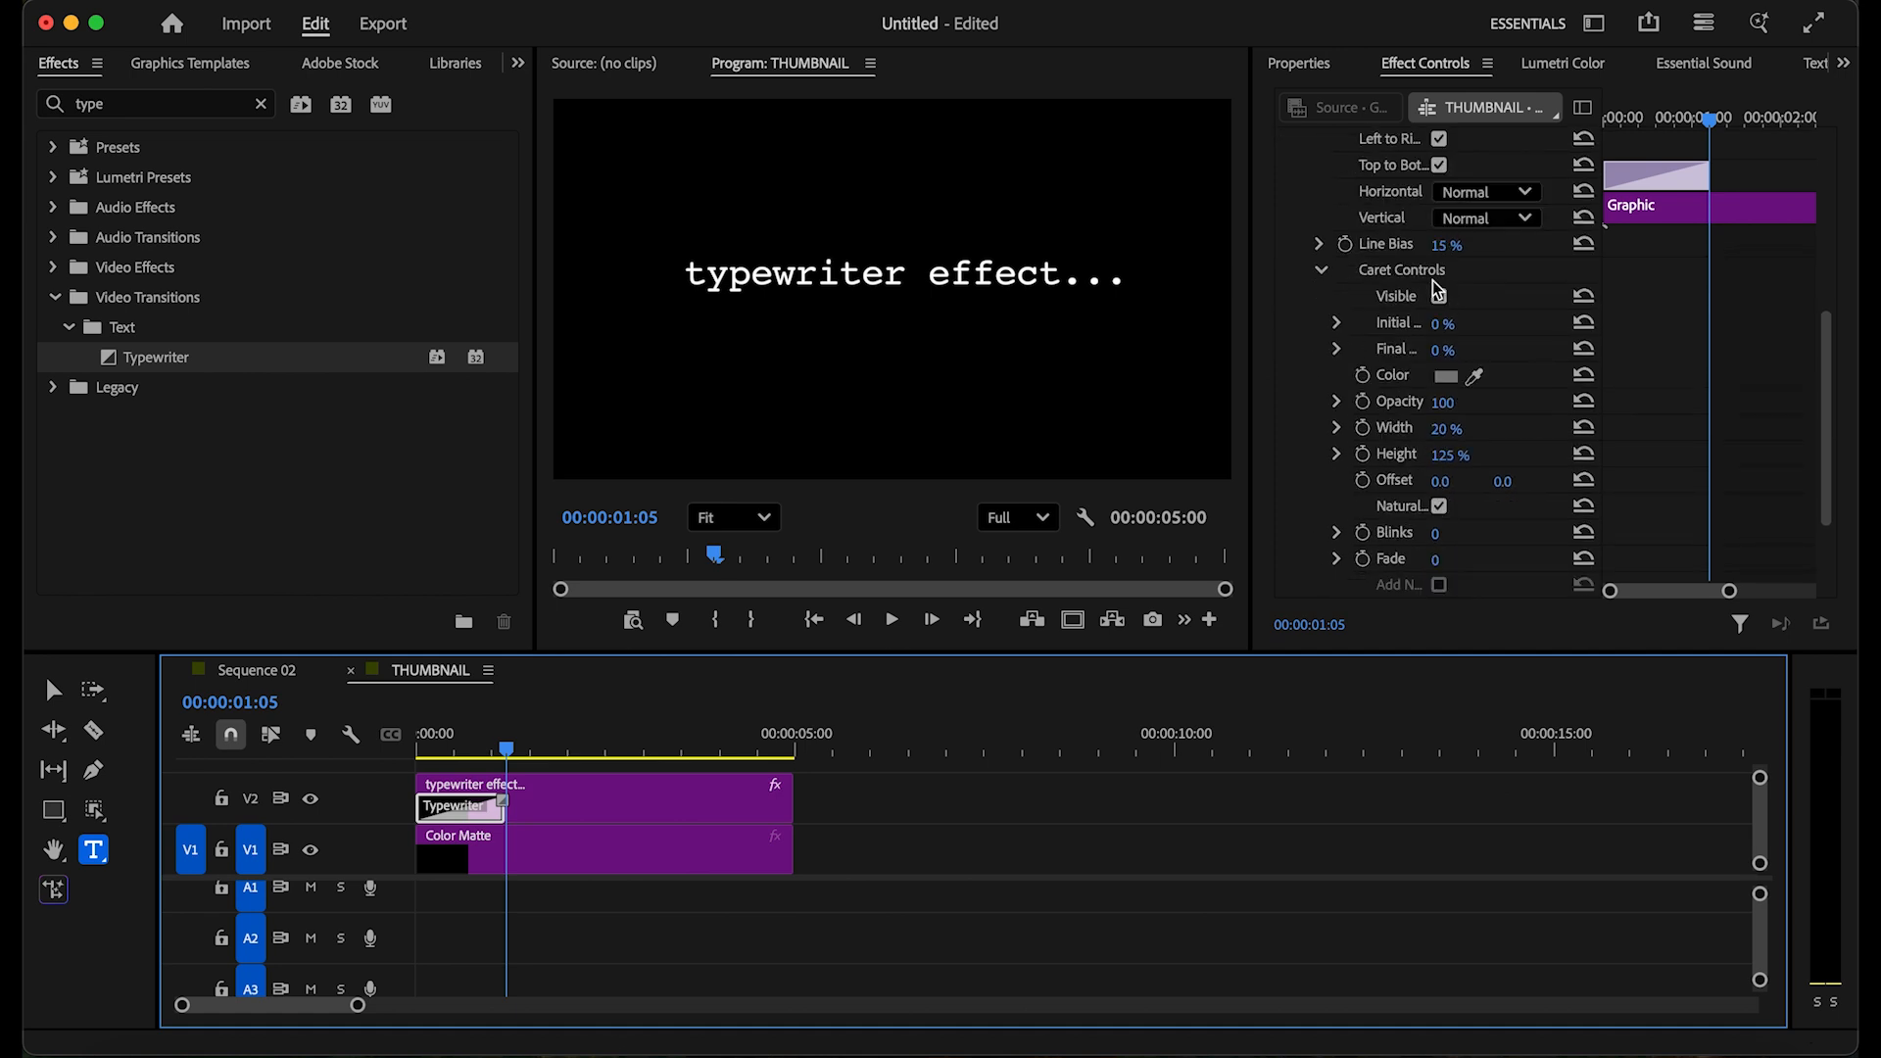
{"action": "left_click", "coordinate": [1439, 295]}
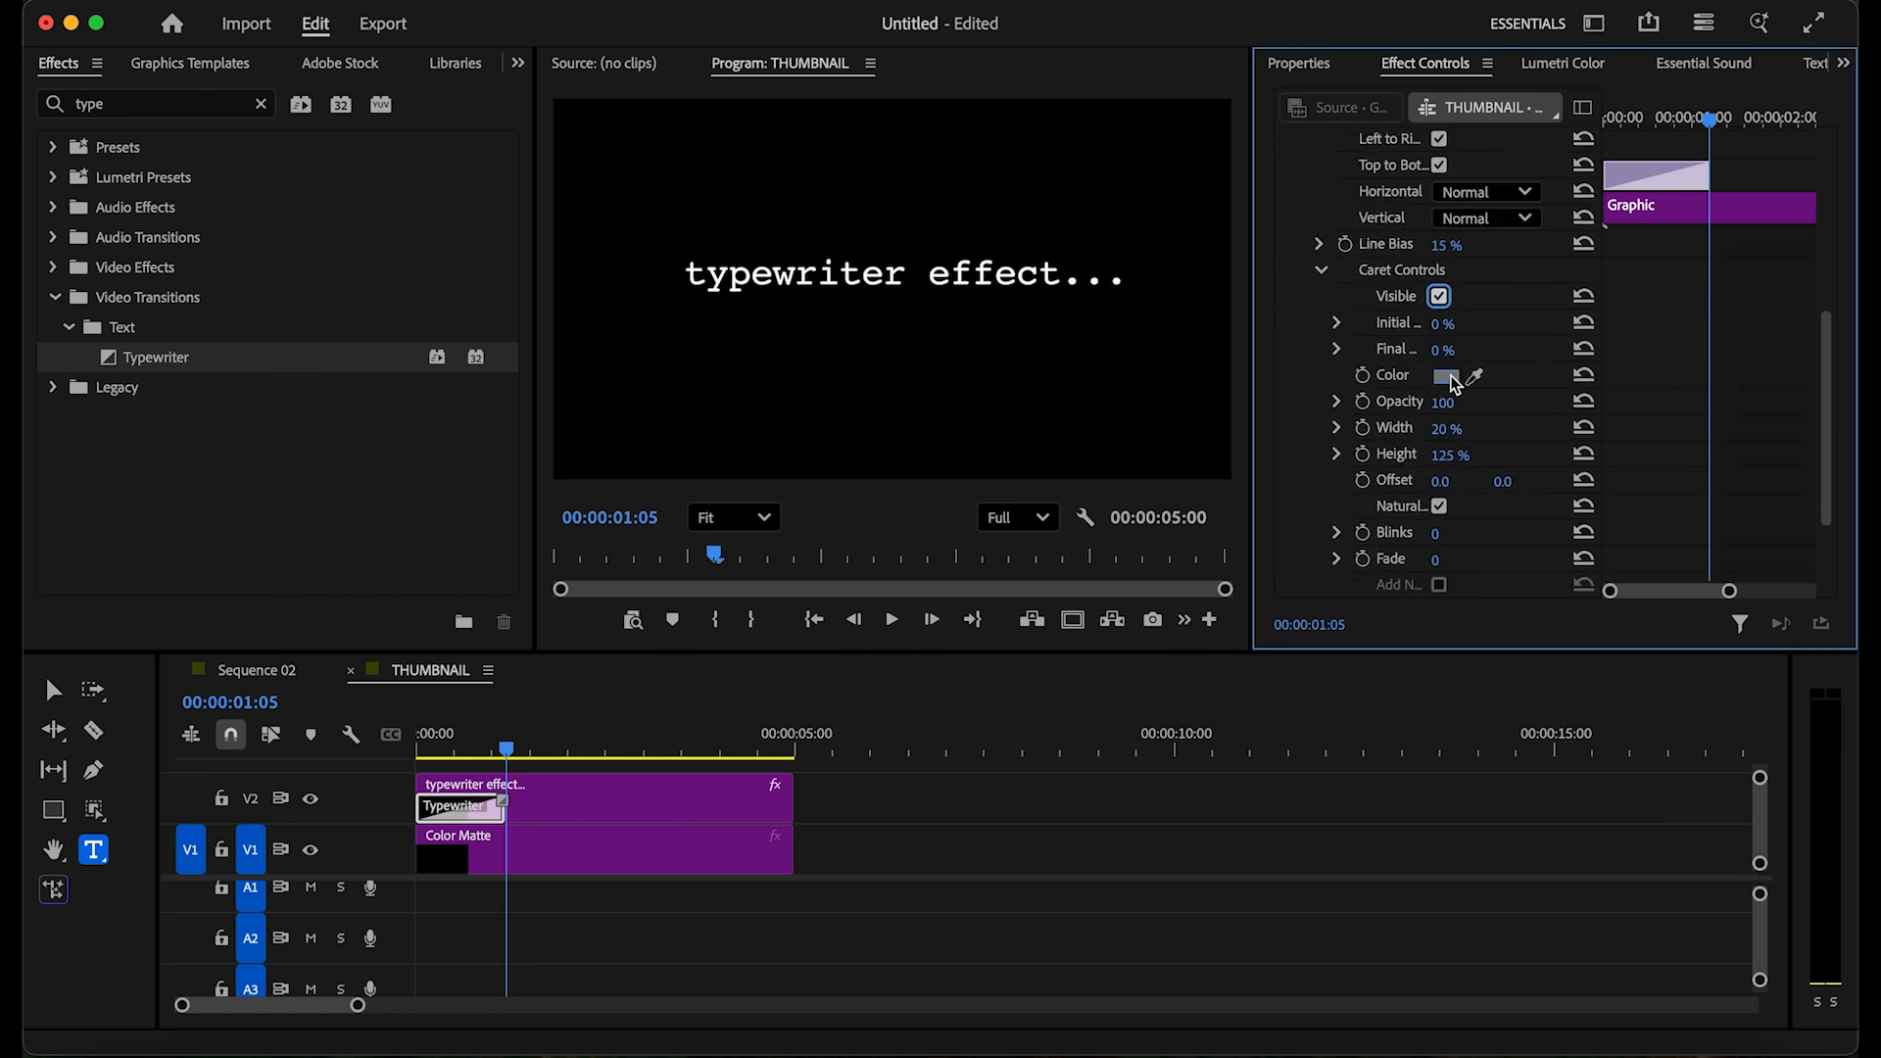
{"action": "left_click", "coordinate": [1447, 377]}
{"action": "left_click", "coordinate": [986, 413]}
{"action": "left_click_drag", "start_coordinate": [880, 467], "coordinate": [910, 624]}
{"action": "left_click", "coordinate": [987, 404]}
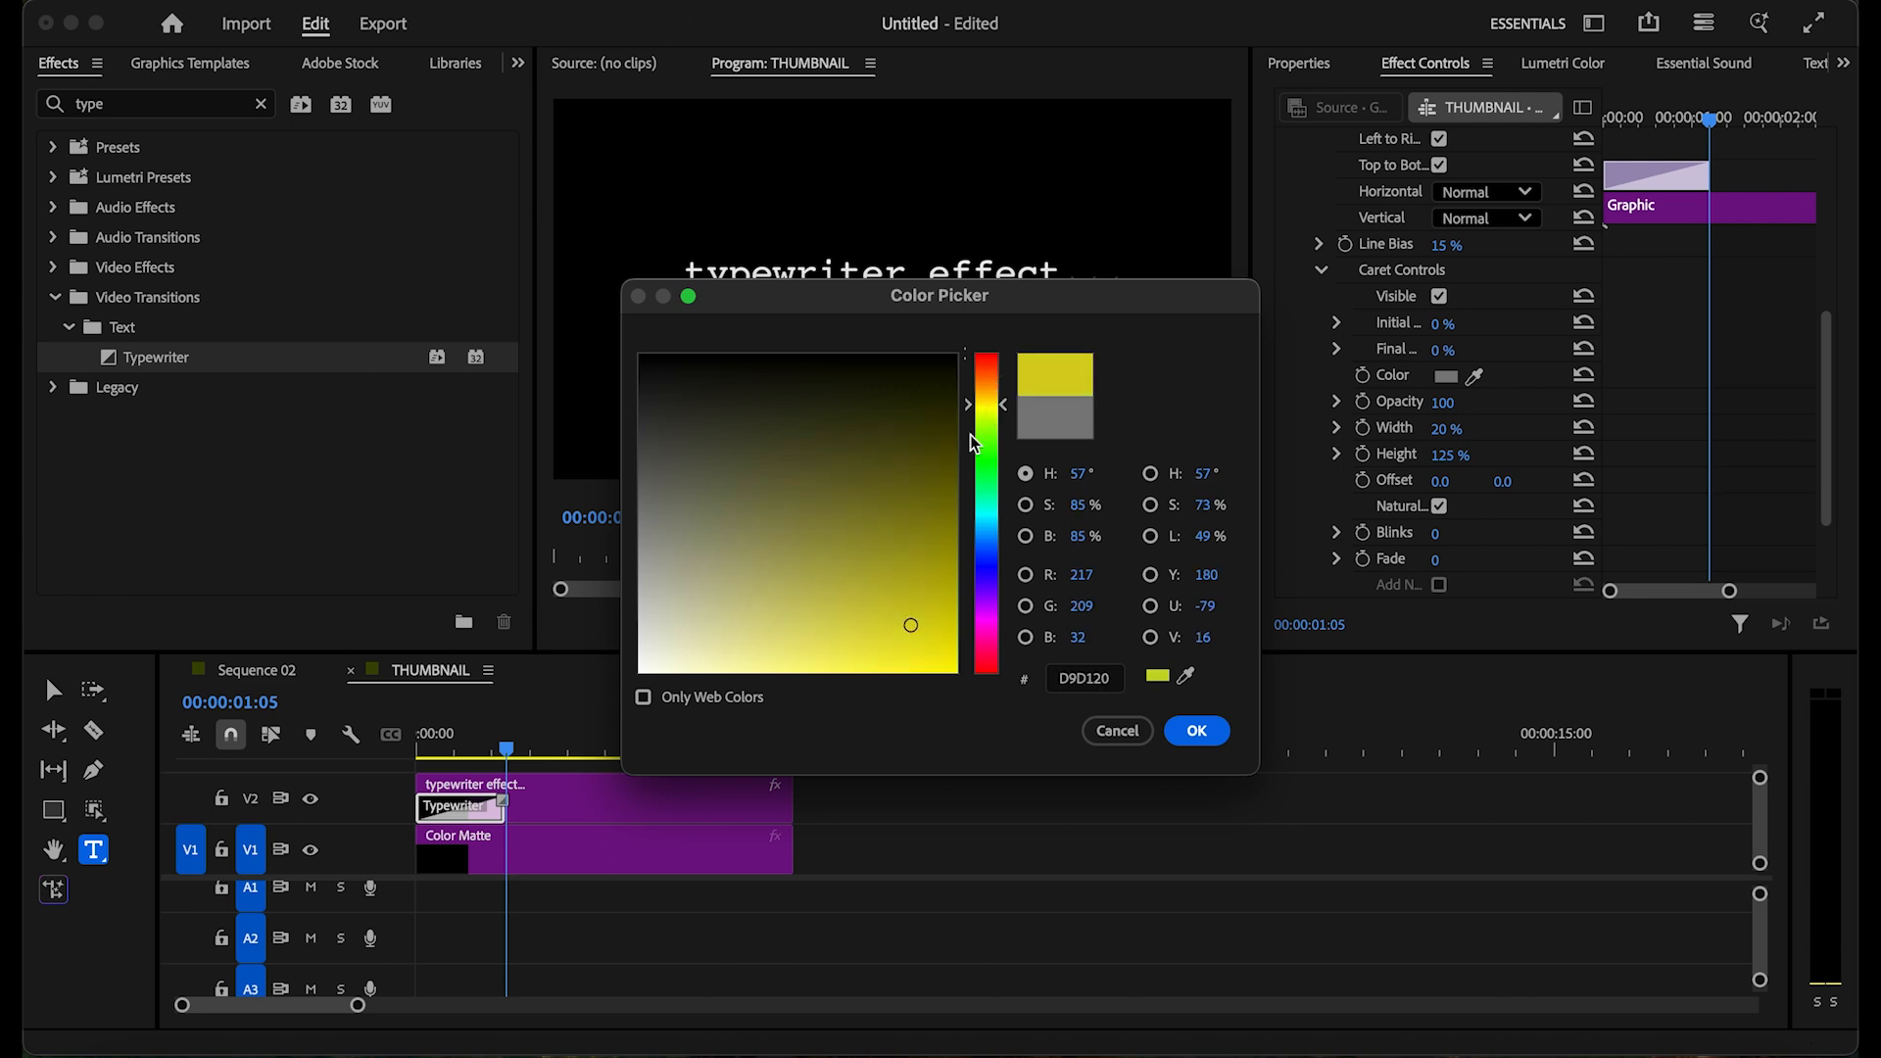
{"action": "left_click", "coordinate": [1192, 726]}
{"action": "left_click_drag", "start_coordinate": [506, 748], "coordinate": [419, 752]}
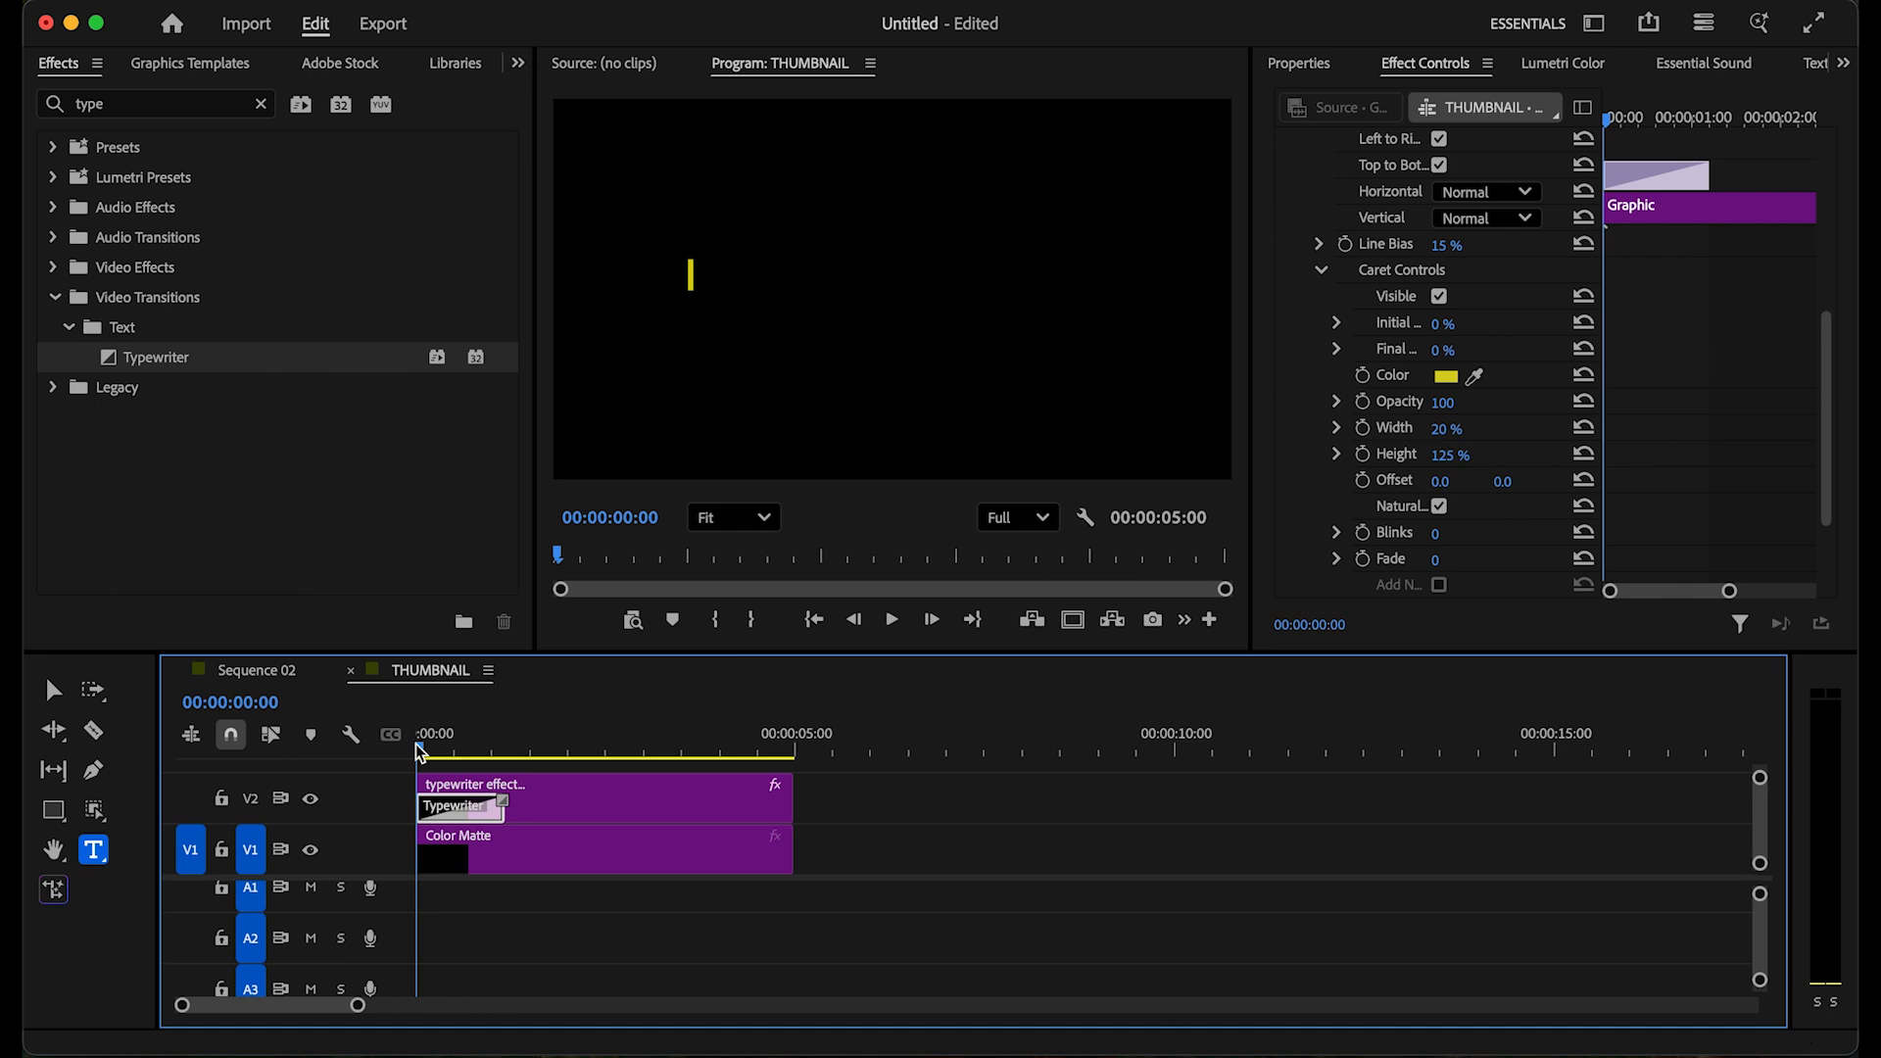
{"action": "key", "text": "space"}
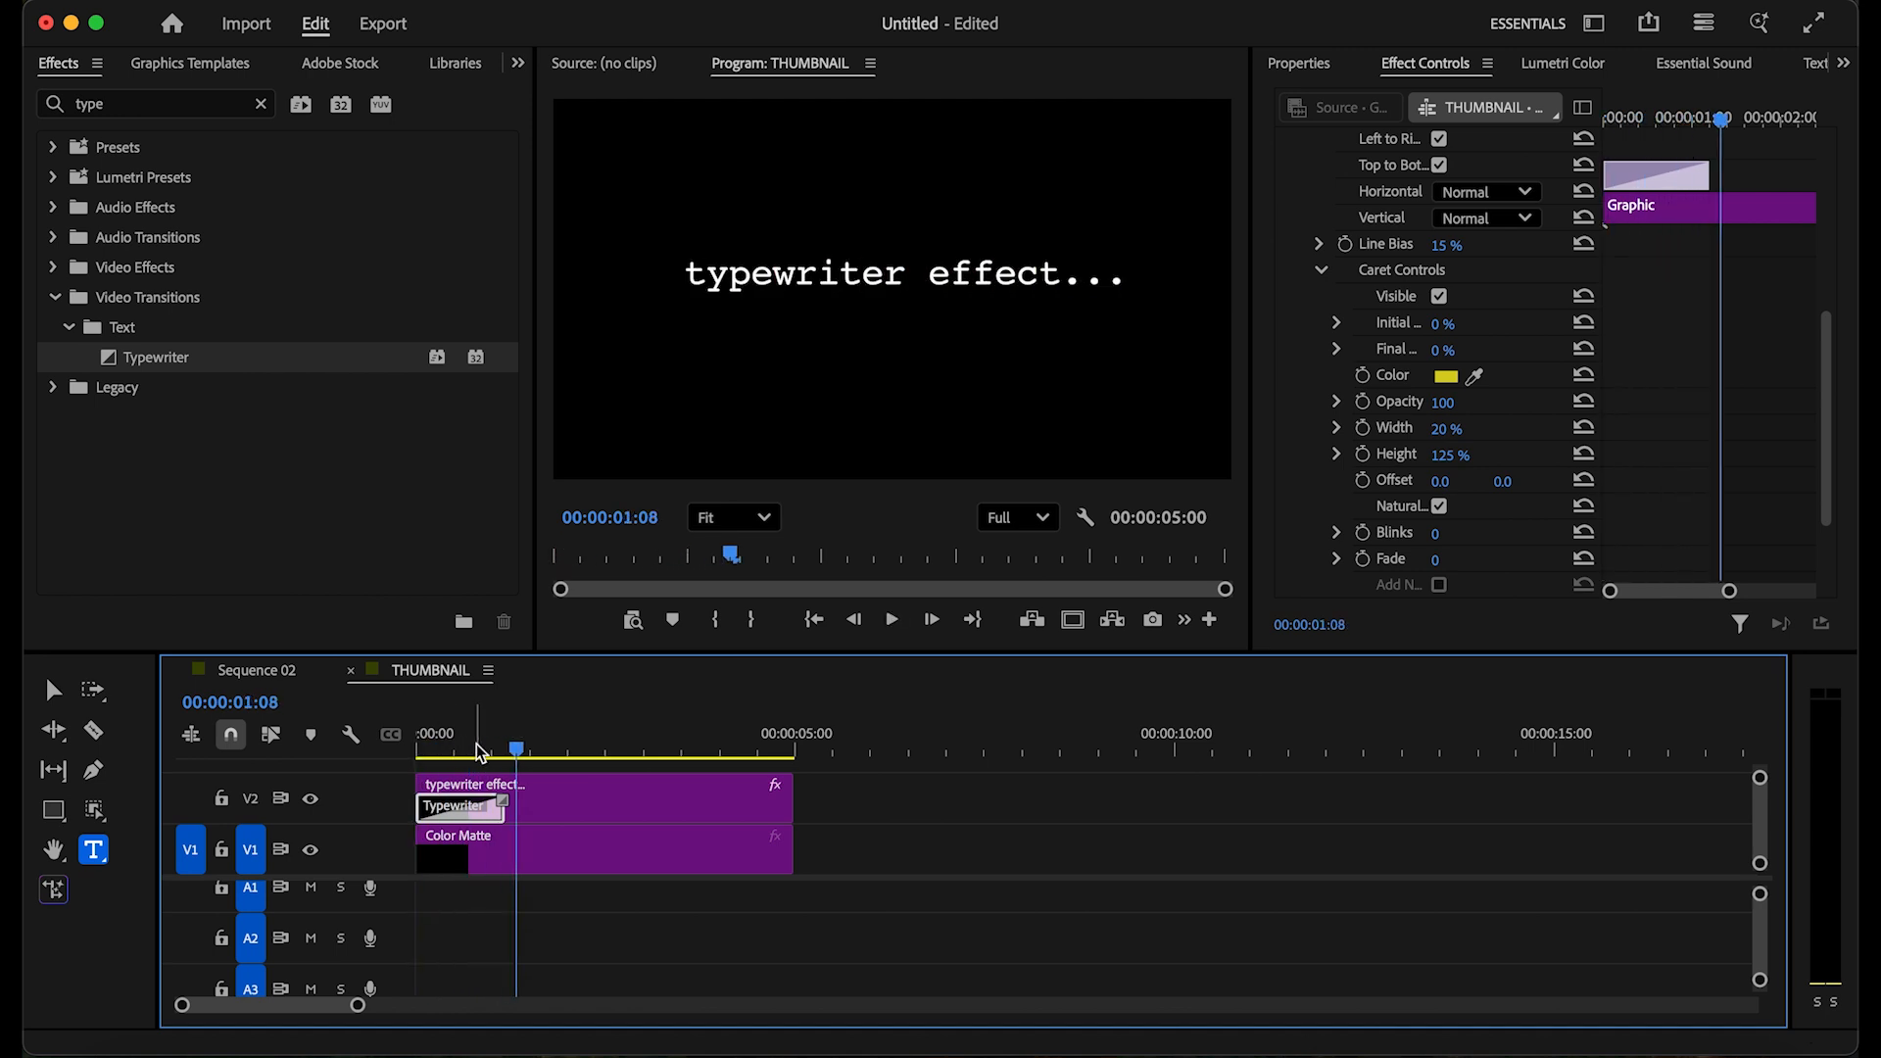
Step: Set the Typewriter caret's width to 18% and its height to 141%, checking it partway through the transition
{"action": "left_click", "coordinate": [472, 749]}
{"action": "left_click", "coordinate": [1440, 296]}
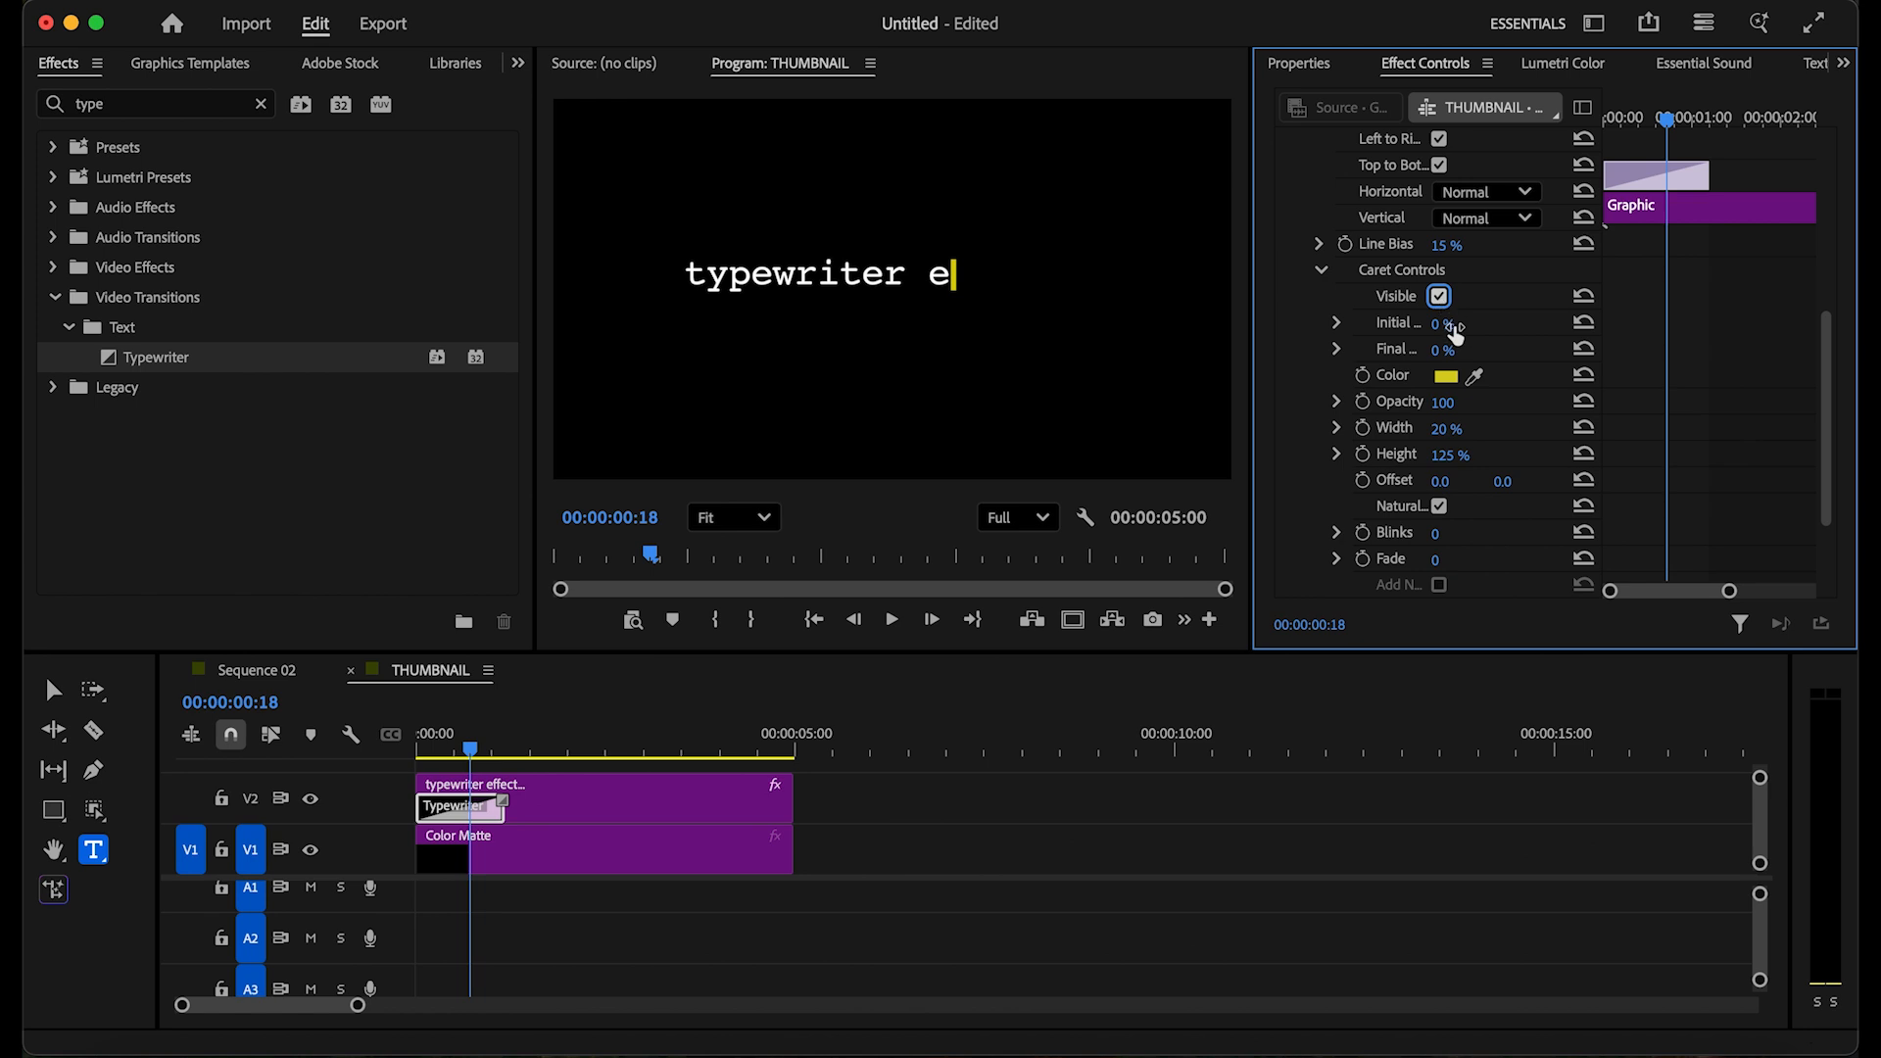
{"action": "scroll", "coordinate": [1456, 334], "scroll_direction": "down", "scroll_amount": 2}
{"action": "left_click_drag", "start_coordinate": [1444, 295], "coordinate": [1420, 296]}
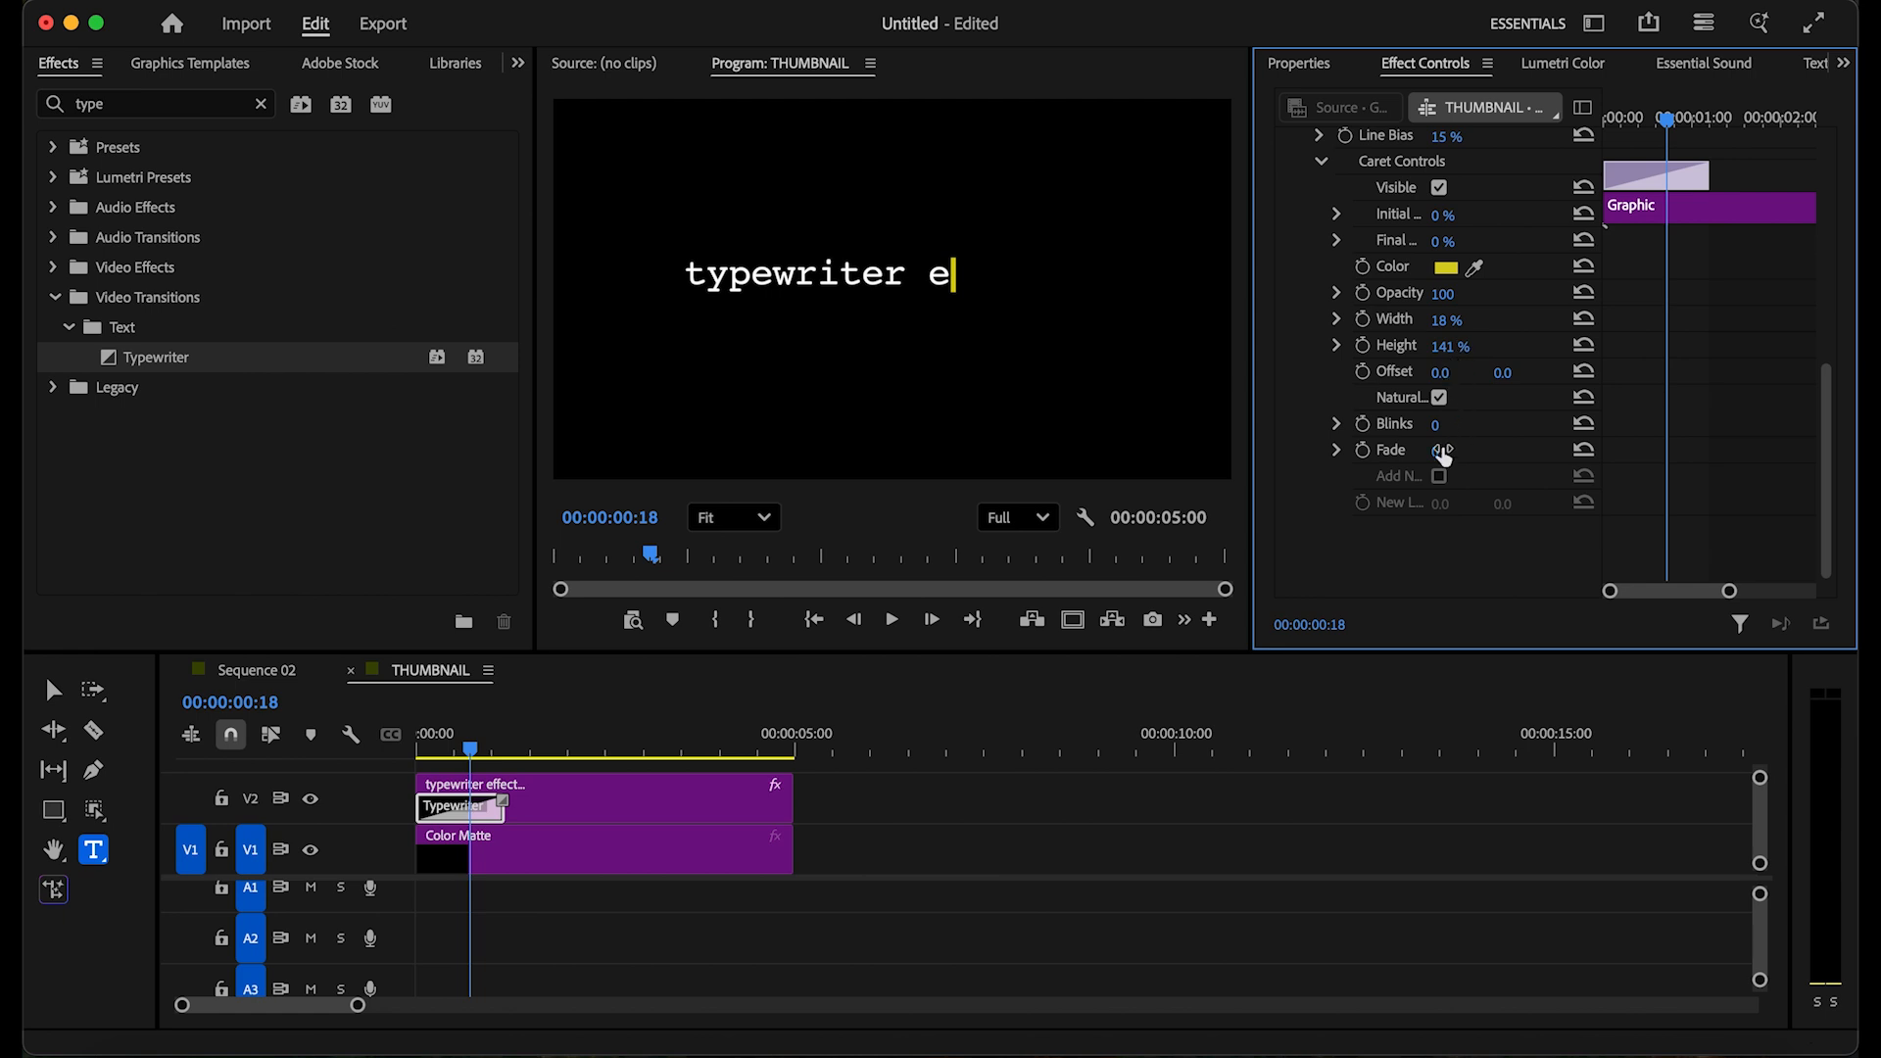
{"action": "scroll", "coordinate": [1441, 448], "scroll_direction": "up", "scroll_amount": 4}
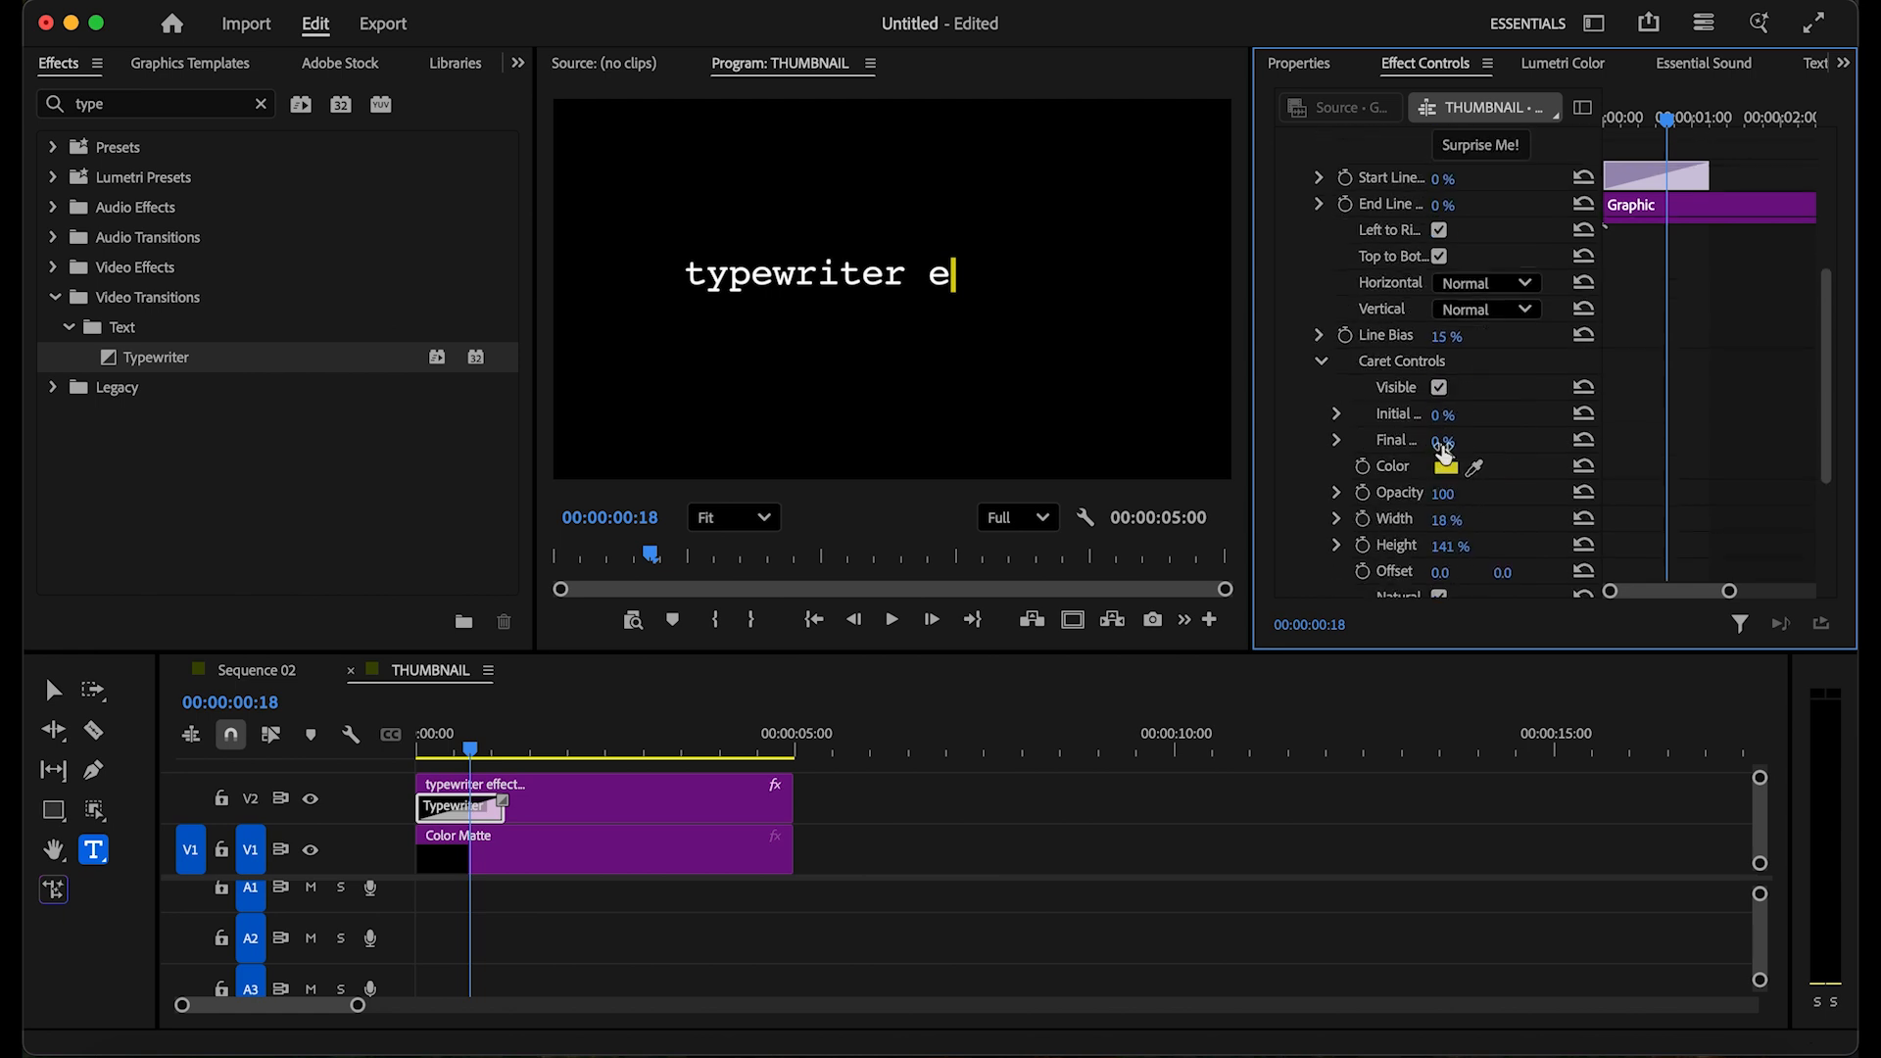
Step: Lengthen the Typewriter transition to cover most of the text clip and play it from the start
{"action": "left_click", "coordinate": [507, 810]}
{"action": "left_click_drag", "start_coordinate": [508, 810], "coordinate": [720, 809]}
{"action": "key", "text": "Home"}
{"action": "key", "text": "space"}
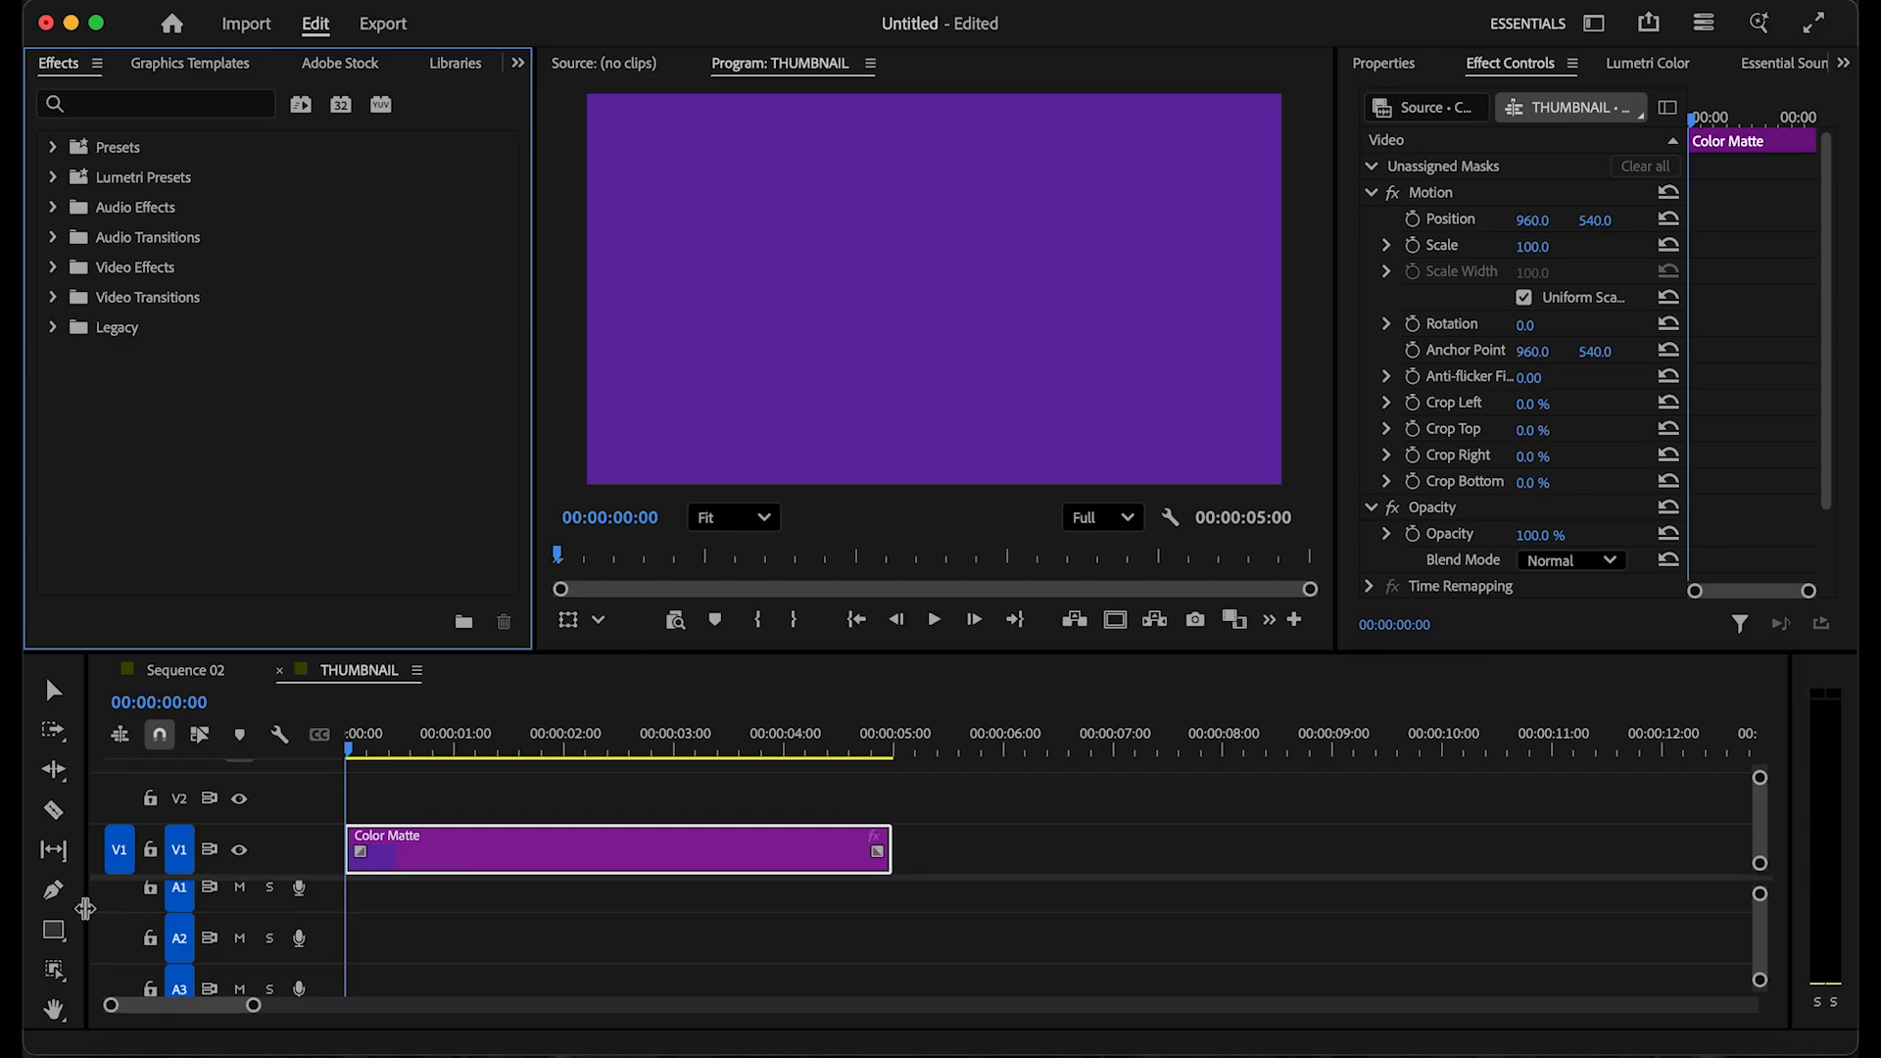
Step: Add a text layer reading "TEXT ANIMATION" above the purple colour matte
{"action": "left_click_drag", "start_coordinate": [78, 899], "coordinate": [158, 898]}
{"action": "left_click", "coordinate": [792, 280]}
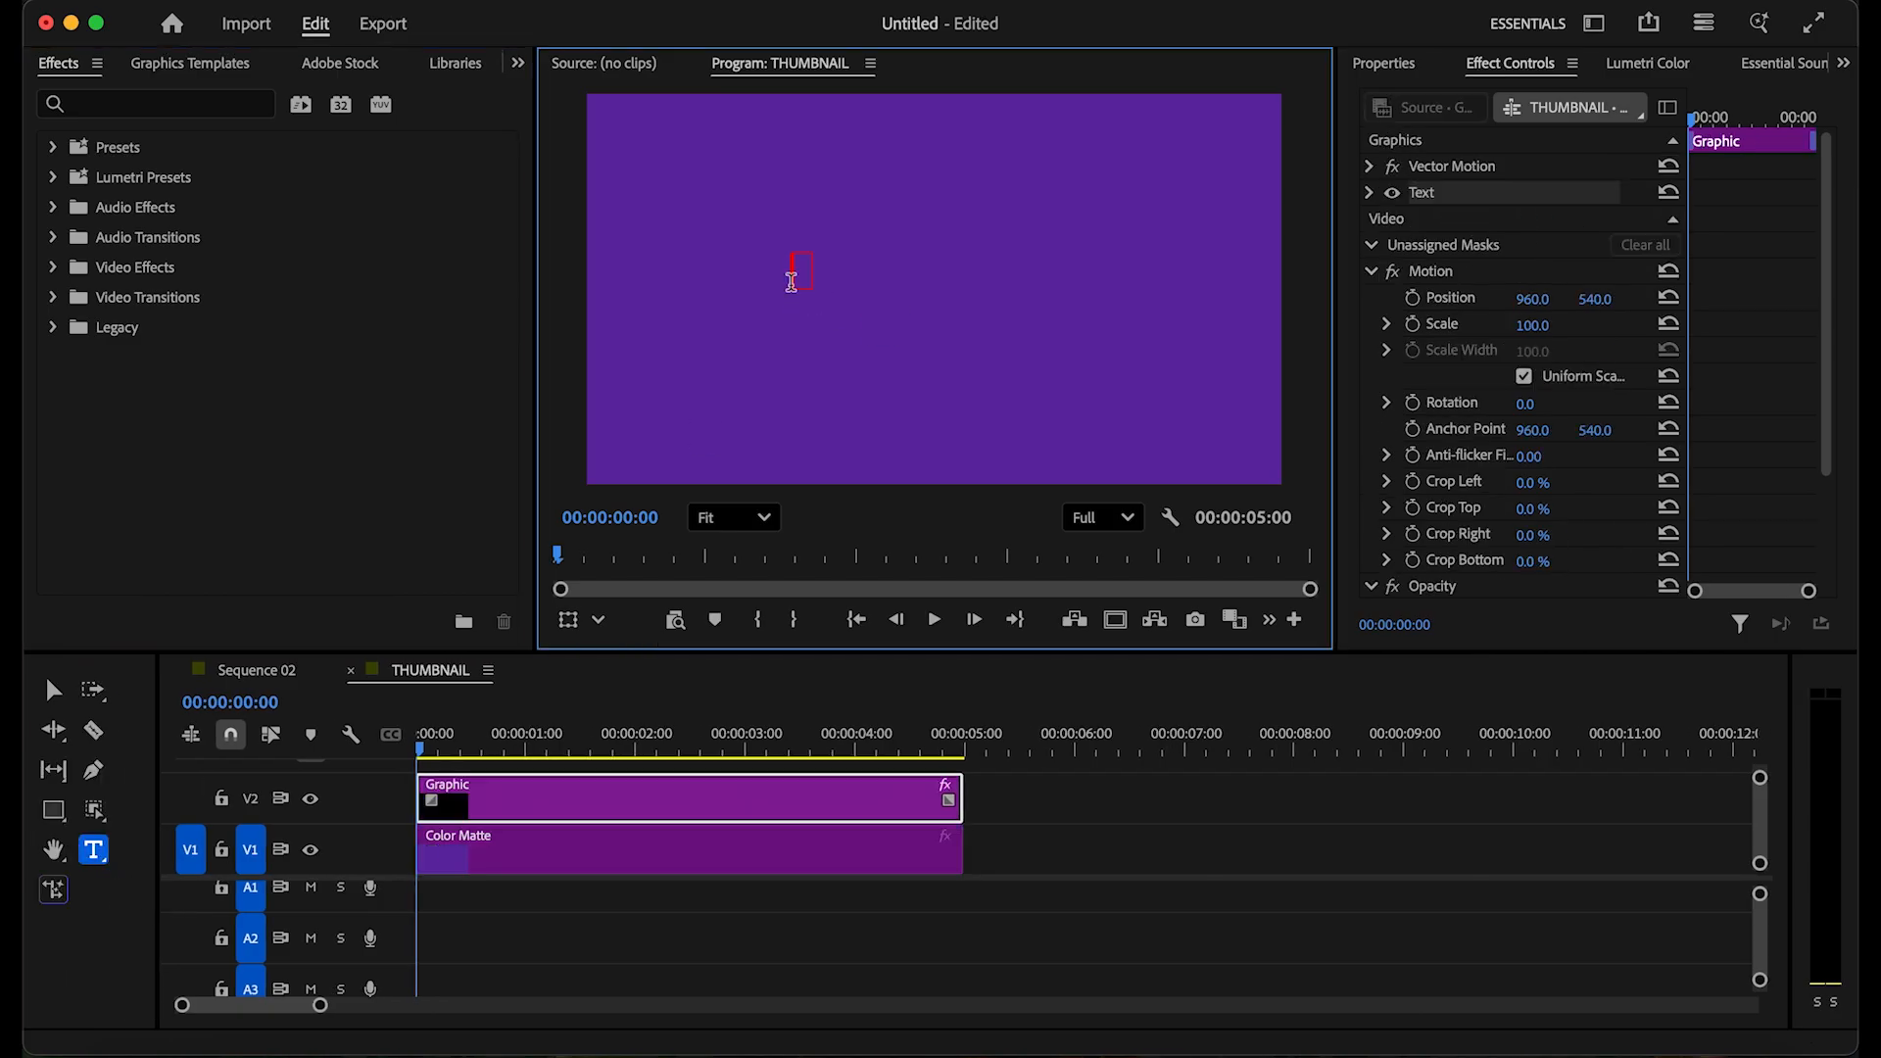
{"action": "type", "text": "TEXT ANIMATION"}
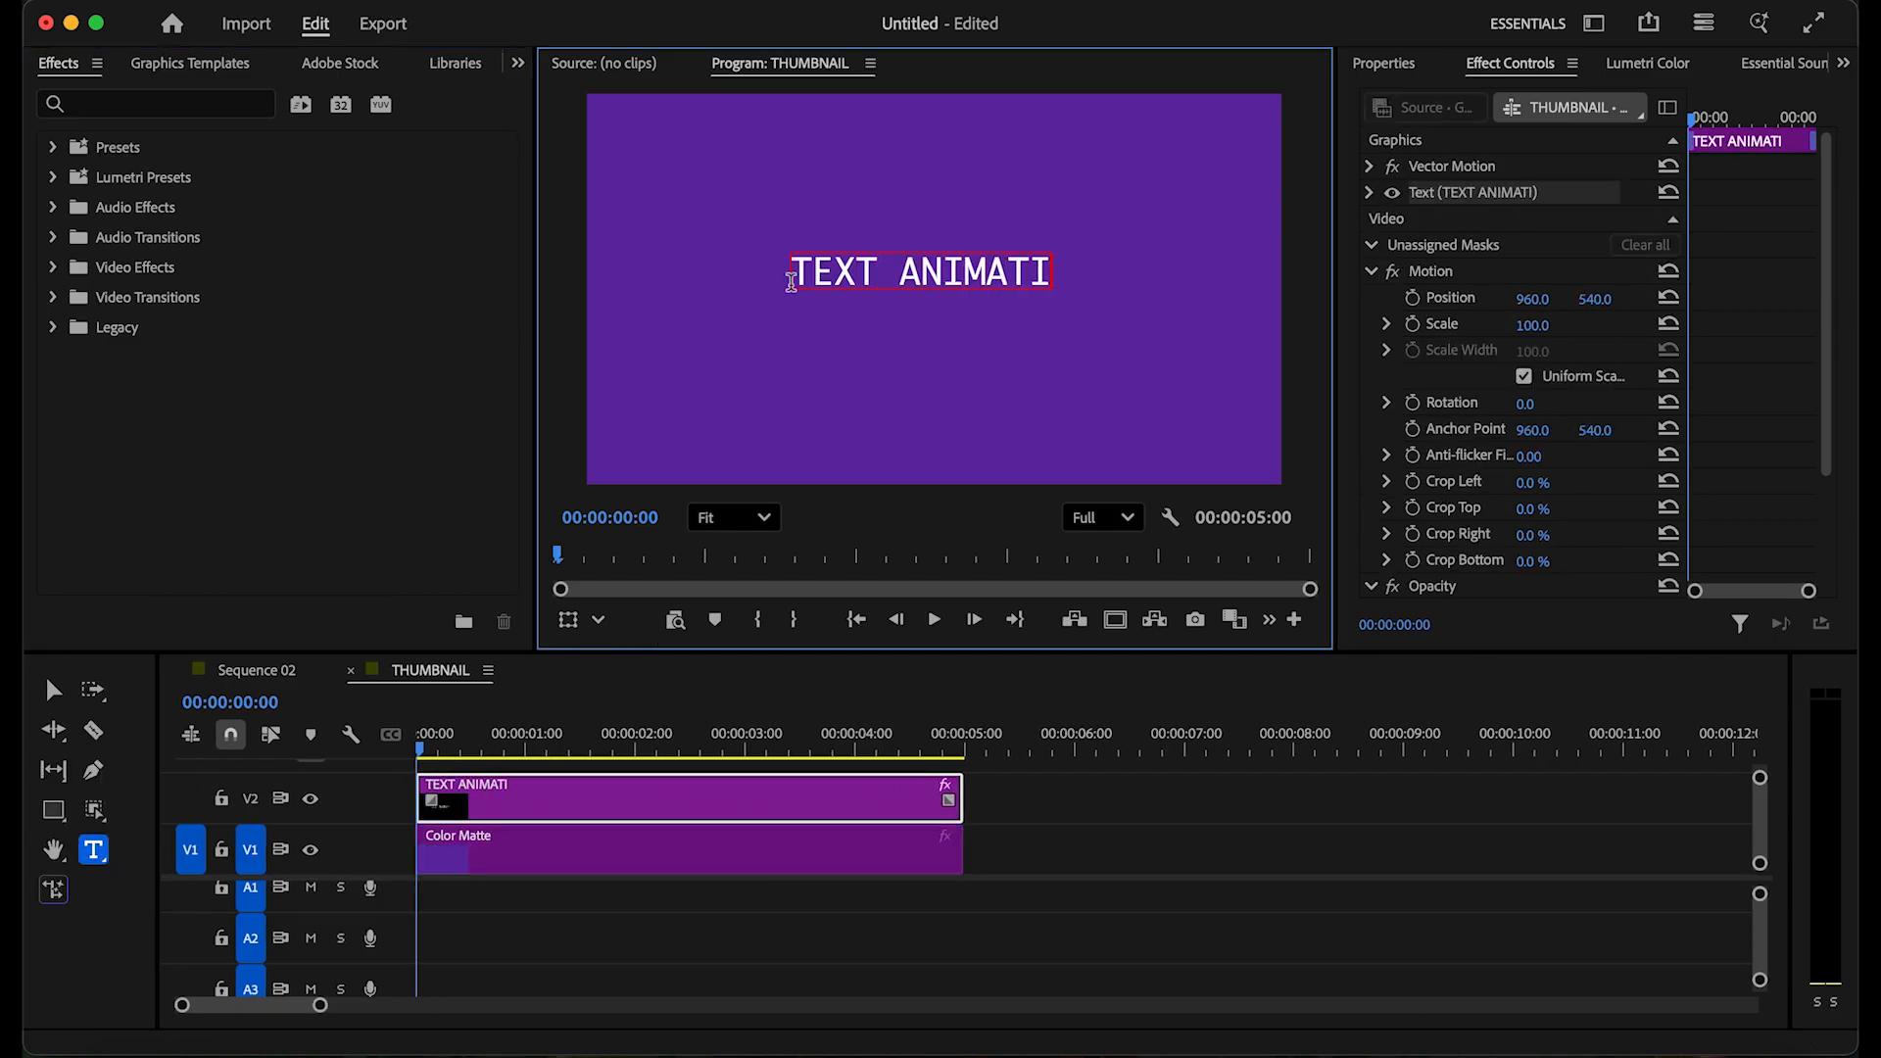
Step: Set the text's font to Mr Eaves XL San OT in the Bold style
{"action": "left_click", "coordinate": [1369, 192]}
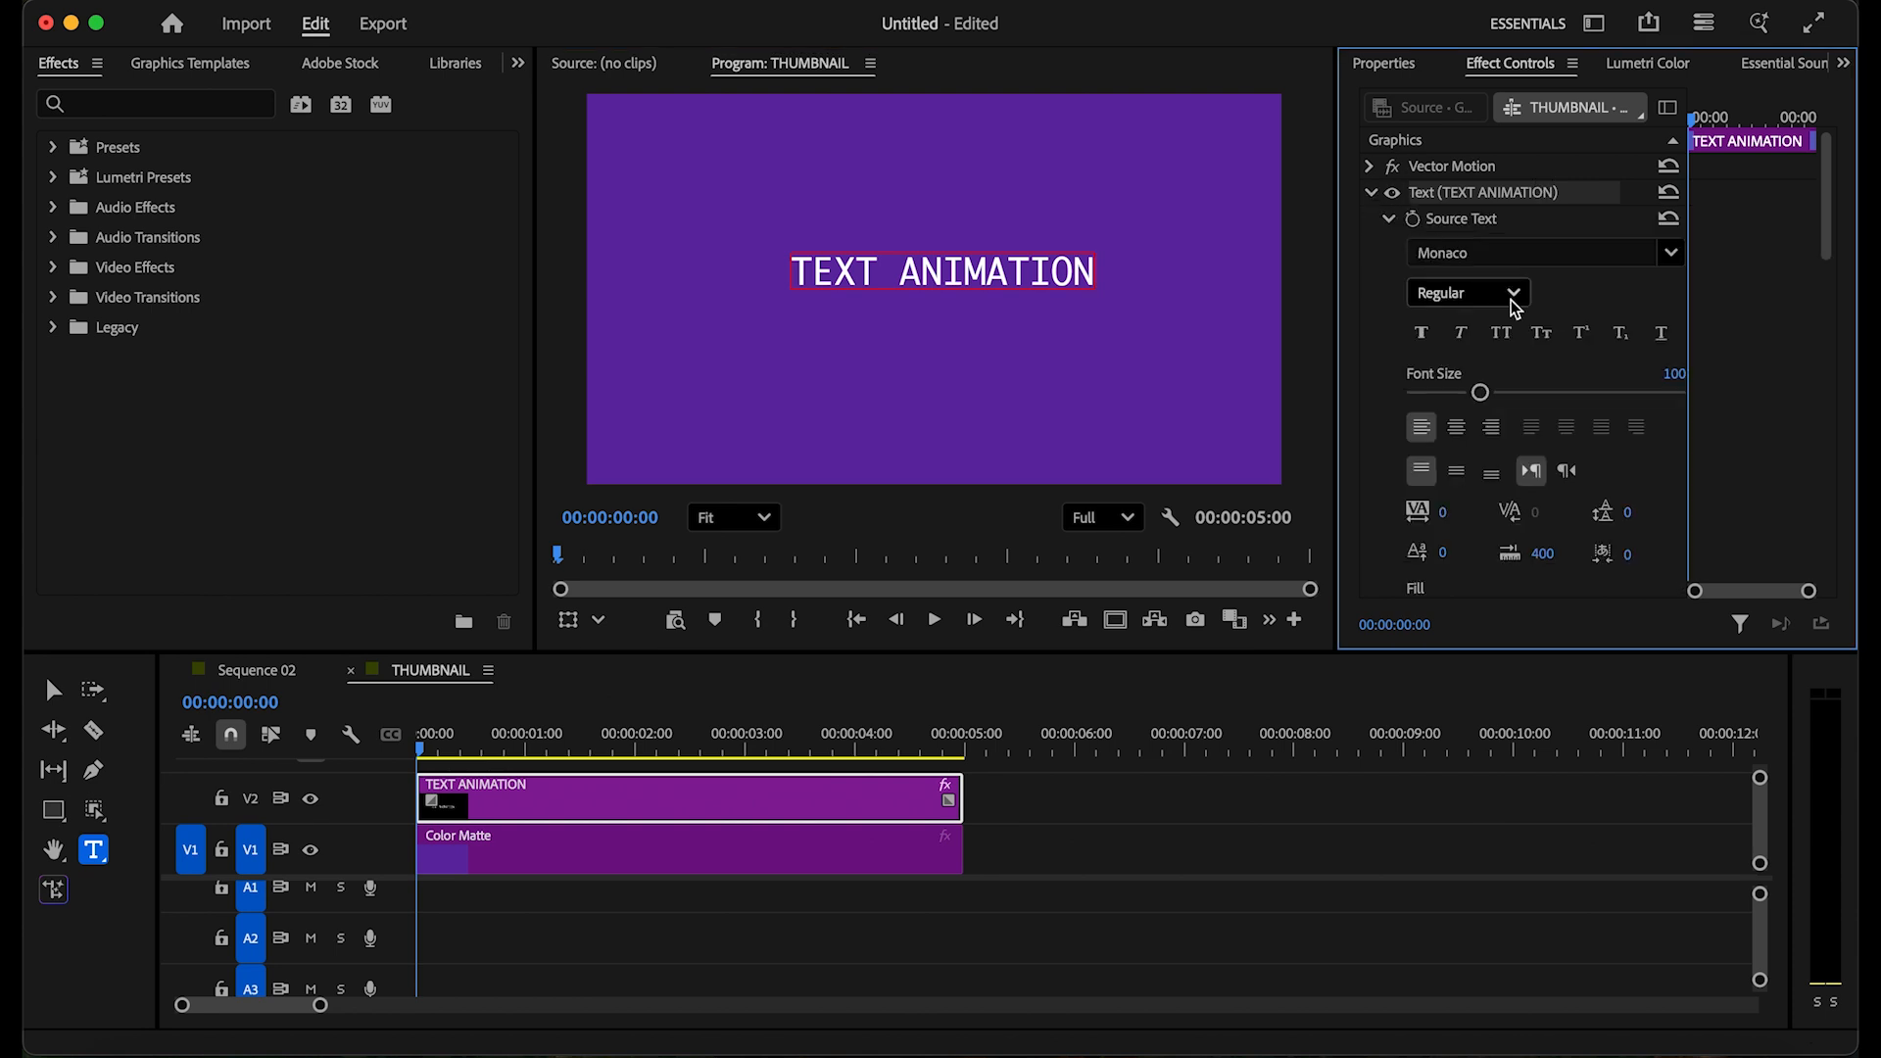
{"action": "left_click", "coordinate": [1565, 254]}
{"action": "left_click", "coordinate": [1549, 494]}
{"action": "left_click", "coordinate": [1468, 292]}
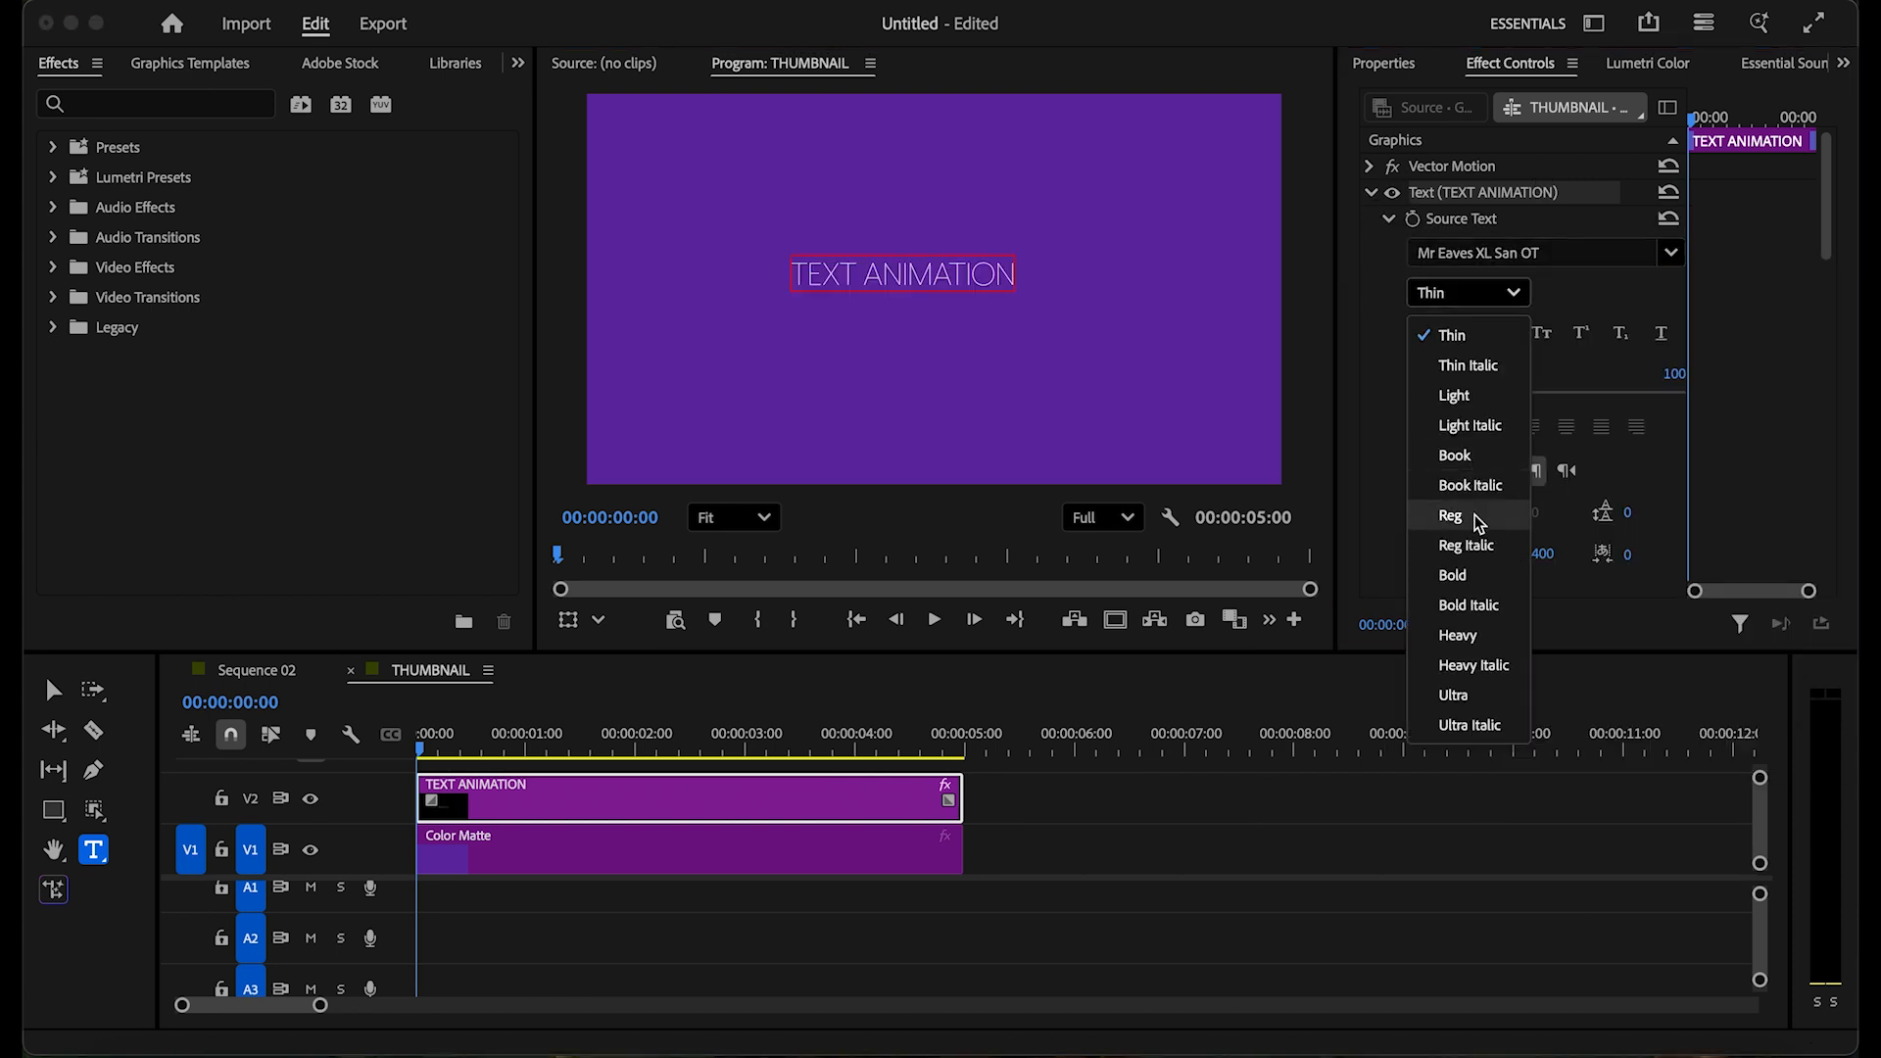
{"action": "left_click", "coordinate": [1473, 574]}
Step: Set the text's font size to 123, keep it left-aligned and centre its vertical alignment
{"action": "mouse_move", "coordinate": [1480, 391]}
{"action": "left_mouse_down"}
{"action": "mouse_move", "coordinate": [1511, 394]}
{"action": "mouse_move", "coordinate": [1495, 394]}
{"action": "left_mouse_up"}
{"action": "left_click", "coordinate": [1456, 429]}
{"action": "left_click", "coordinate": [1490, 429]}
{"action": "left_click", "coordinate": [1422, 427]}
{"action": "left_click", "coordinate": [1457, 470]}
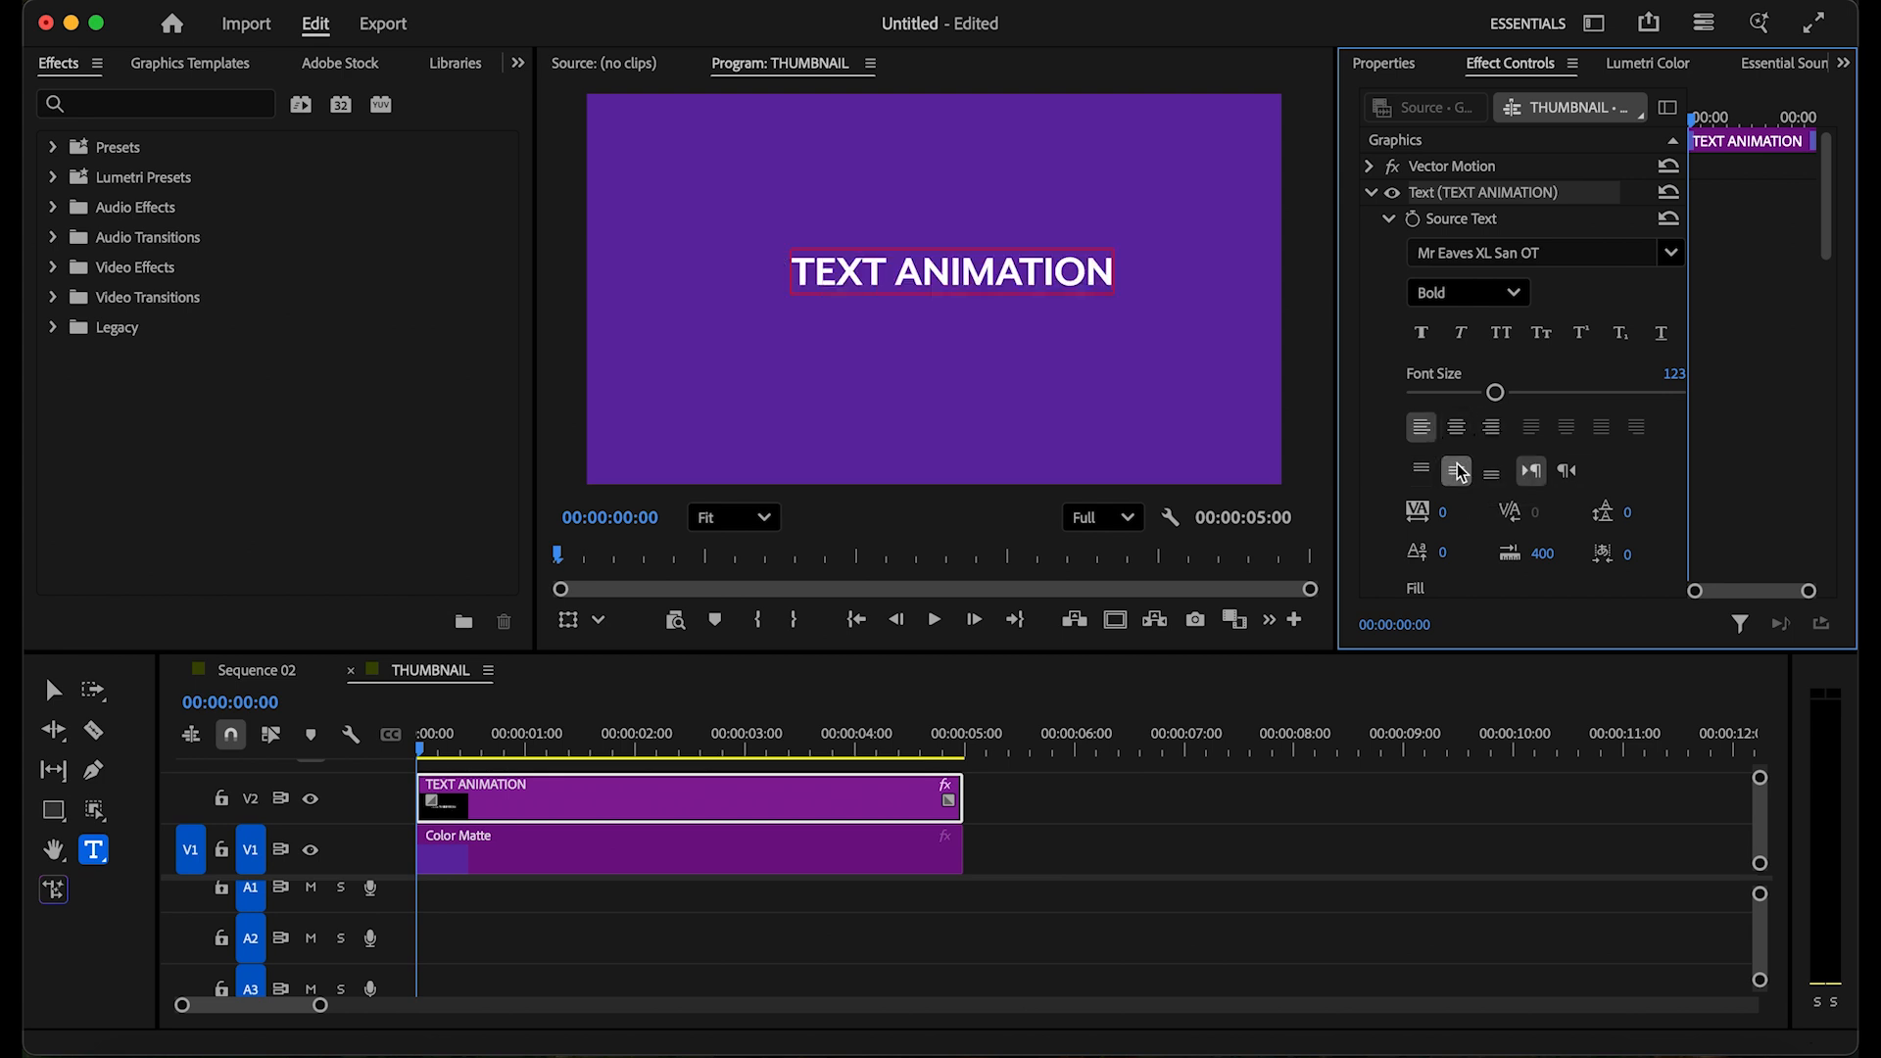
Step: Apply the Text Animator transition to the start of the TEXT ANIMATION clip and select the transition
{"action": "left_click", "coordinate": [159, 102]}
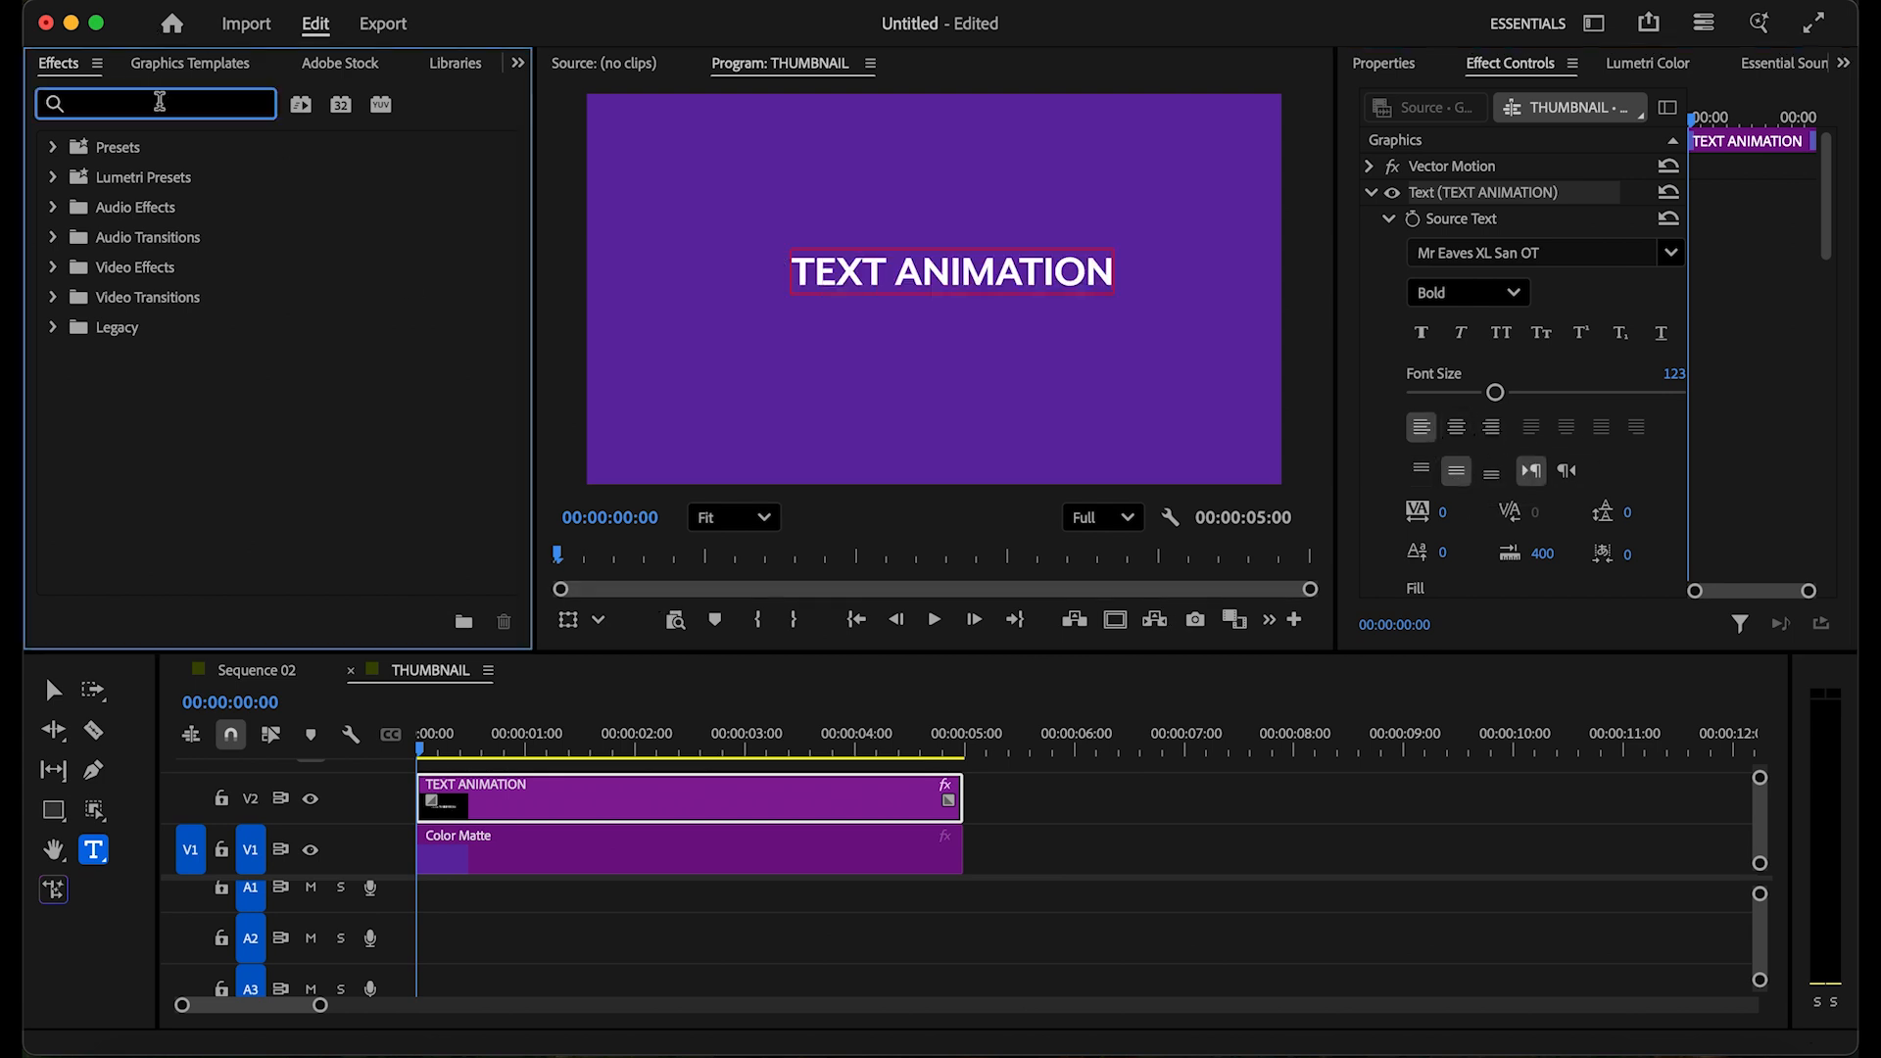
{"action": "type", "text": "TEXT"}
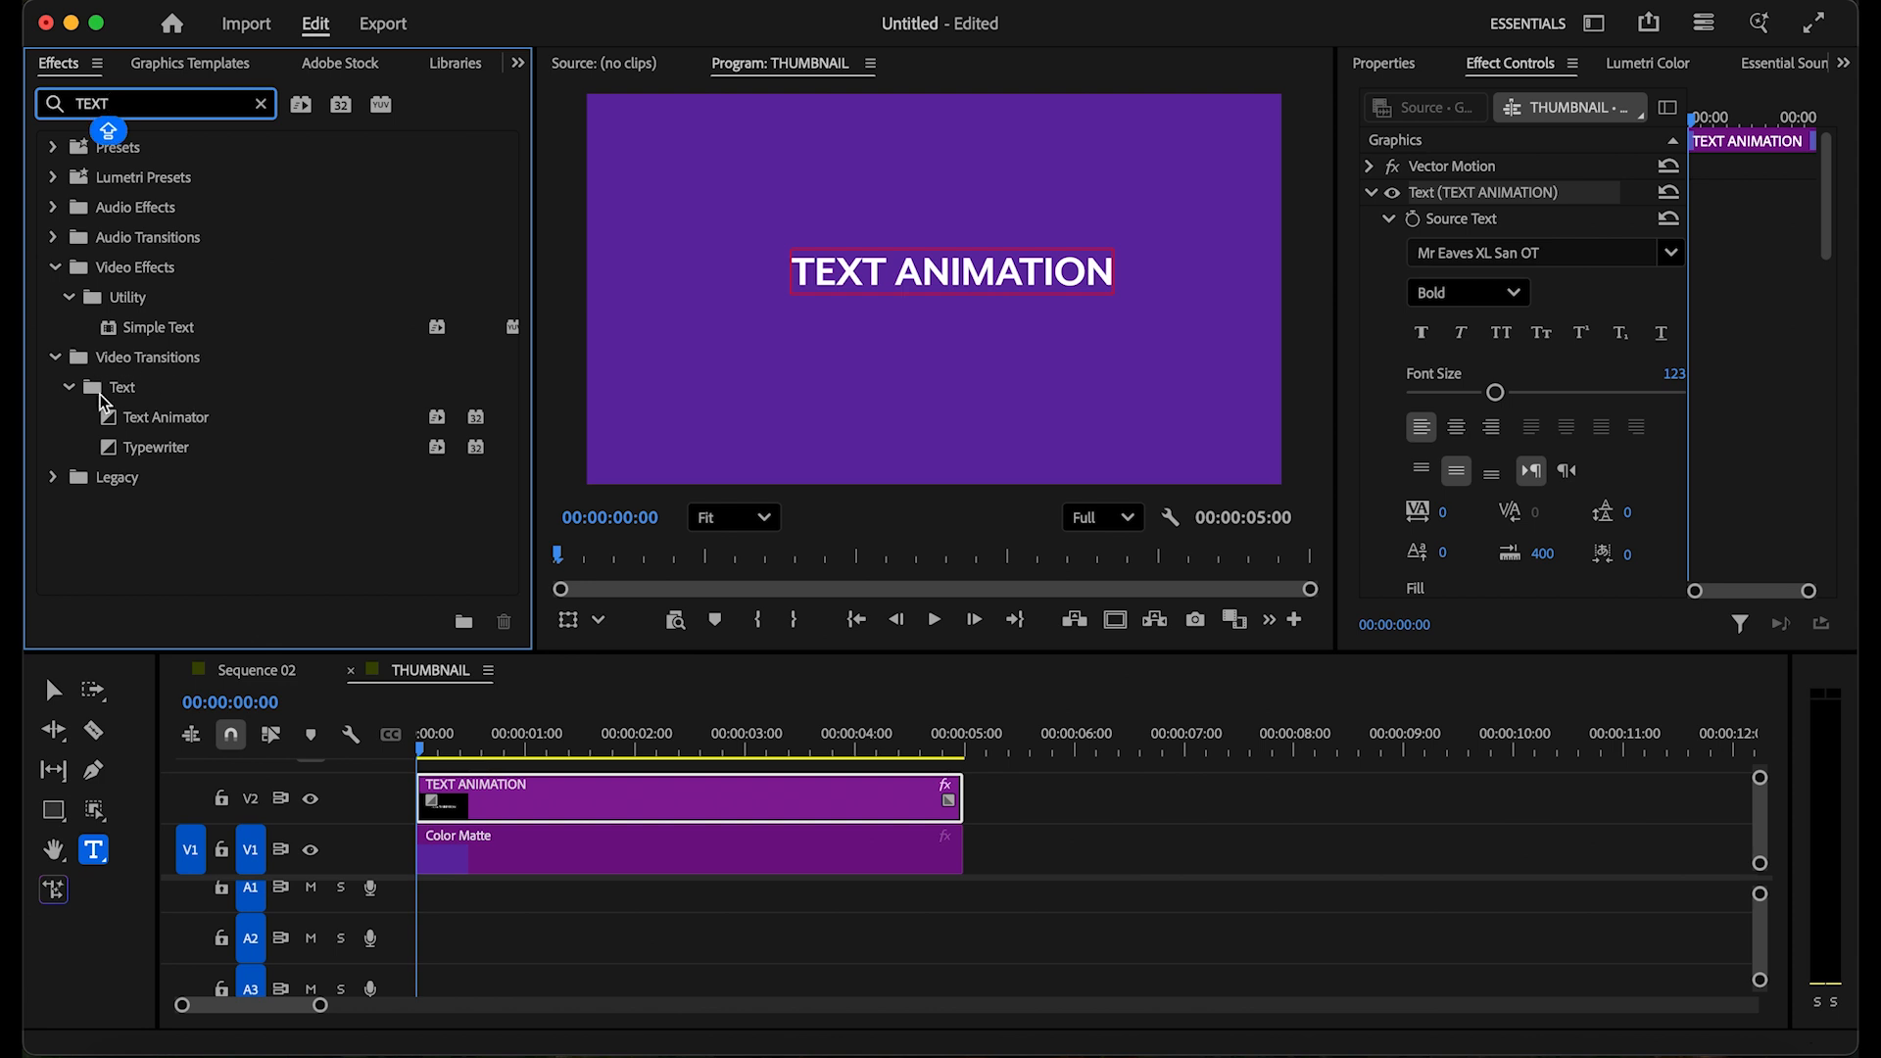
{"action": "left_click_drag", "start_coordinate": [167, 415], "coordinate": [437, 823]}
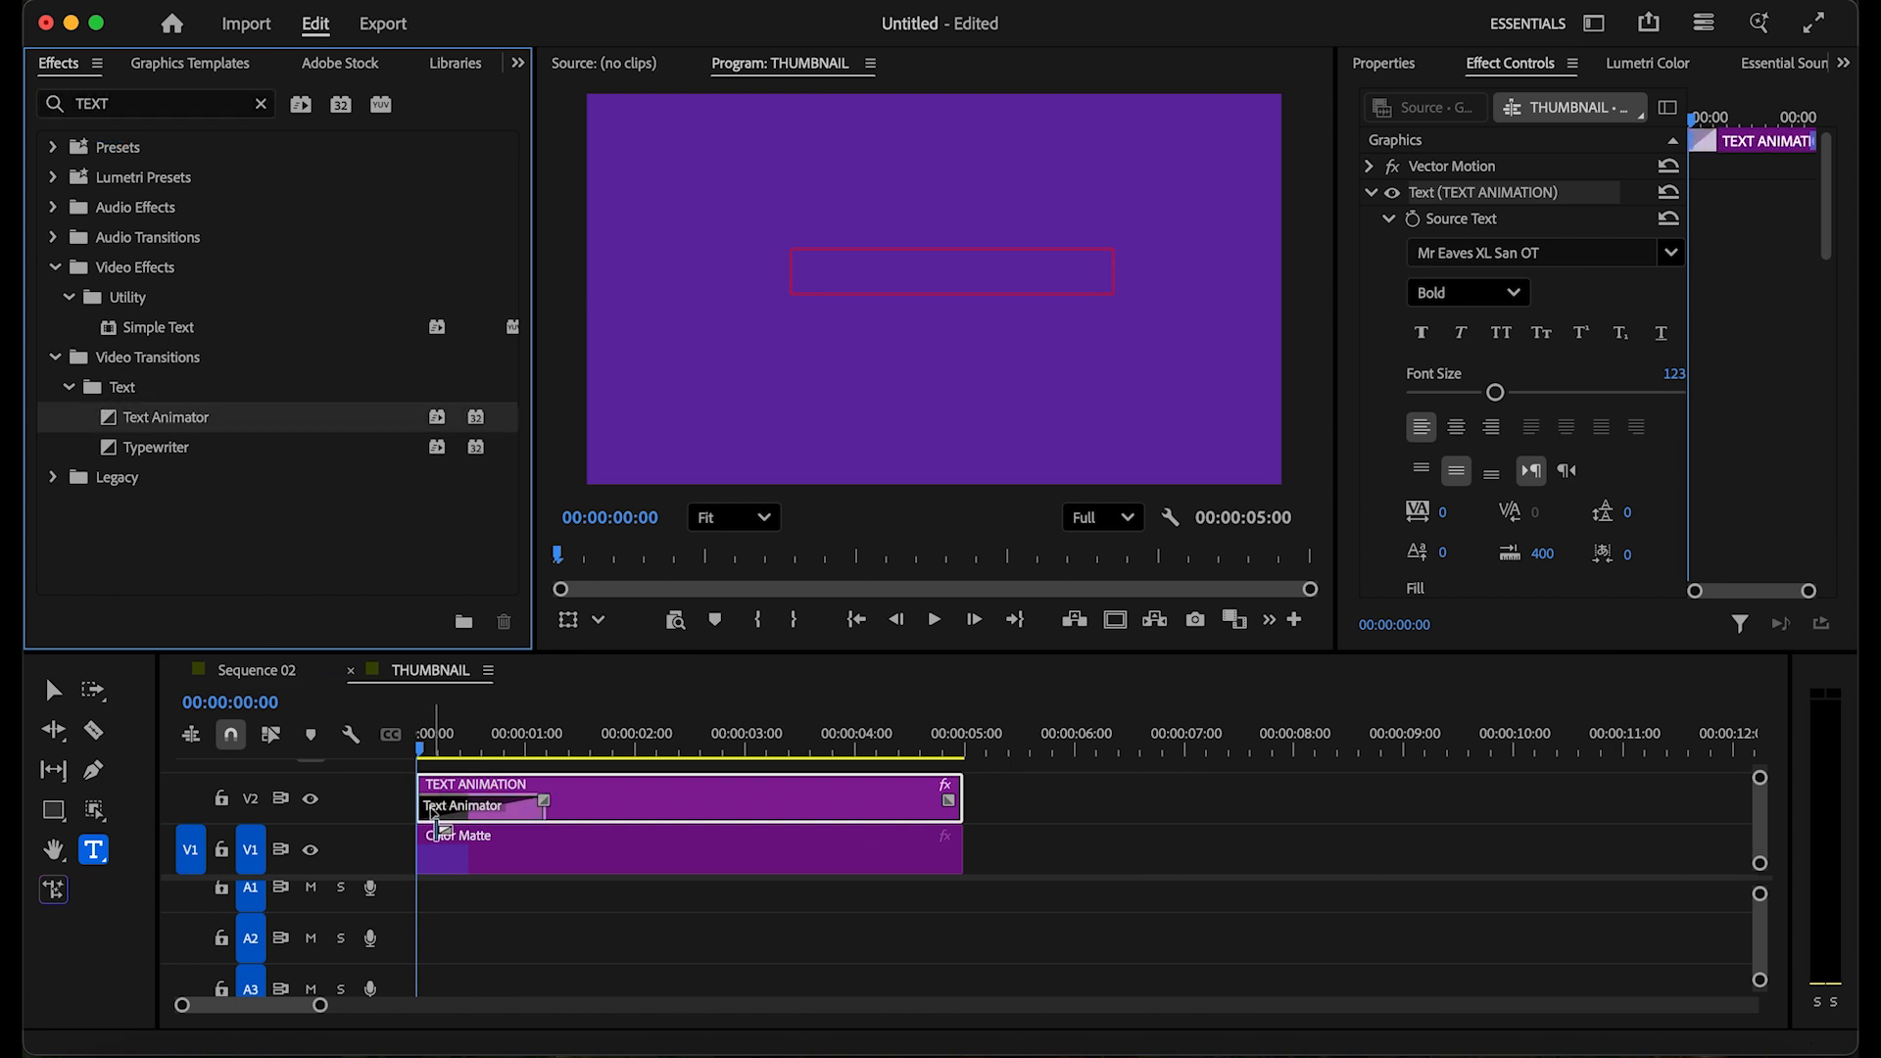
{"action": "left_click", "coordinate": [517, 814]}
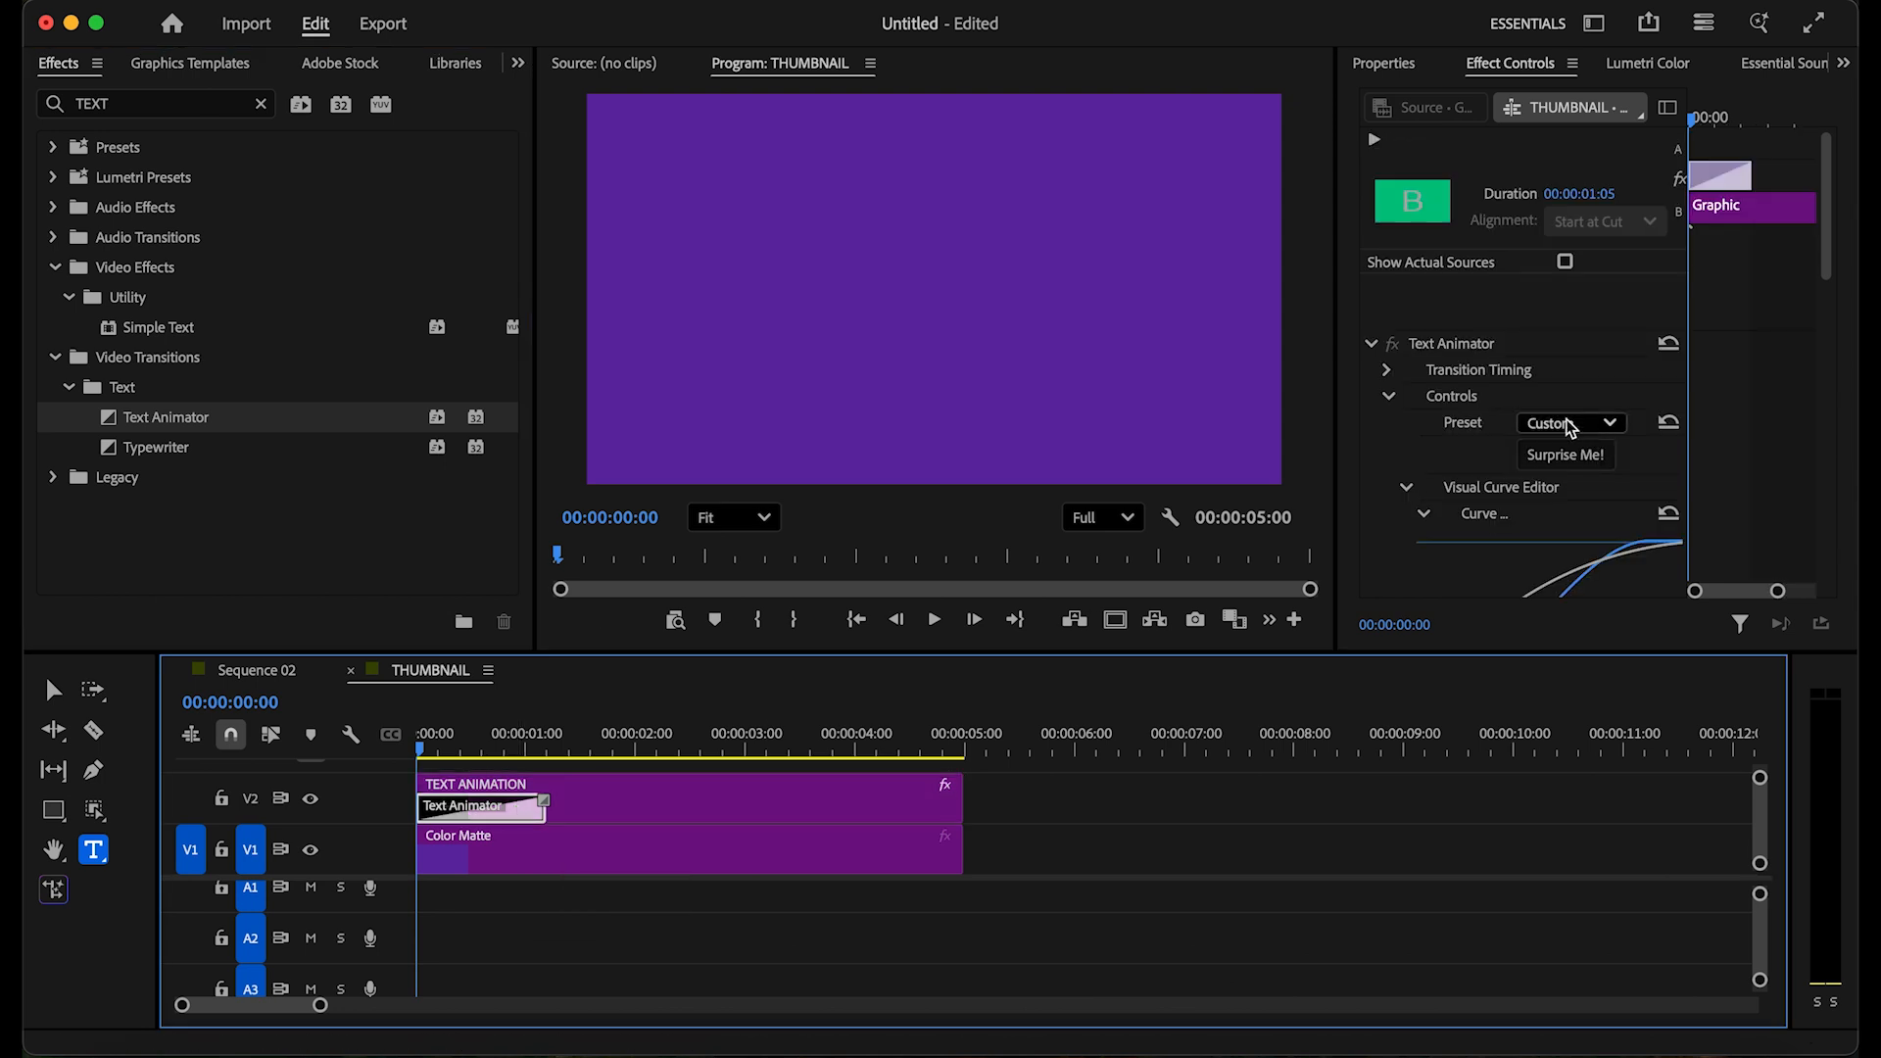
Step: Set the Text Animator preset to Fade and play the transition
{"action": "scroll", "coordinate": [1508, 368], "scroll_direction": "down", "scroll_amount": 2}
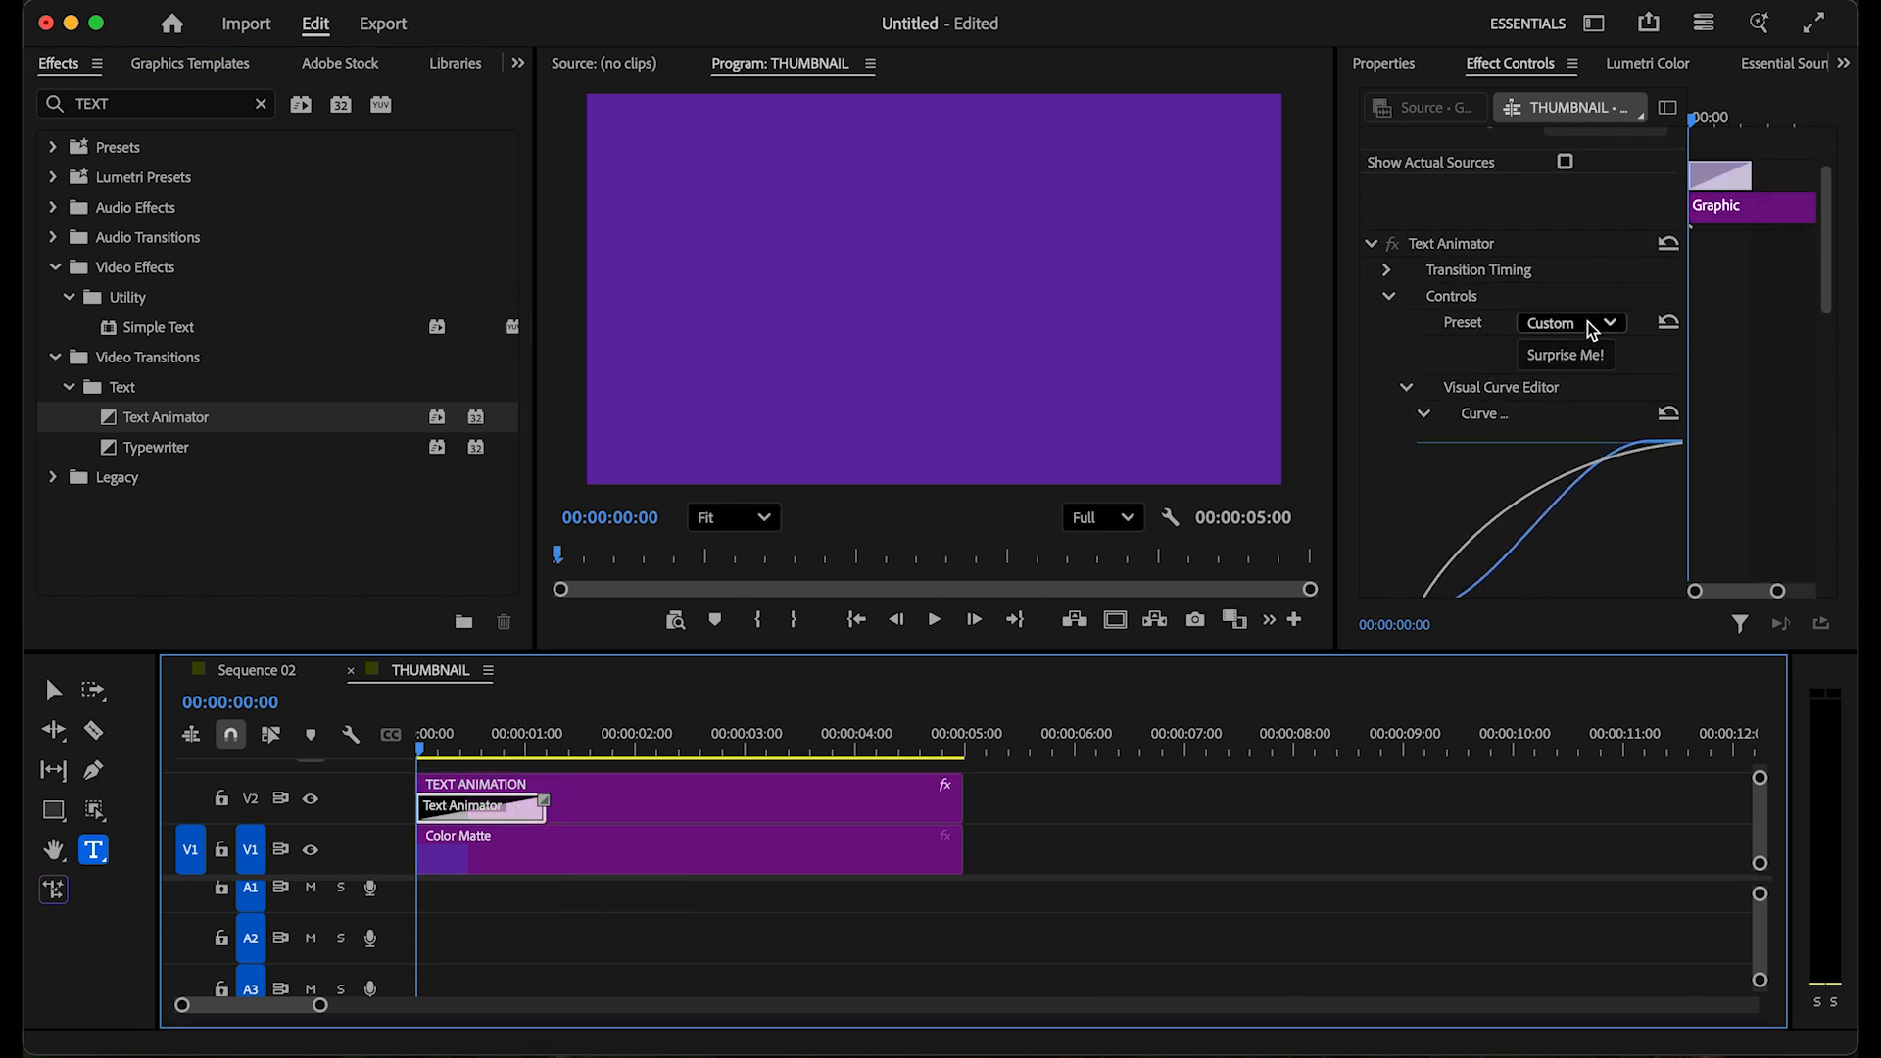
{"action": "left_click", "coordinate": [1593, 331]}
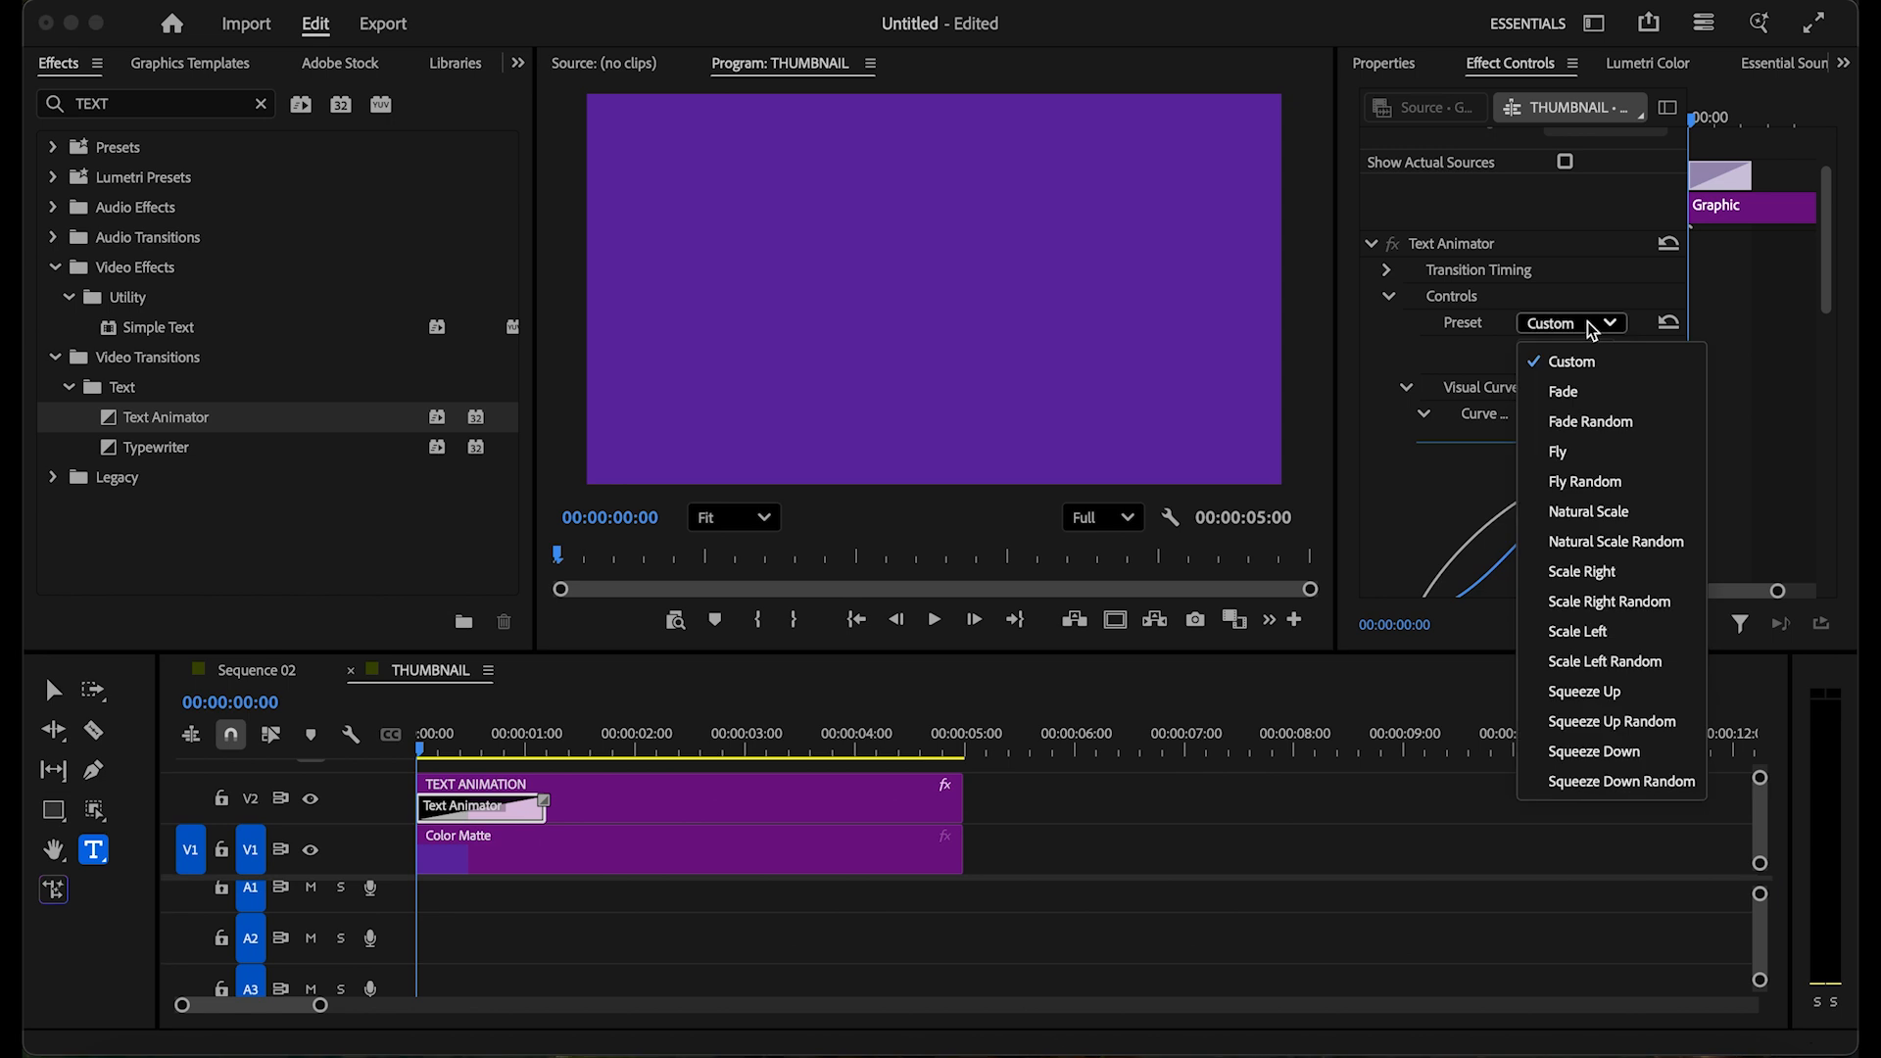
{"action": "left_click", "coordinate": [1615, 392]}
{"action": "key", "text": "space"}
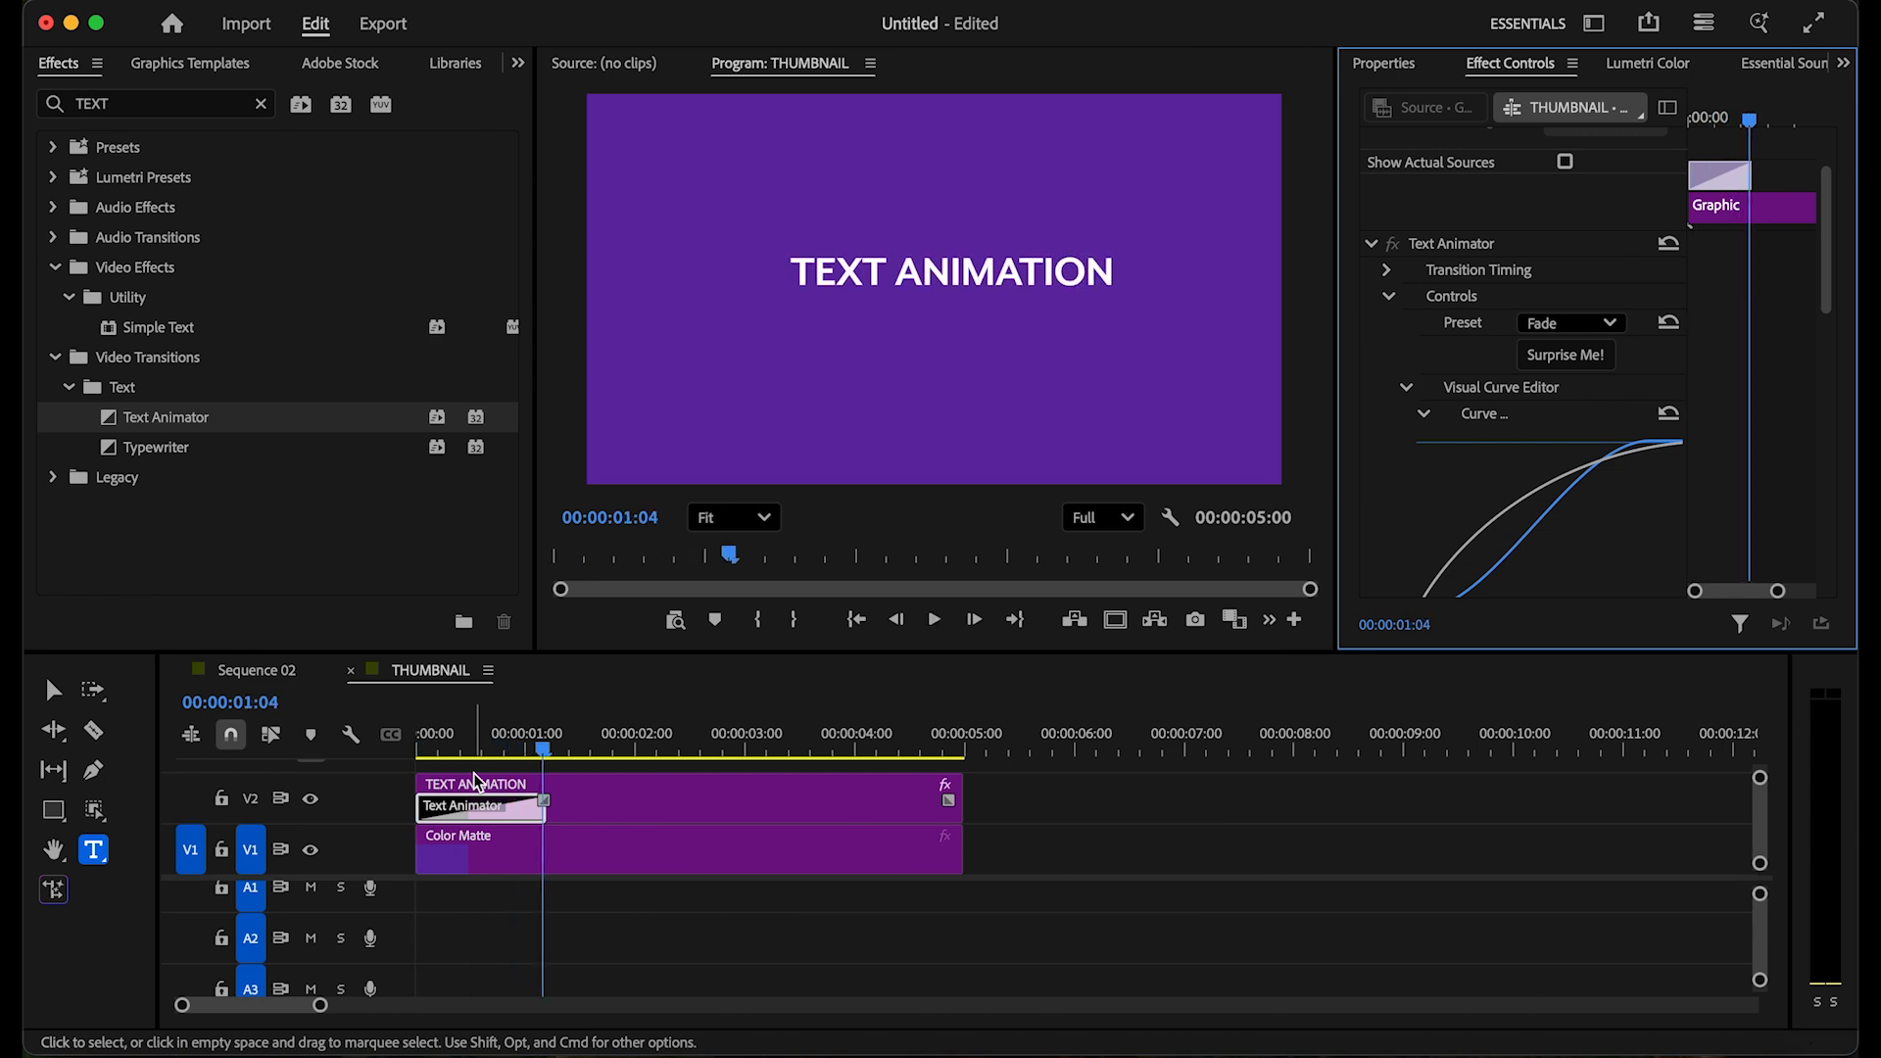
{"action": "key", "text": "space"}
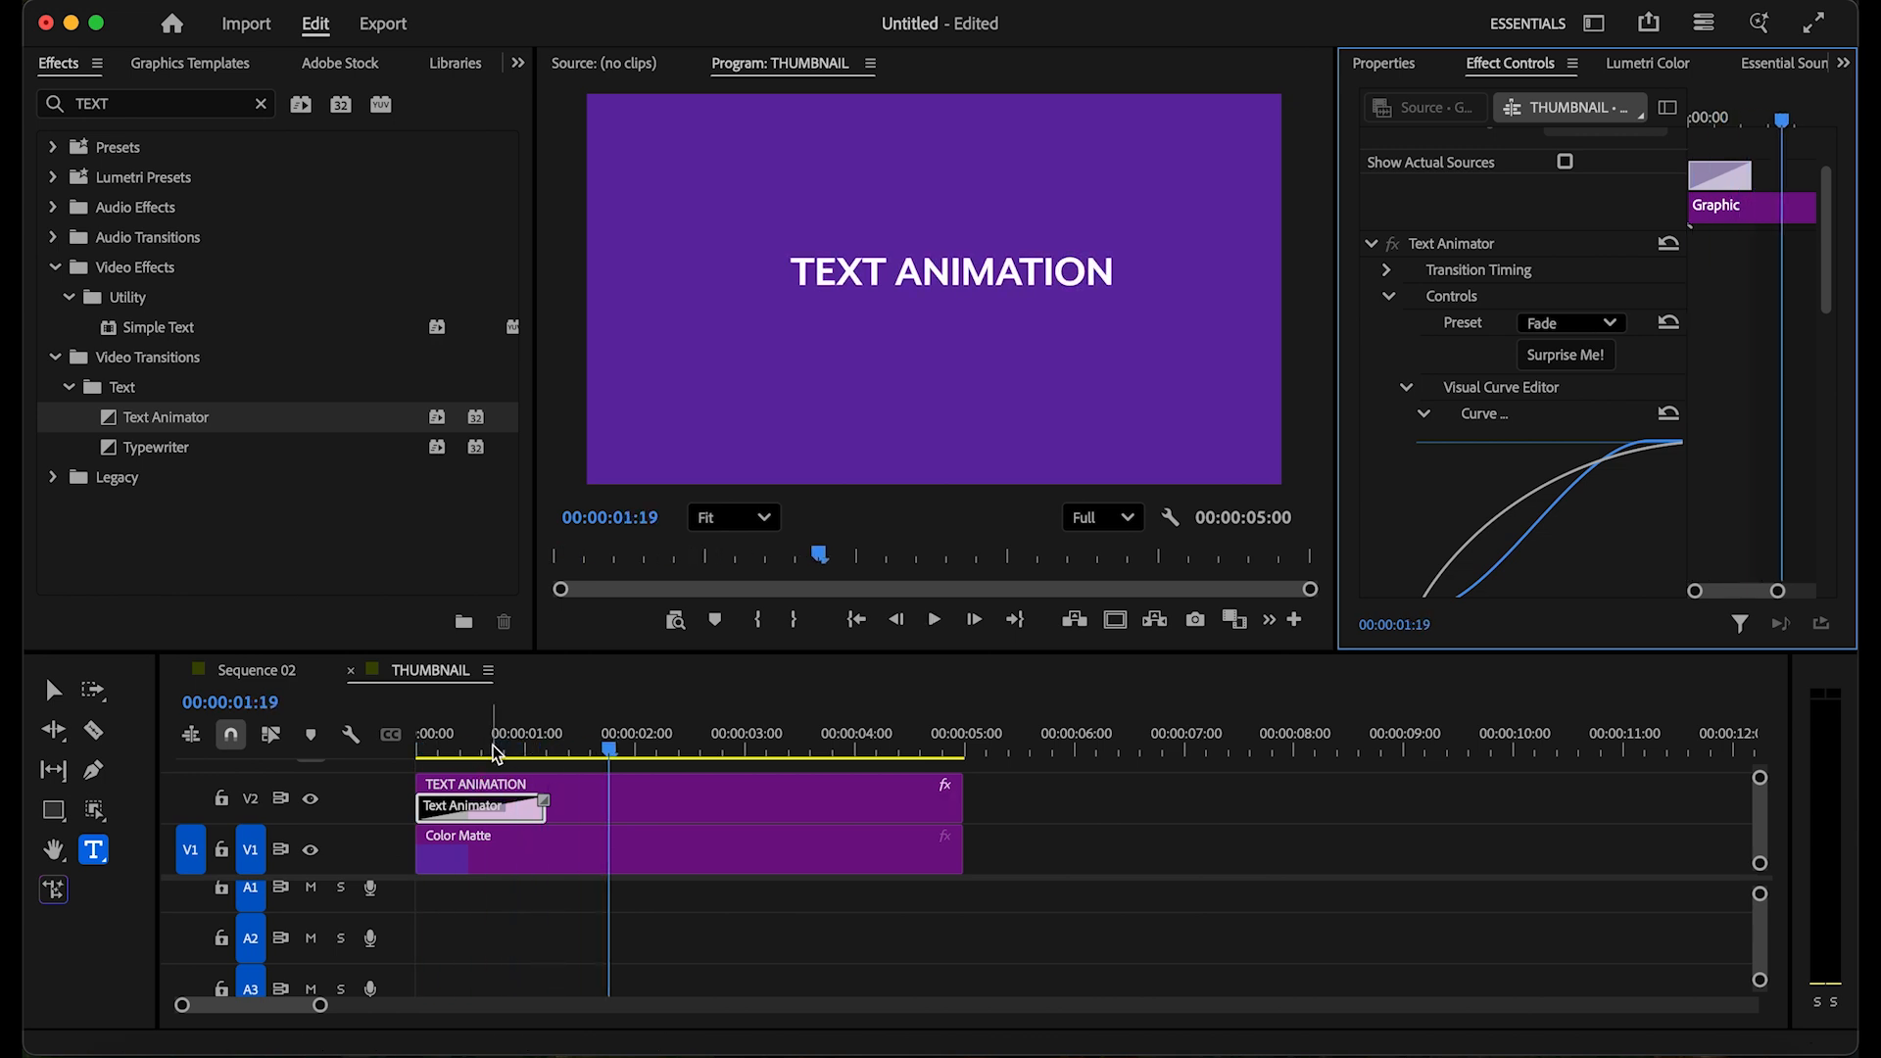
Step: Switch the Text Animator preset to Natural Scale and play the transition from the start
{"action": "left_click", "coordinate": [1587, 330]}
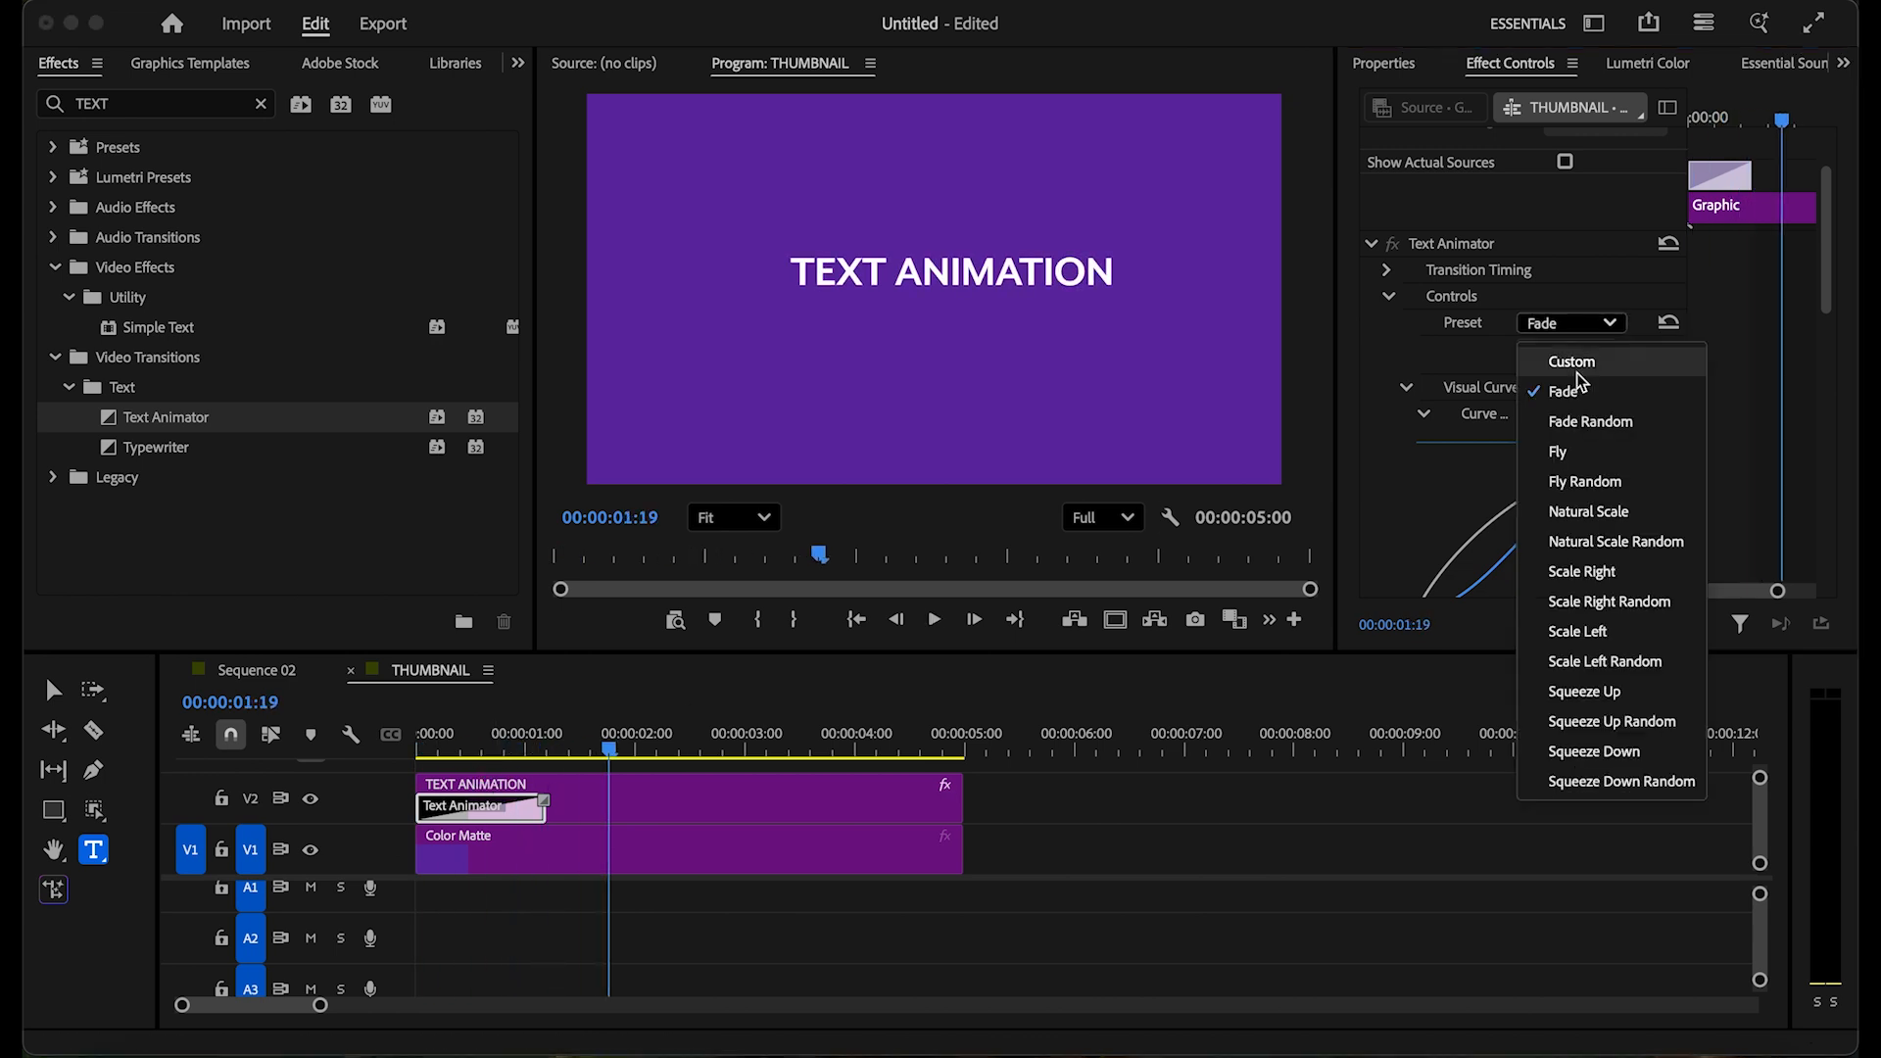
{"action": "left_click", "coordinate": [1575, 521]}
{"action": "left_click_drag", "start_coordinate": [519, 751], "coordinate": [368, 749]}
{"action": "key", "text": "space"}
{"action": "key", "text": "space"}
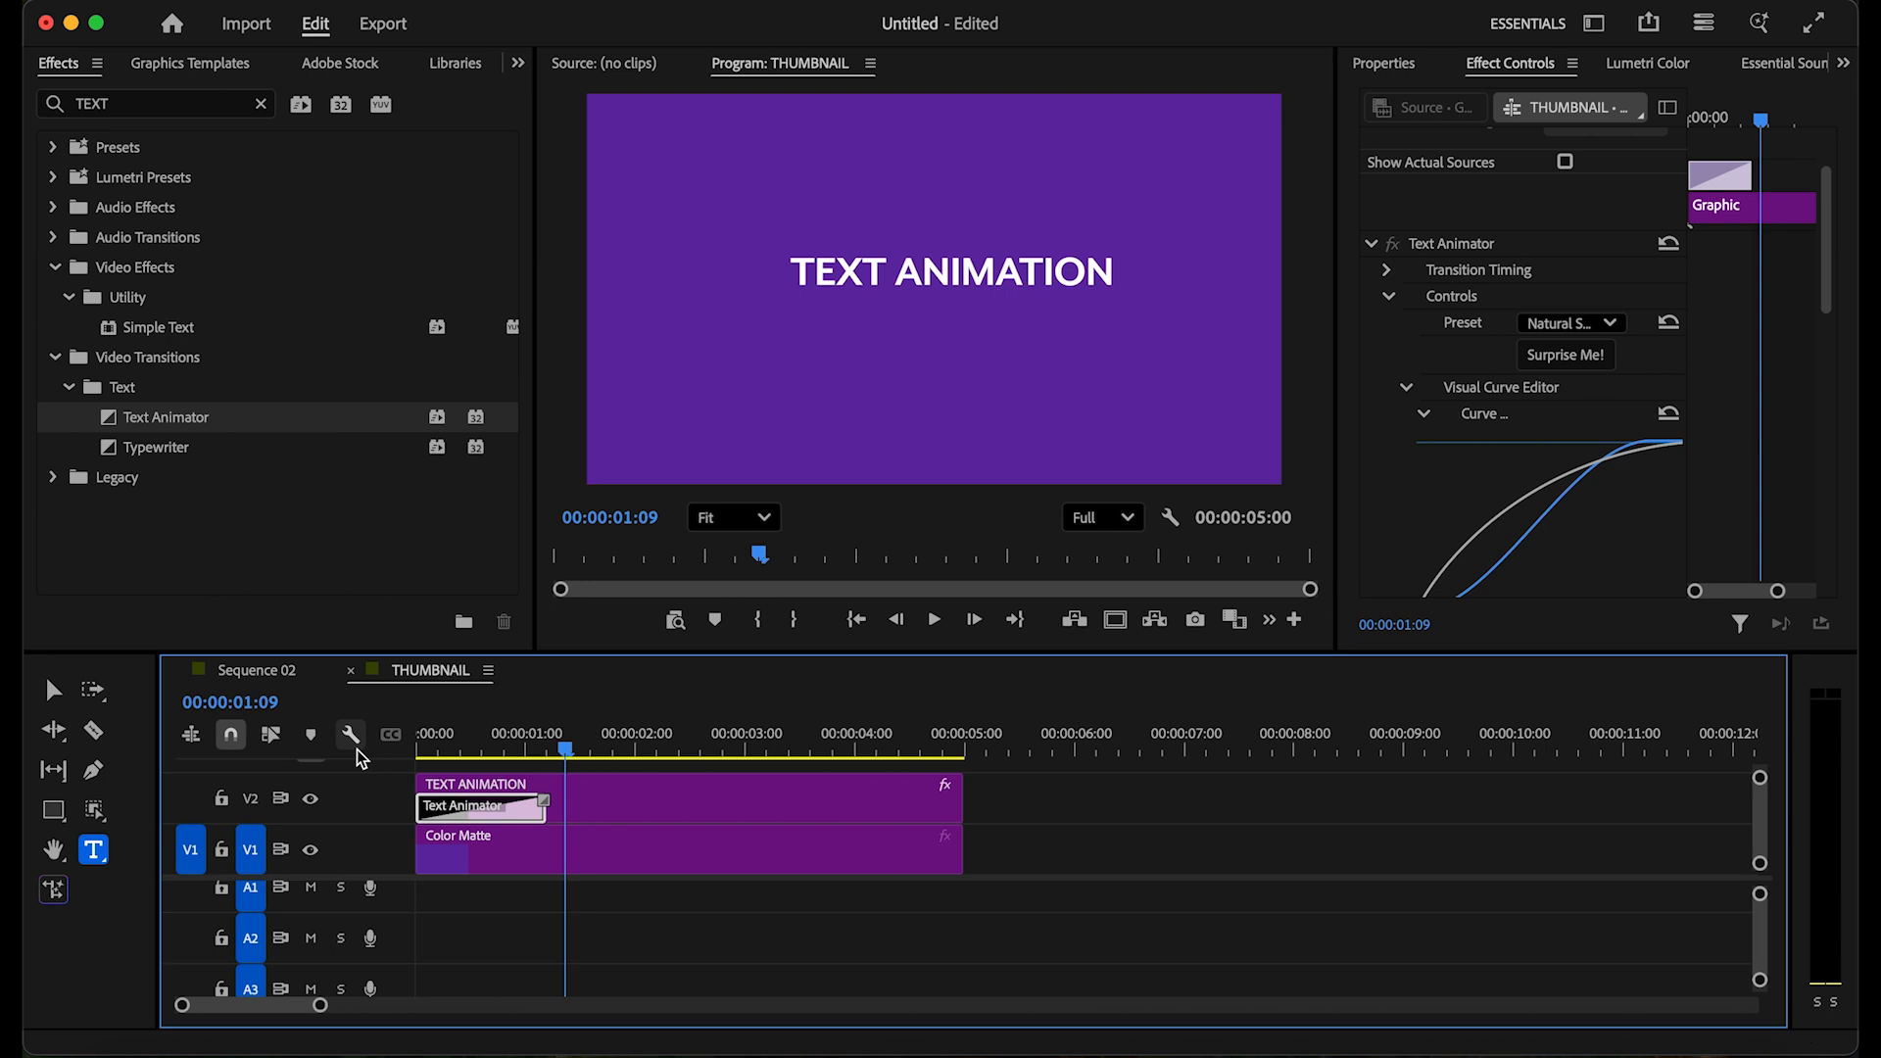
{"action": "left_click", "coordinate": [439, 742]}
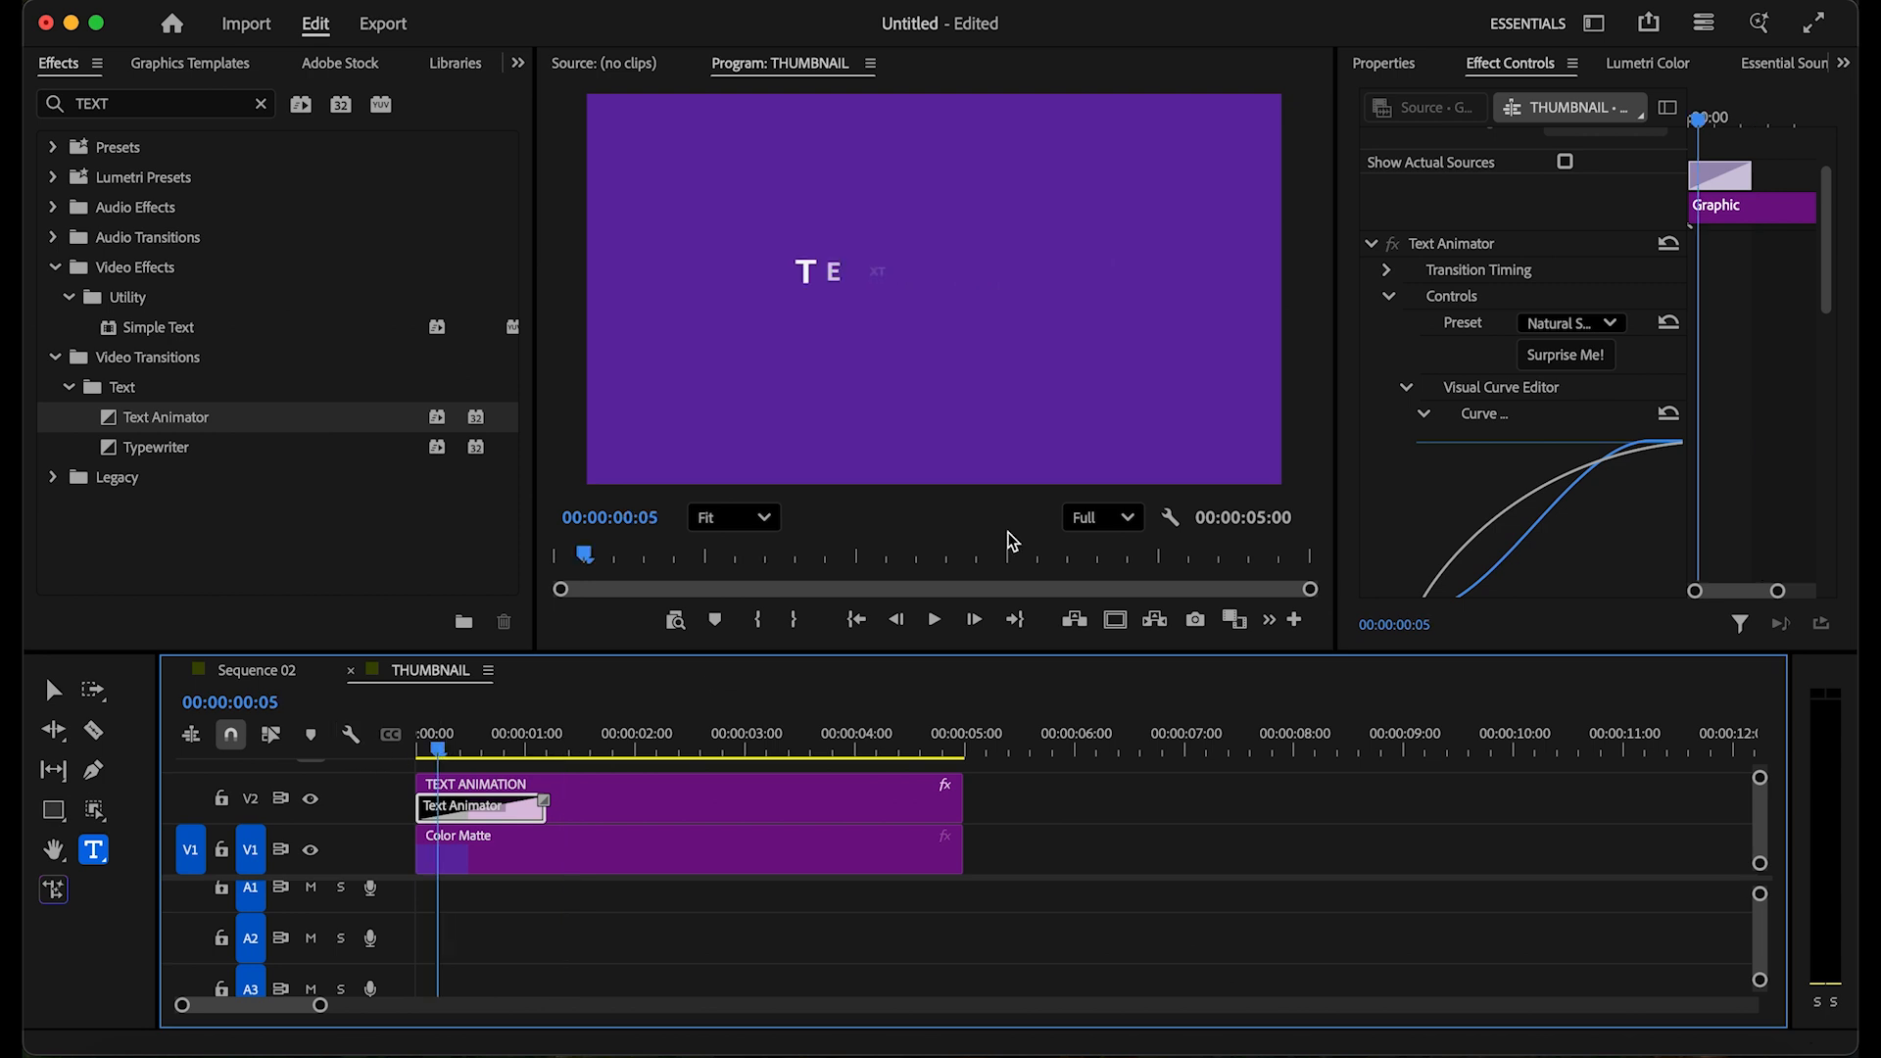
Step: Switch the Text Animator preset to Scale Left Random and preview it from the start
{"action": "left_click", "coordinate": [1558, 331]}
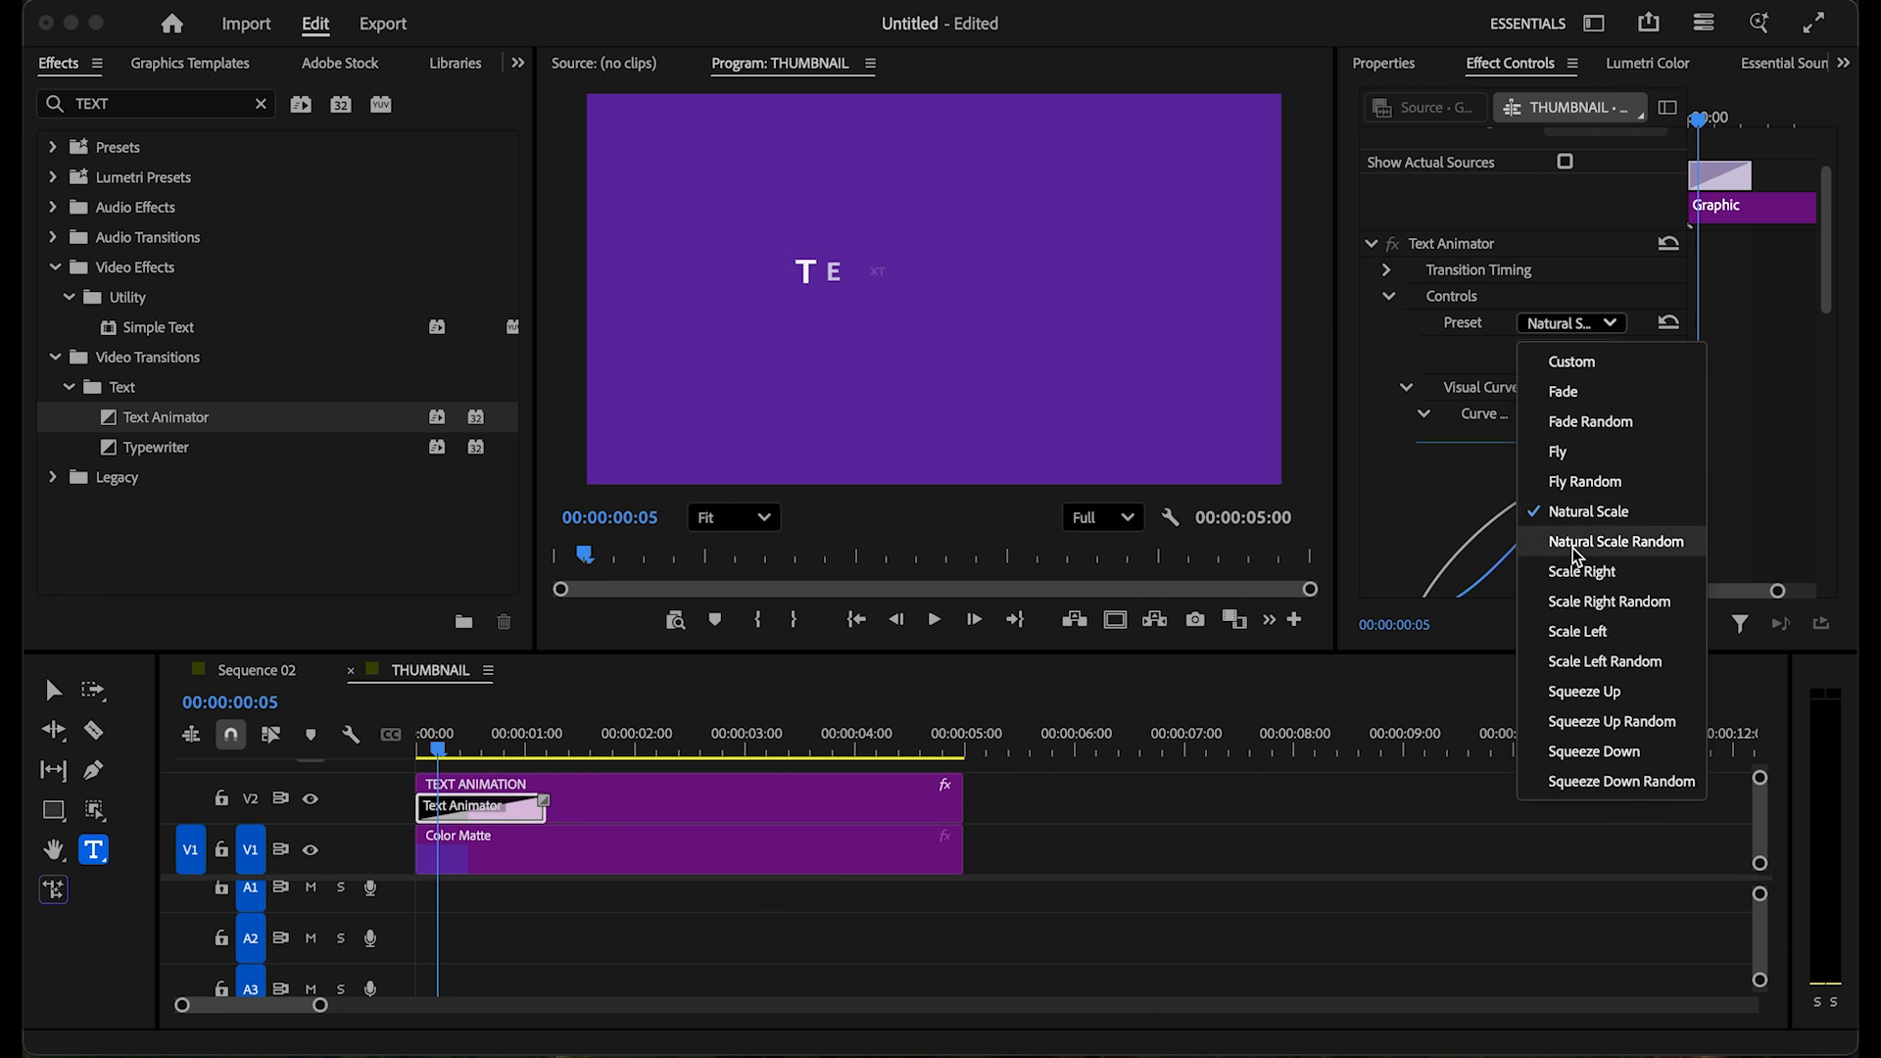
{"action": "left_click", "coordinate": [1567, 662]}
{"action": "left_click_drag", "start_coordinate": [438, 749], "coordinate": [360, 739]}
{"action": "key", "text": "space"}
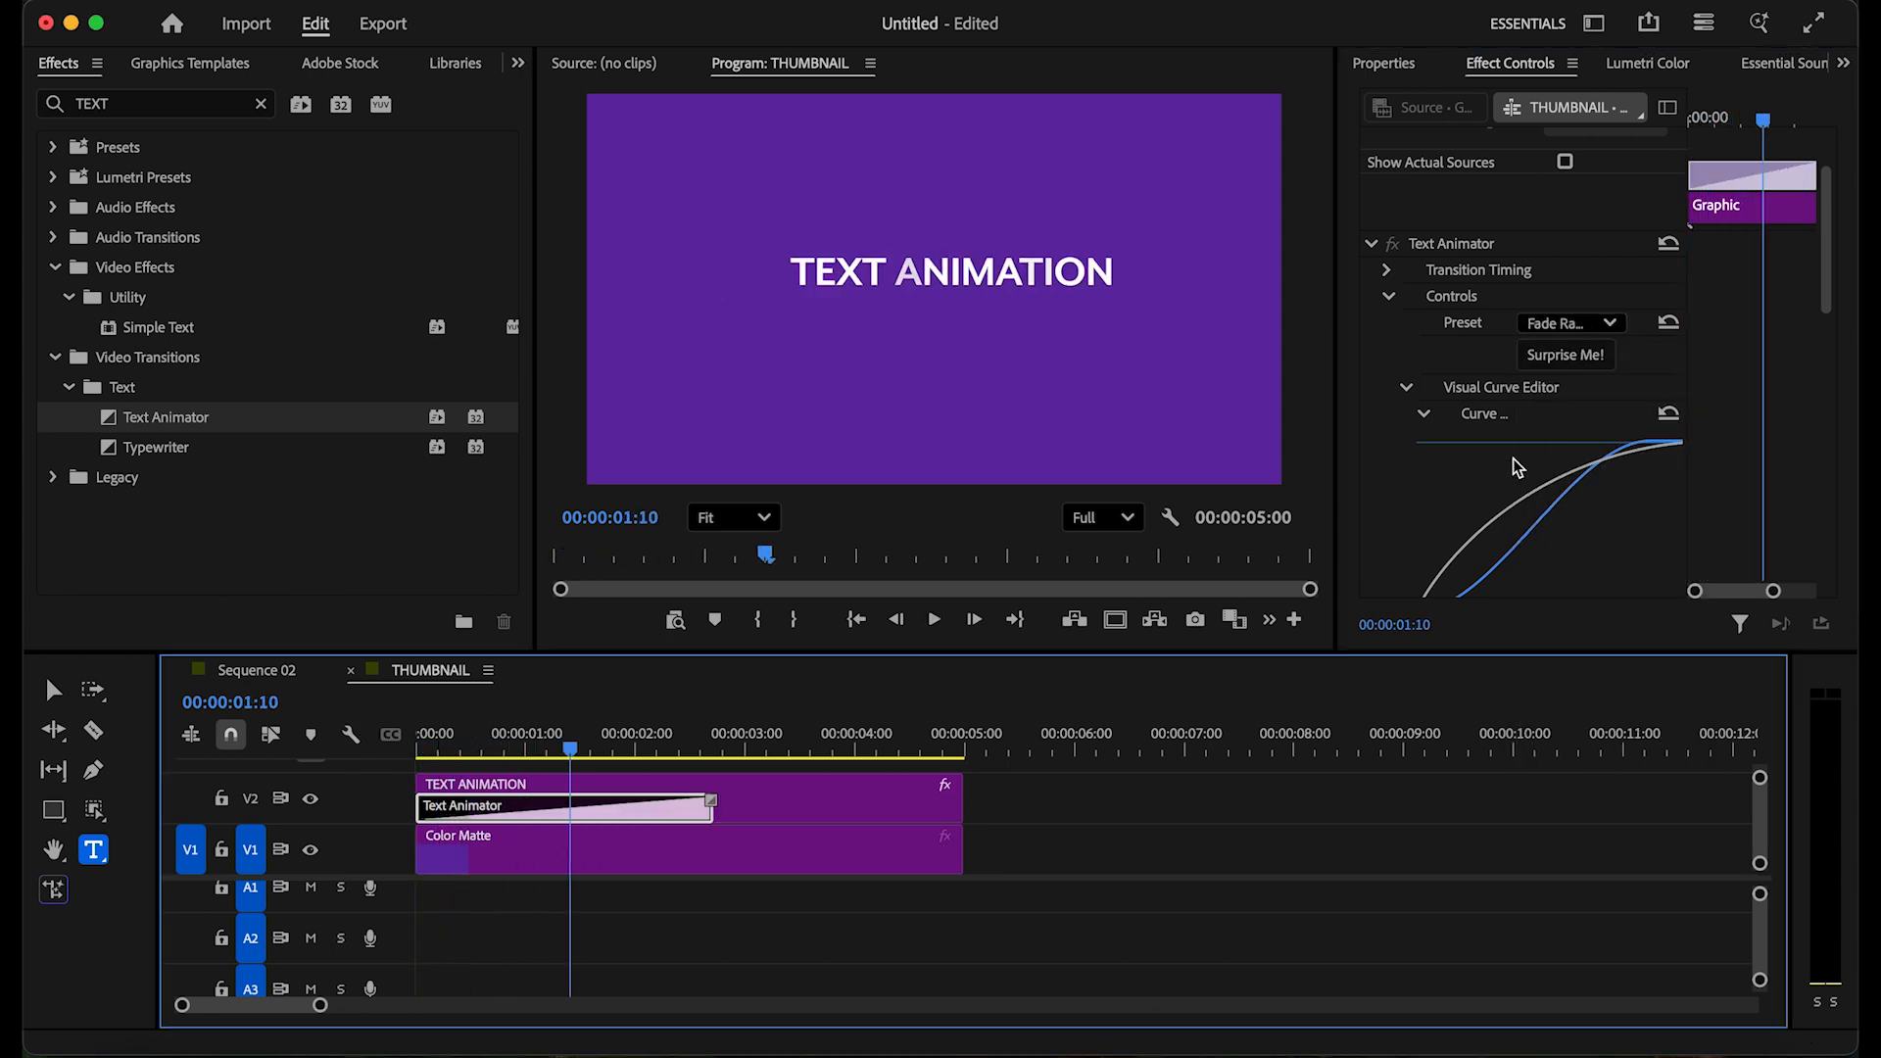
Step: Set the Text Animator's Bezier curve to Ease In 100 and Ease Out 0, and play it from the start
{"action": "scroll", "coordinate": [1516, 465], "scroll_direction": "down", "scroll_amount": 5}
{"action": "left_click", "coordinate": [1597, 394]}
{"action": "left_click", "coordinate": [1591, 462]}
{"action": "scroll", "coordinate": [1572, 447], "scroll_direction": "up", "scroll_amount": 2}
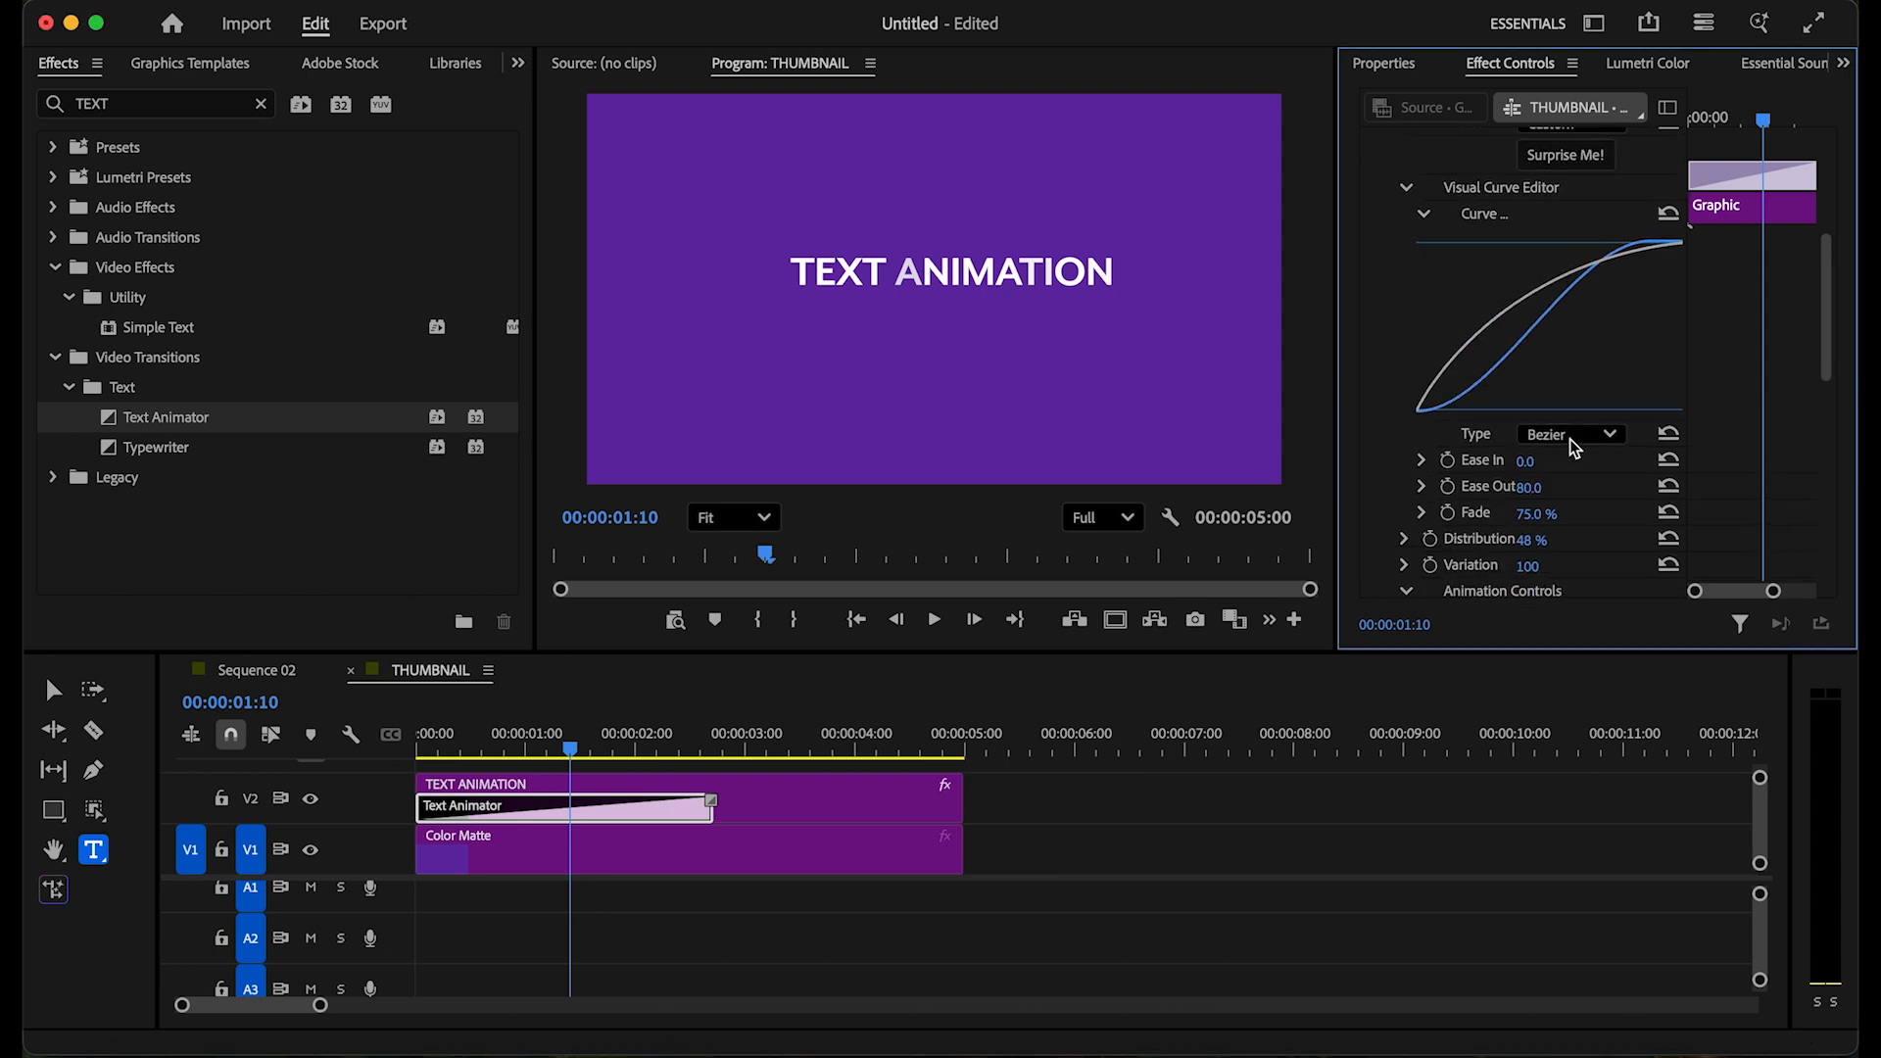
{"action": "left_click_drag", "start_coordinate": [1525, 461], "coordinate": [1452, 489]}
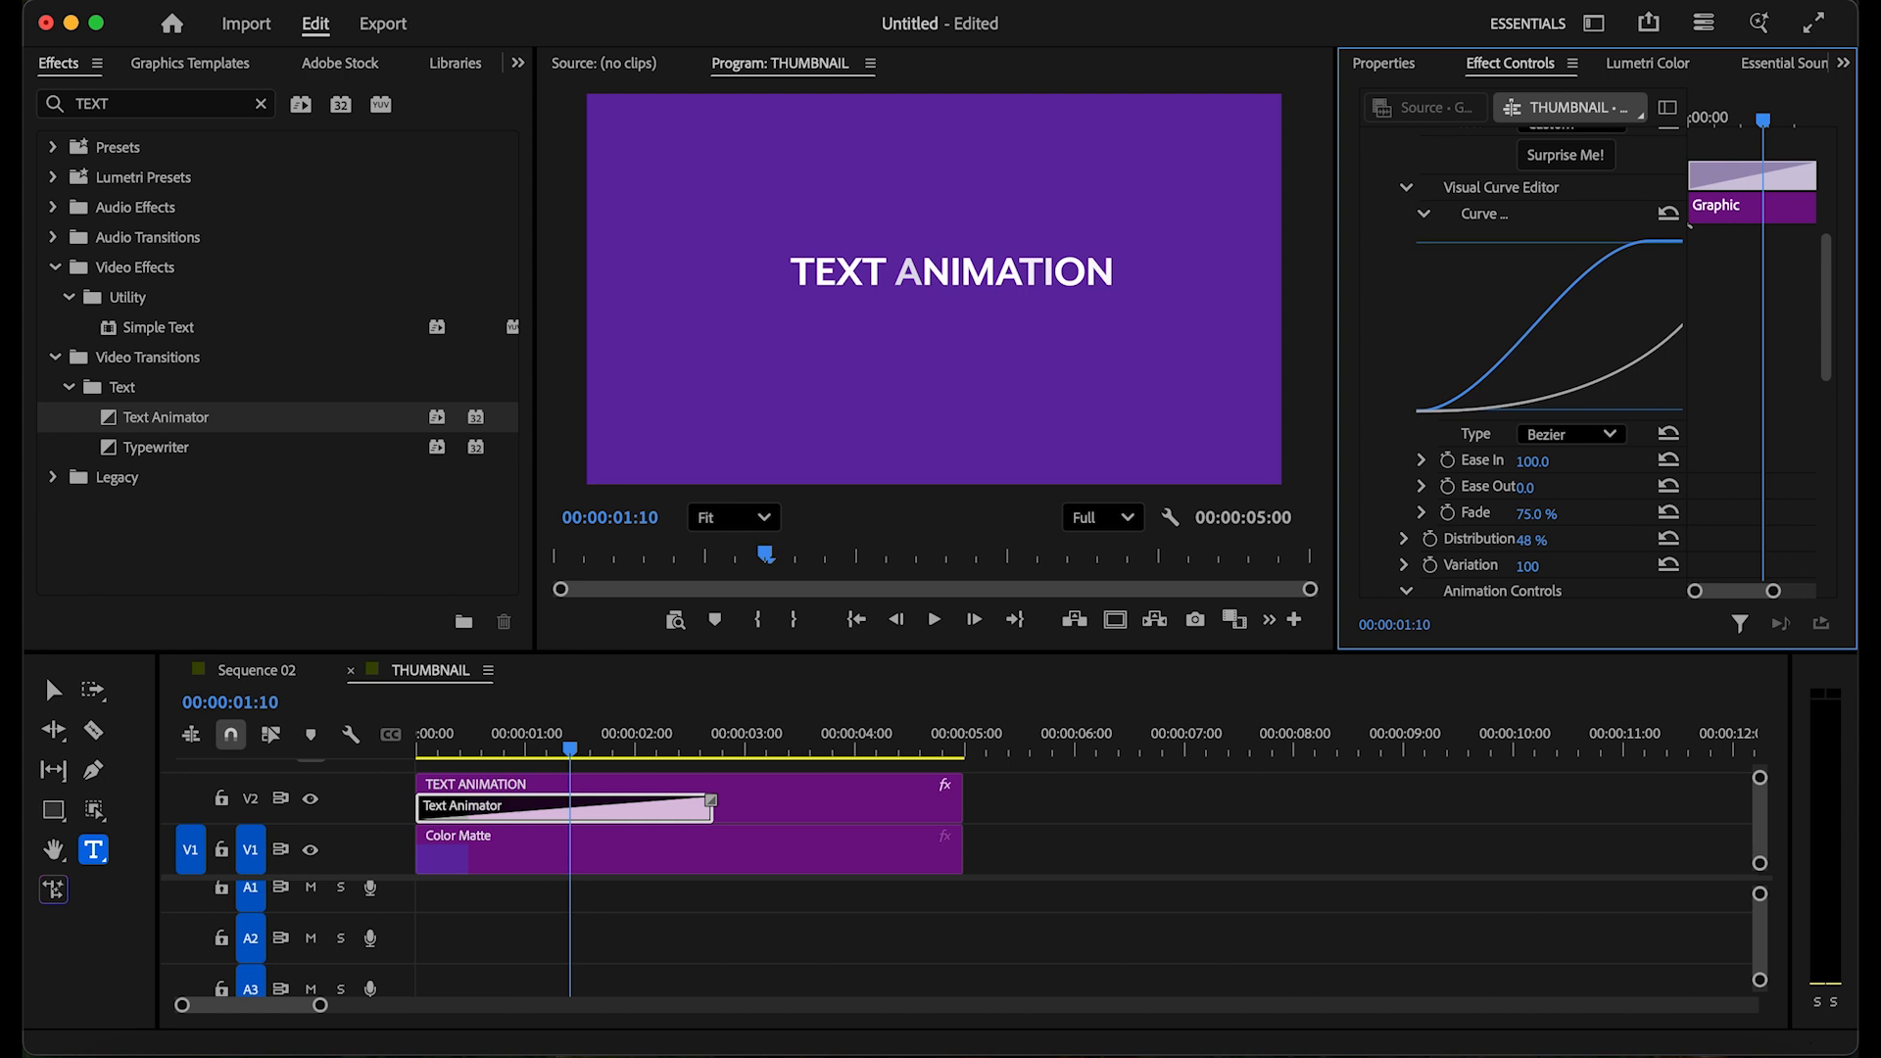
{"action": "left_click_drag", "start_coordinate": [537, 744], "coordinate": [339, 745]}
{"action": "key", "text": "space"}
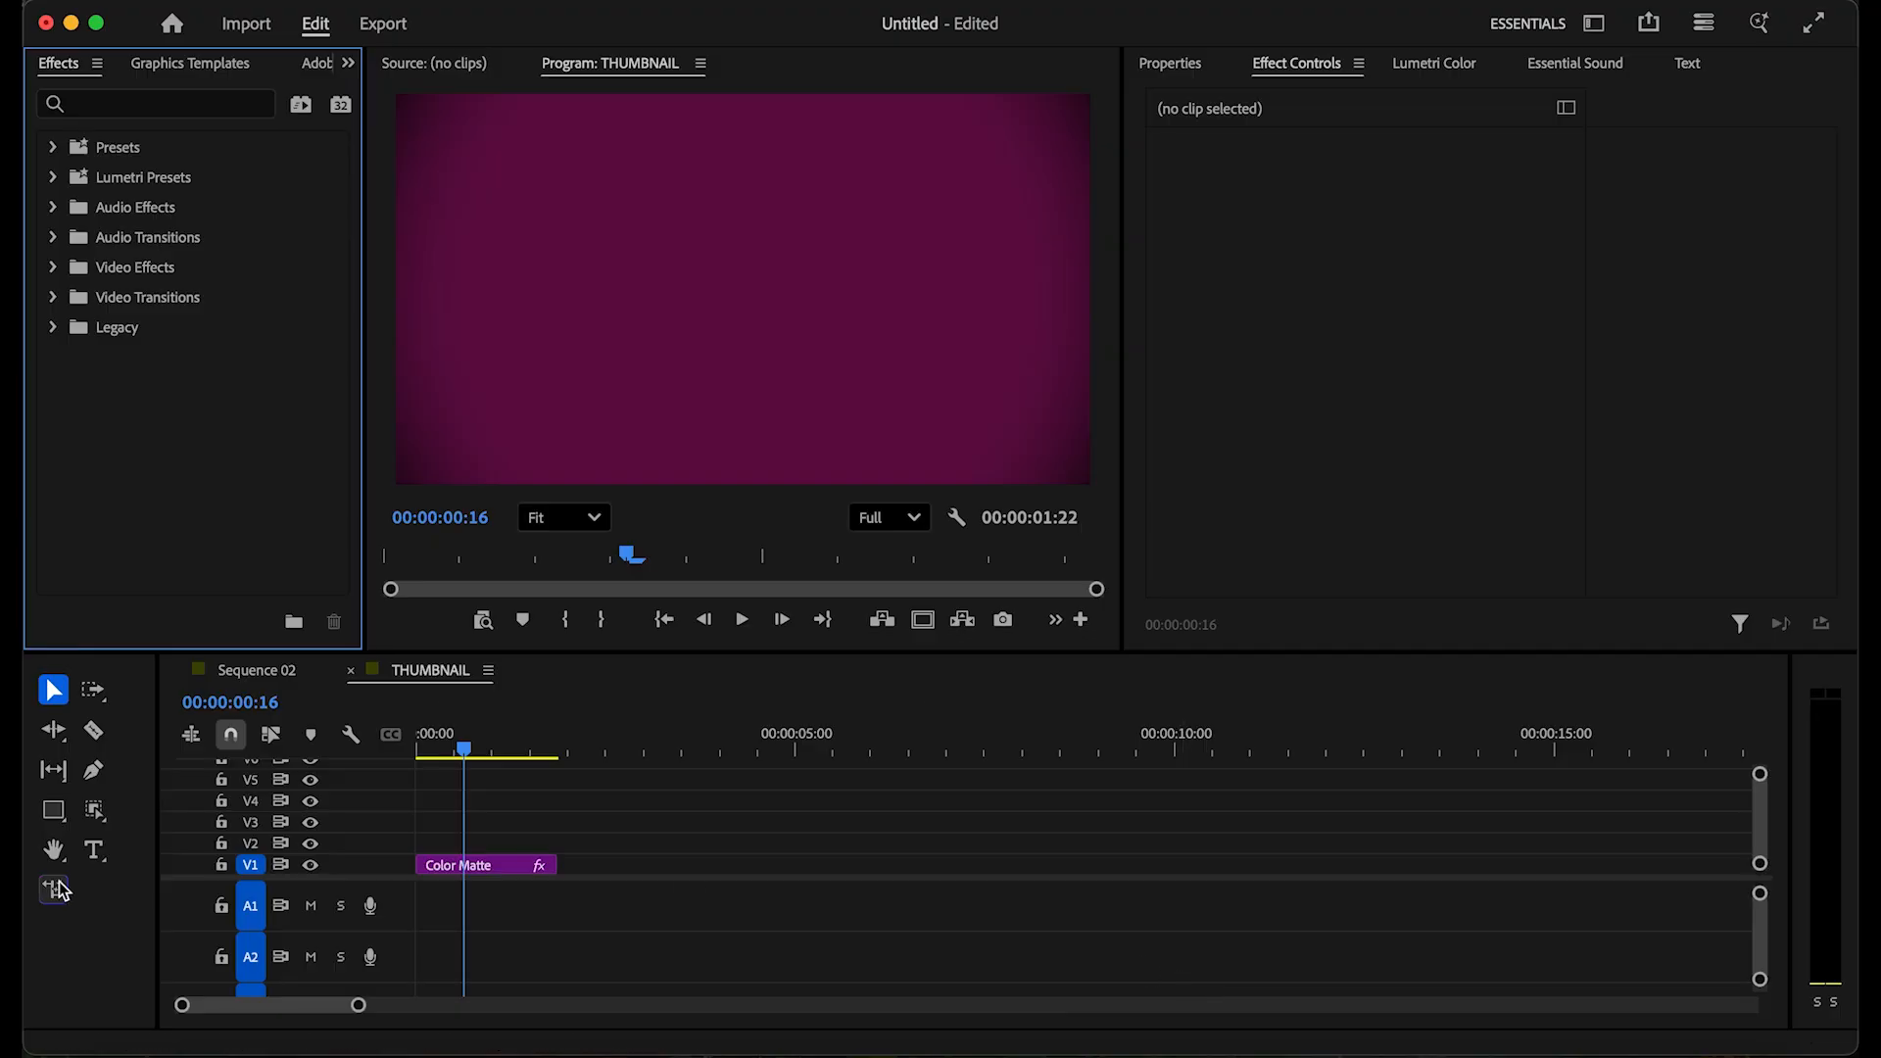
Step: Create a text layer reading "BLUR TEXT ANIMATION" over the color matte
{"action": "left_click", "coordinate": [94, 849]}
{"action": "left_click", "coordinate": [556, 278]}
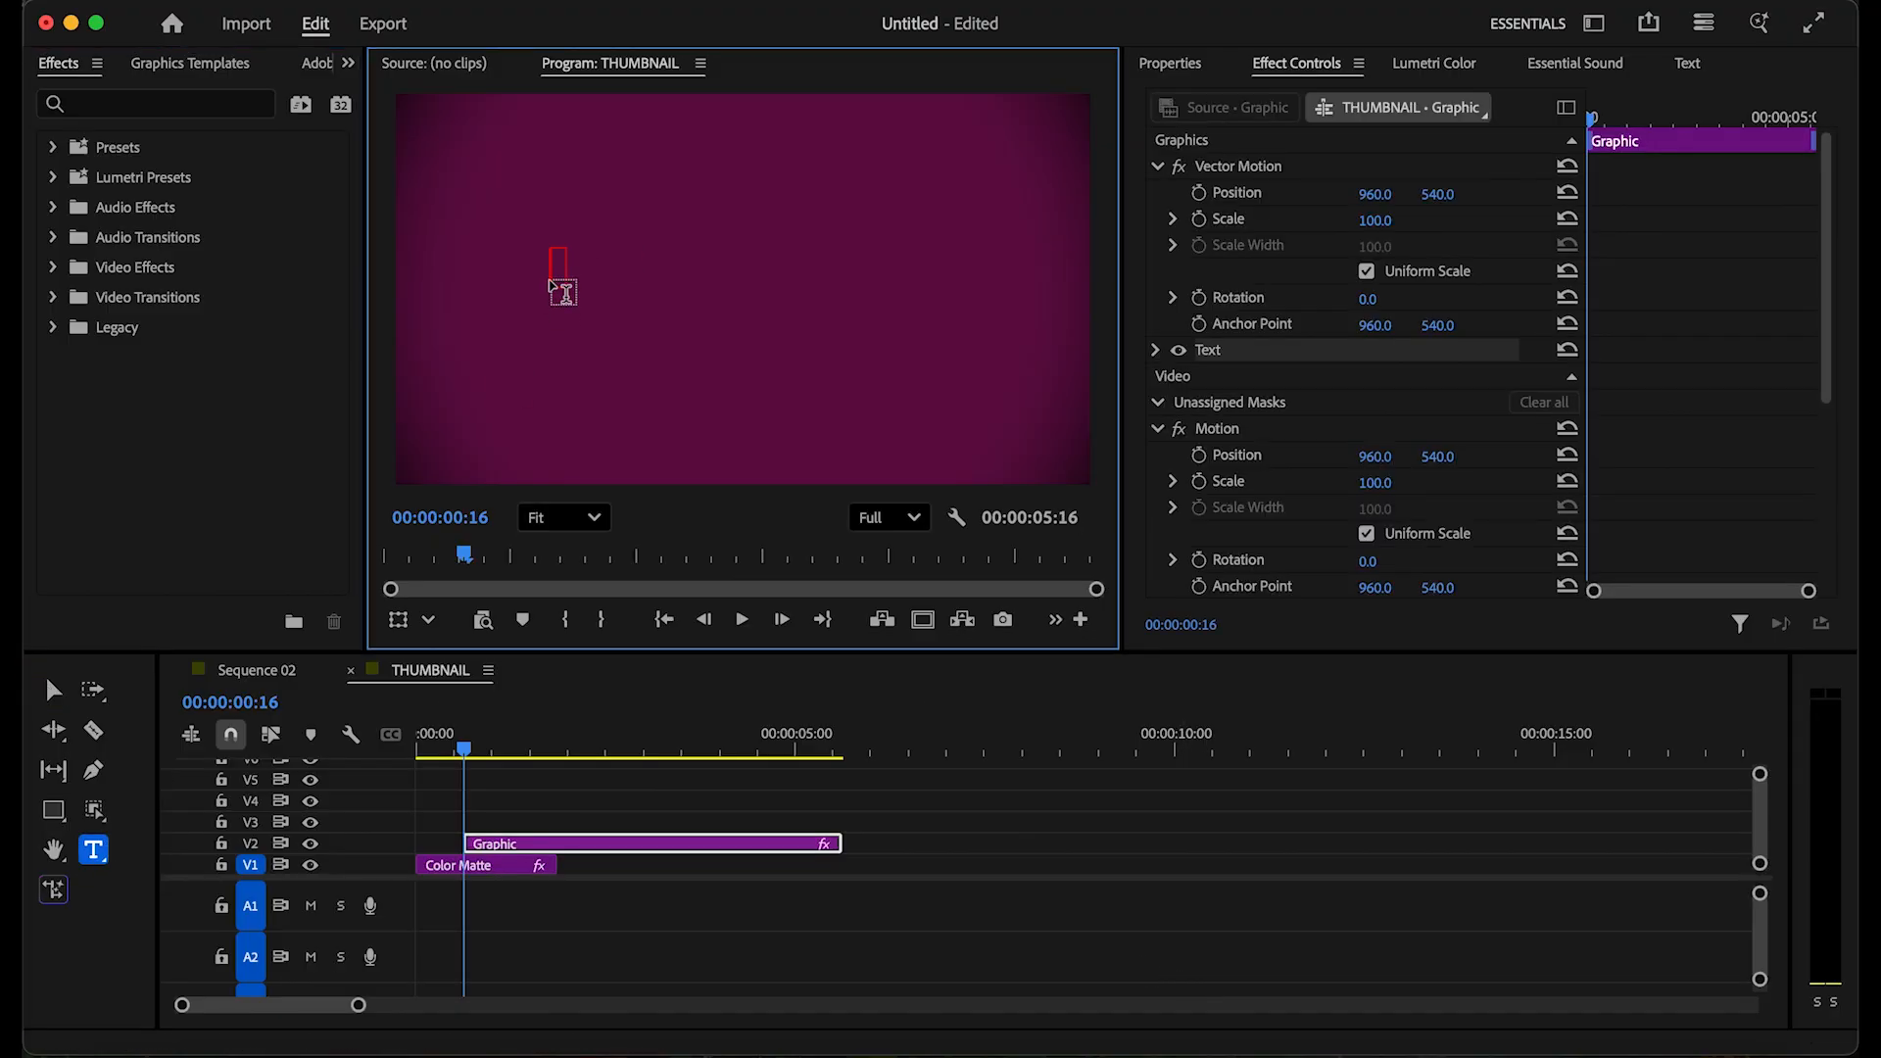
{"action": "type", "text": "BLUR TEXT ANI"}
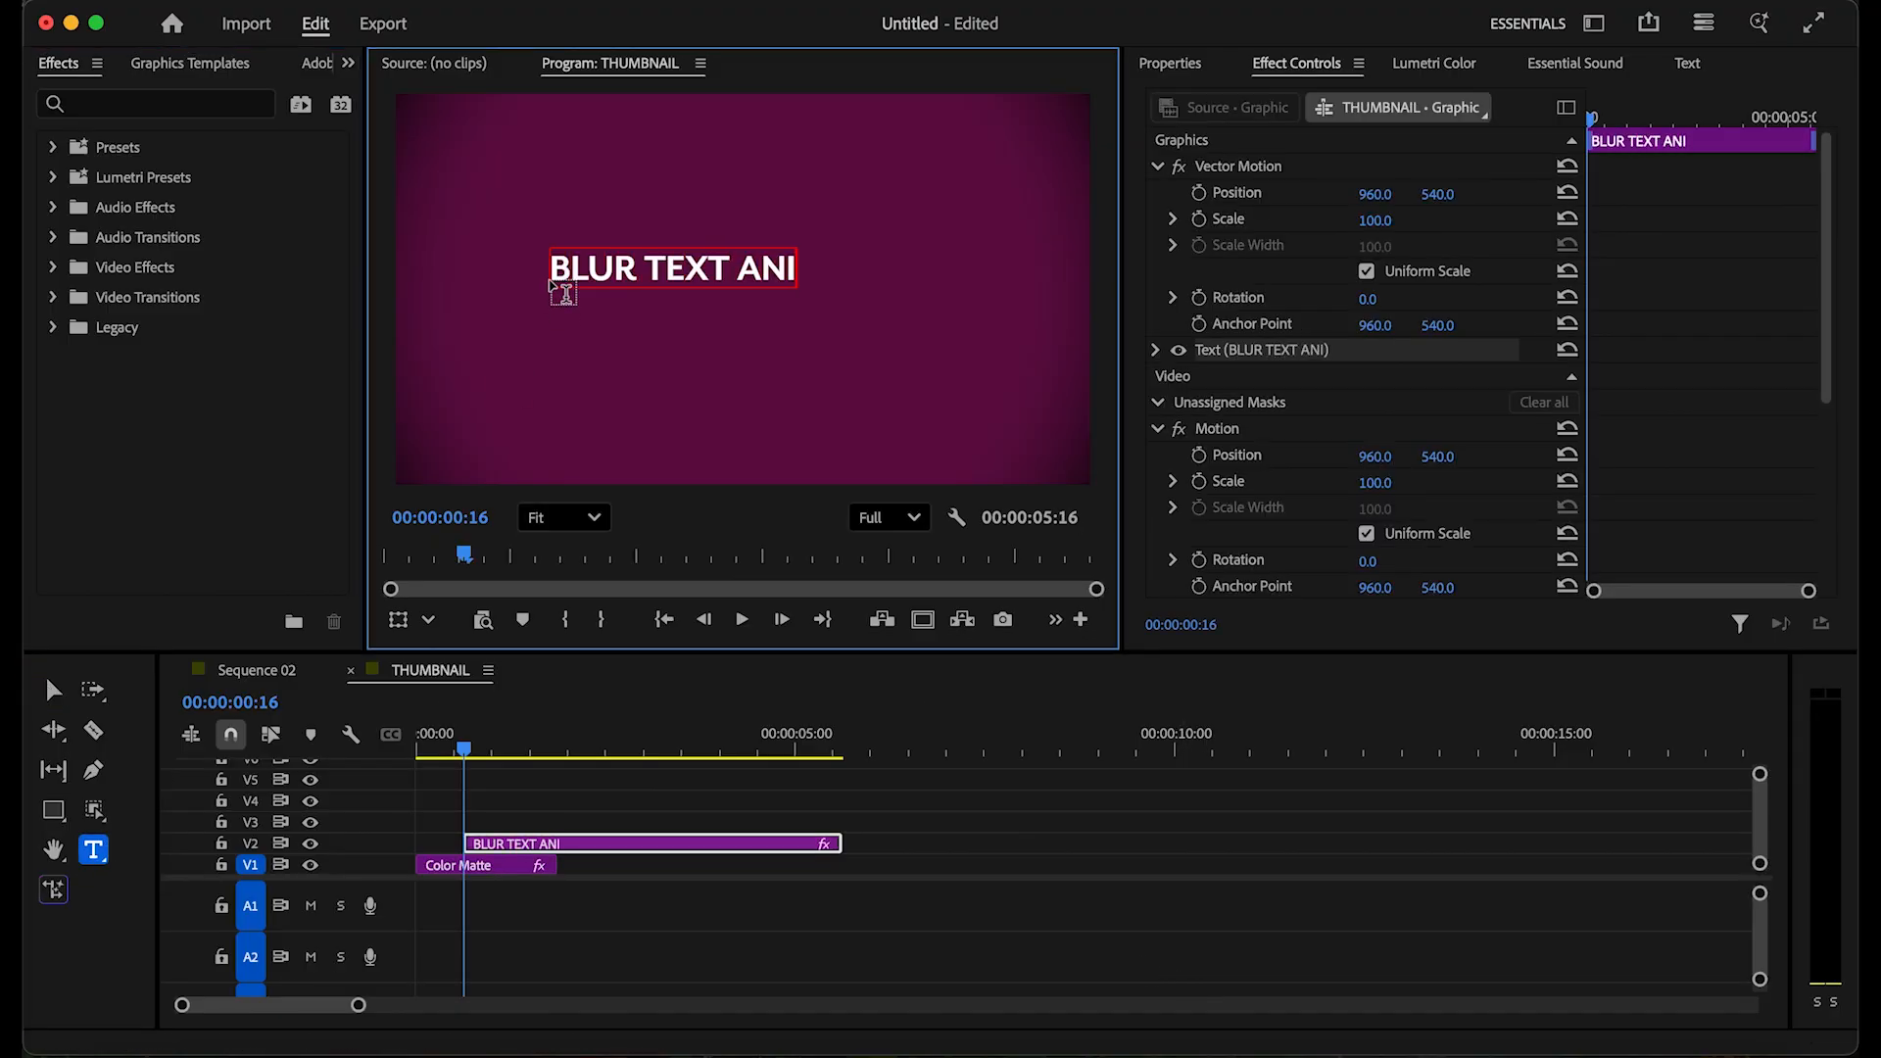
{"action": "type", "text": "MATION"}
Step: Set the title's font size to 115 and center its text vertically
{"action": "scroll", "coordinate": [1362, 294], "scroll_direction": "down", "scroll_amount": 3}
{"action": "left_click", "coordinate": [1156, 200]}
{"action": "mouse_move", "coordinate": [1298, 400]}
{"action": "left_mouse_down"}
{"action": "mouse_move", "coordinate": [1320, 402]}
{"action": "mouse_move", "coordinate": [1302, 400]}
{"action": "left_mouse_up"}
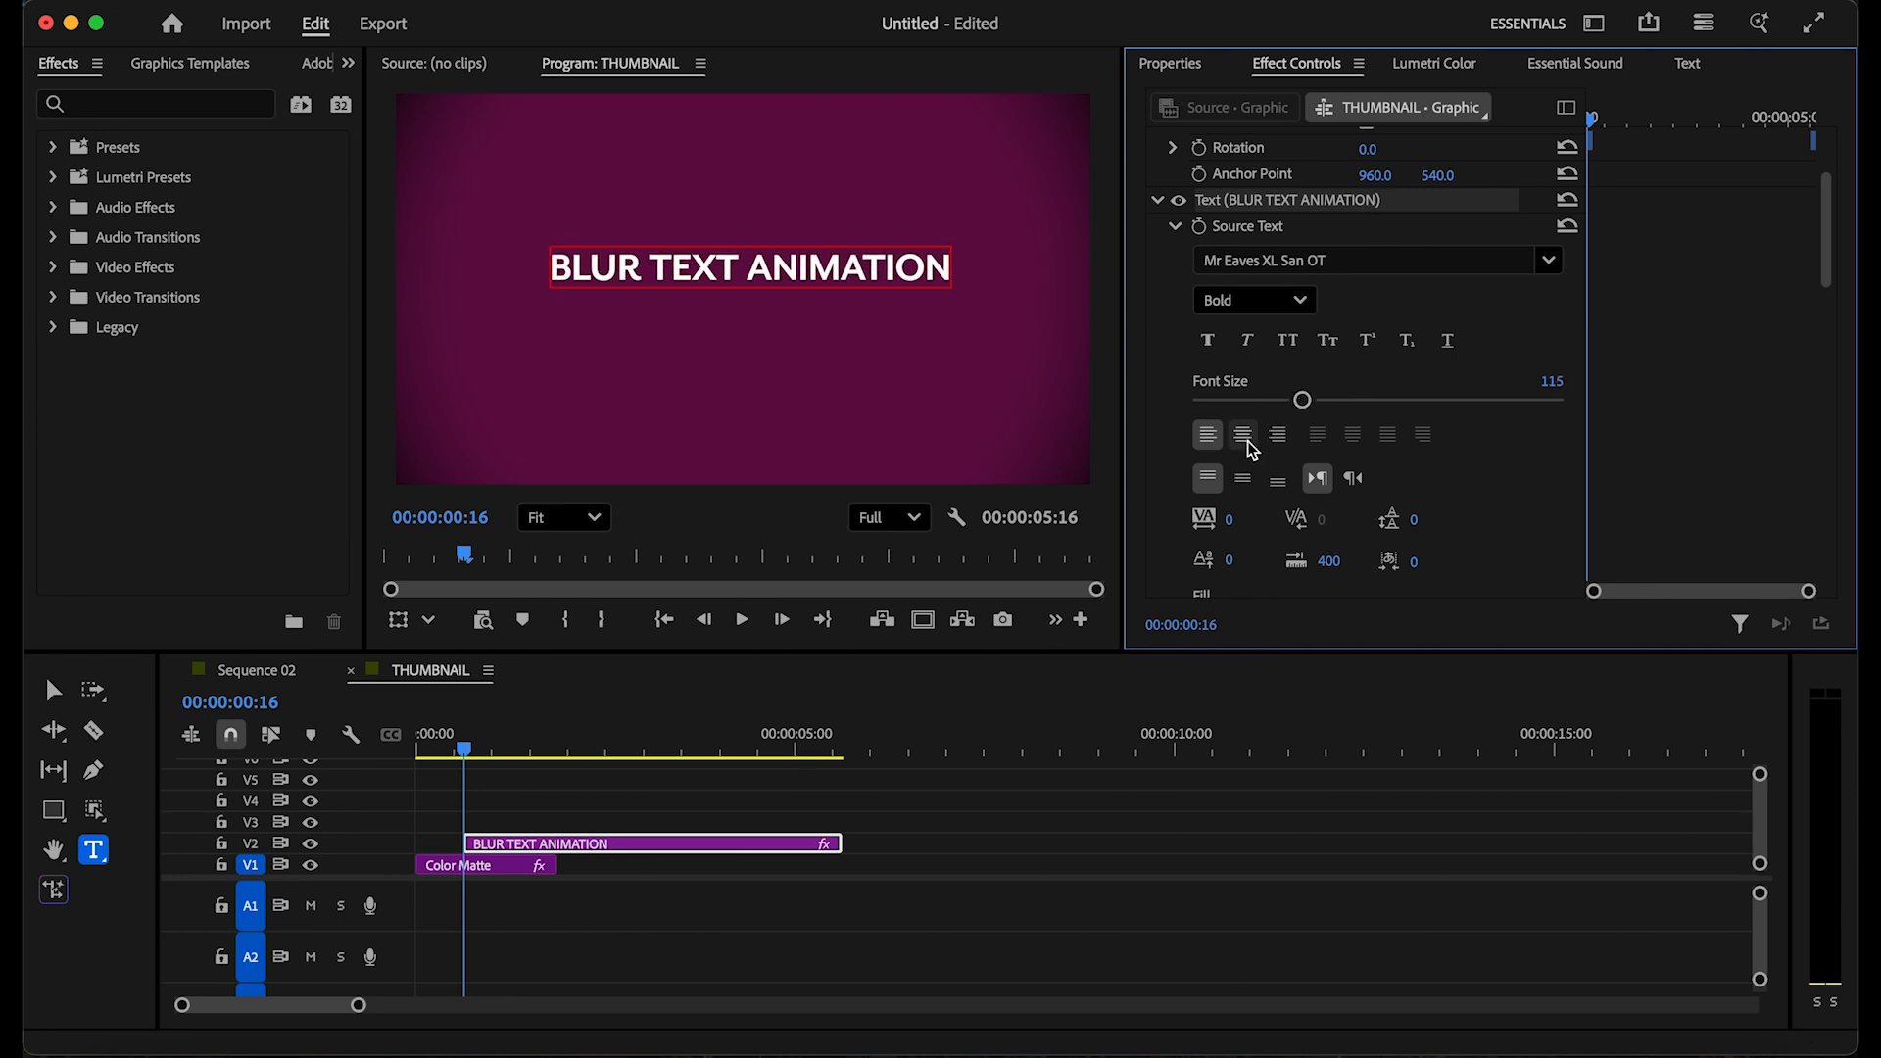
{"action": "left_click", "coordinate": [1242, 478]}
Step: Find the Transform video effect and apply it to the title clip on V2
{"action": "left_click", "coordinate": [191, 109]}
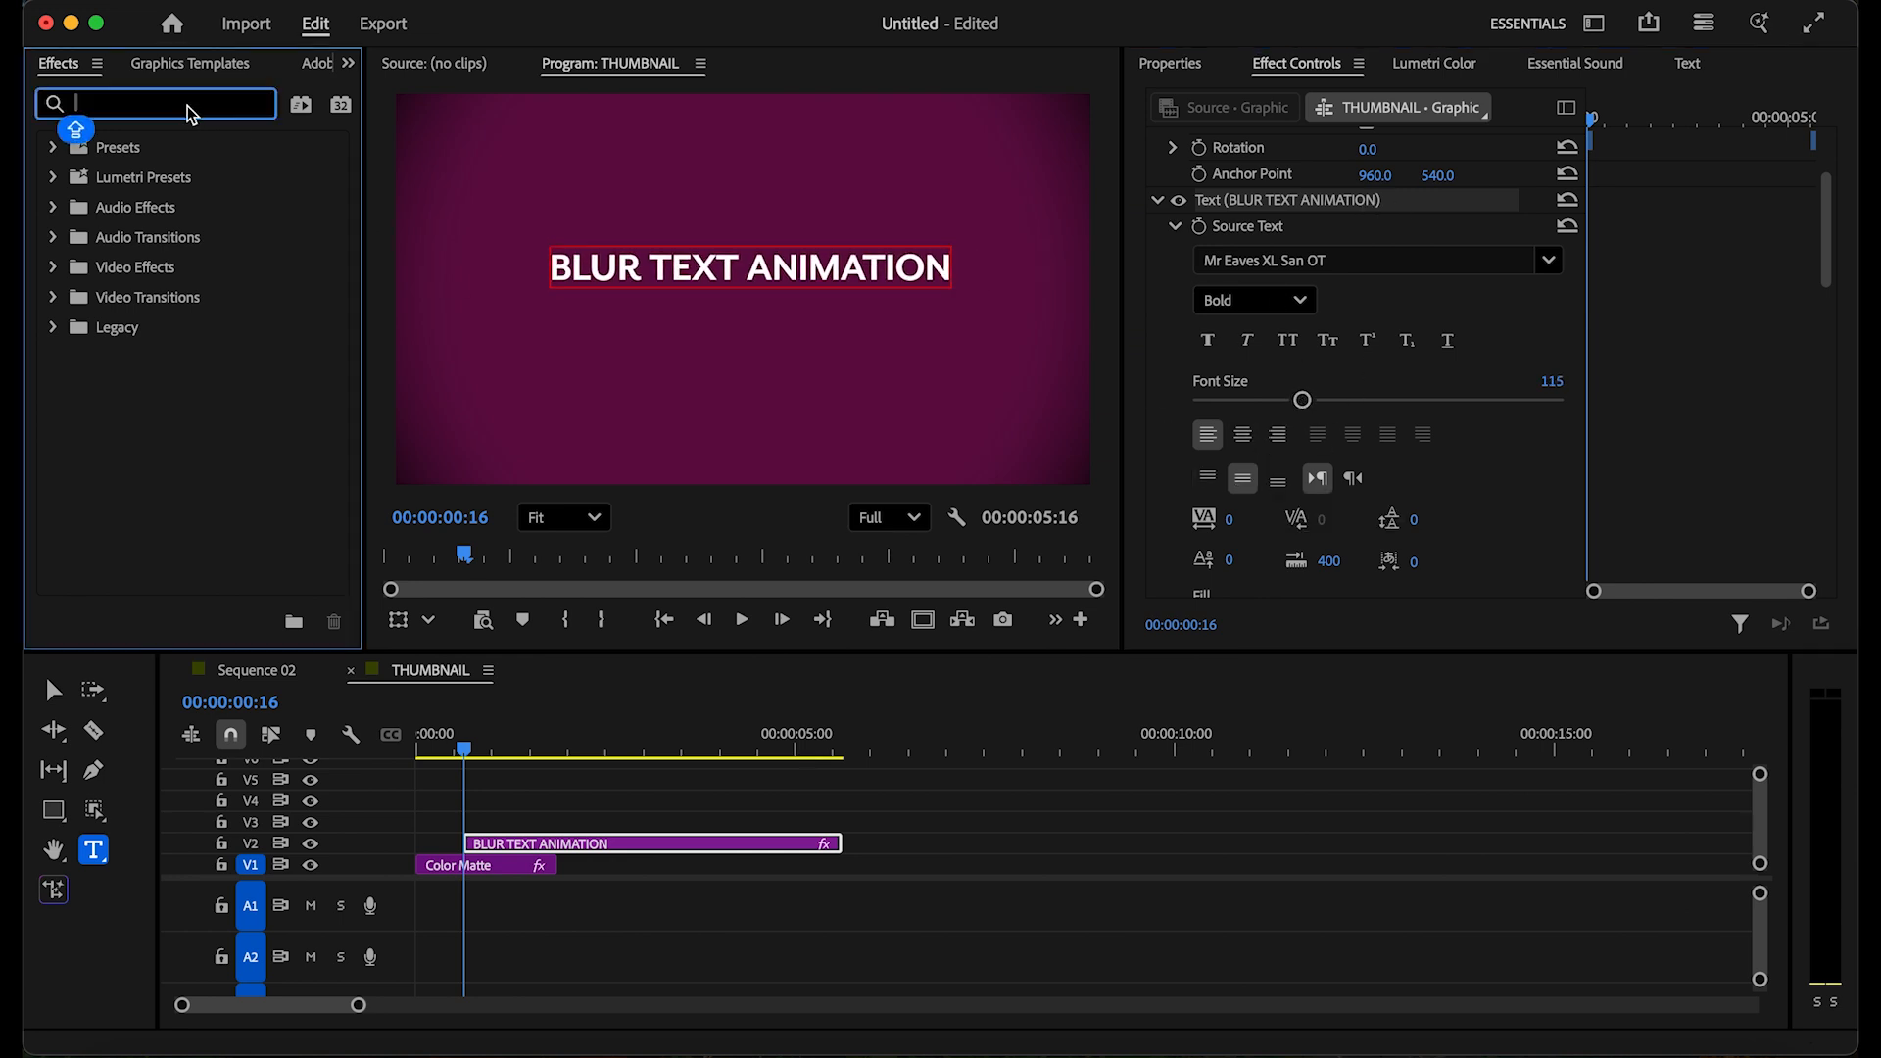
{"action": "type", "text": "TRANSFORM"}
{"action": "scroll", "coordinate": [138, 365], "scroll_direction": "down", "scroll_amount": 5}
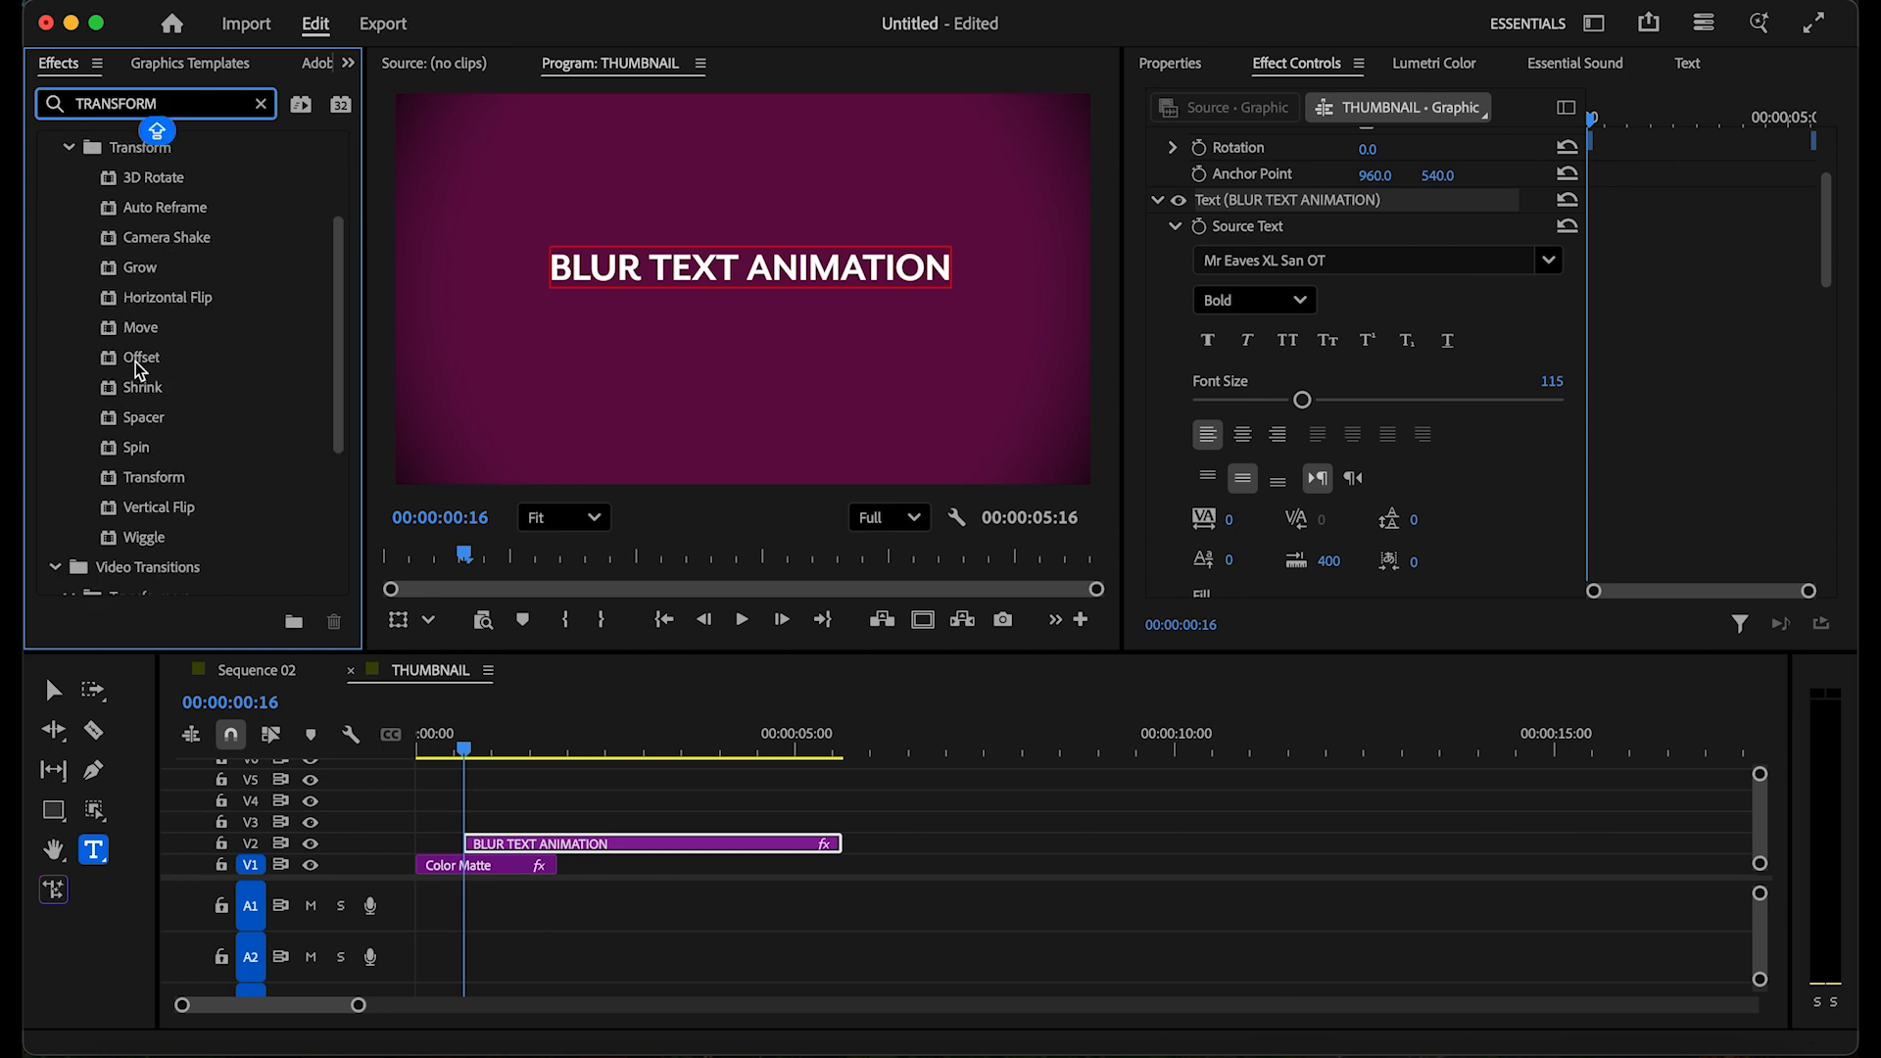
{"action": "left_click_drag", "start_coordinate": [155, 439], "coordinate": [549, 843]}
Step: Find the Gaussian Blur effect and apply it to the title clip
{"action": "left_click", "coordinate": [260, 103]}
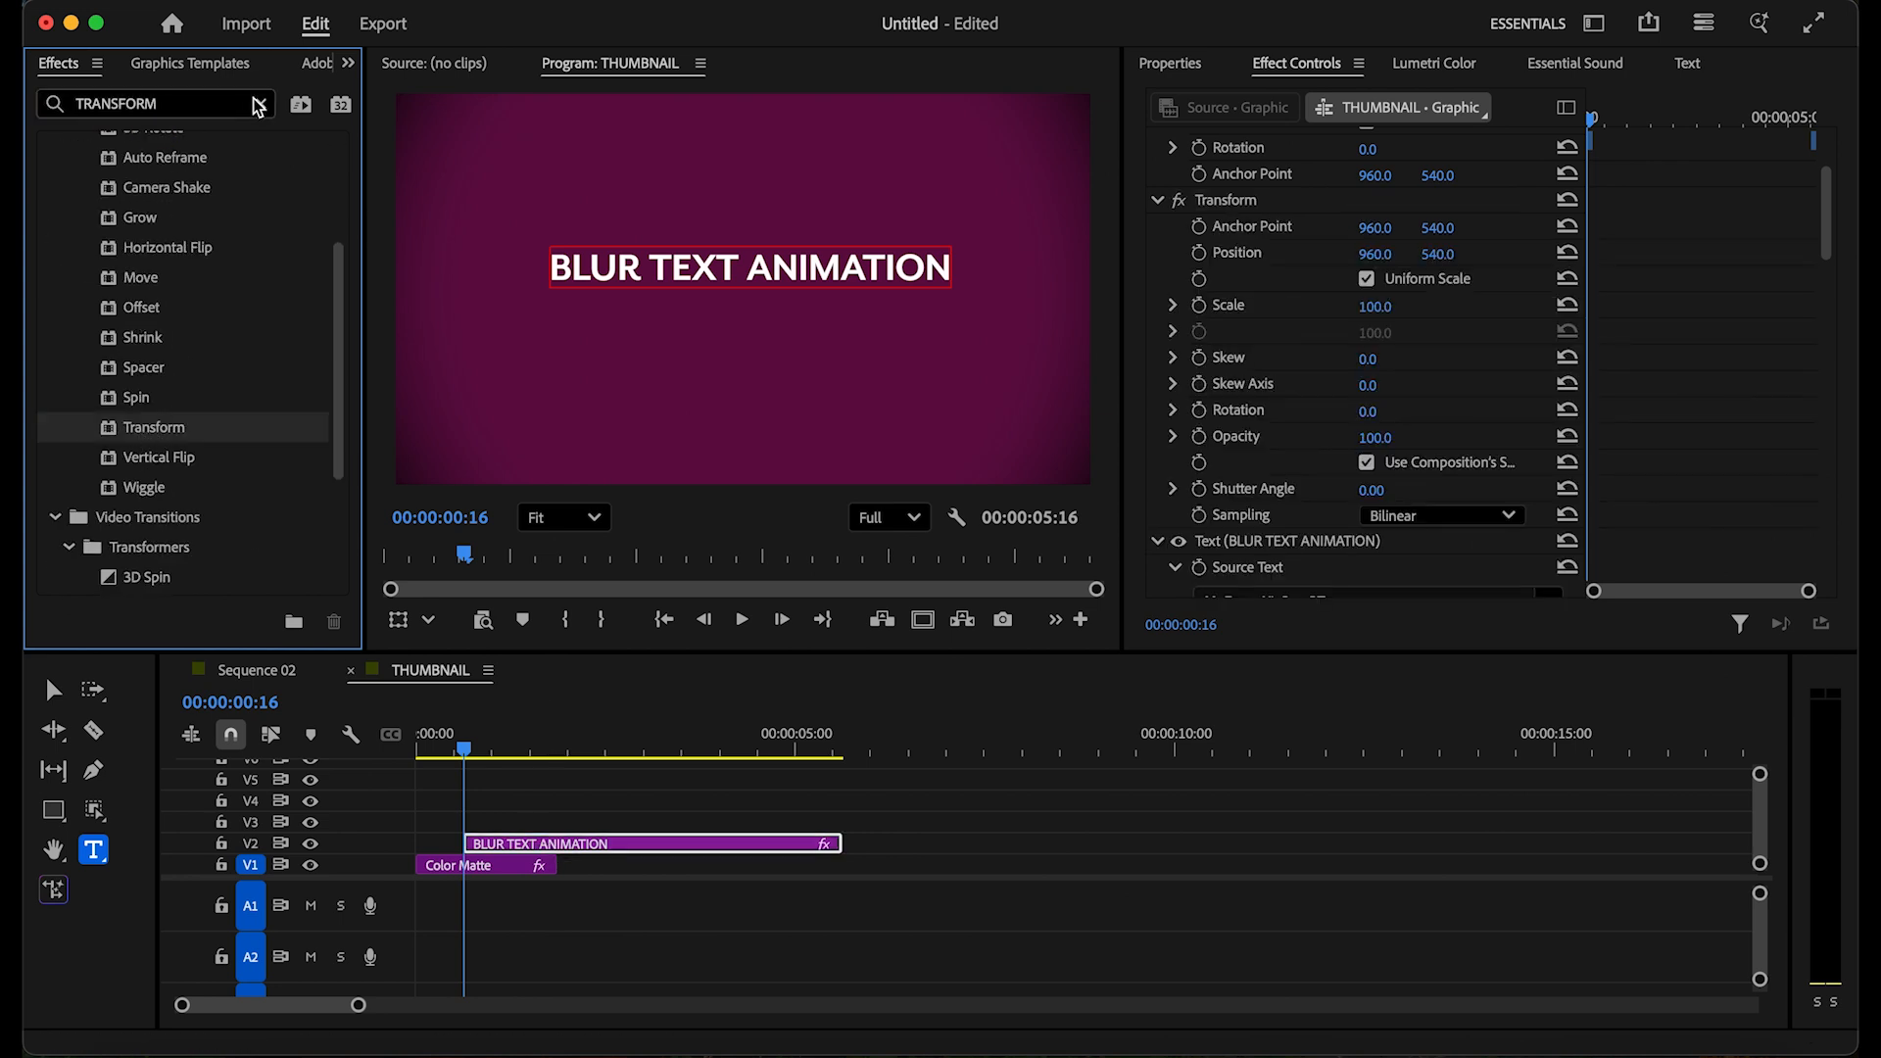
{"action": "left_click", "coordinate": [197, 105]}
{"action": "type", "text": "GAUS"}
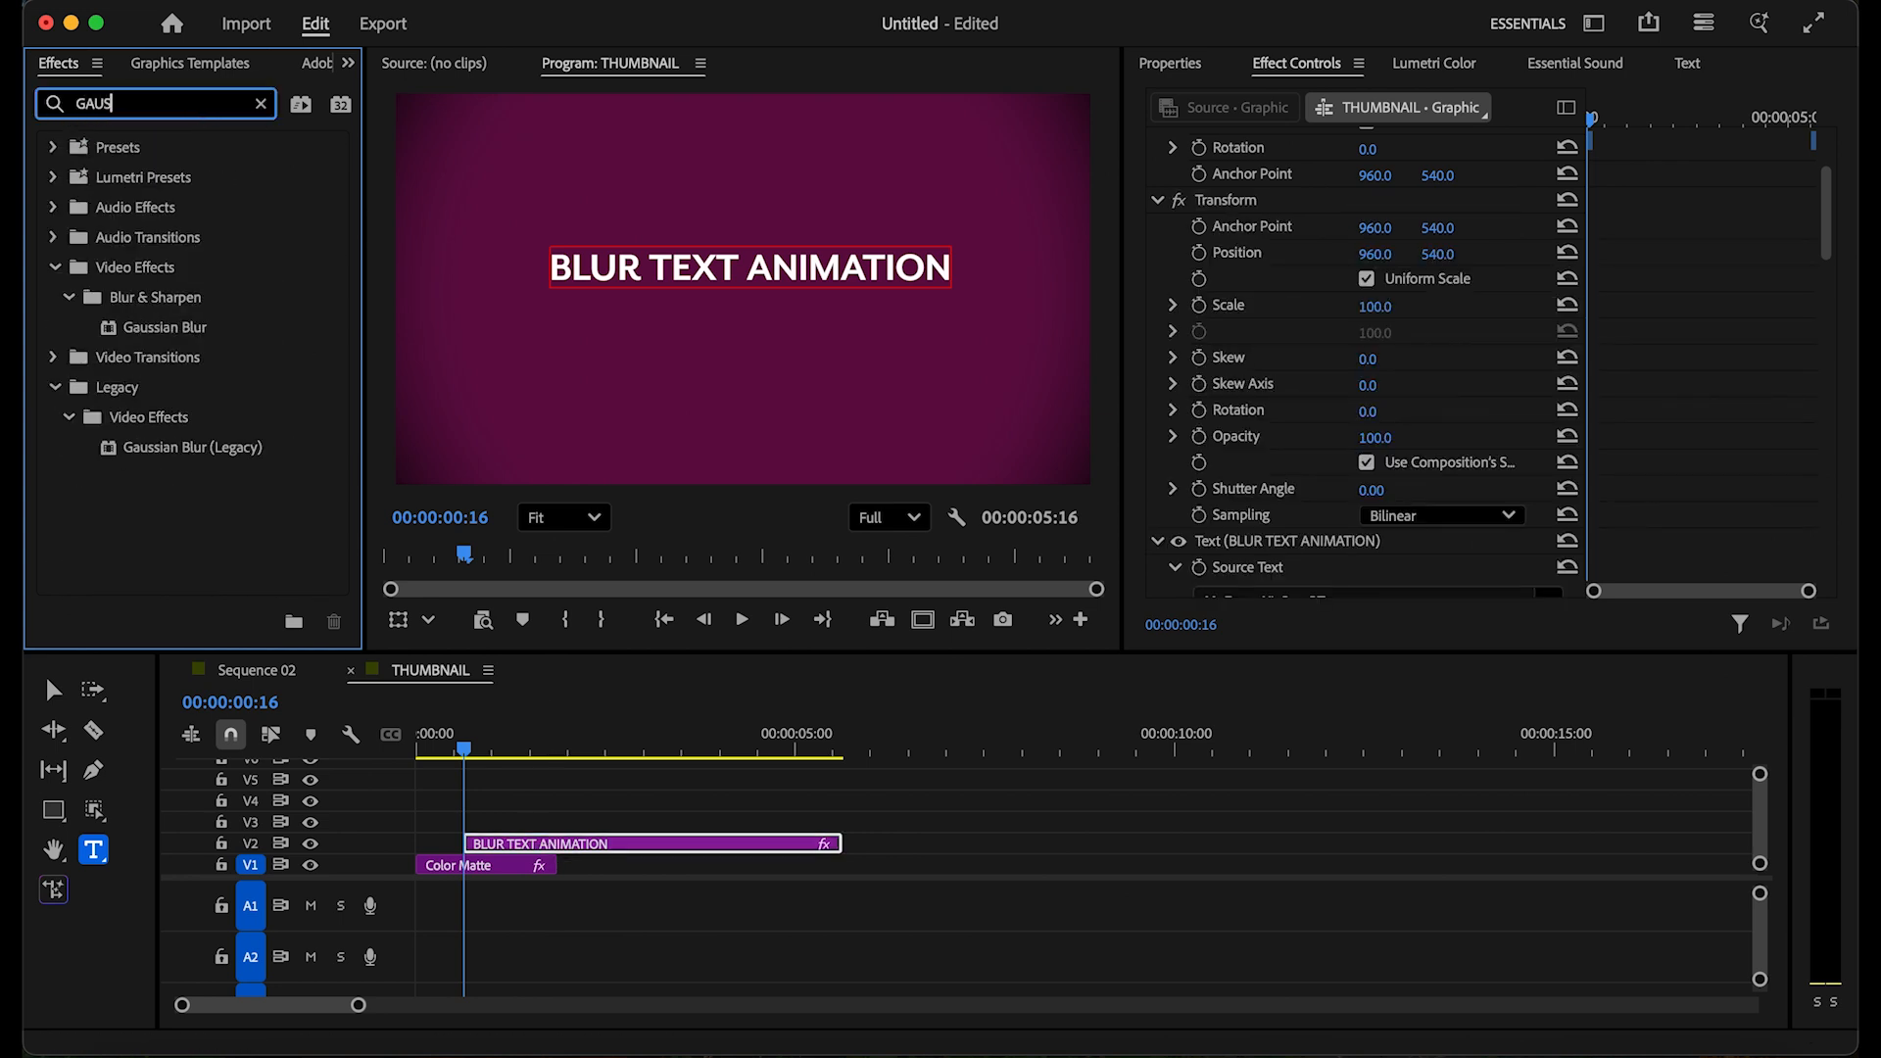
{"action": "left_click", "coordinate": [177, 319]}
{"action": "left_click_drag", "start_coordinate": [156, 321], "coordinate": [610, 854]}
Step: Place the title clip and playhead at the start of the sequence and set the Gaussian Blur Amount to 0
{"action": "left_click_drag", "start_coordinate": [463, 750], "coordinate": [405, 750]}
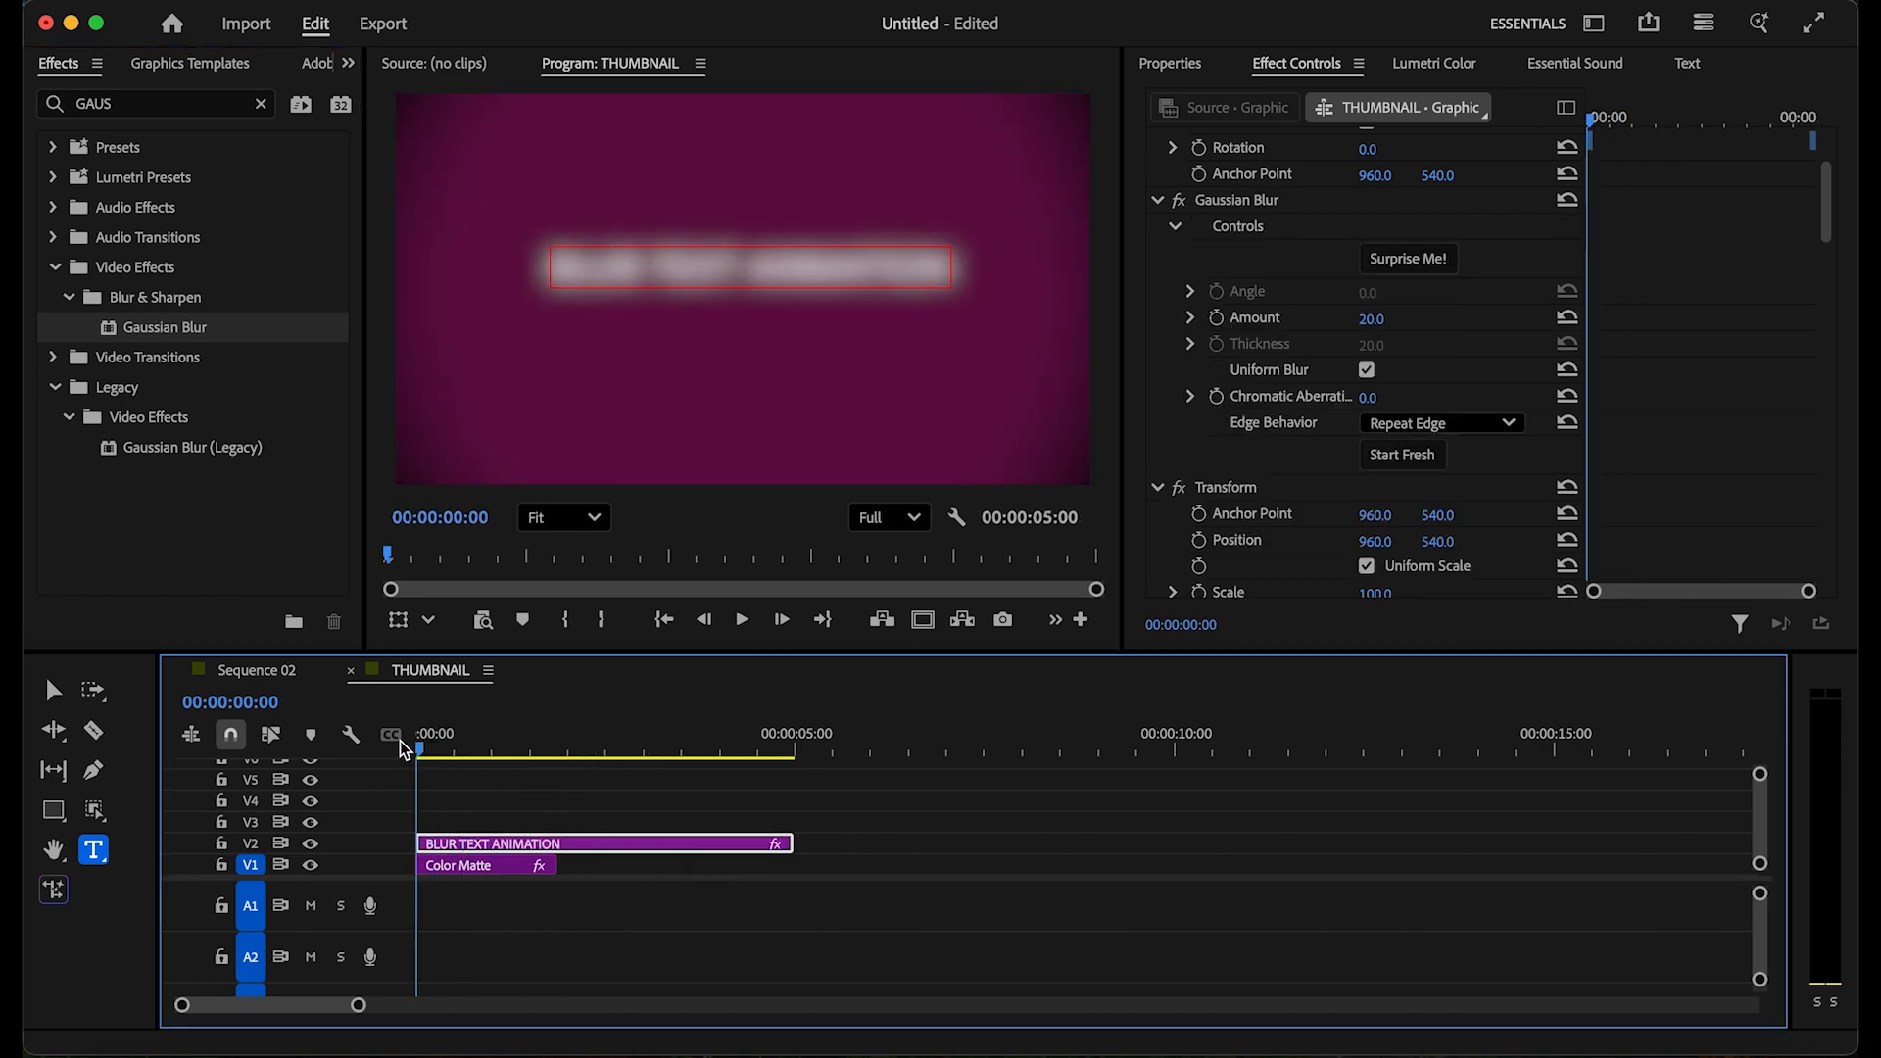
{"action": "left_click_drag", "start_coordinate": [1372, 323], "coordinate": [1342, 324]}
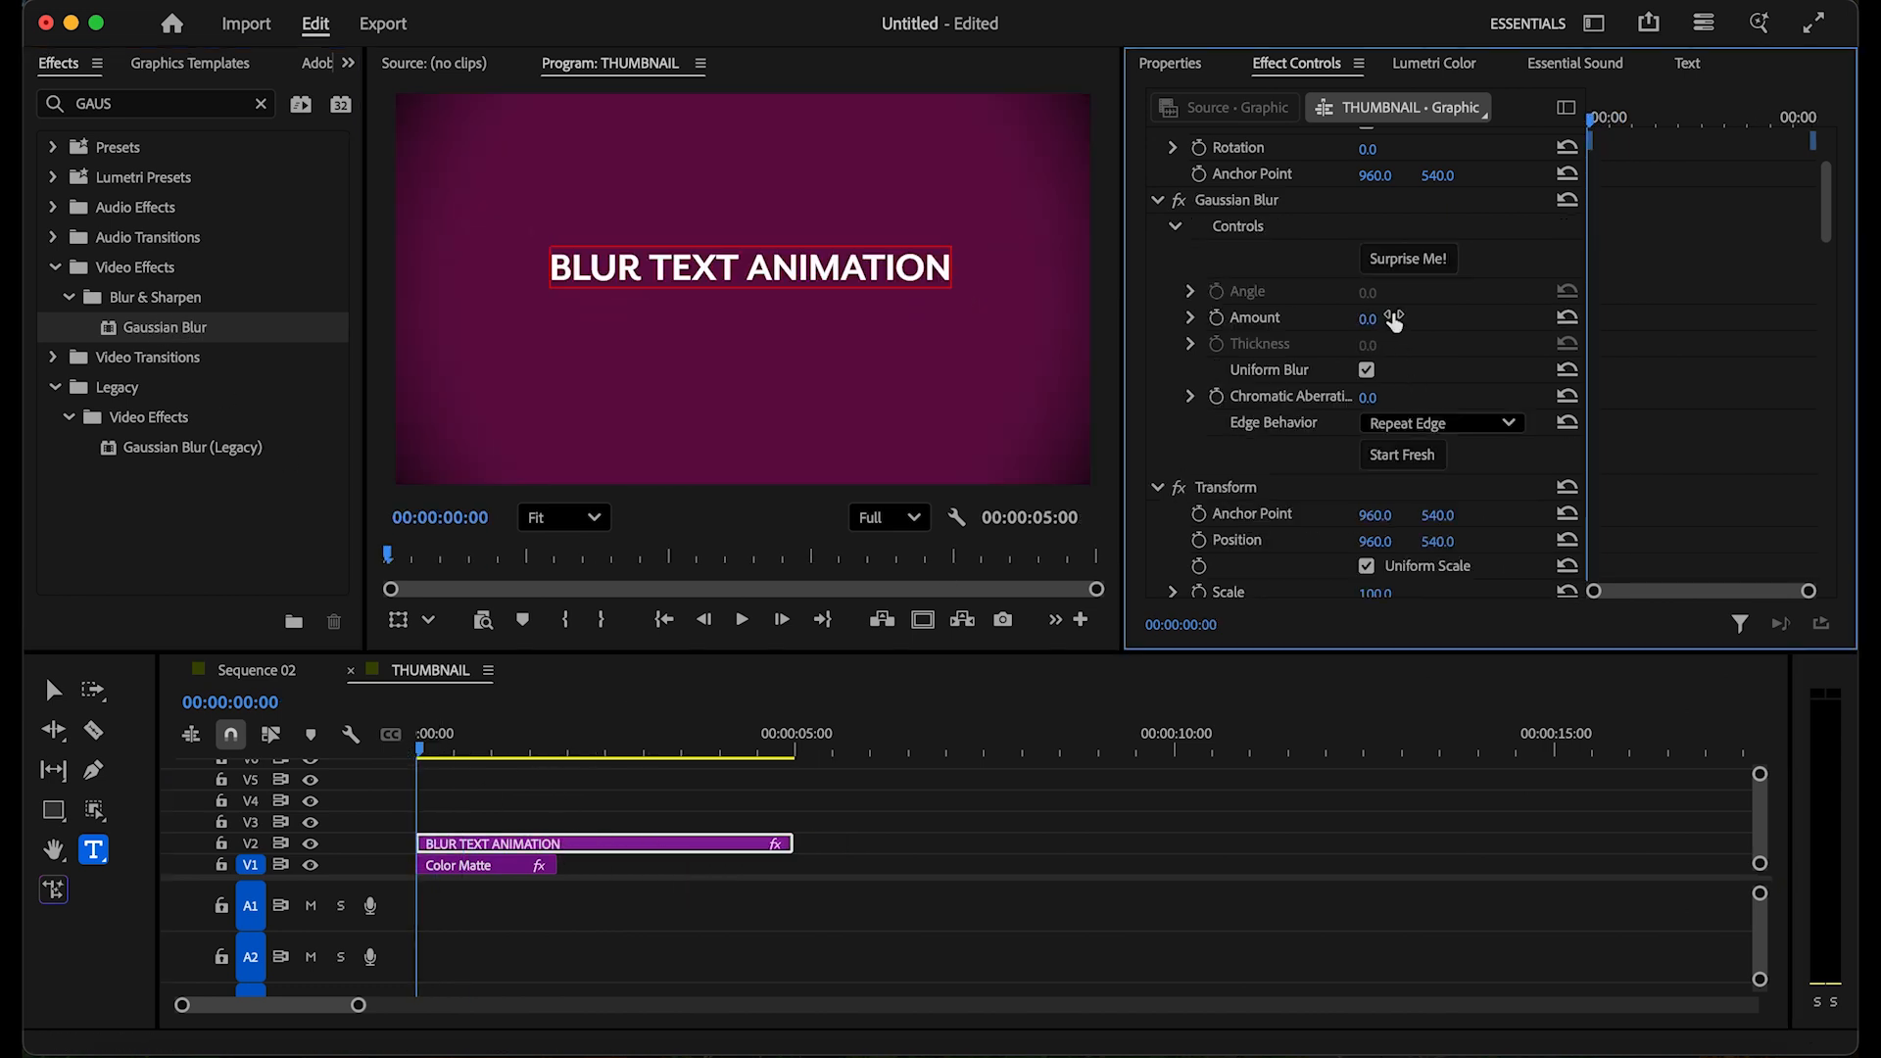
{"action": "scroll", "coordinate": [1391, 315], "scroll_direction": "up", "scroll_amount": 4}
Step: Keyframe the Transform Position's vertical value from 620 at the clip start to 540 at 00:00:00:10
{"action": "scroll", "coordinate": [1352, 348], "scroll_direction": "down", "scroll_amount": 8}
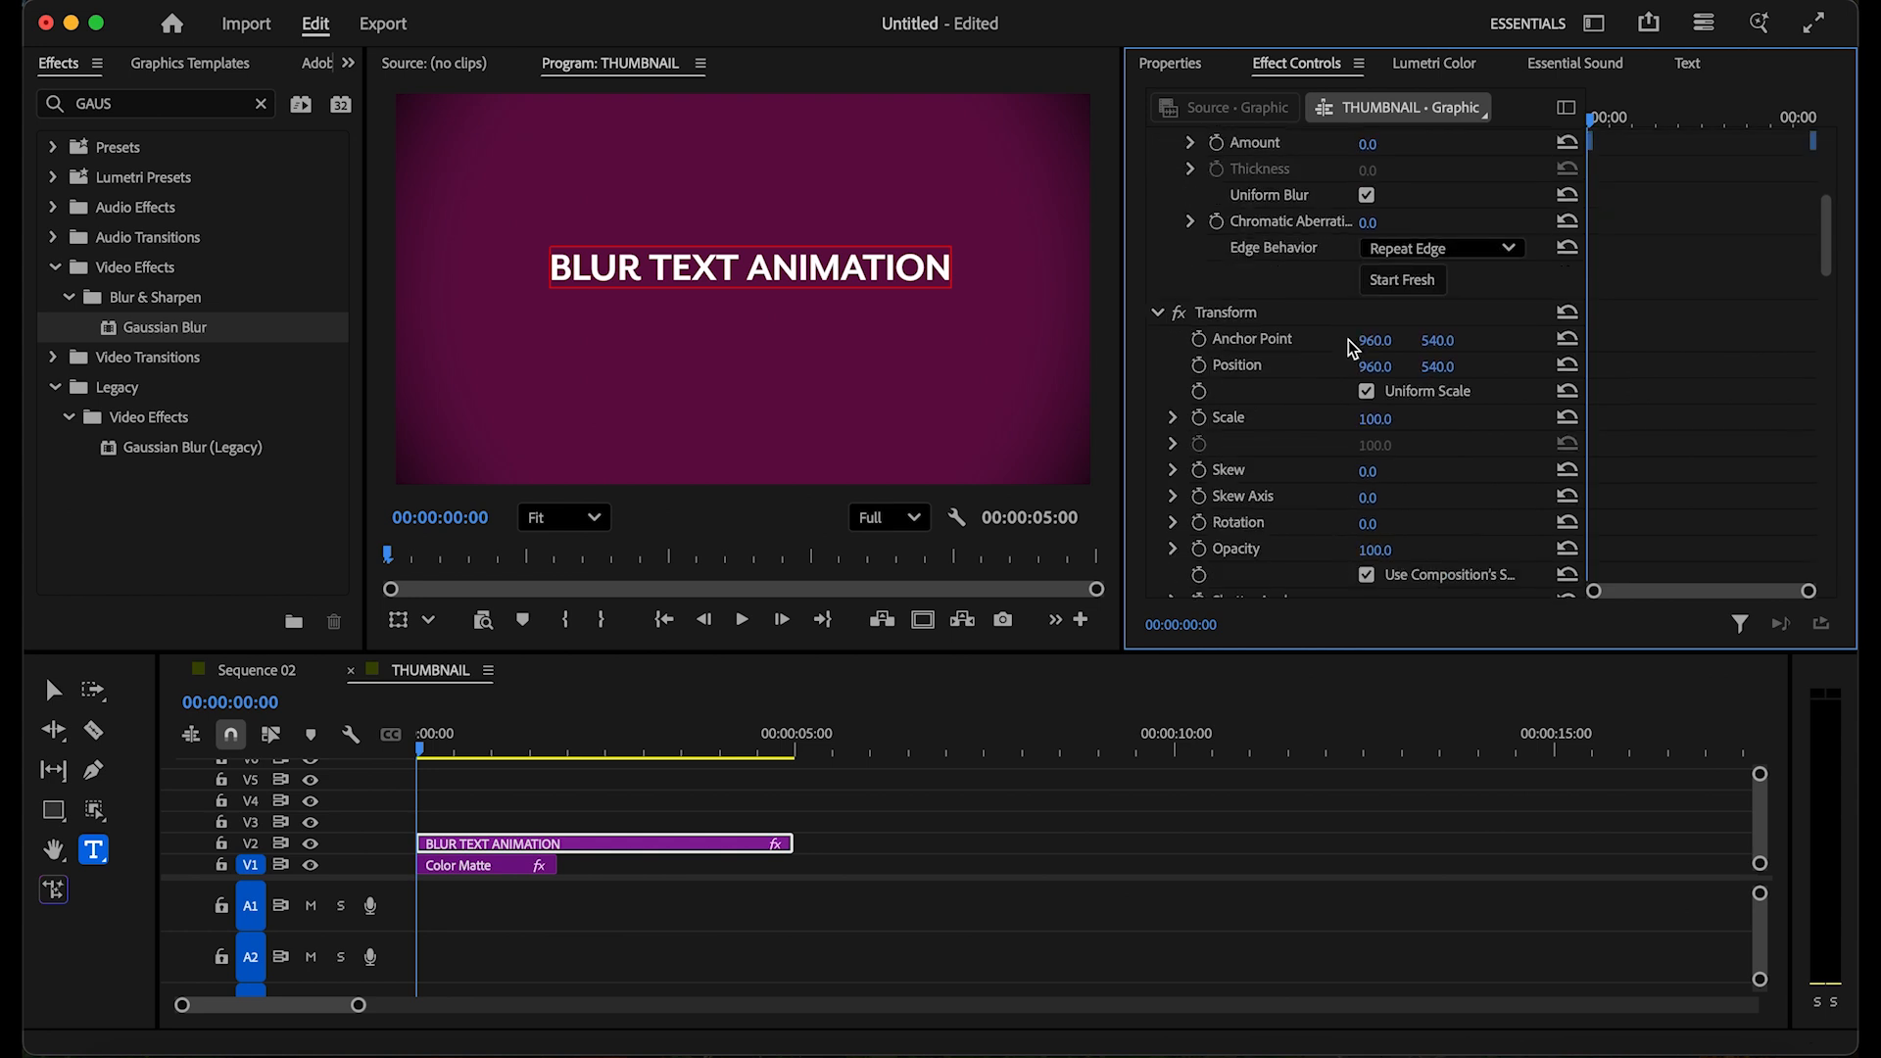
{"action": "left_click", "coordinate": [1199, 266]}
{"action": "left_click", "coordinate": [1436, 270]}
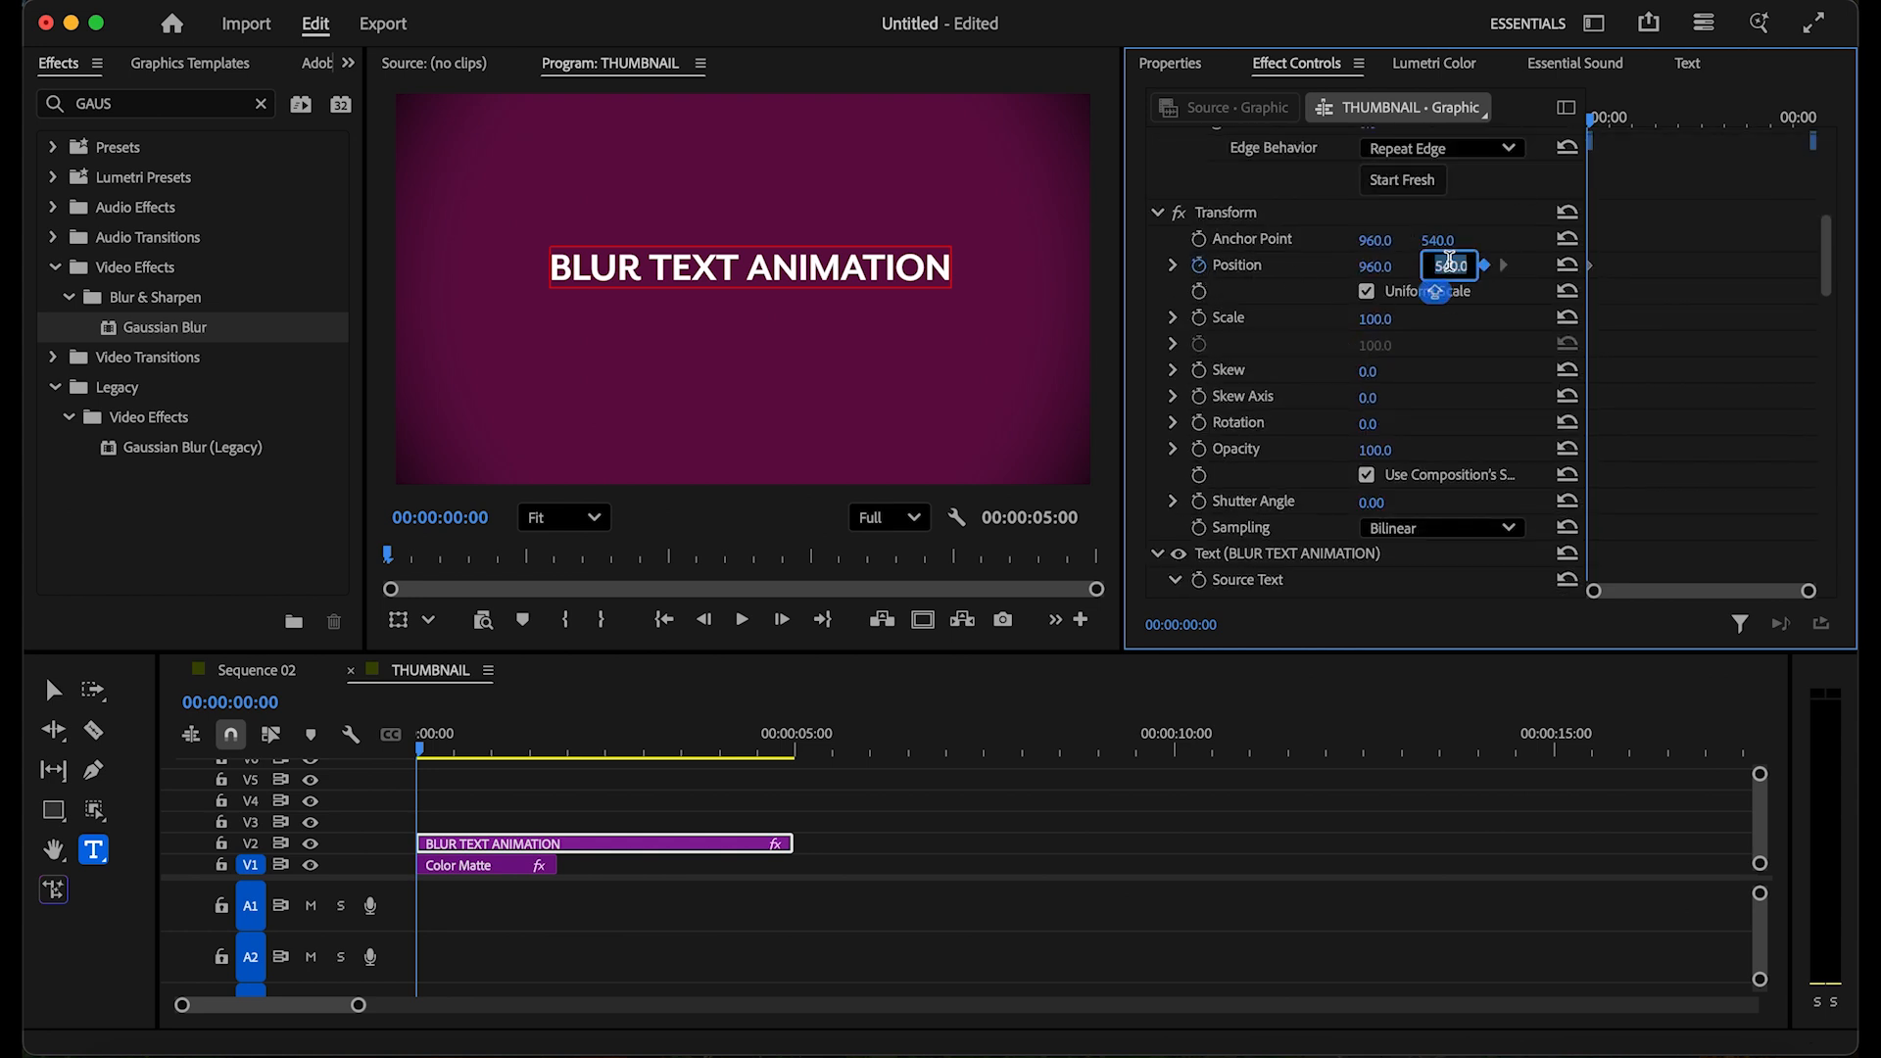
{"action": "key", "text": "BackSpace"}
{"action": "type", "text": "620"}
{"action": "key", "text": "Return"}
{"action": "key", "text": "space"}
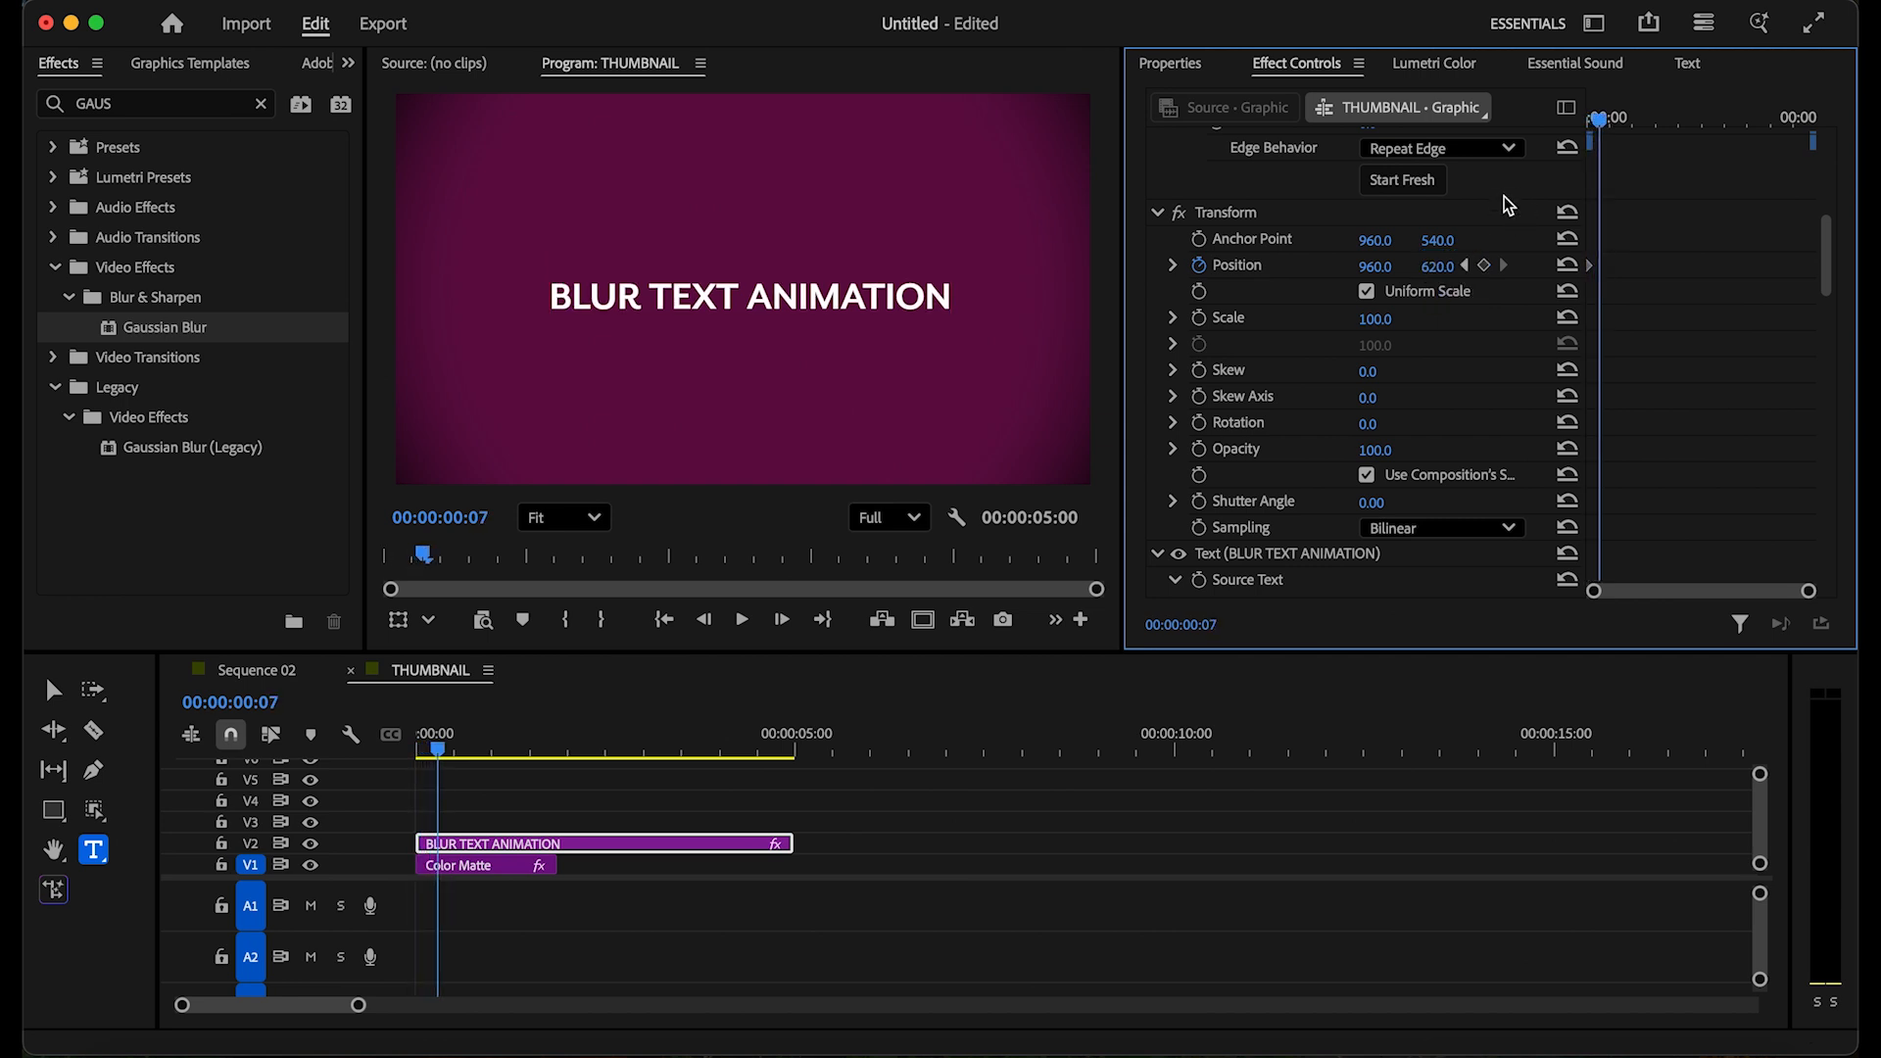
{"action": "left_click", "coordinate": [1565, 270]}
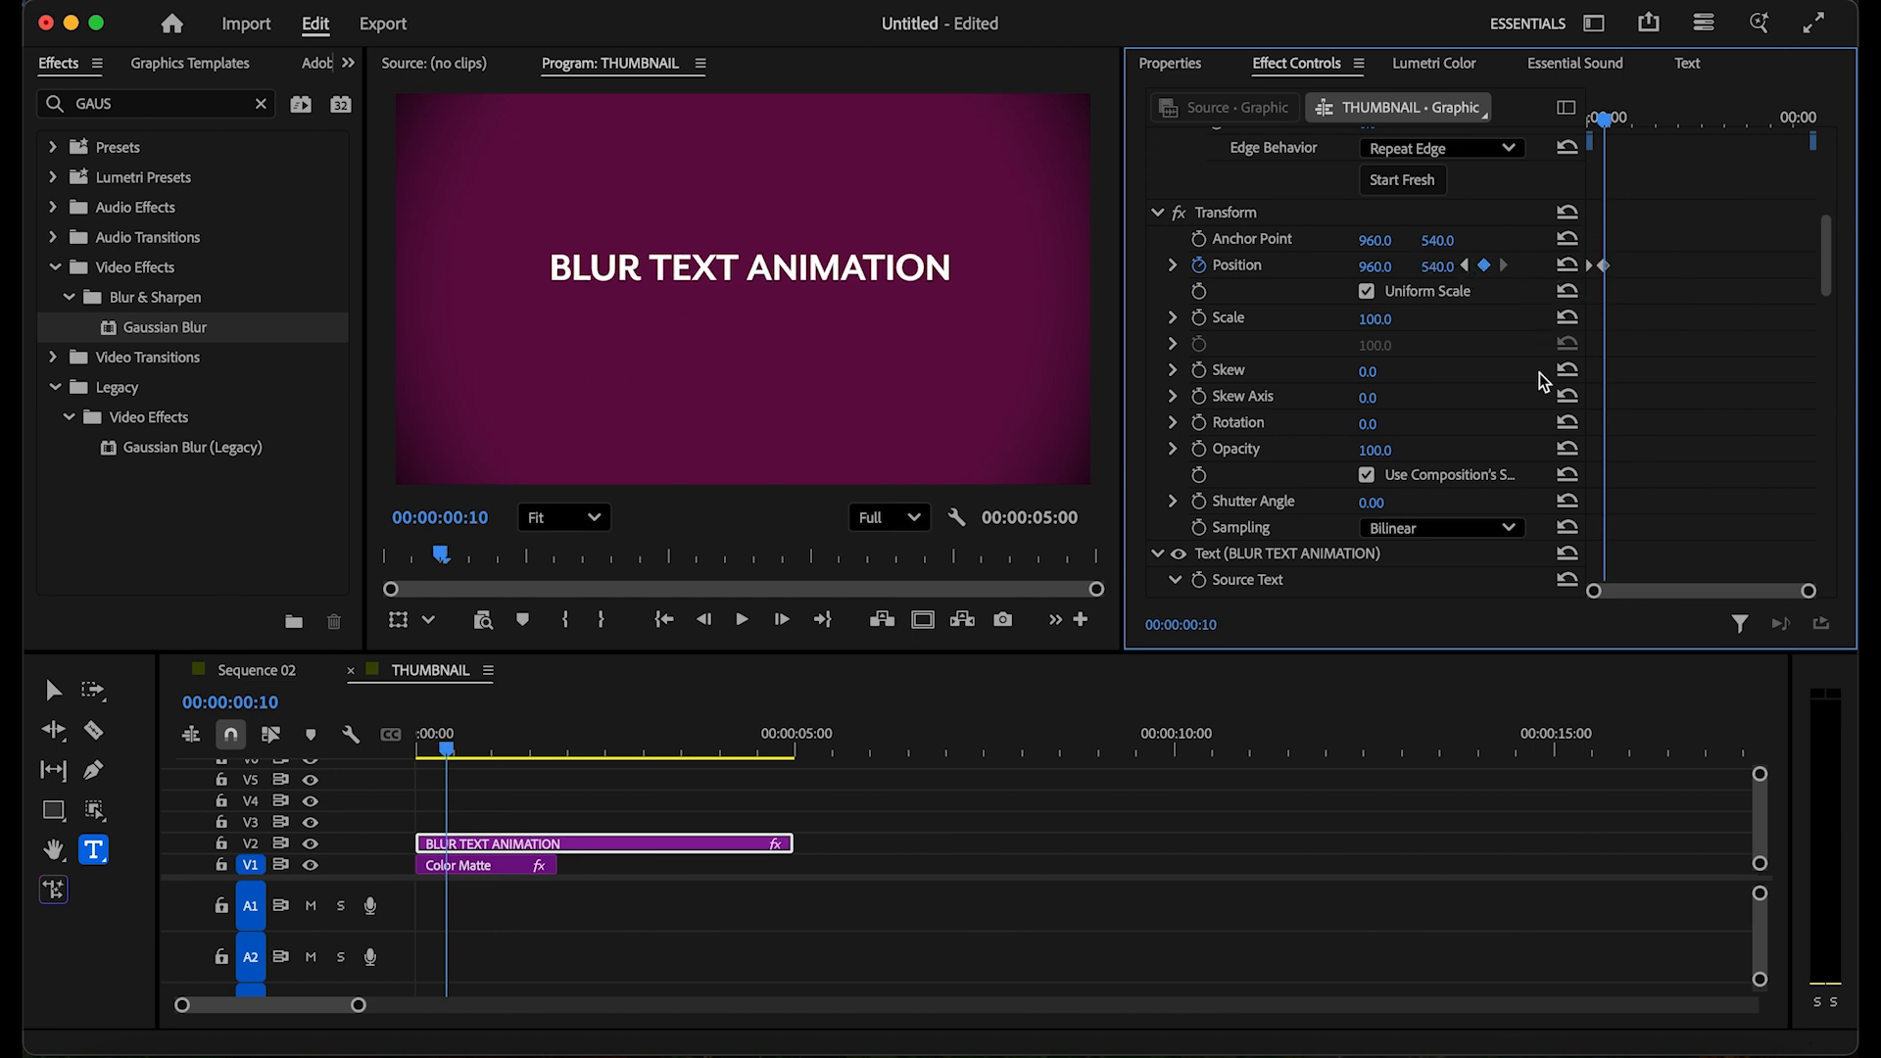
Step: Keyframe the Gaussian Blur Amount from 6 at the clip start to 0 at 00:00:00:05
{"action": "scroll", "coordinate": [1538, 372], "scroll_direction": "up", "scroll_amount": 5}
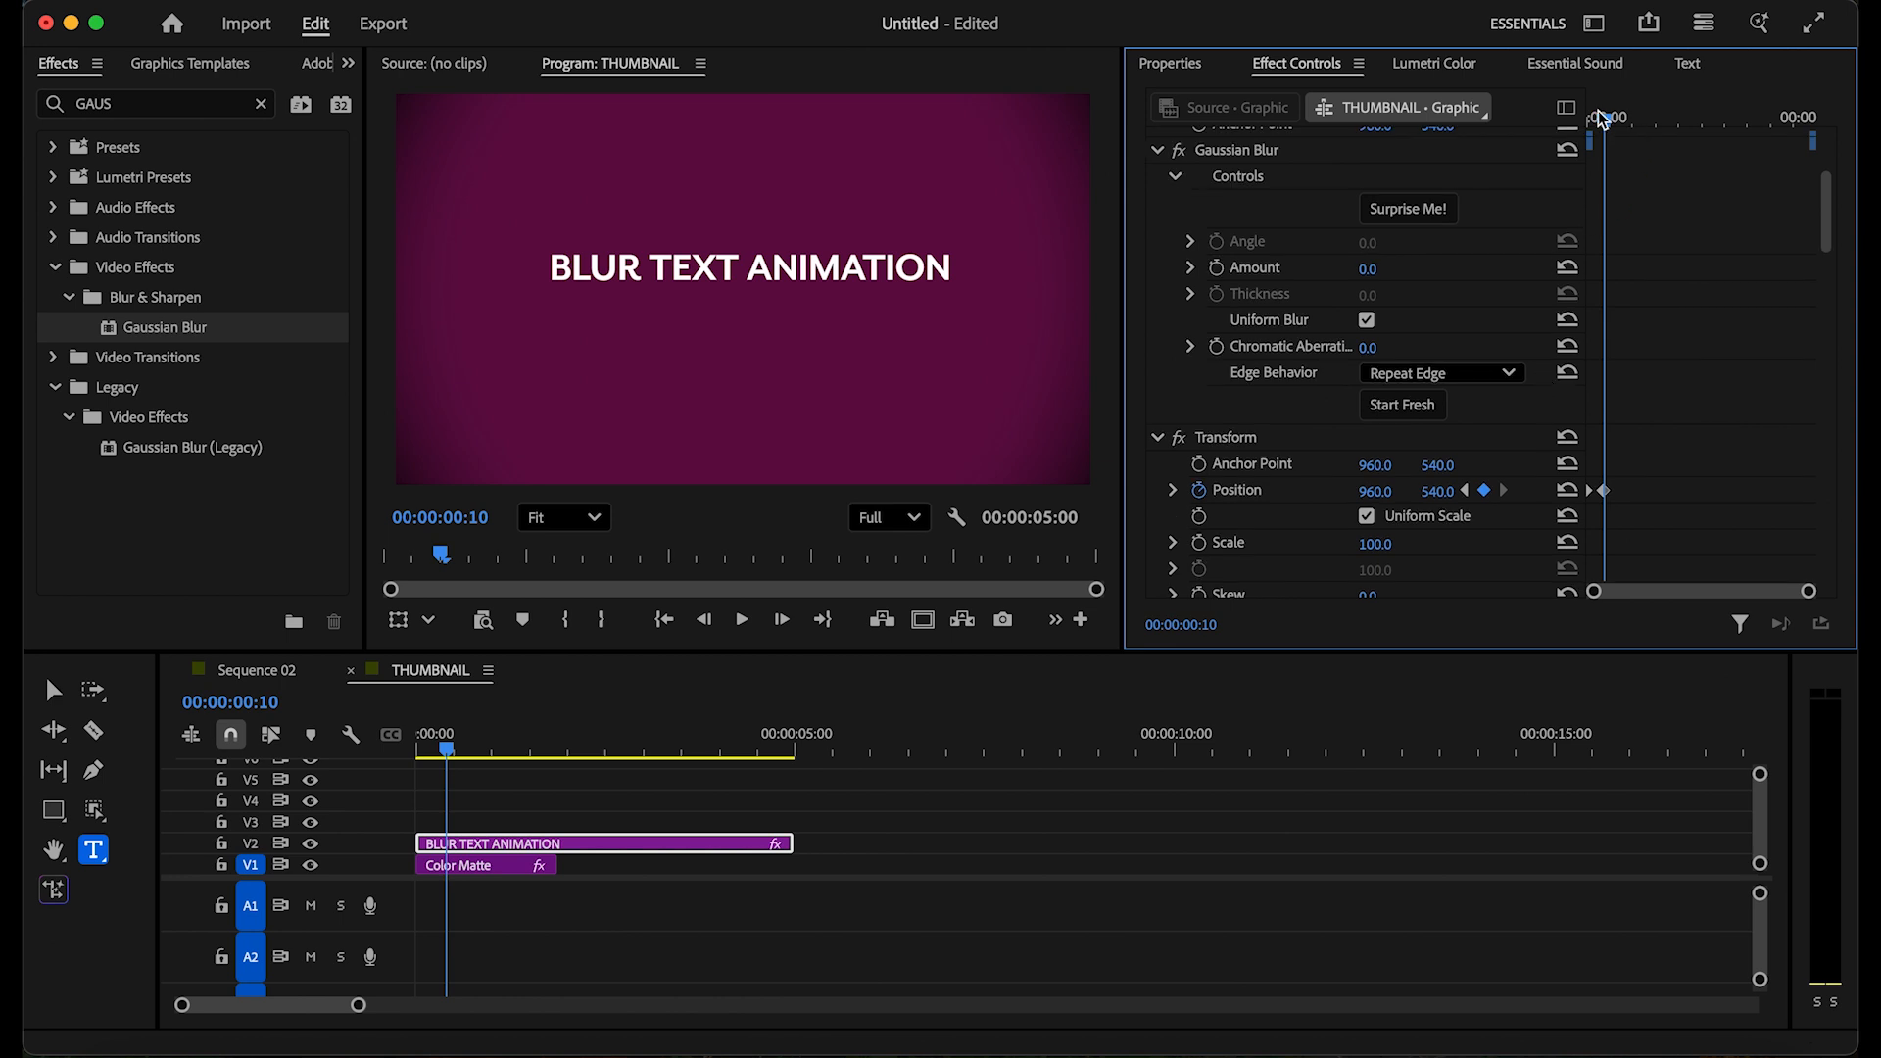
{"action": "left_click_drag", "start_coordinate": [1601, 114], "coordinate": [1571, 109]}
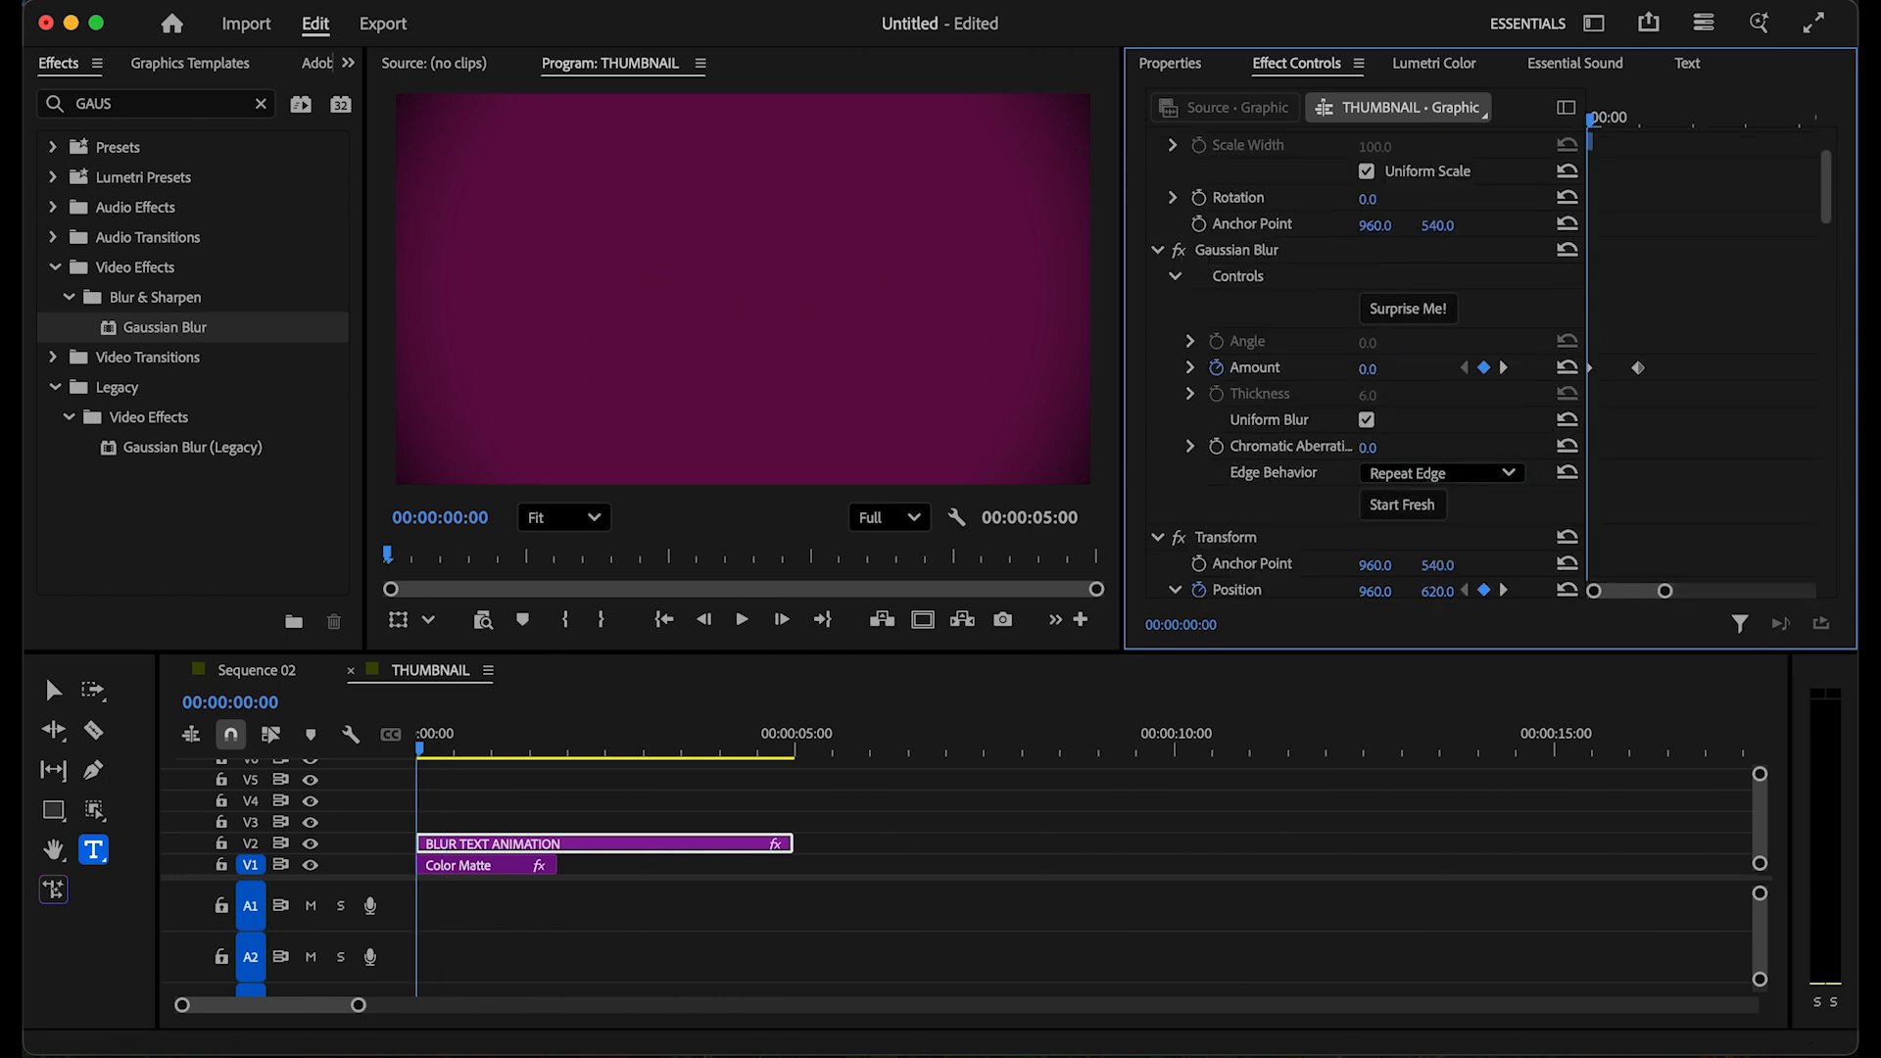
{"action": "left_click", "coordinate": [1393, 364]}
{"action": "type", "text": "6"}
{"action": "left_click", "coordinate": [1656, 277]}
{"action": "left_click", "coordinate": [1641, 121]}
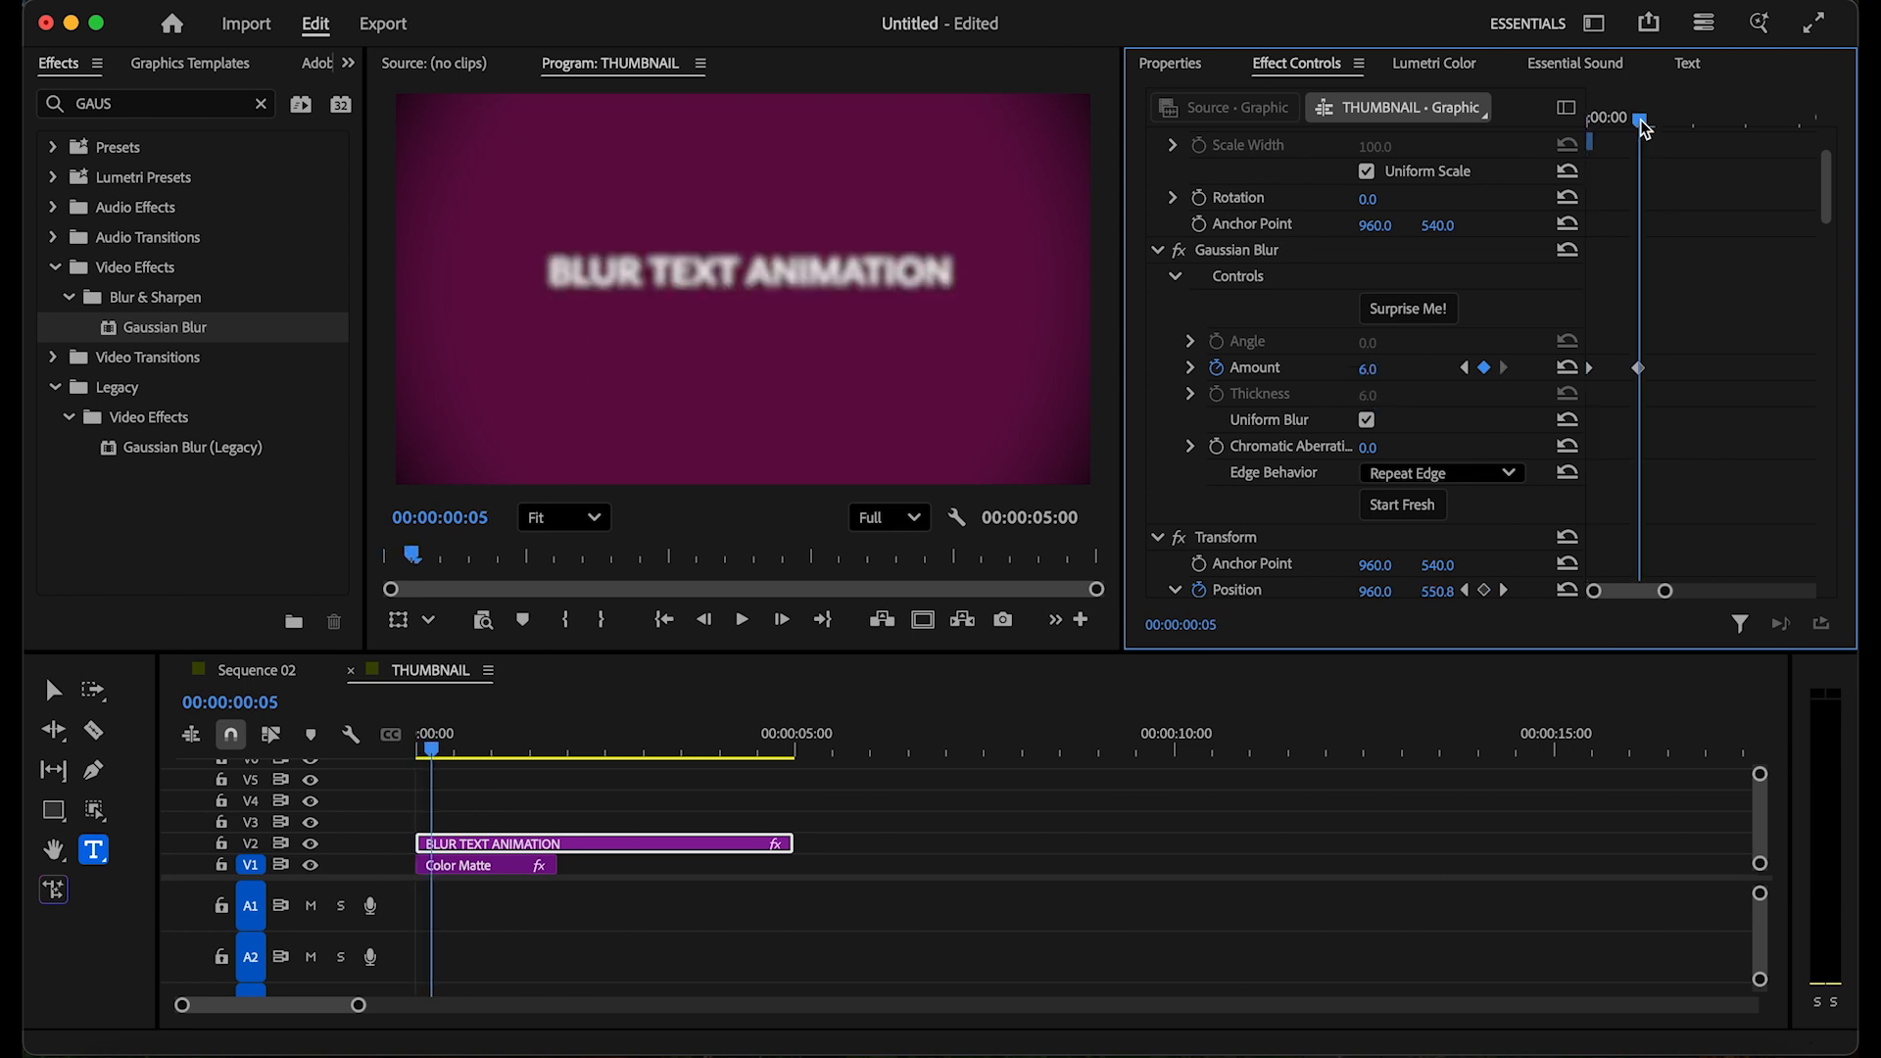
{"action": "left_click", "coordinate": [1391, 368]}
{"action": "type", "text": "0"}
{"action": "left_click", "coordinate": [1691, 257]}
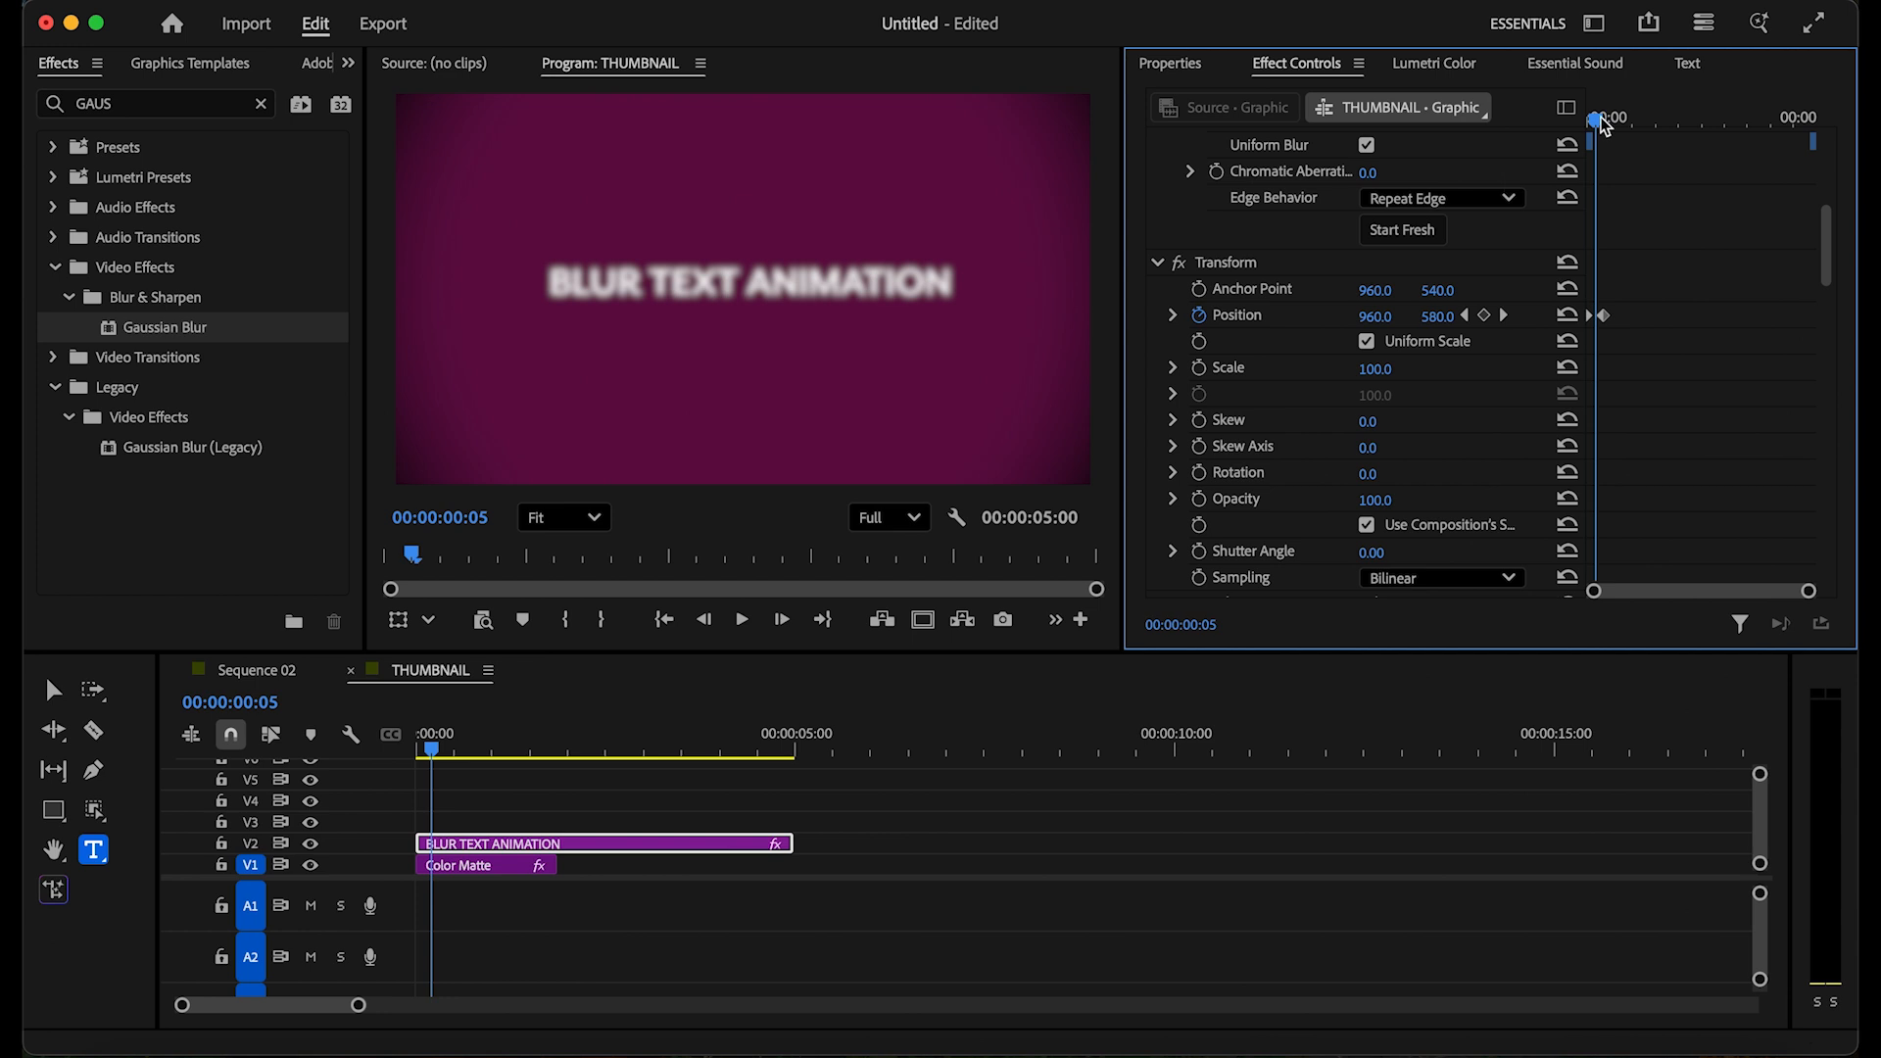
Step: Keyframe the Transform Opacity from 0 at the clip start to 100 at 00:00:00:05
{"action": "left_click_drag", "start_coordinate": [1603, 125], "coordinate": [1592, 122]}
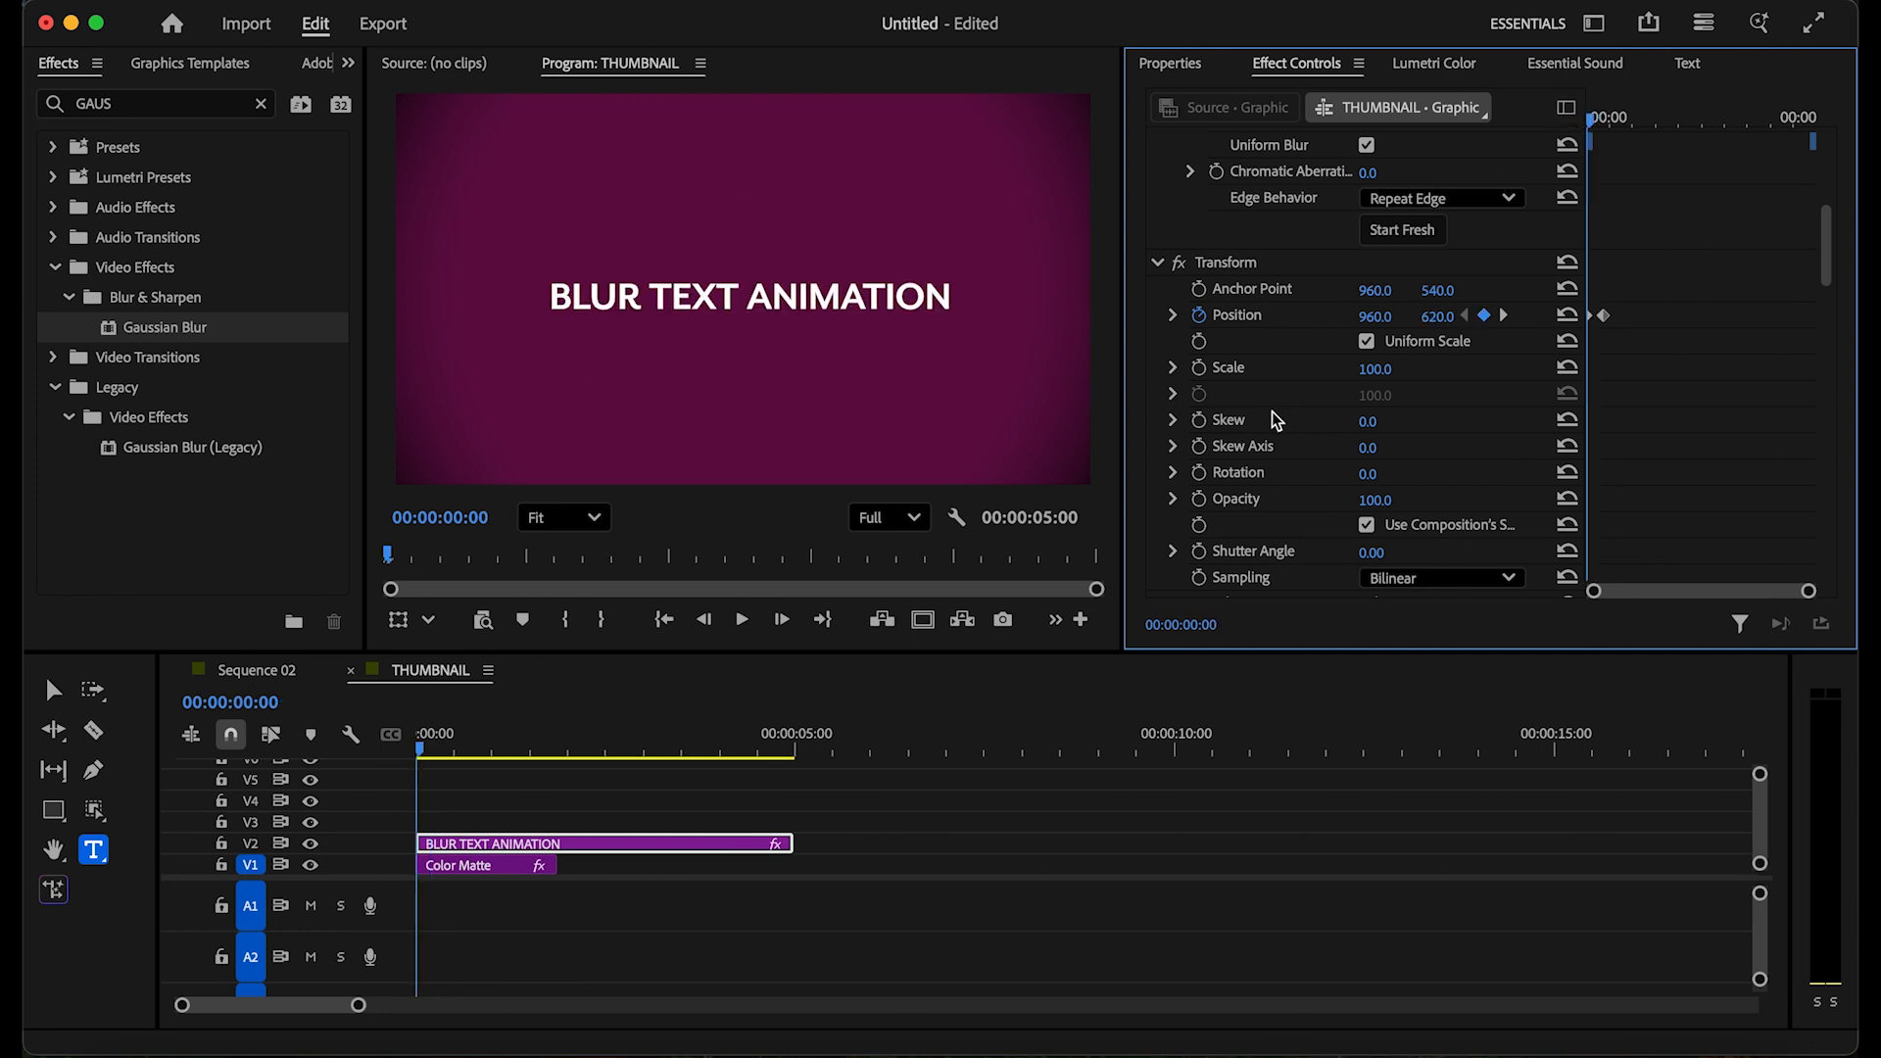
{"action": "left_click", "coordinate": [1199, 499]}
{"action": "left_click_drag", "start_coordinate": [1371, 504], "coordinate": [1264, 503]}
{"action": "key", "text": "Right"}
{"action": "key", "text": "Right"}
{"action": "key", "text": "Right"}
{"action": "key", "text": "Right"}
{"action": "key", "text": "Right"}
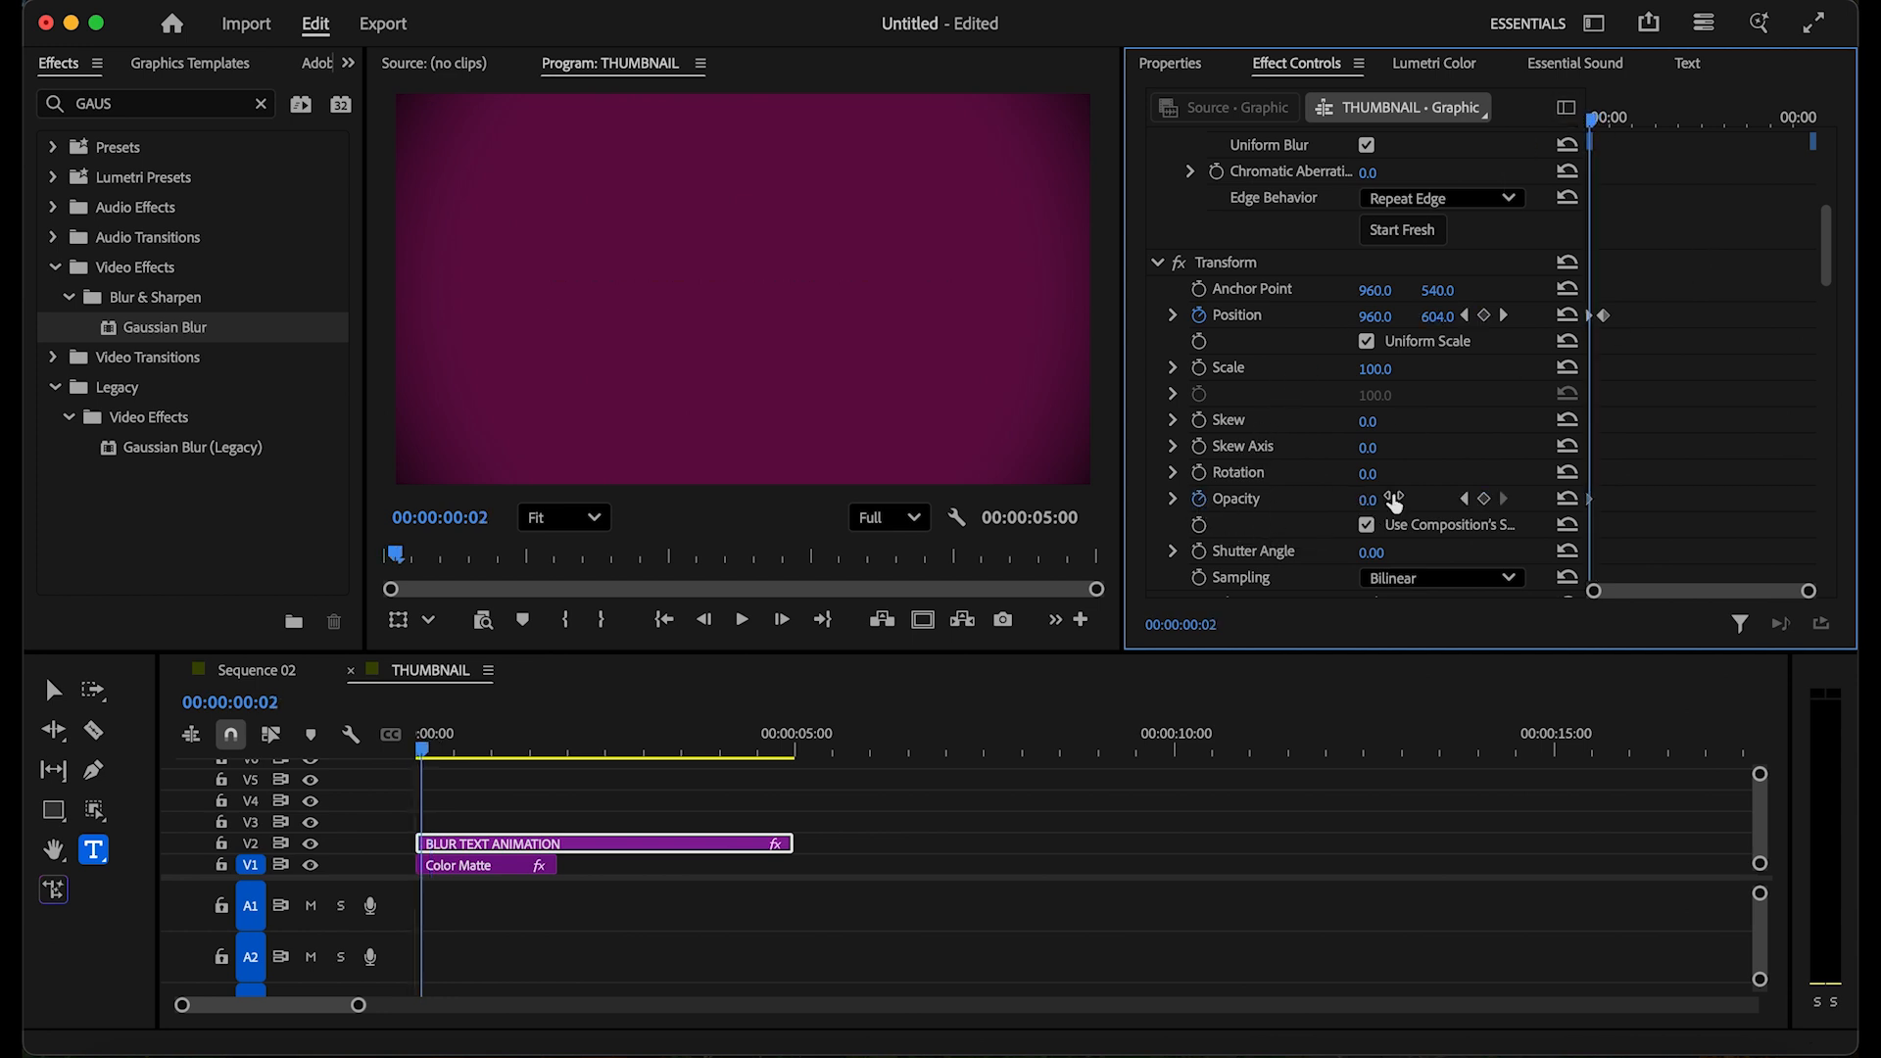
{"action": "left_click_drag", "start_coordinate": [1374, 503], "coordinate": [1492, 501]}
Step: Apply Ease In and Ease Out temporal interpolation to the Transform Position and Opacity keyframes
{"action": "left_click_drag", "start_coordinate": [1656, 286], "coordinate": [1599, 495]}
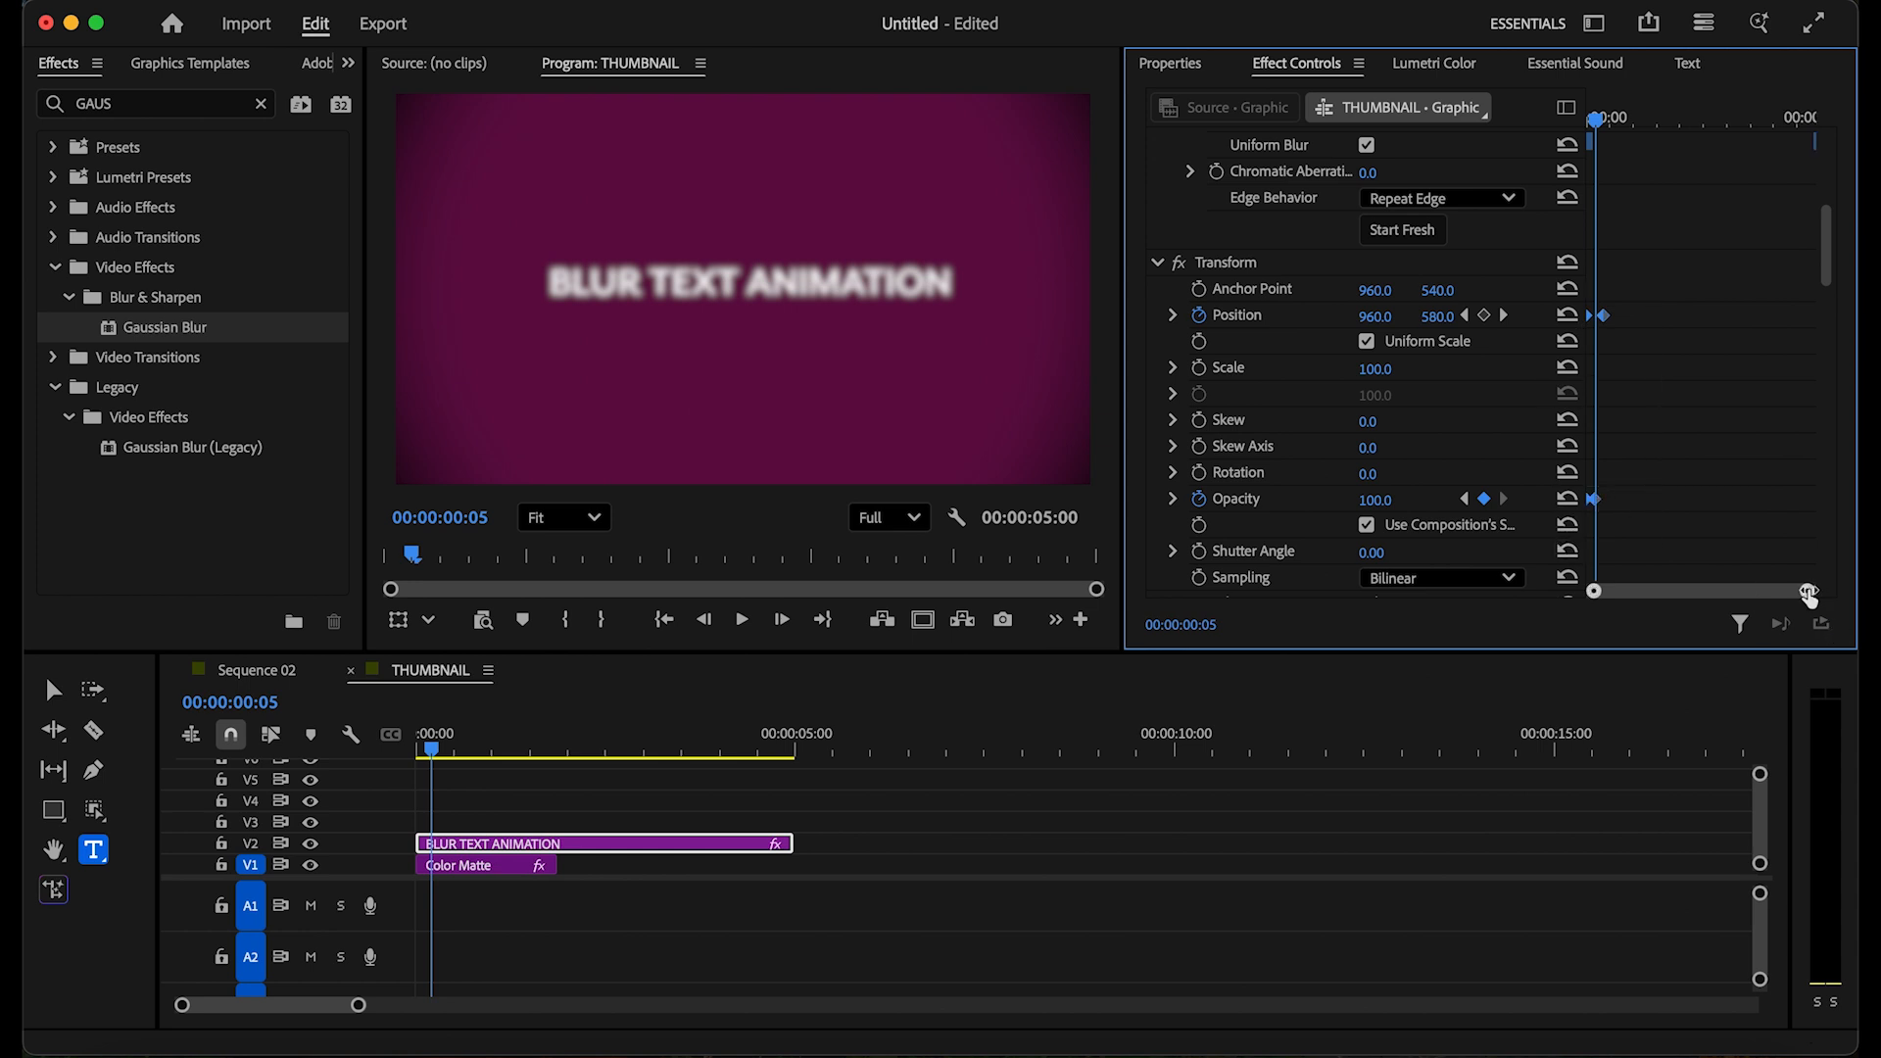
{"action": "left_click_drag", "start_coordinate": [1808, 591], "coordinate": [1739, 591]}
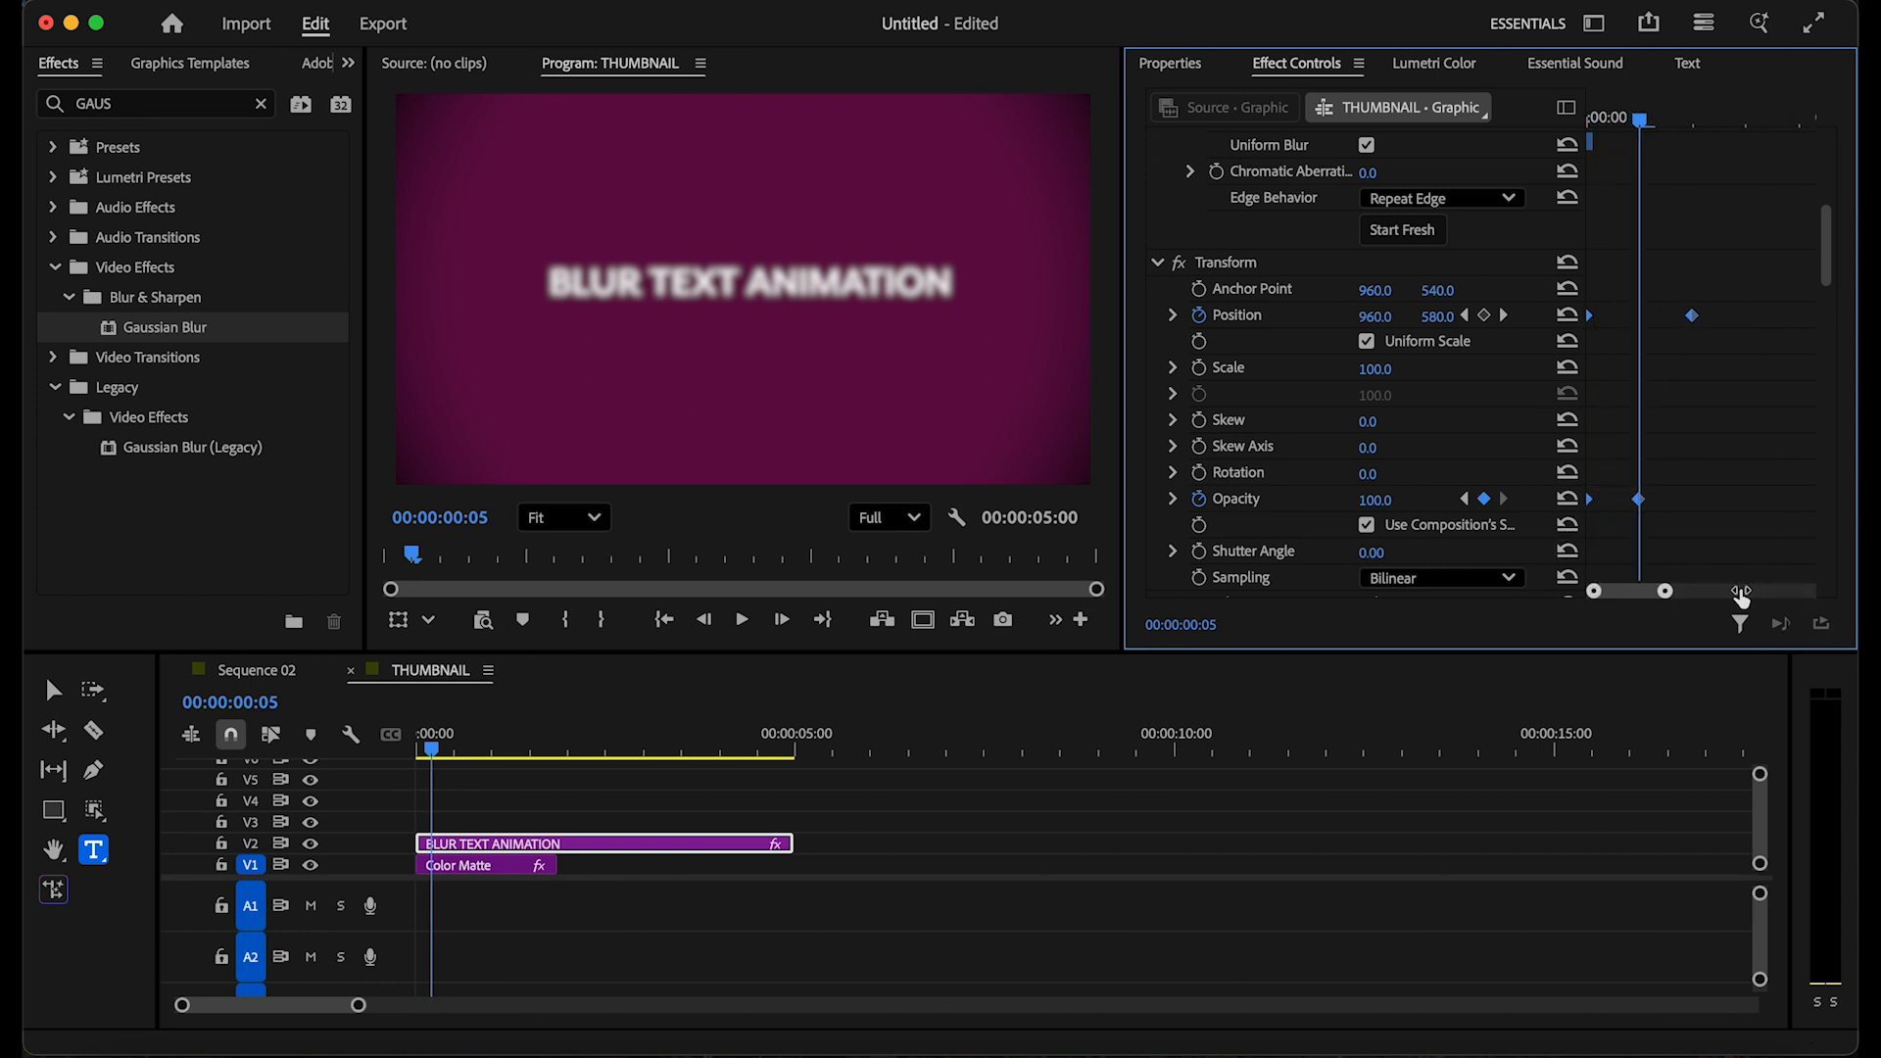
{"action": "right_click", "coordinate": [1636, 502]}
{"action": "mouse_move", "coordinate": [1567, 730]}
{"action": "left_click", "coordinate": [1675, 880]}
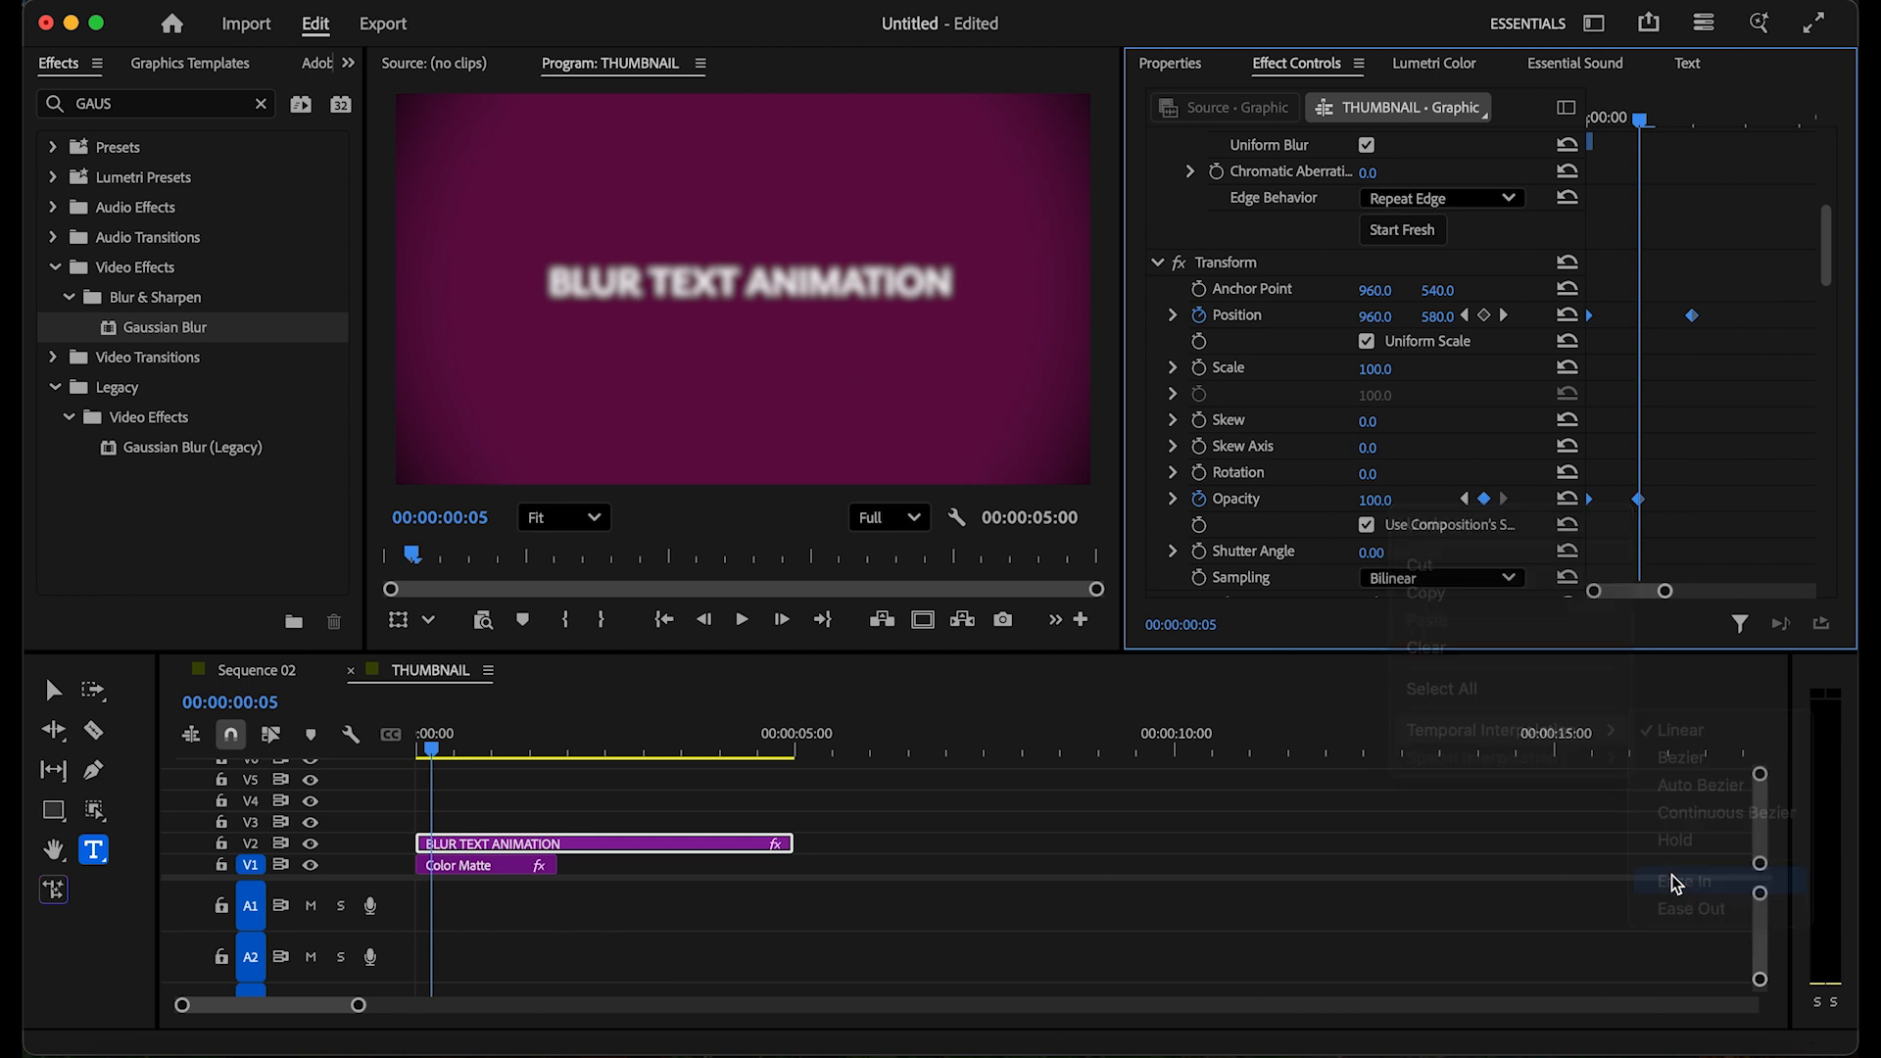
{"action": "right_click", "coordinate": [1638, 499]}
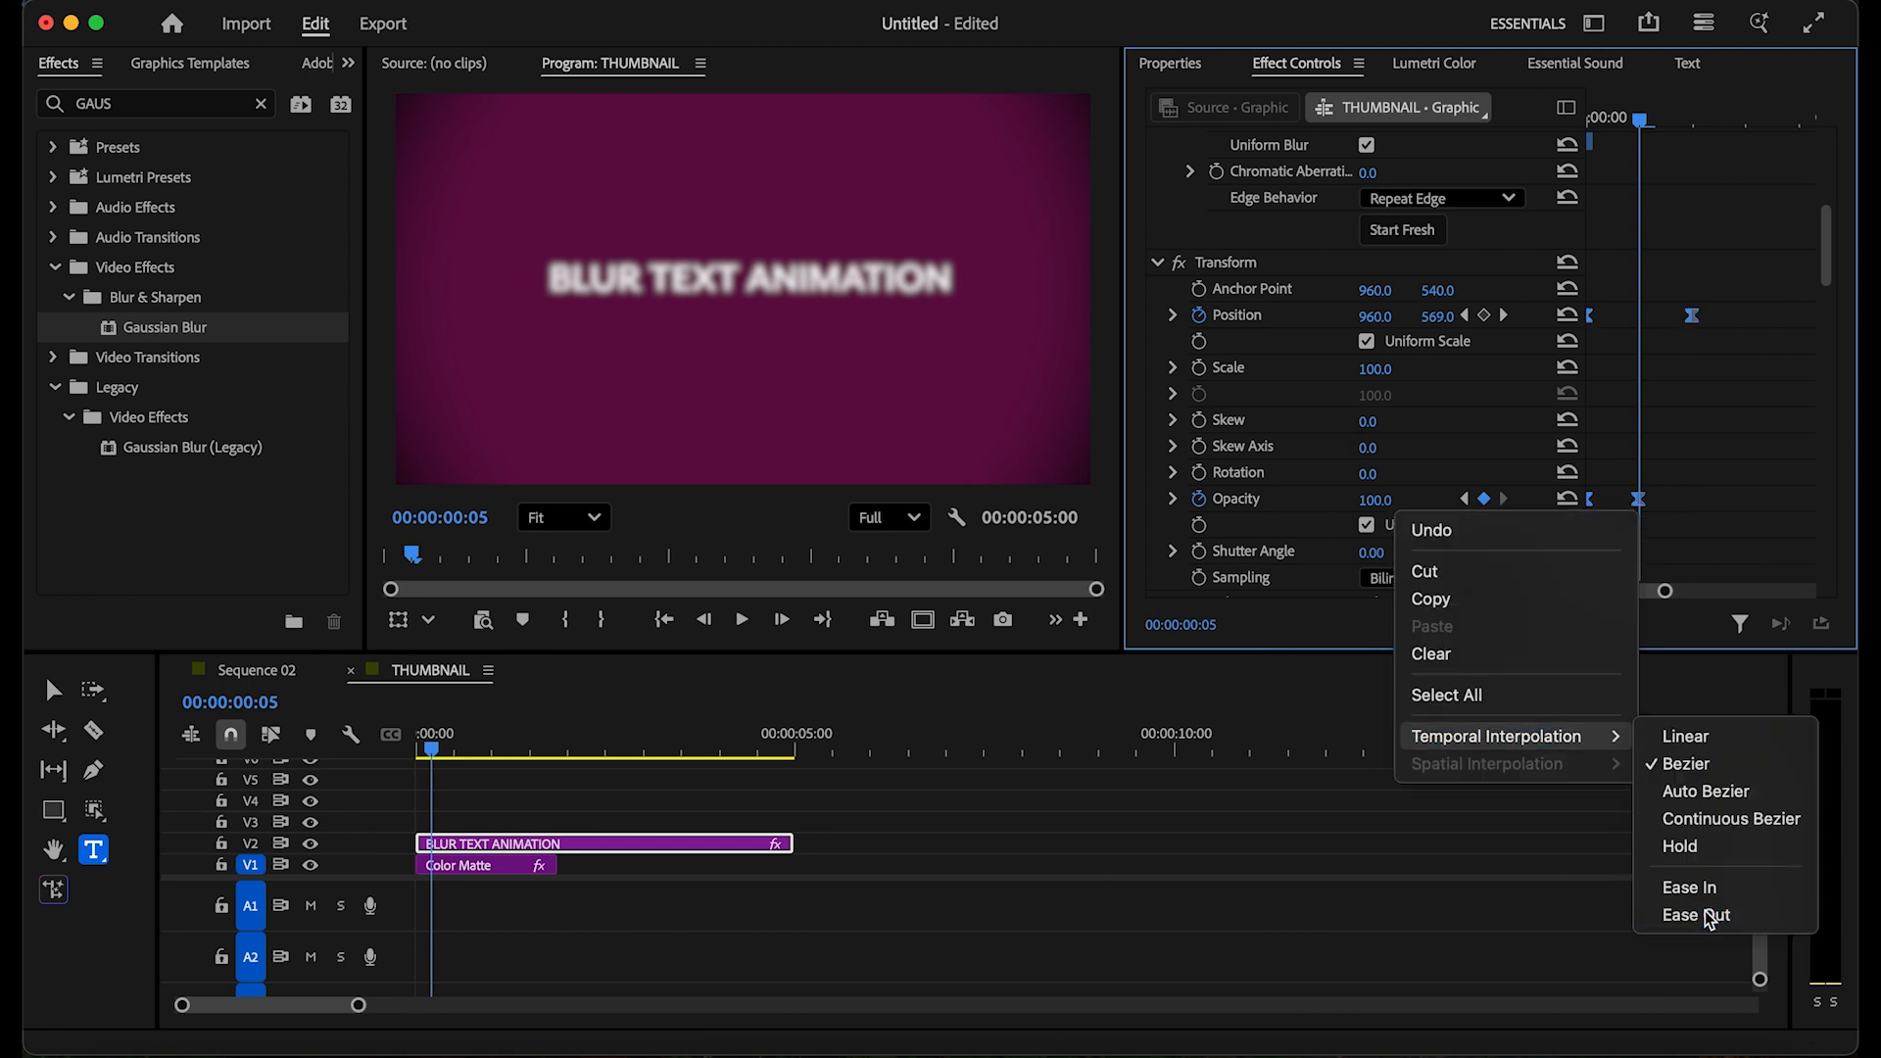
{"action": "left_click", "coordinate": [1710, 918]}
Step: Lengthen the ease into the last Position and Opacity keyframes on their velocity graphs, so both changes start fast and settle slowly
{"action": "left_click", "coordinate": [1174, 316]}
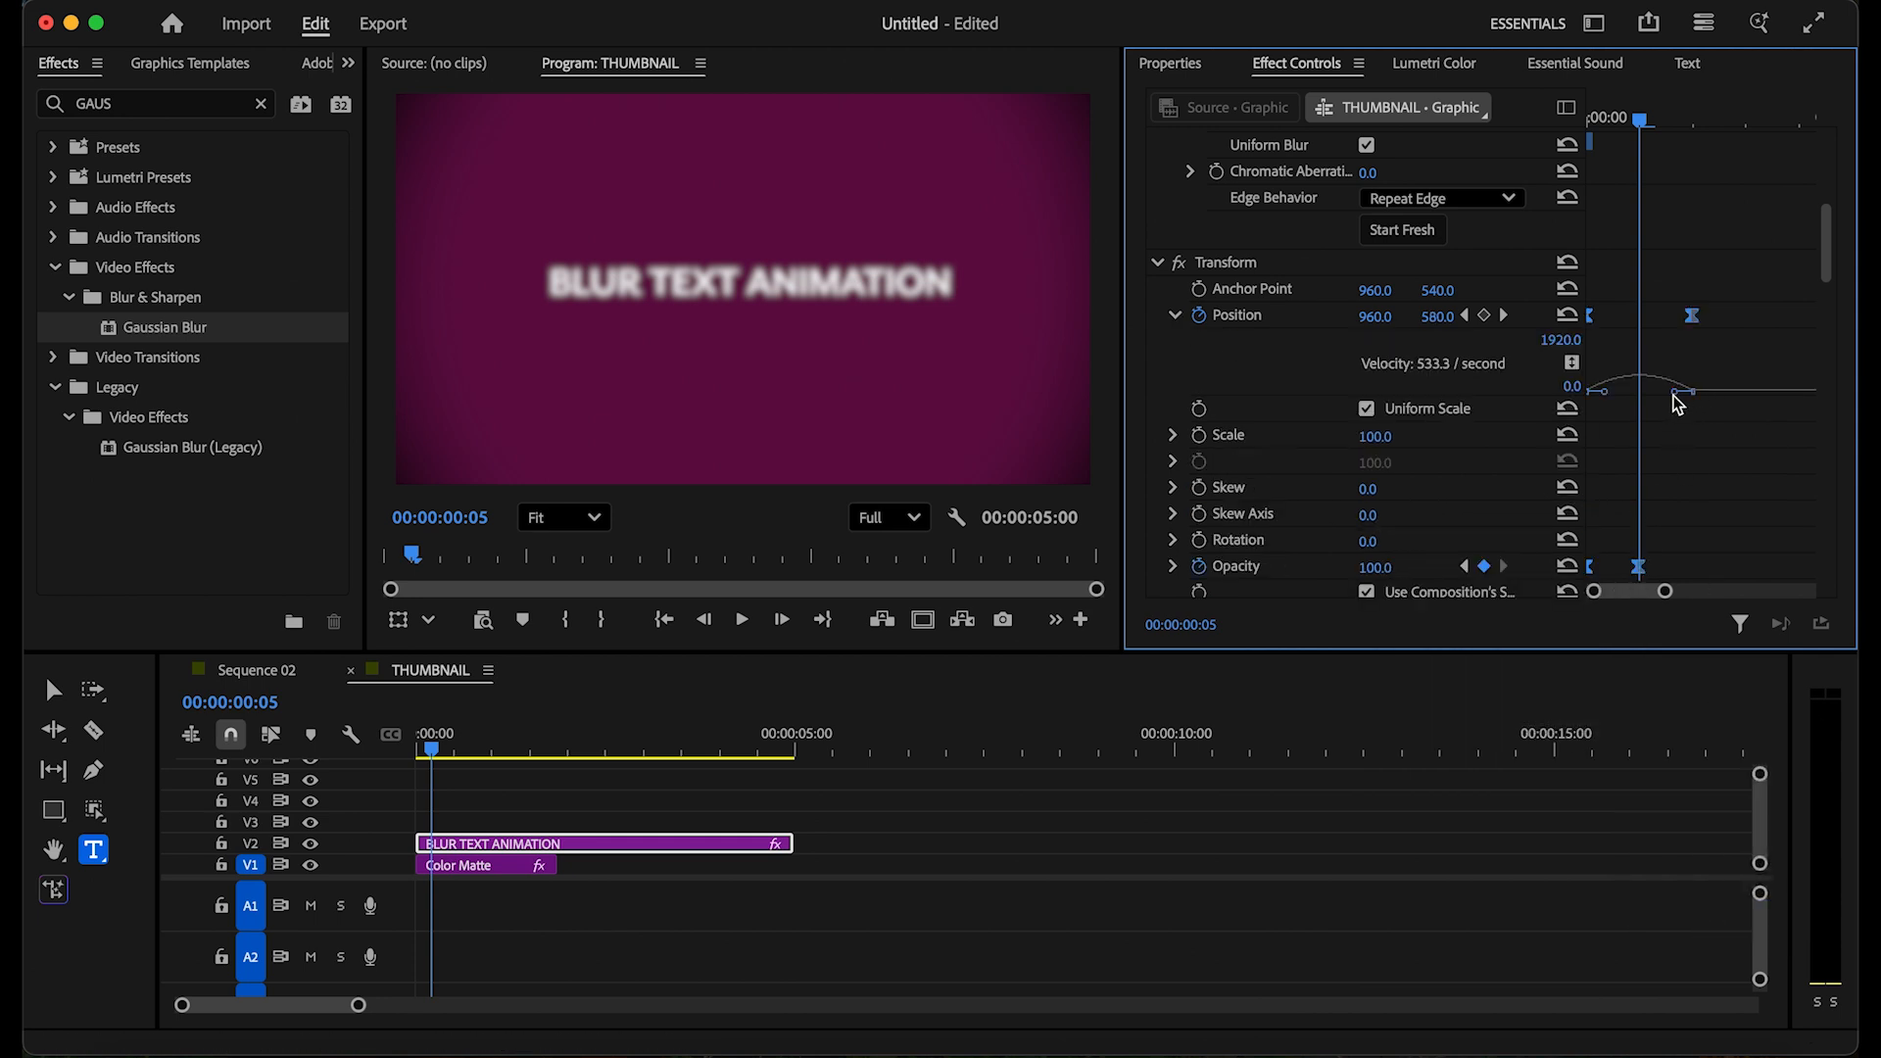
{"action": "left_click_drag", "start_coordinate": [1677, 397], "coordinate": [1636, 402]}
{"action": "scroll", "coordinate": [1626, 441], "scroll_direction": "down", "scroll_amount": 3}
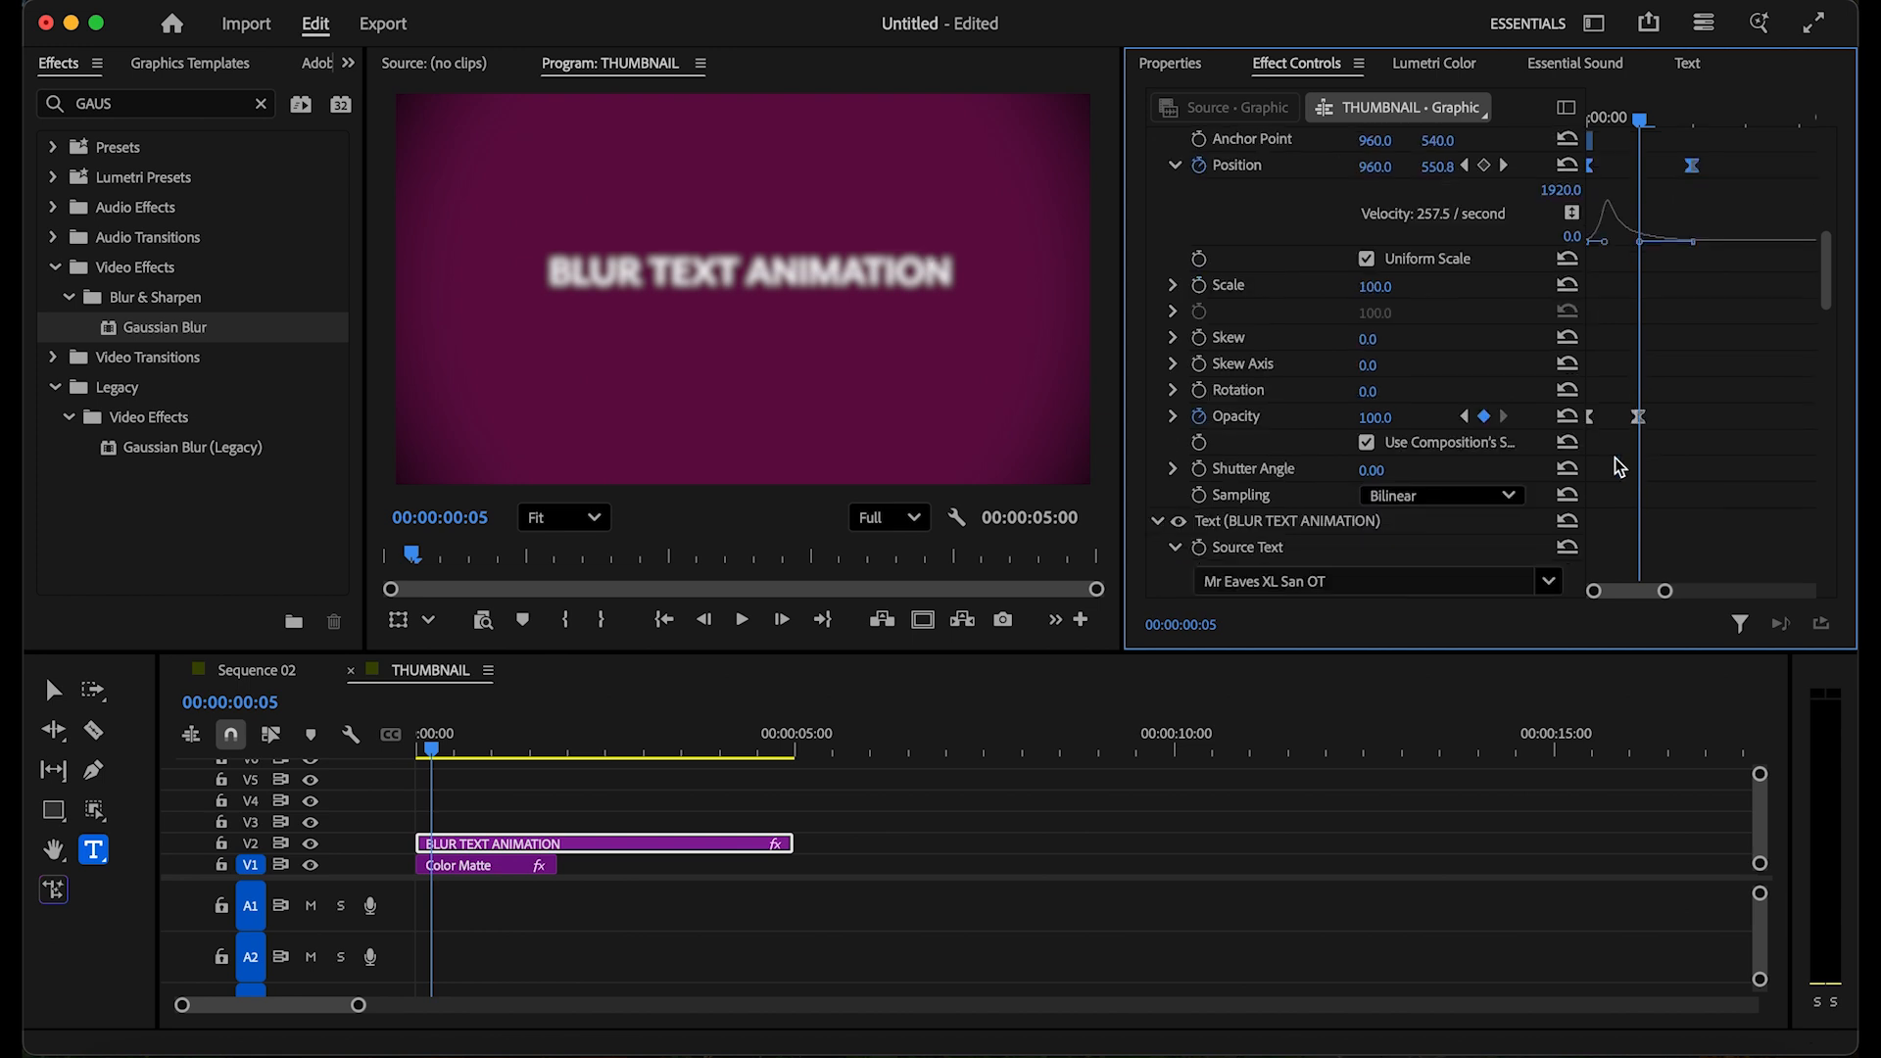
{"action": "left_click", "coordinate": [1175, 416]}
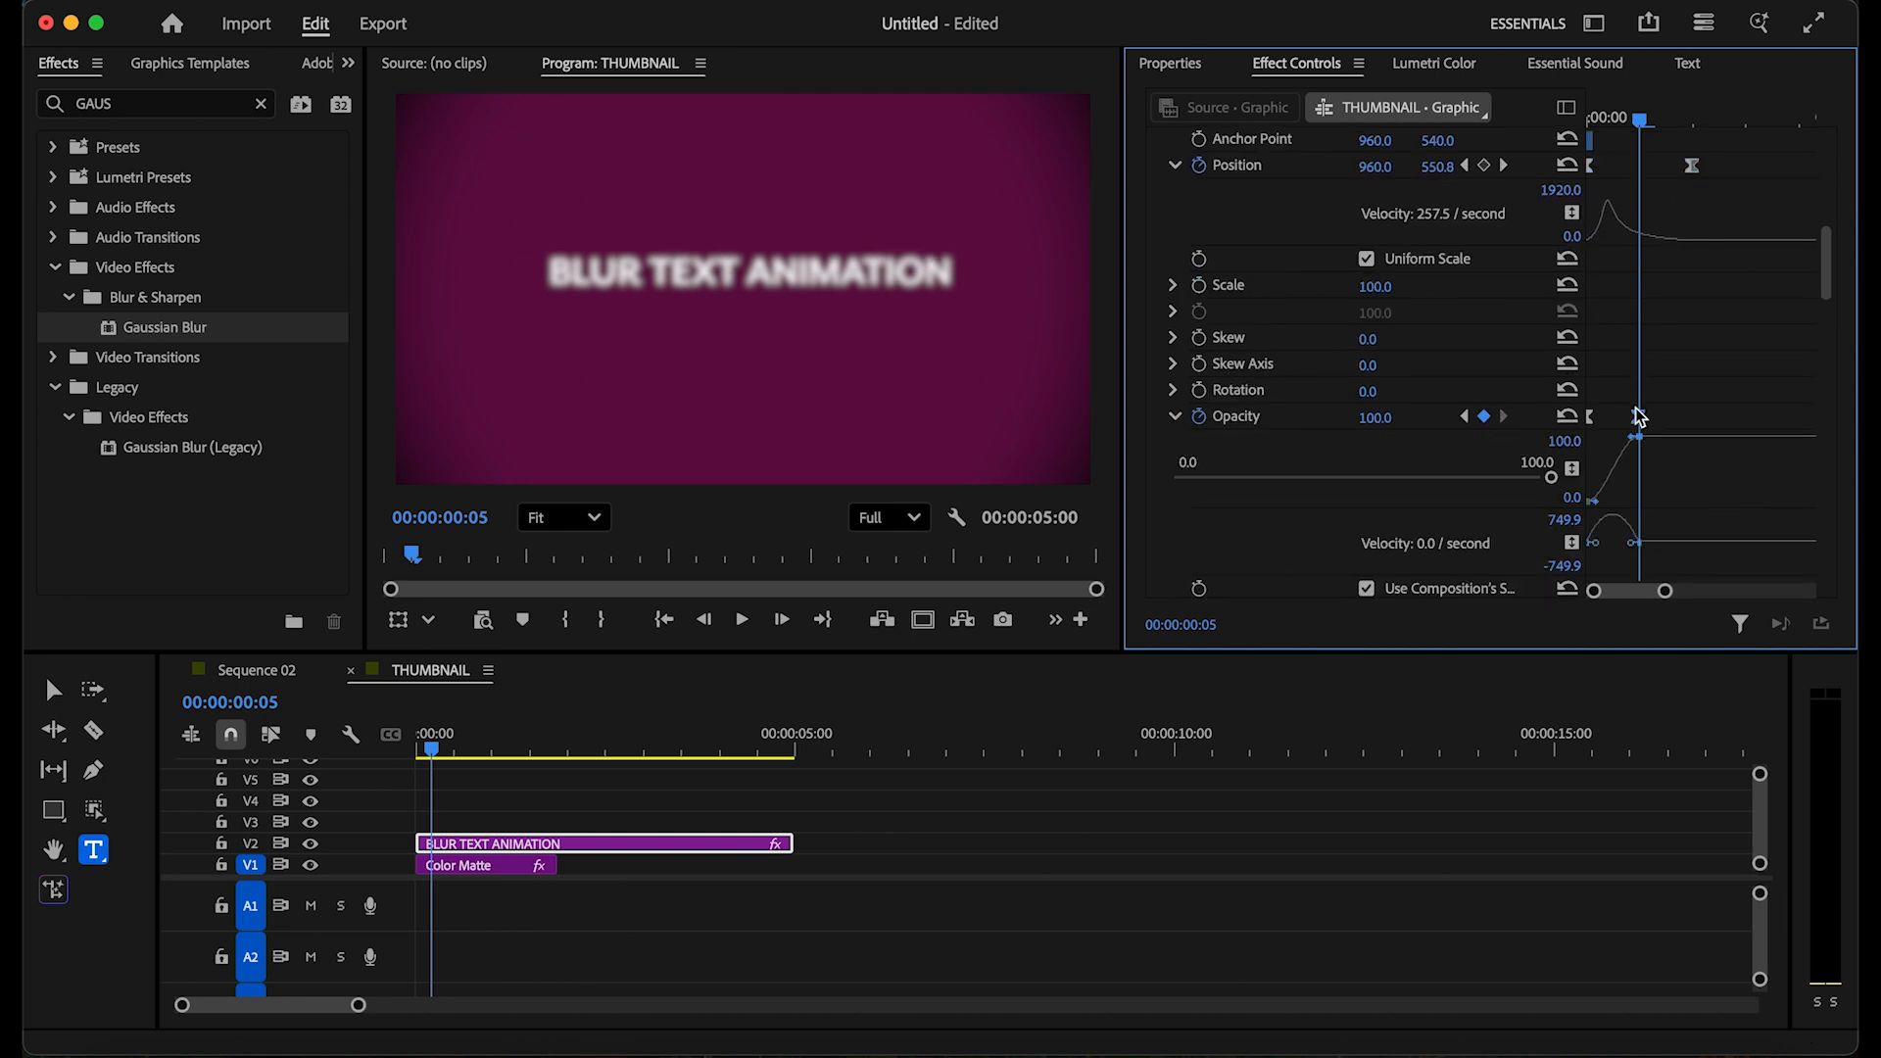
{"action": "left_click_drag", "start_coordinate": [1626, 544], "coordinate": [1617, 552]}
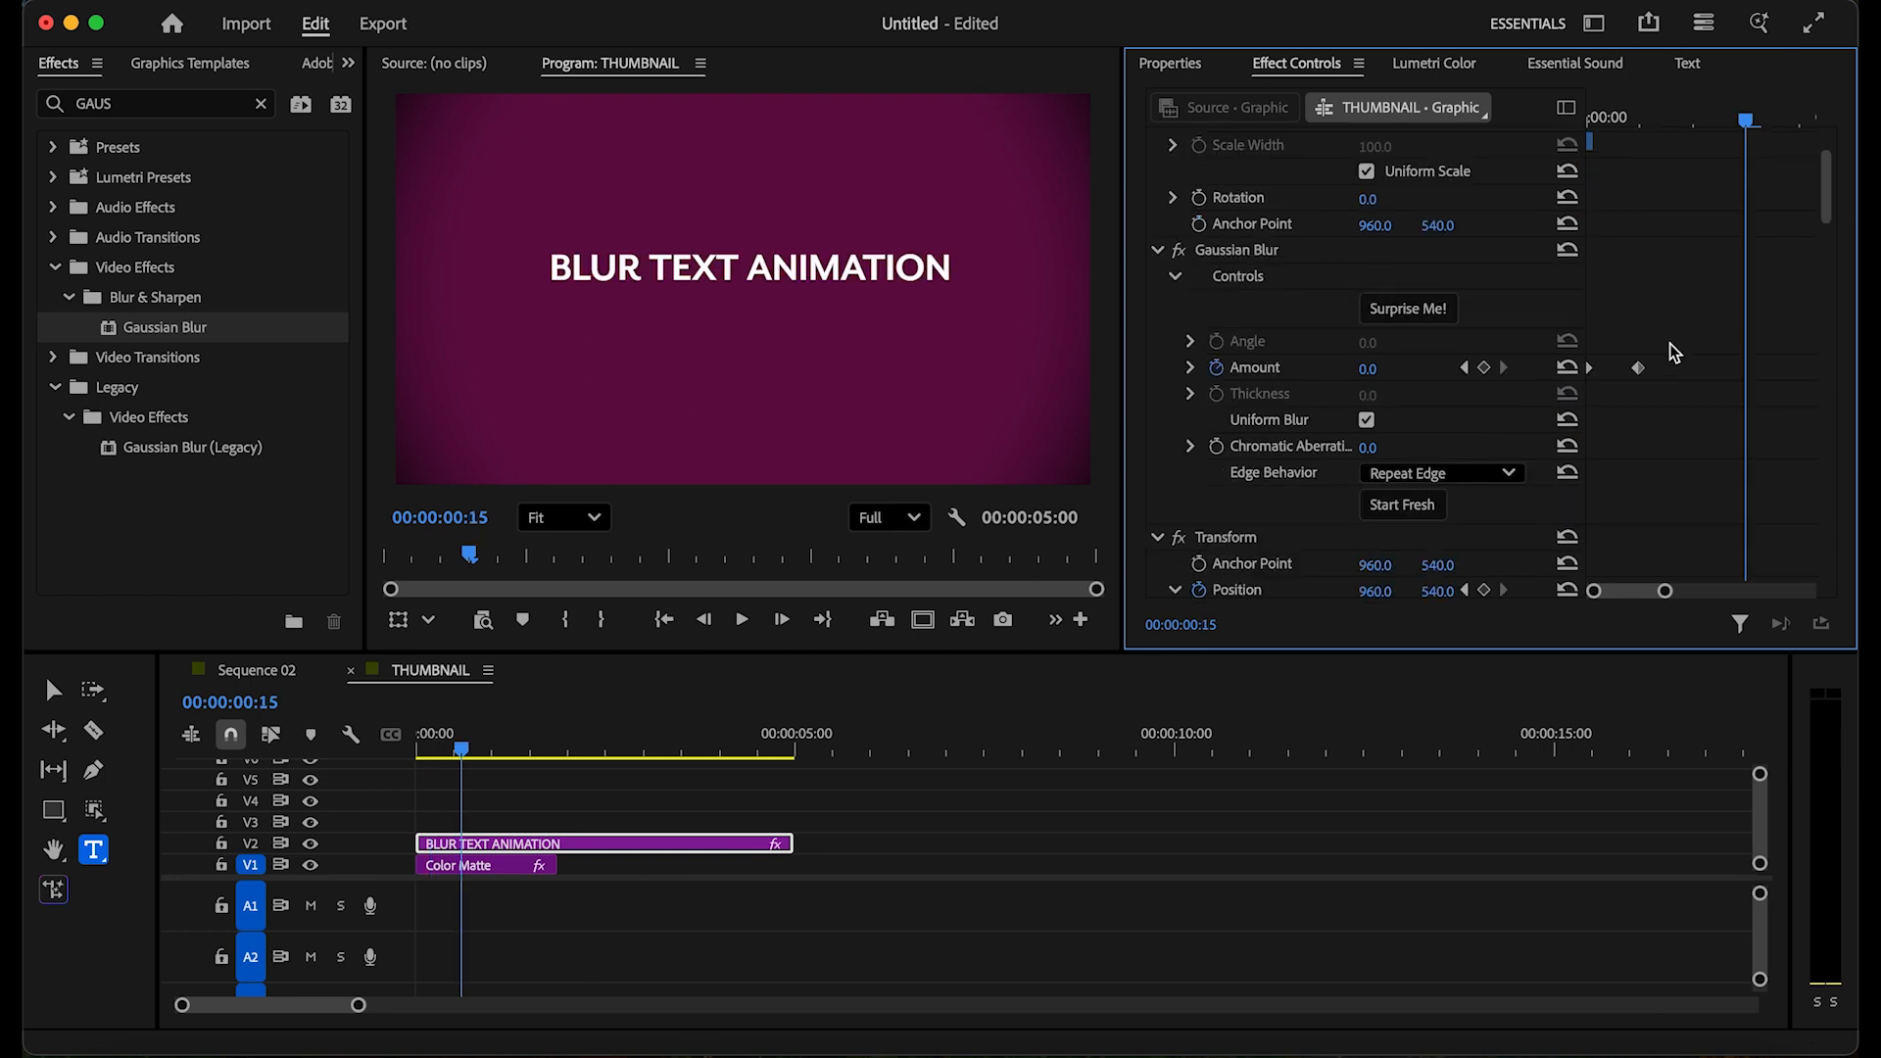
Step: Apply the Crop effect to the title clip and duplicate the clip onto tracks V3 and V4
{"action": "left_click", "coordinate": [260, 104]}
{"action": "key", "text": "Caps_Lock"}
{"action": "type", "text": "CROP"}
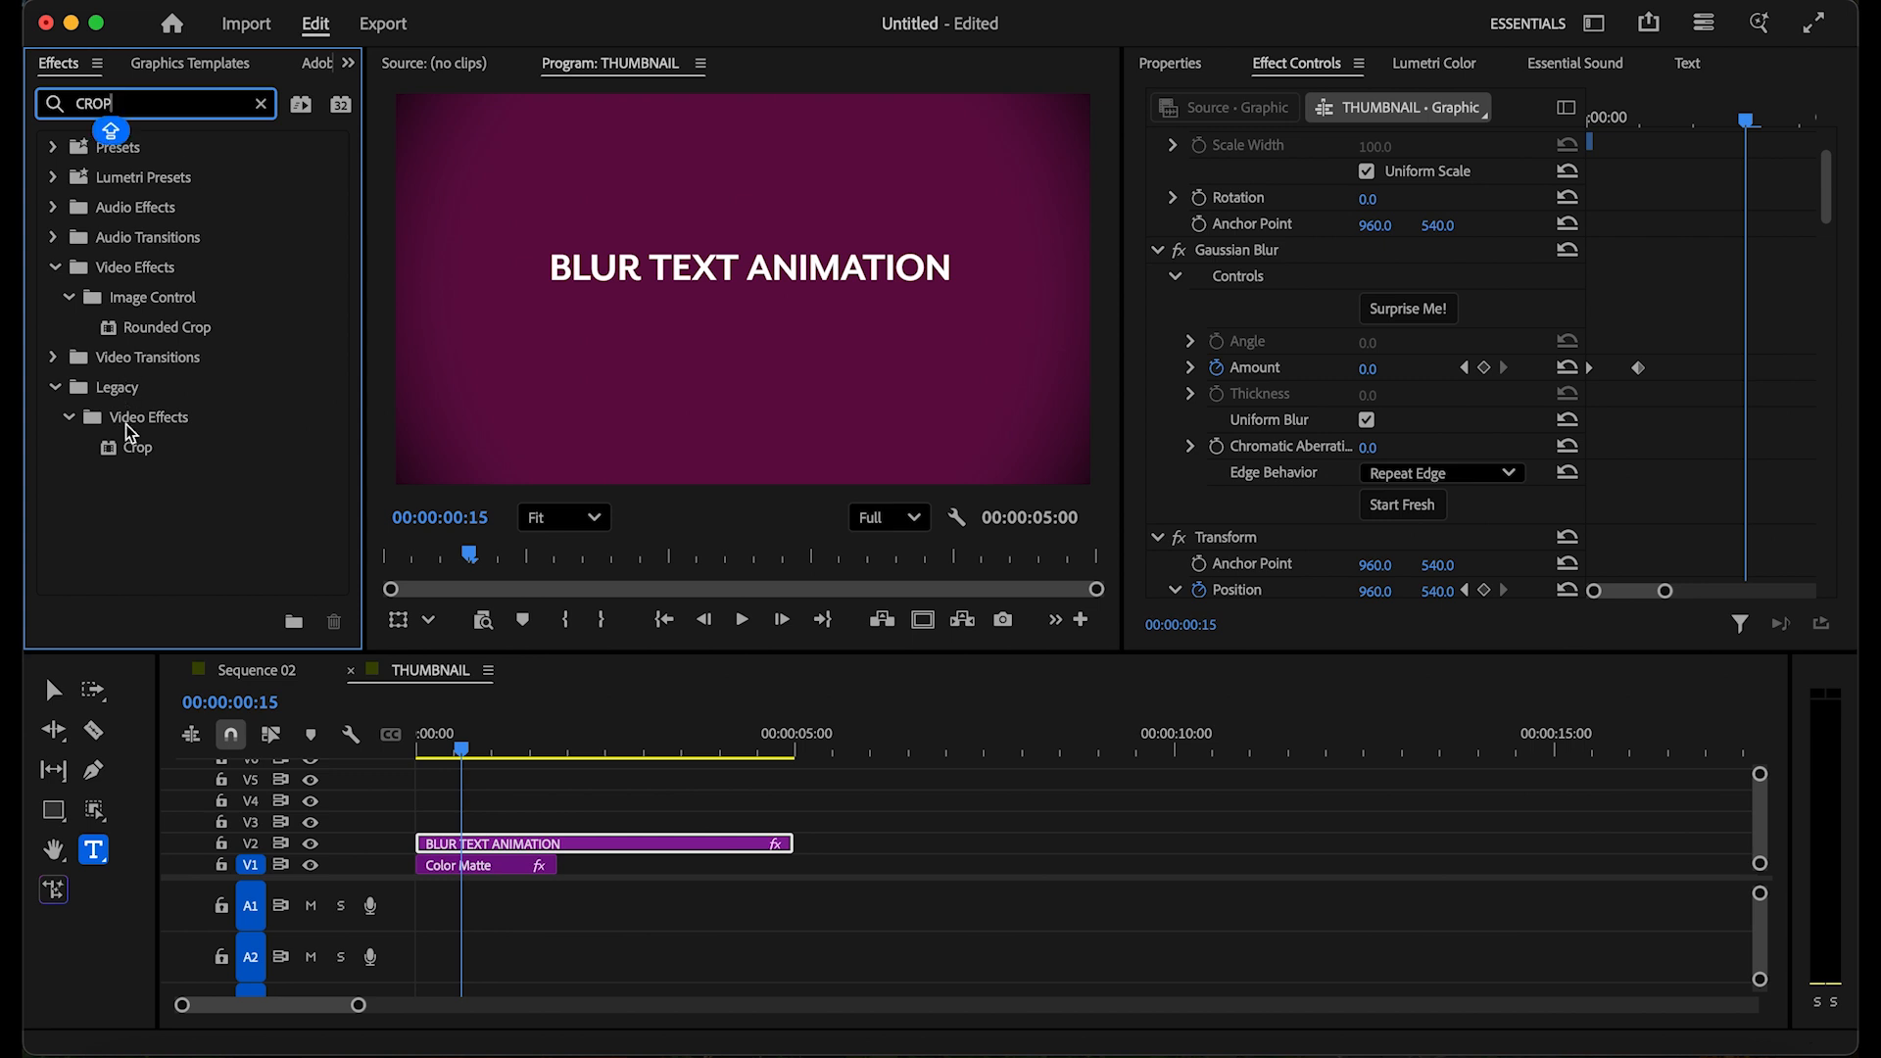
{"action": "left_click_drag", "start_coordinate": [136, 448], "coordinate": [631, 845]}
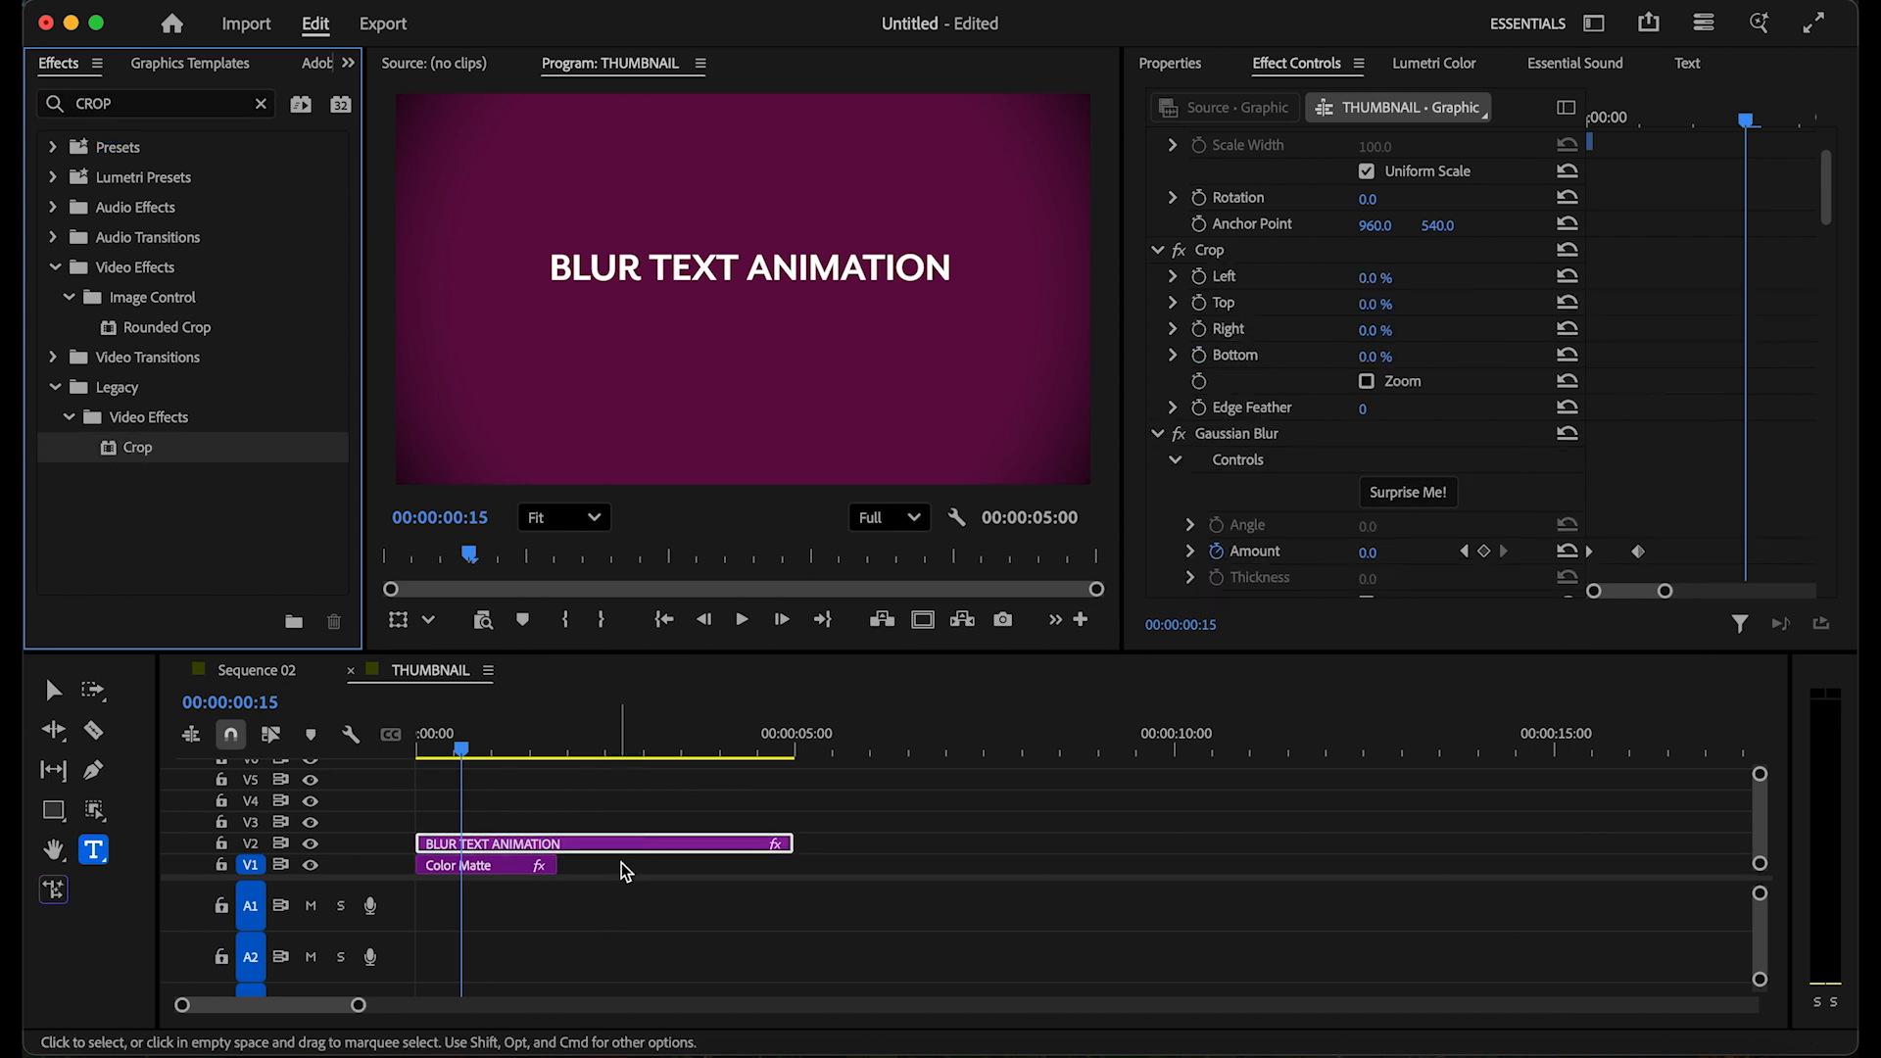
{"action": "left_click", "coordinate": [632, 841]}
{"action": "left_click_drag", "start_coordinate": [632, 843], "coordinate": [627, 803]}
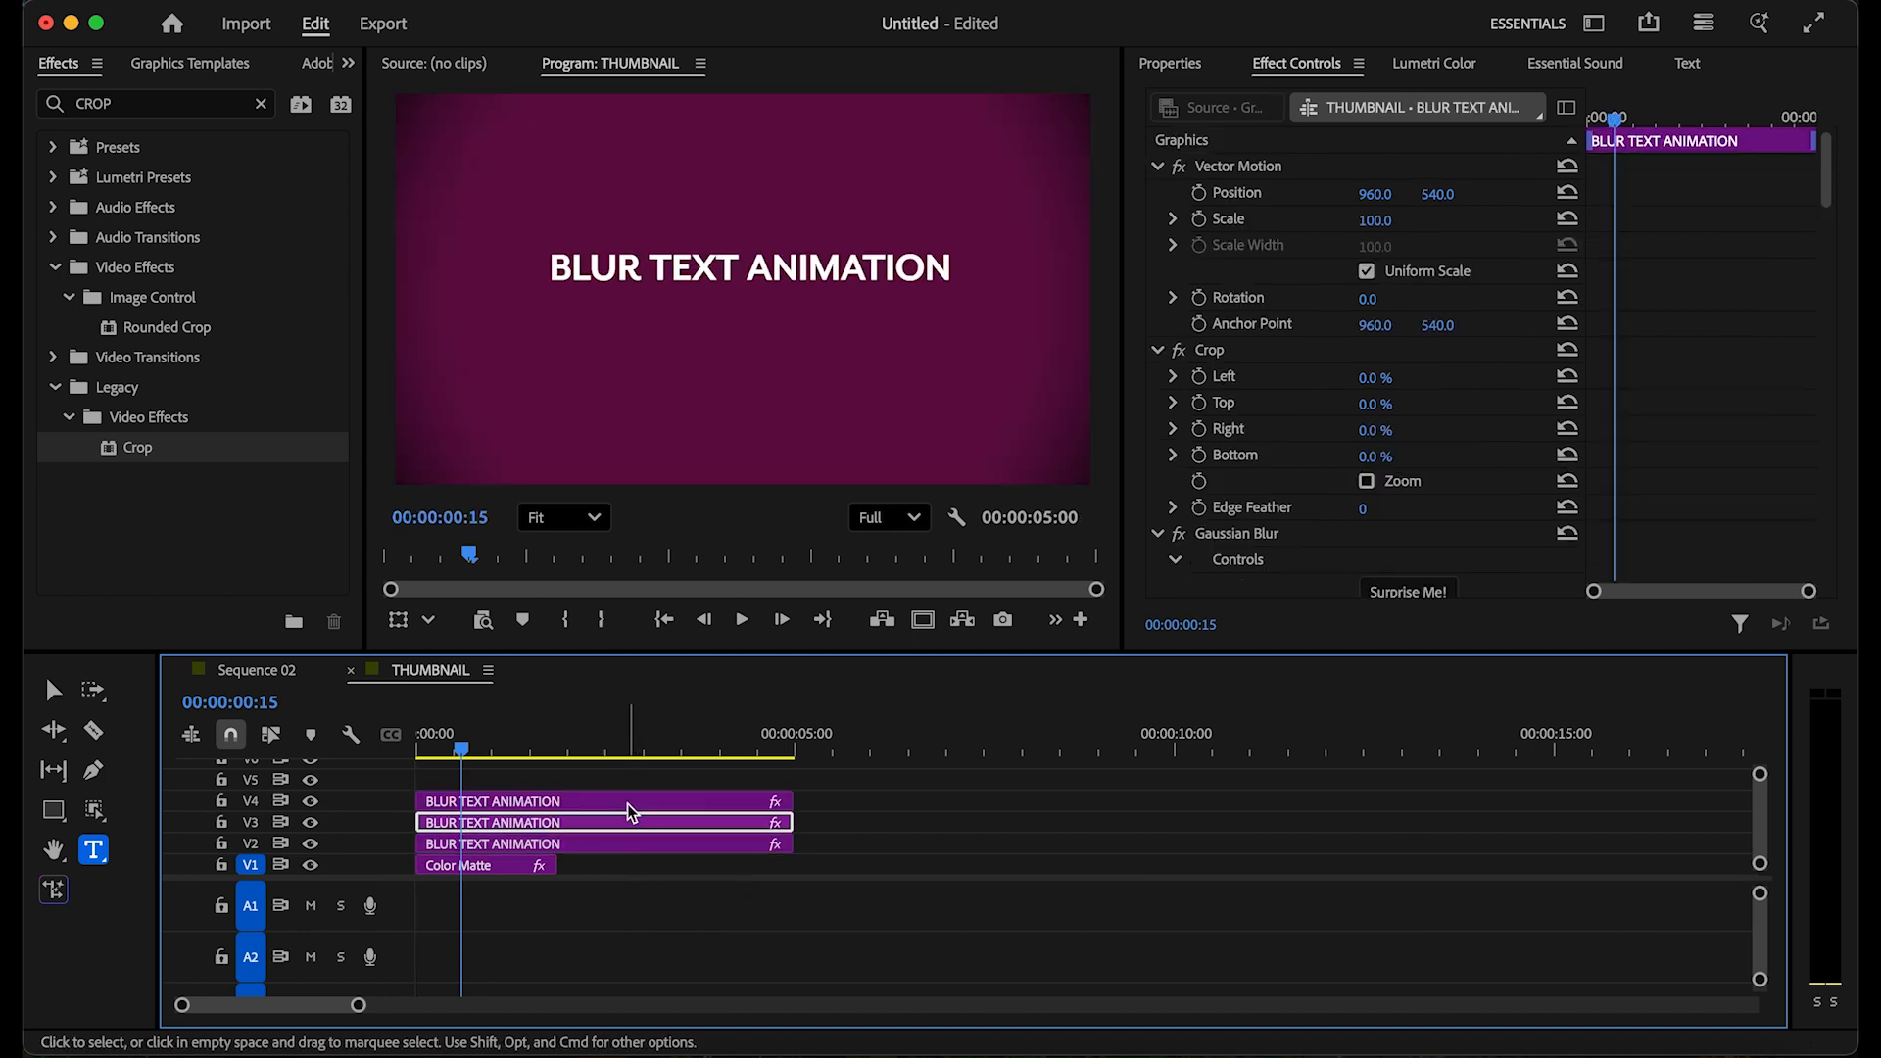
Step: Crop the title clip on V2 to the word BLUR with a Right value of 64.4%
{"action": "left_click", "coordinate": [574, 840]}
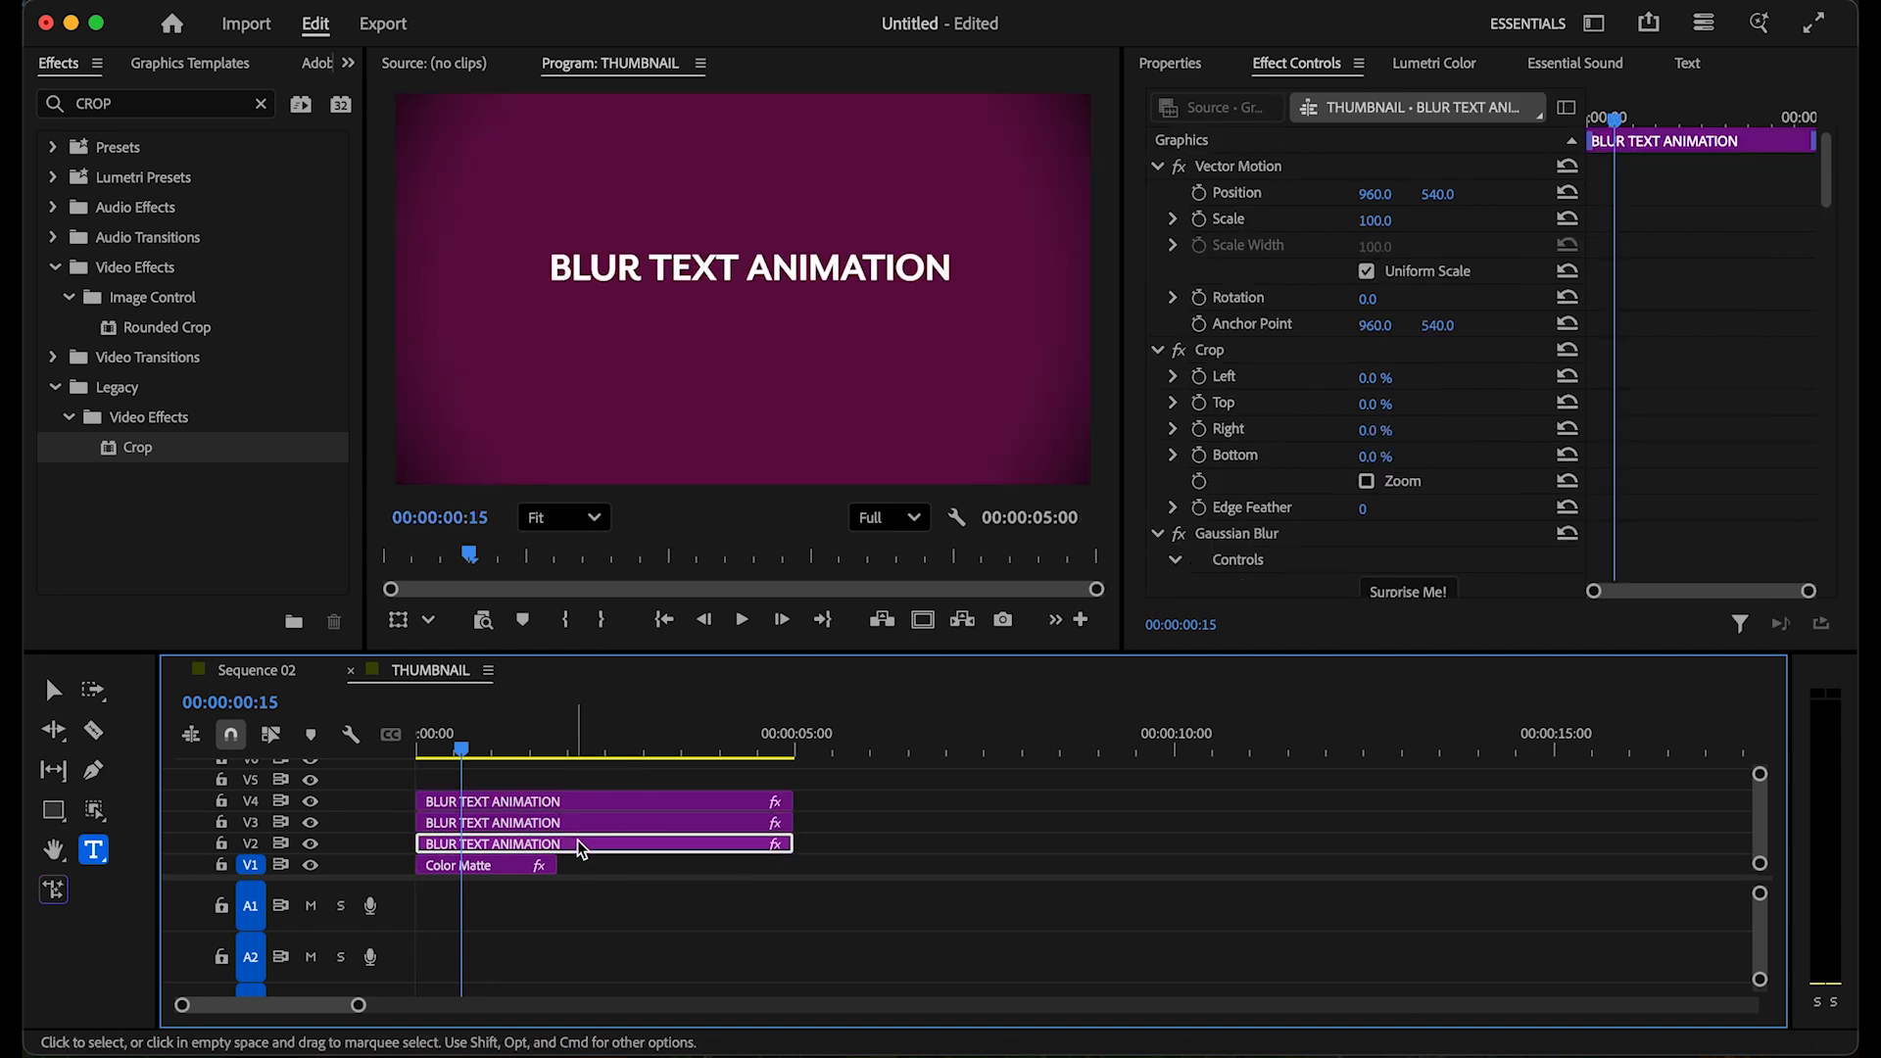
{"action": "left_click", "coordinate": [1284, 349]}
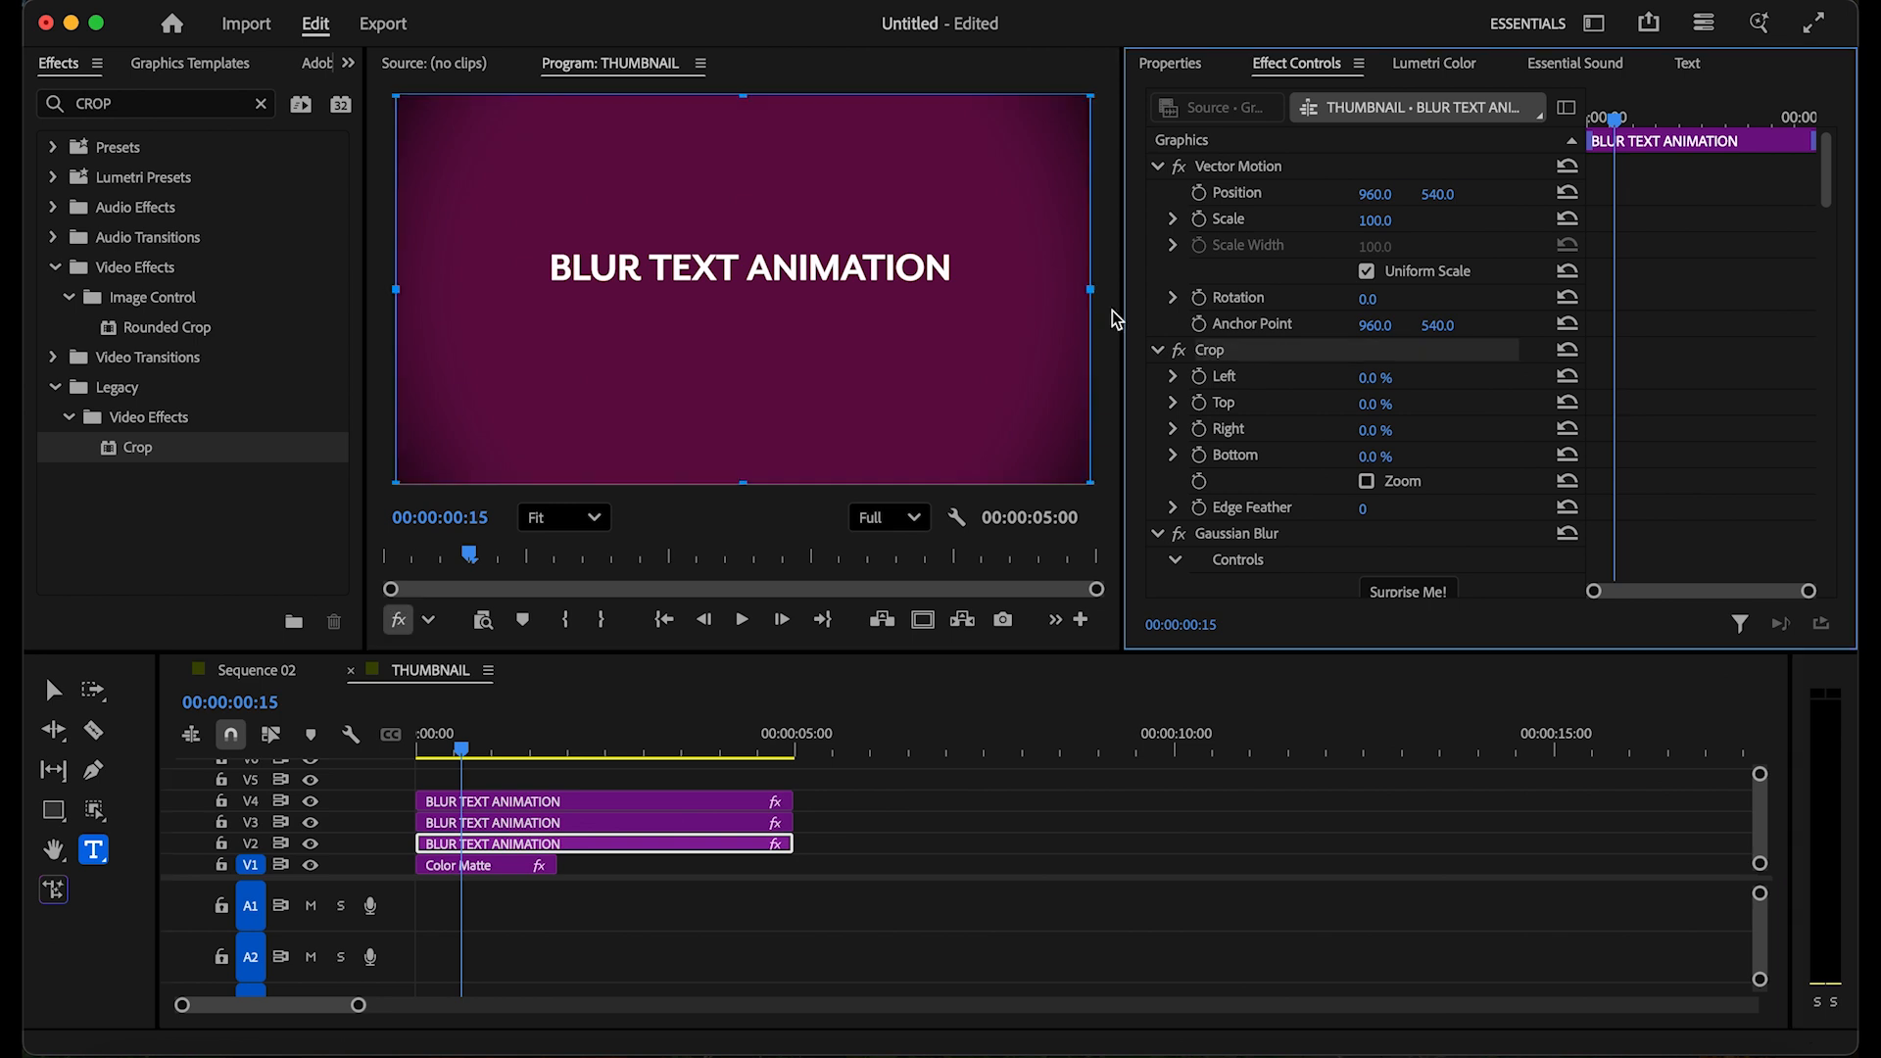
{"action": "left_click_drag", "start_coordinate": [1087, 288], "coordinate": [642, 290]}
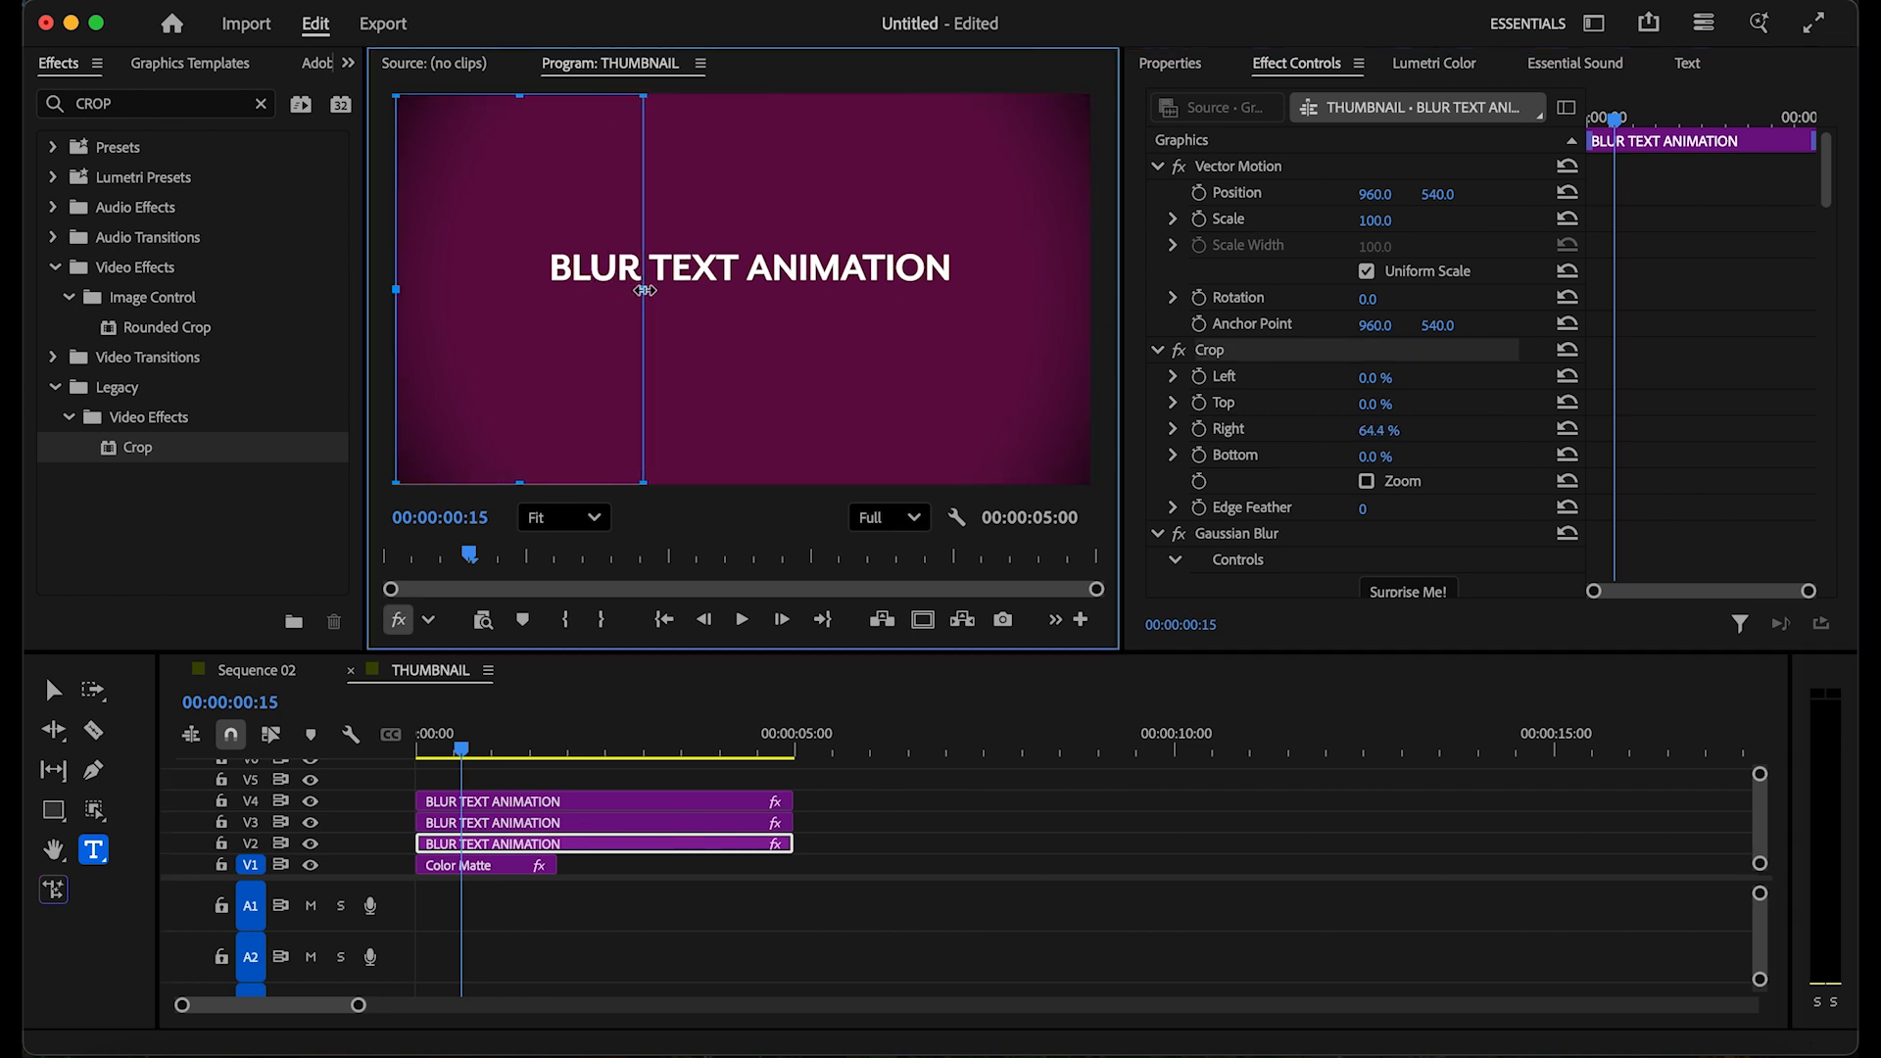
Step: Crop the title clip on V3 to the word TEXT, with Left at 35.6% and Right at 50%
{"action": "left_click", "coordinate": [611, 826]}
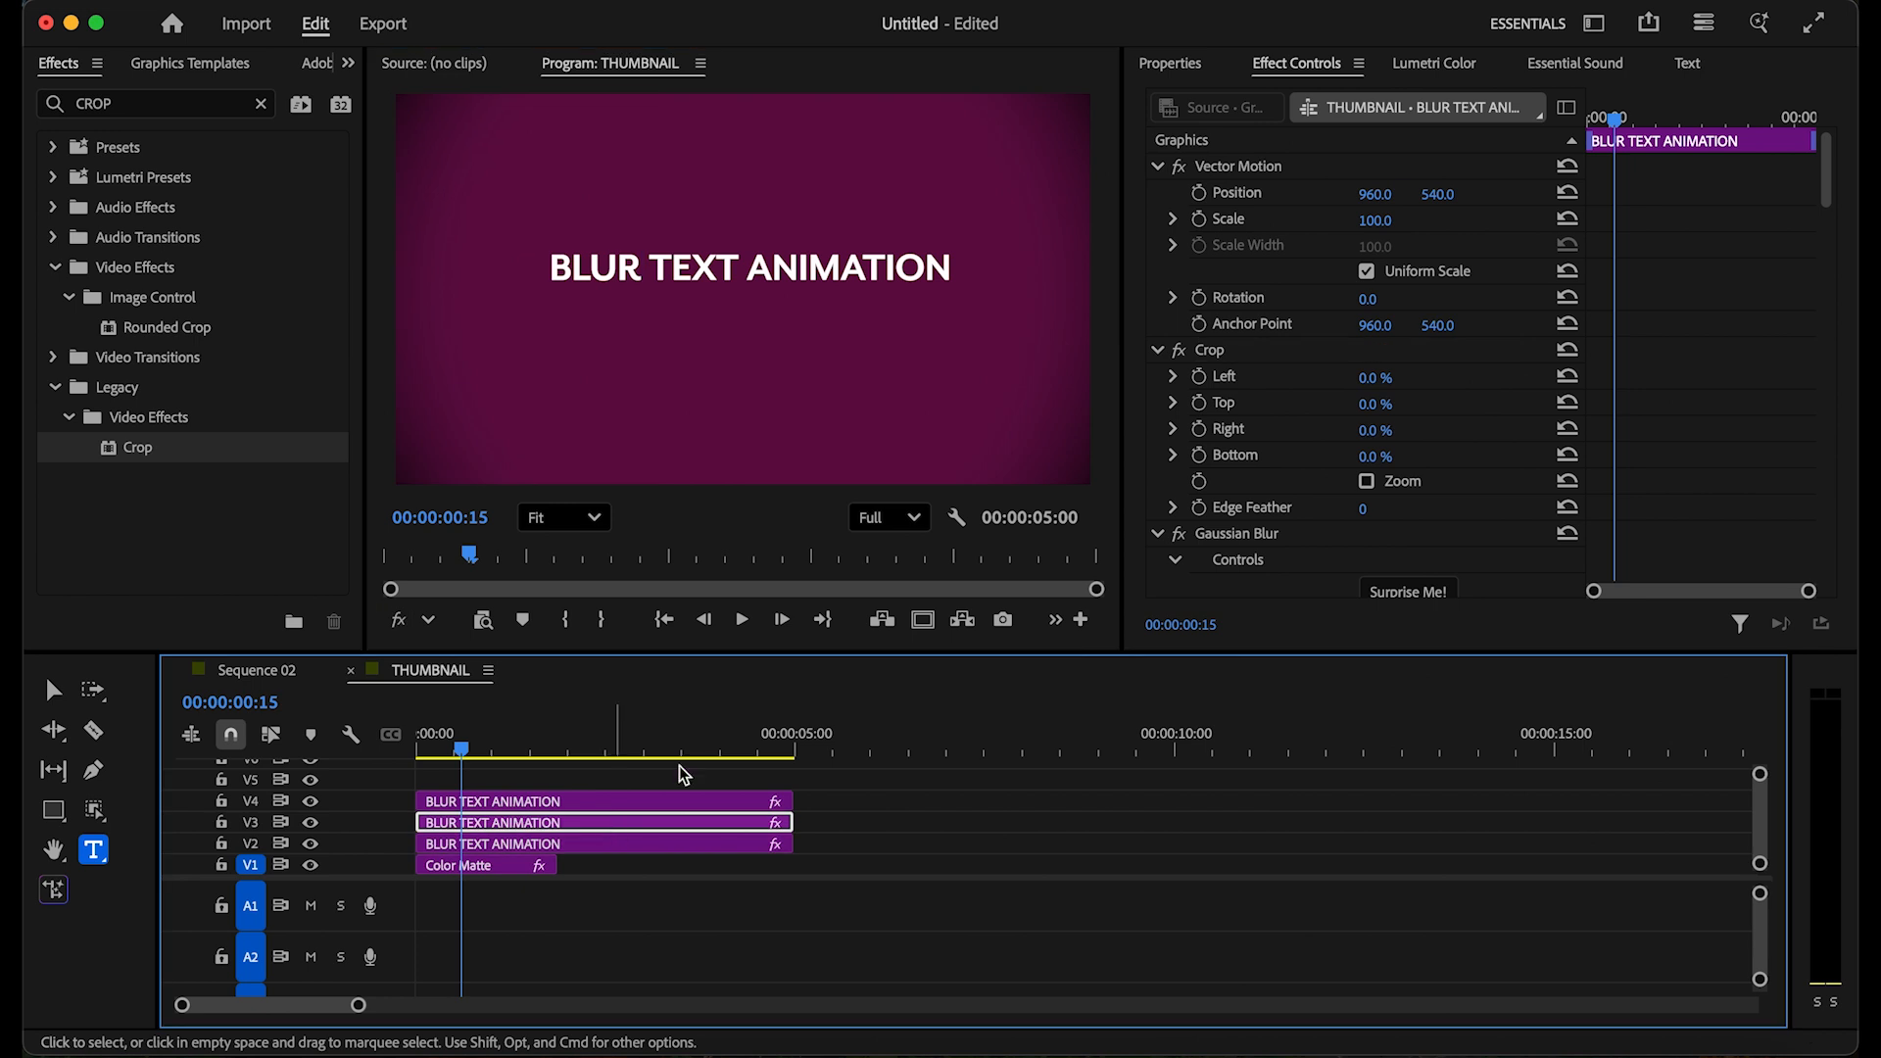
{"action": "left_click", "coordinate": [1284, 355]}
{"action": "left_click_drag", "start_coordinate": [1092, 296], "coordinate": [745, 292]}
{"action": "left_click_drag", "start_coordinate": [397, 290], "coordinate": [644, 303]}
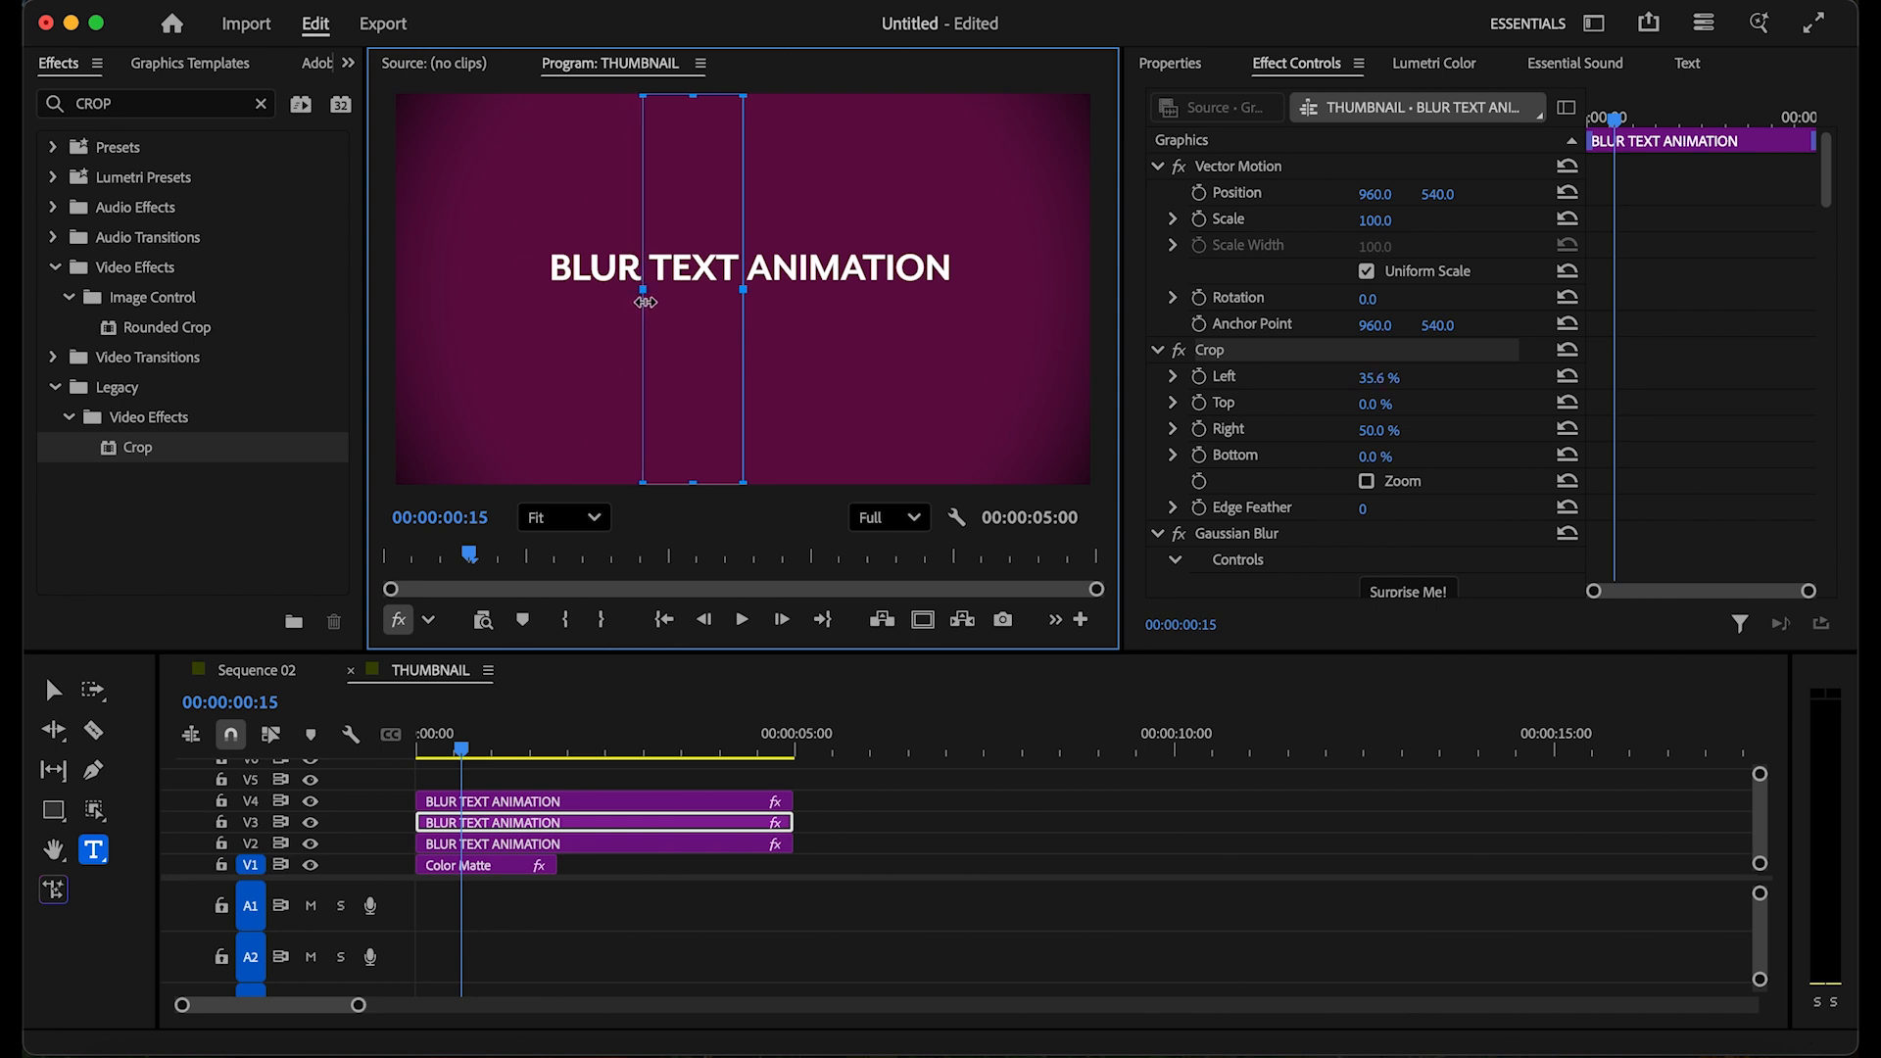
Step: Crop the title clip on V4 to the word ANIMATION with a Left value of 50%
{"action": "left_click", "coordinate": [586, 801]}
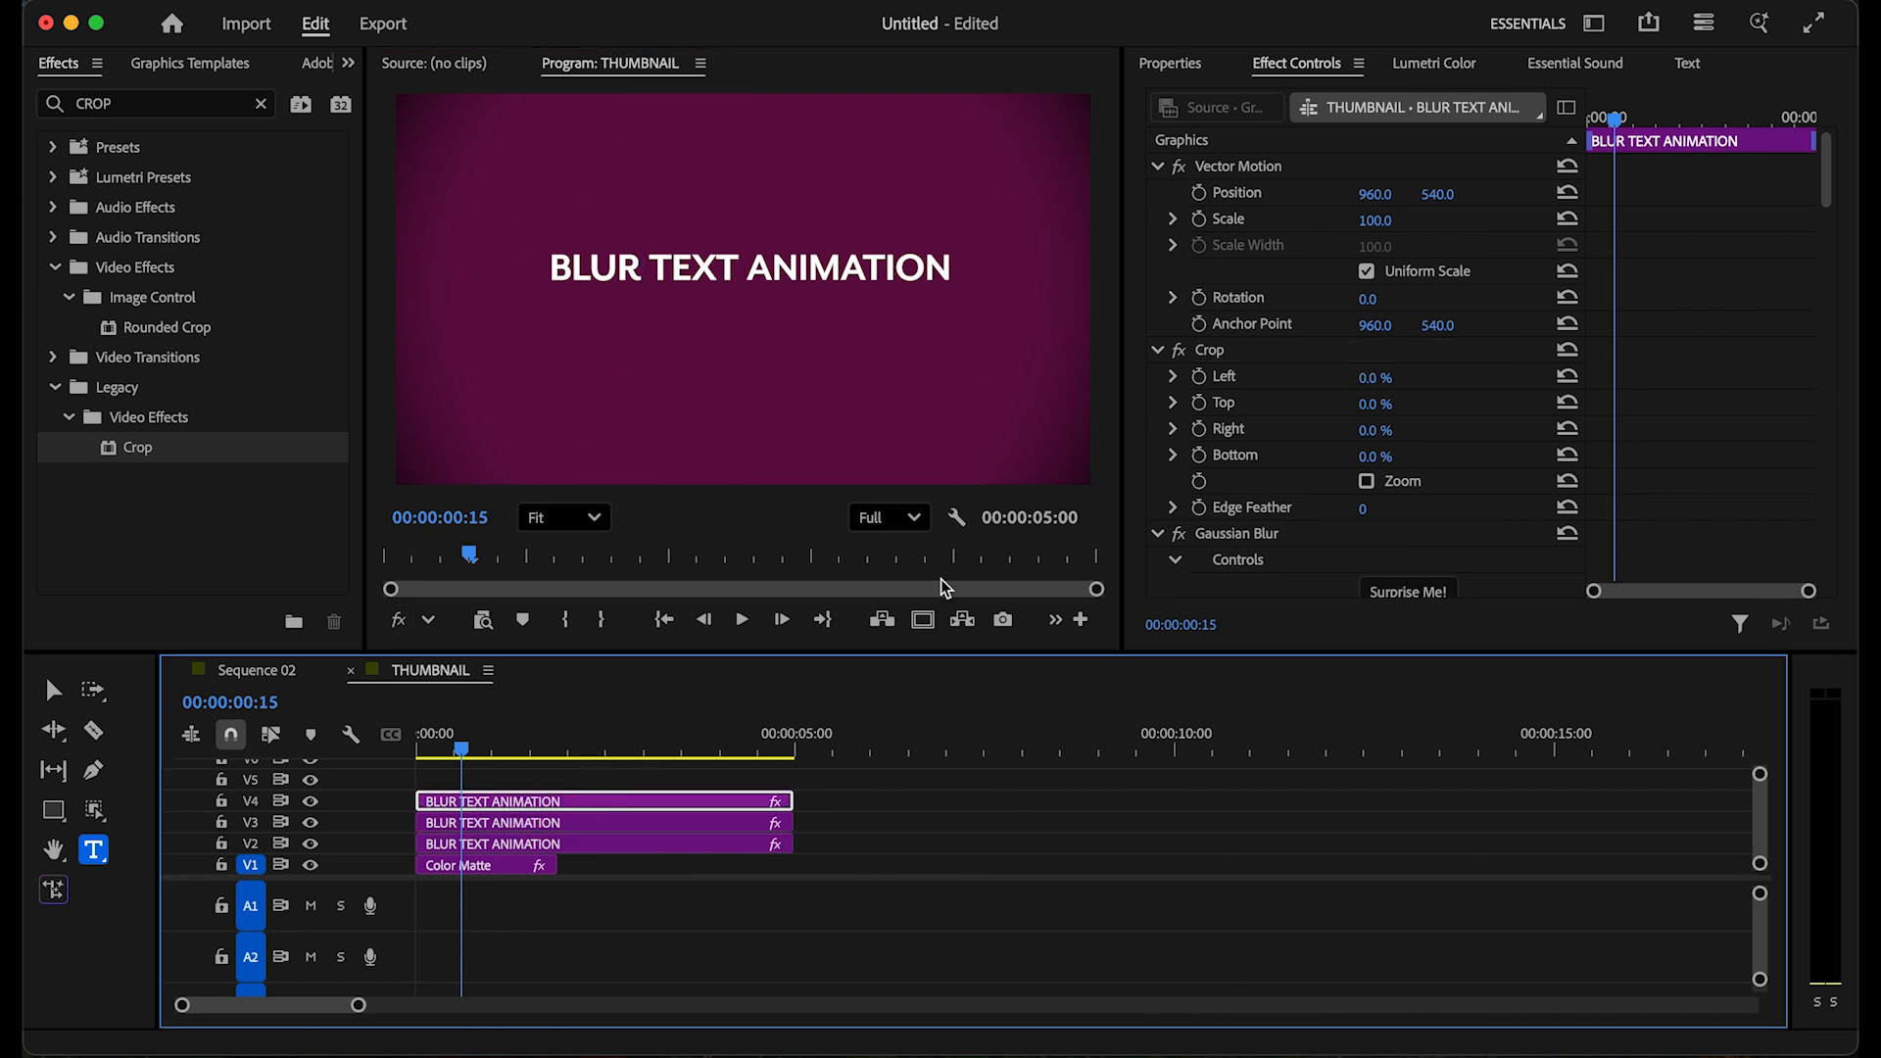
{"action": "left_click", "coordinate": [1273, 352]}
{"action": "left_click_drag", "start_coordinate": [397, 290], "coordinate": [745, 319]}
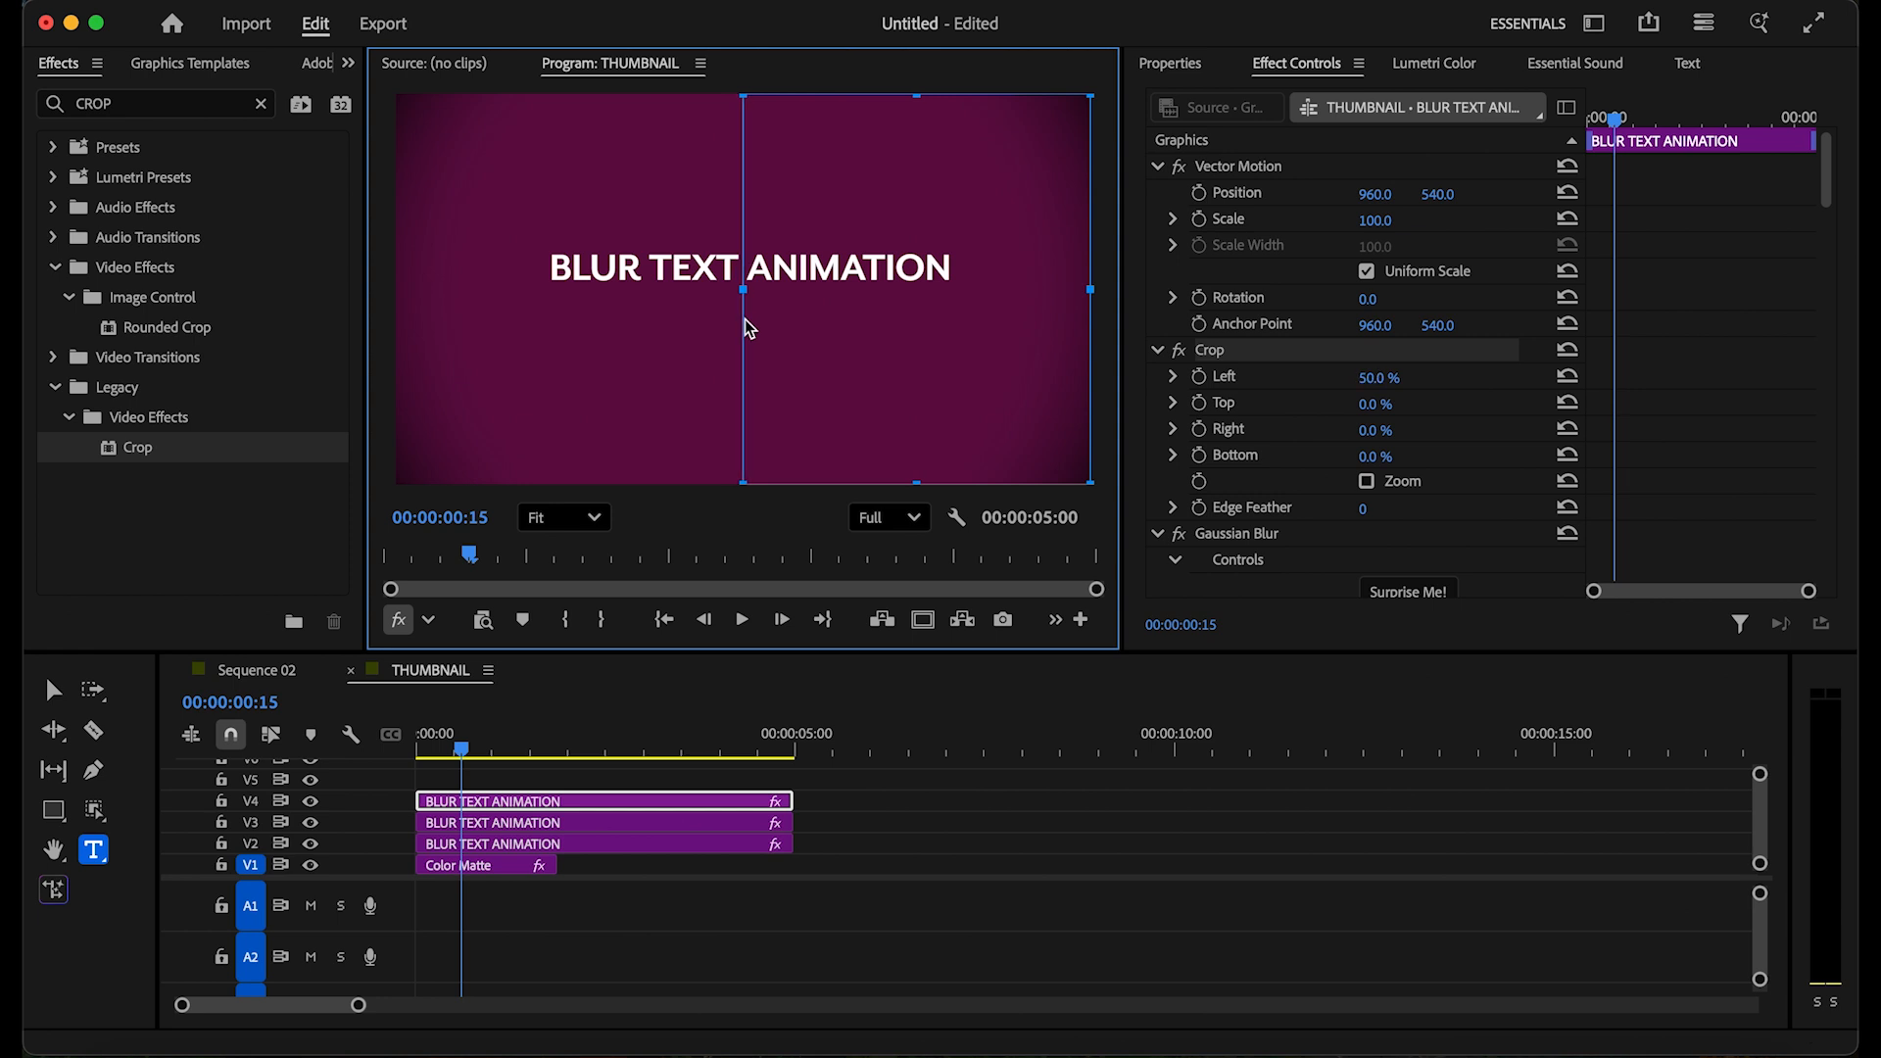
Step: Stagger the title clips by three frames each, starting the V3 clip at 00:00:00:03 and the V4 clip at 00:00:00:06
{"action": "left_click", "coordinate": [421, 746]}
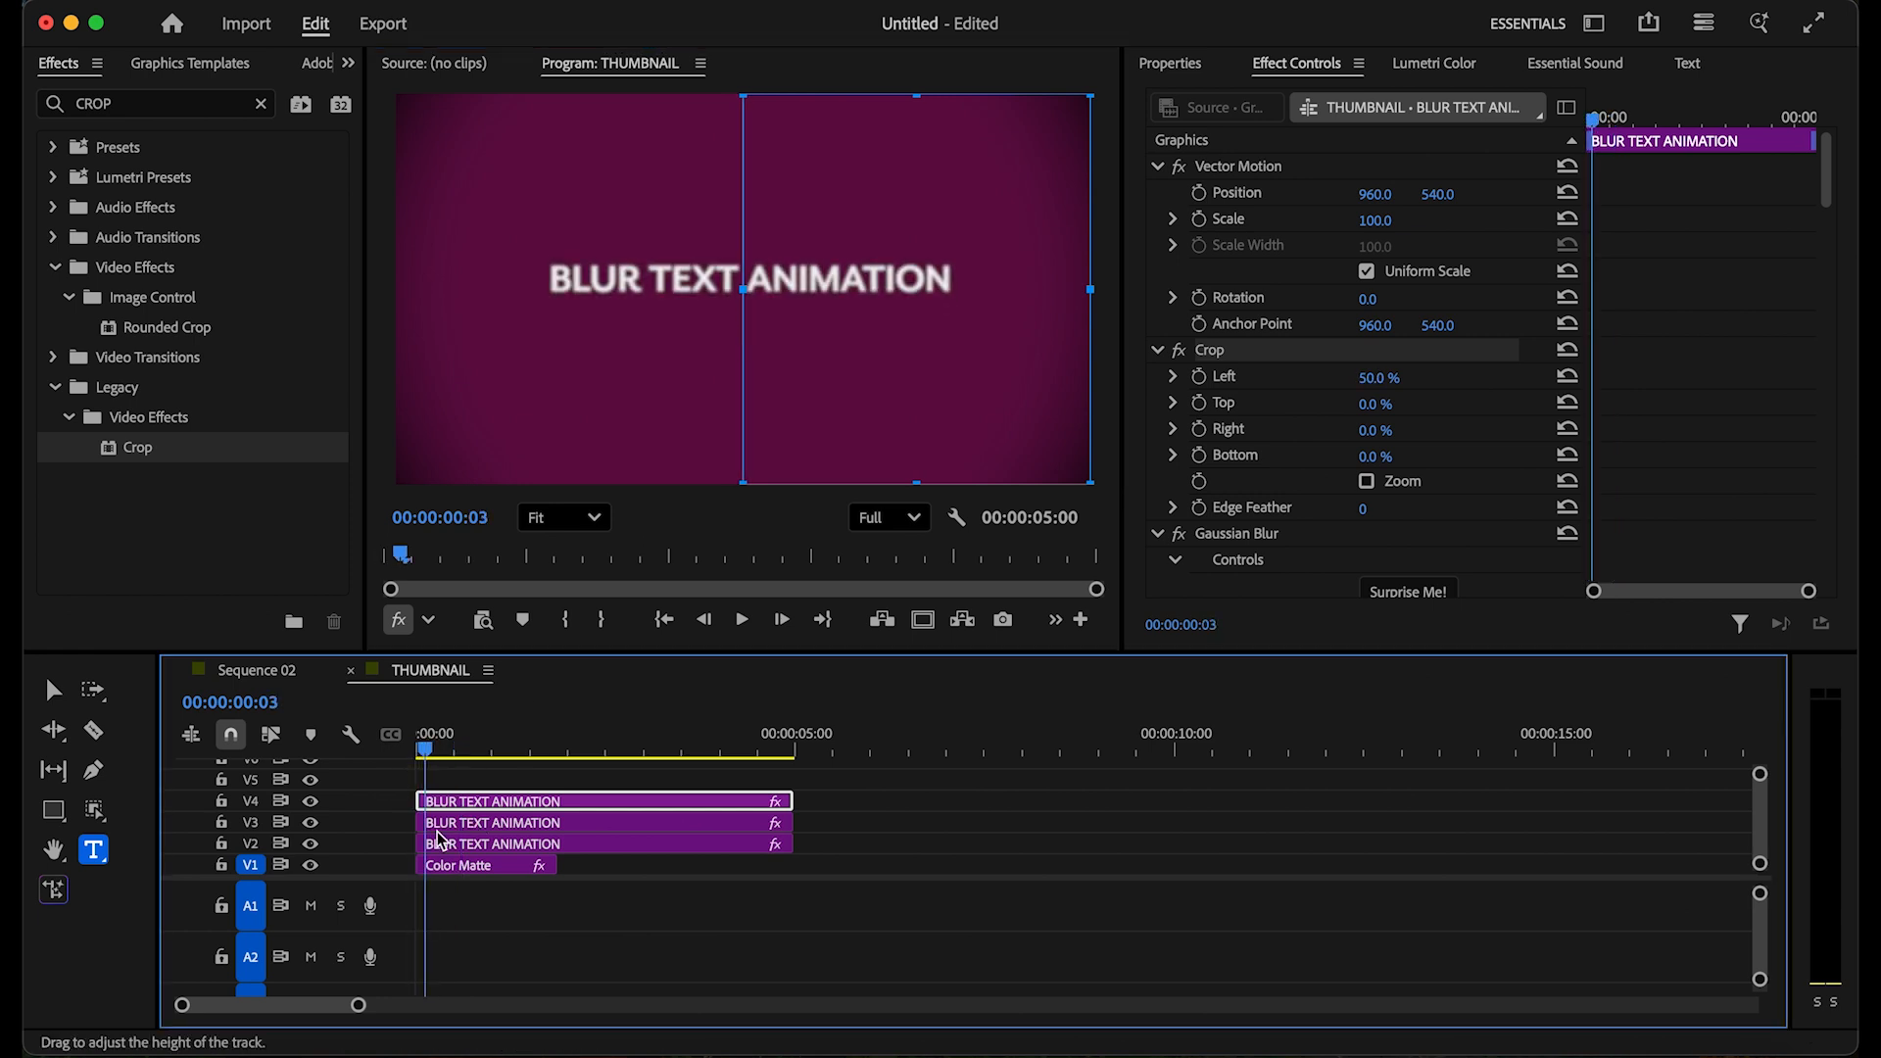
{"action": "left_click_drag", "start_coordinate": [475, 828], "coordinate": [482, 824]}
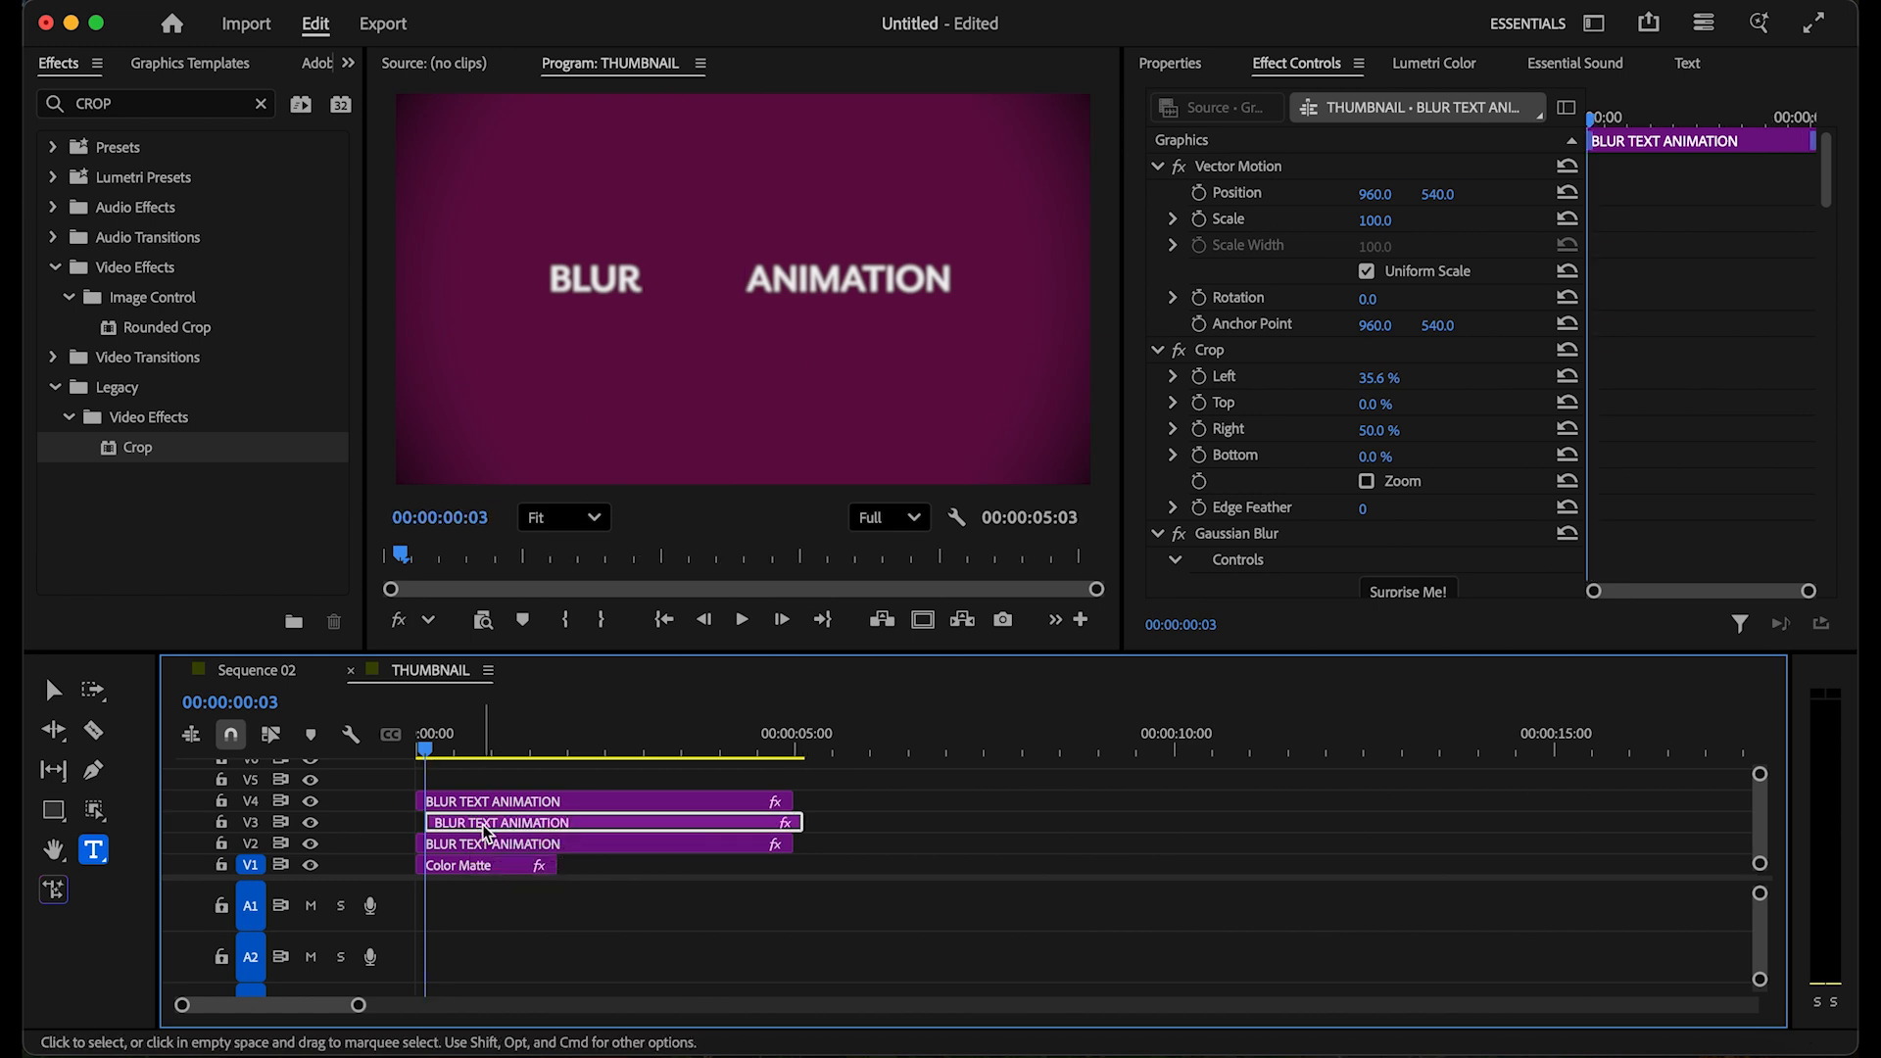
{"action": "key", "text": "Right"}
{"action": "key", "text": "Right"}
{"action": "key", "text": "Right"}
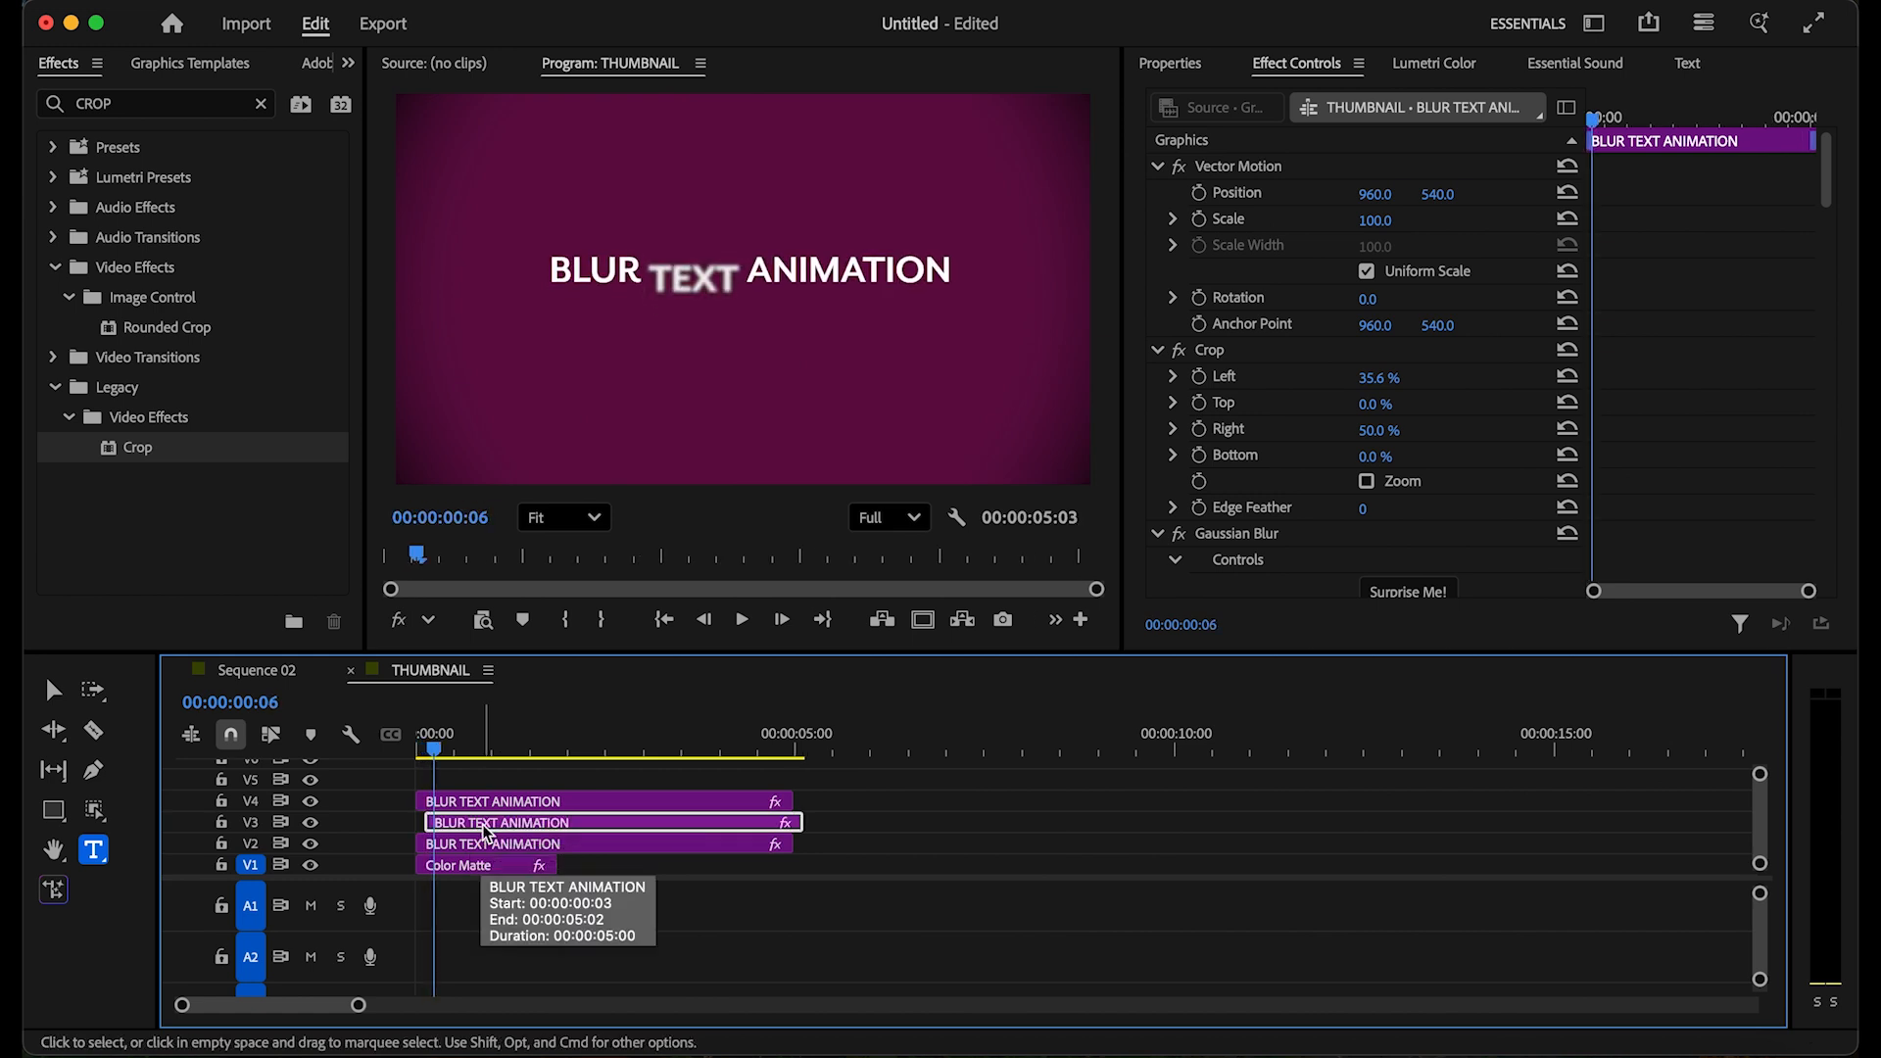
{"action": "left_click_drag", "start_coordinate": [471, 802], "coordinate": [506, 801]}
Step: Play the word-by-word reveal from the start and extend the Color Matte on V1 to the end of the V2 title clip
{"action": "key", "text": "Home"}
{"action": "key", "text": "space"}
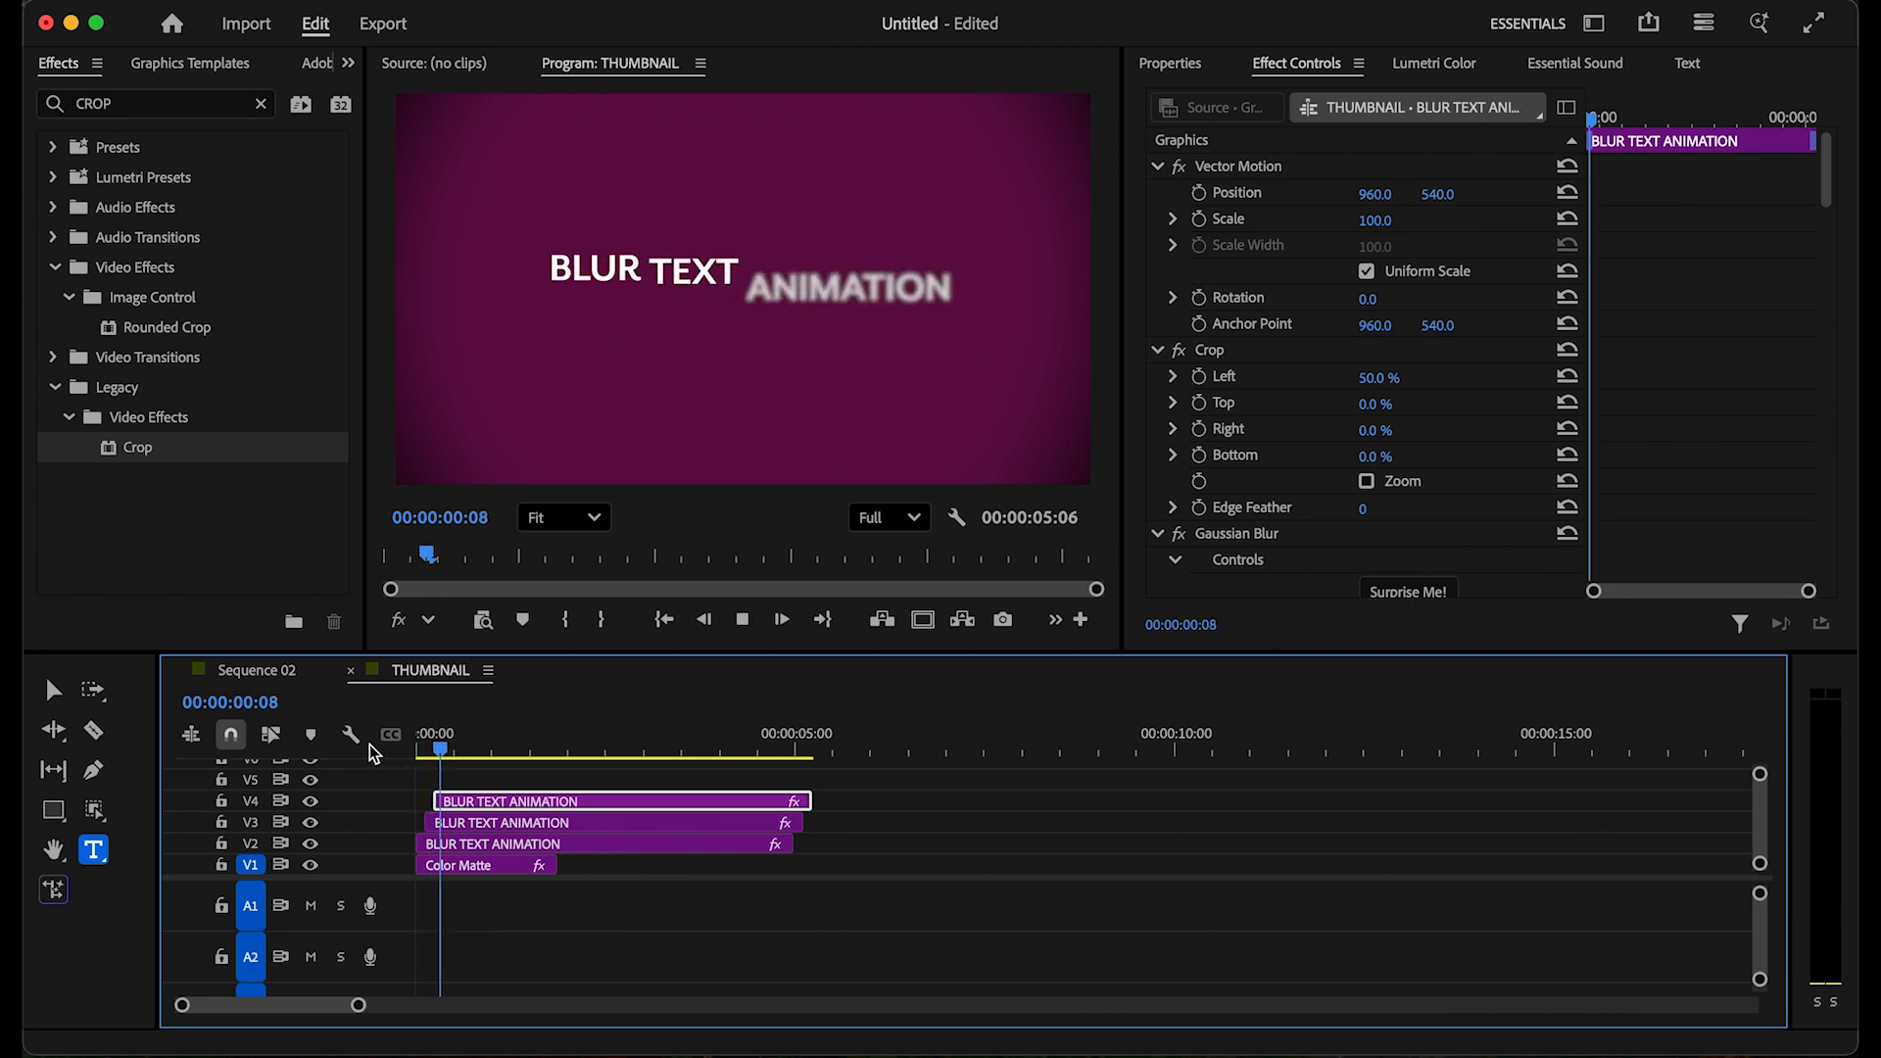
{"action": "key", "text": "space"}
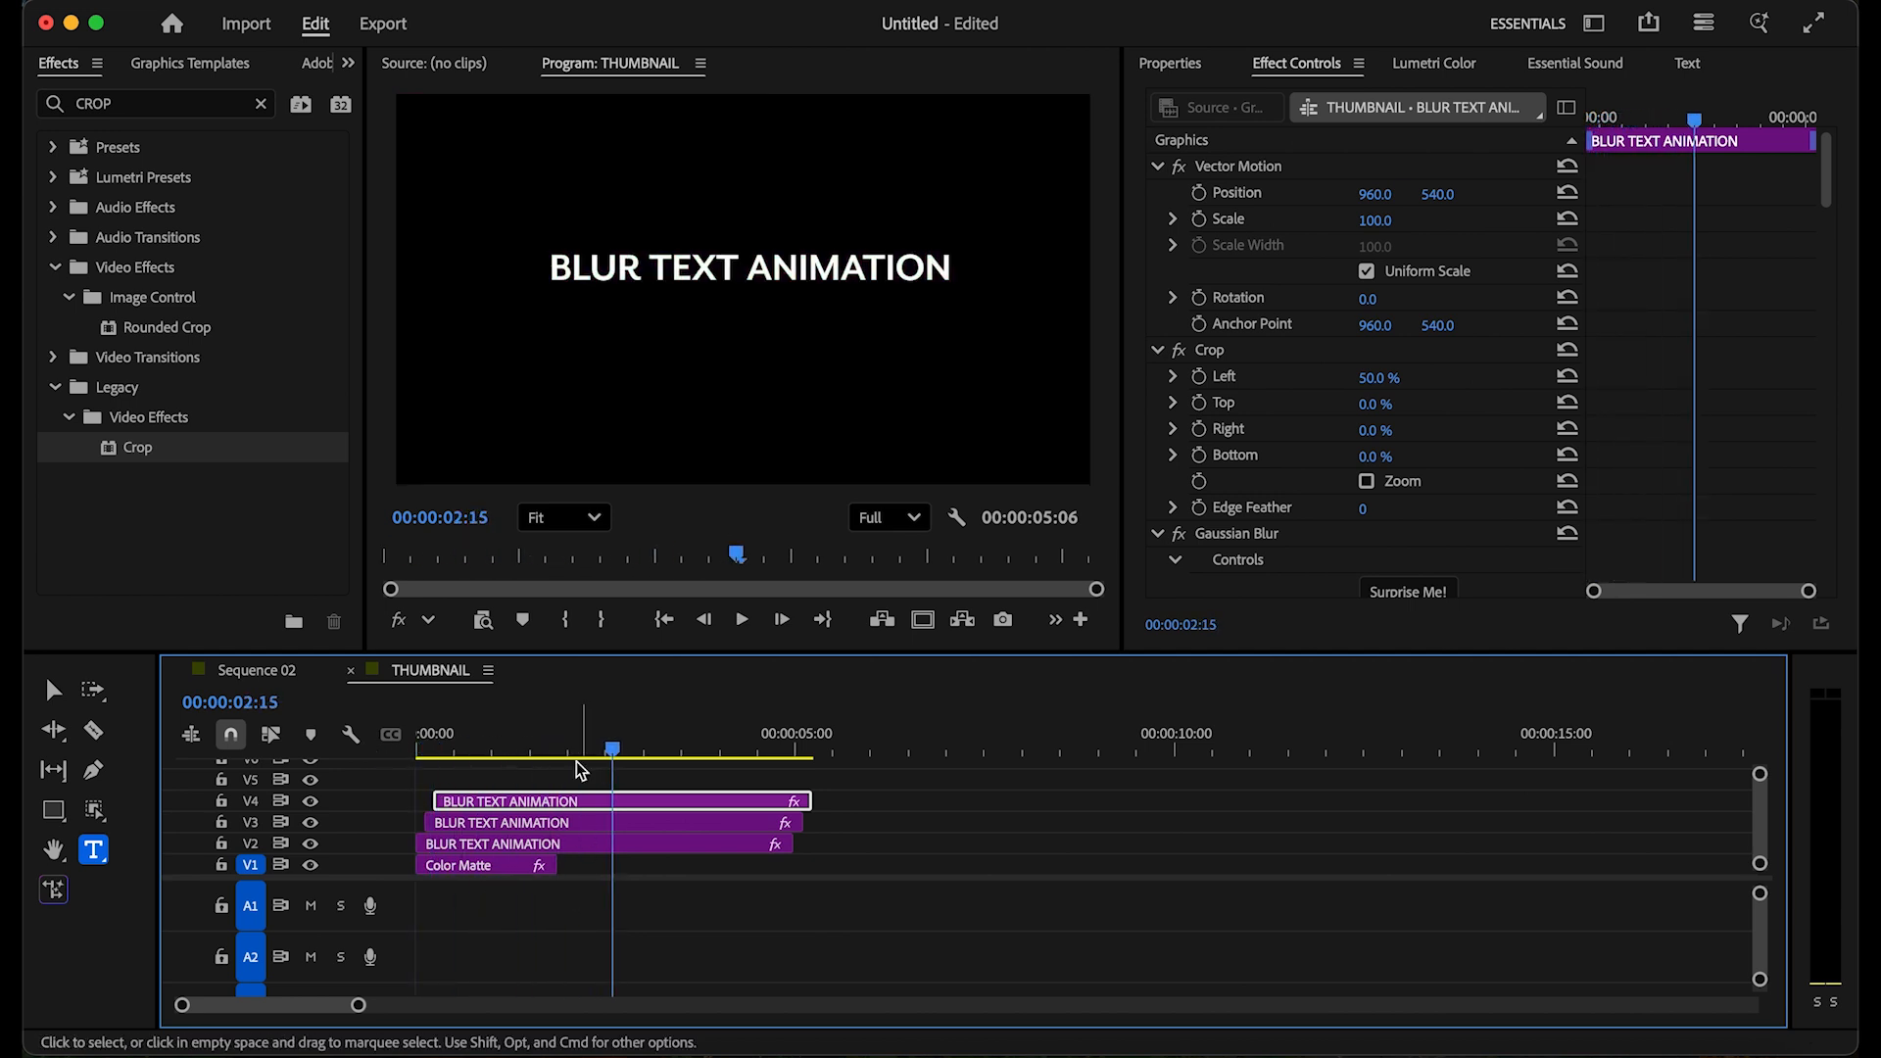
{"action": "left_click_drag", "start_coordinate": [556, 865], "coordinate": [783, 869]}
{"action": "key", "text": "Home"}
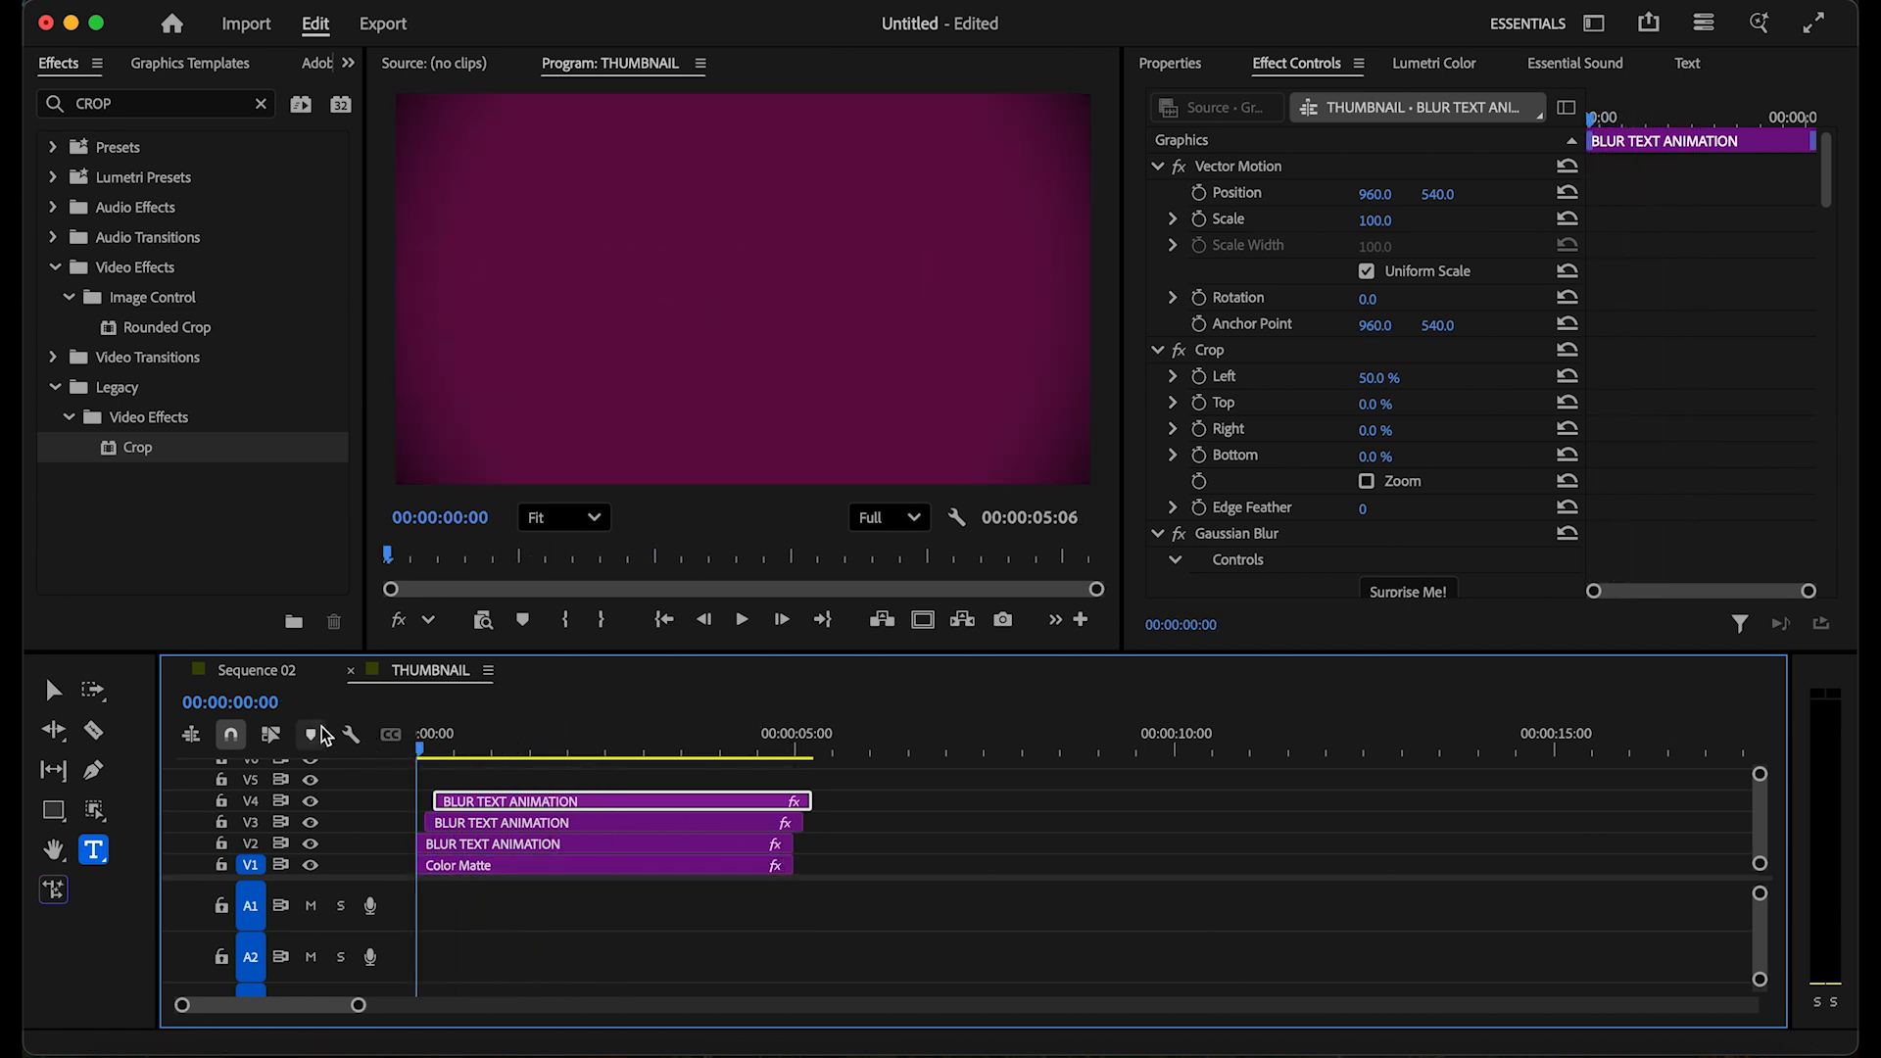